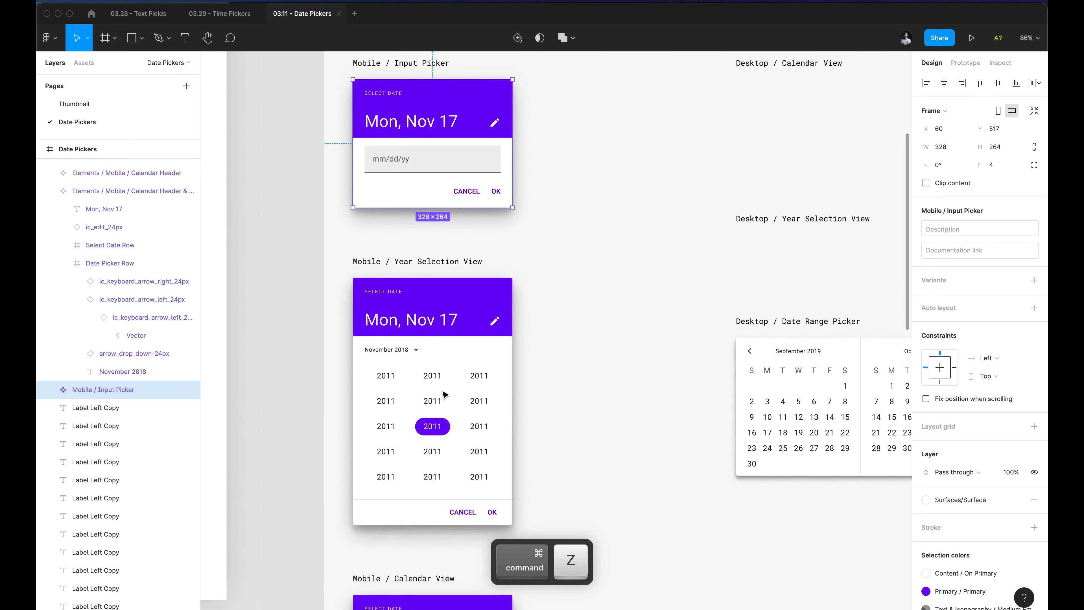
Try resizing the Mobile / Year Selection View and Mobile / Calendar View components, undoing each change.
drag(517, 379, 626, 380)
key(super+z)
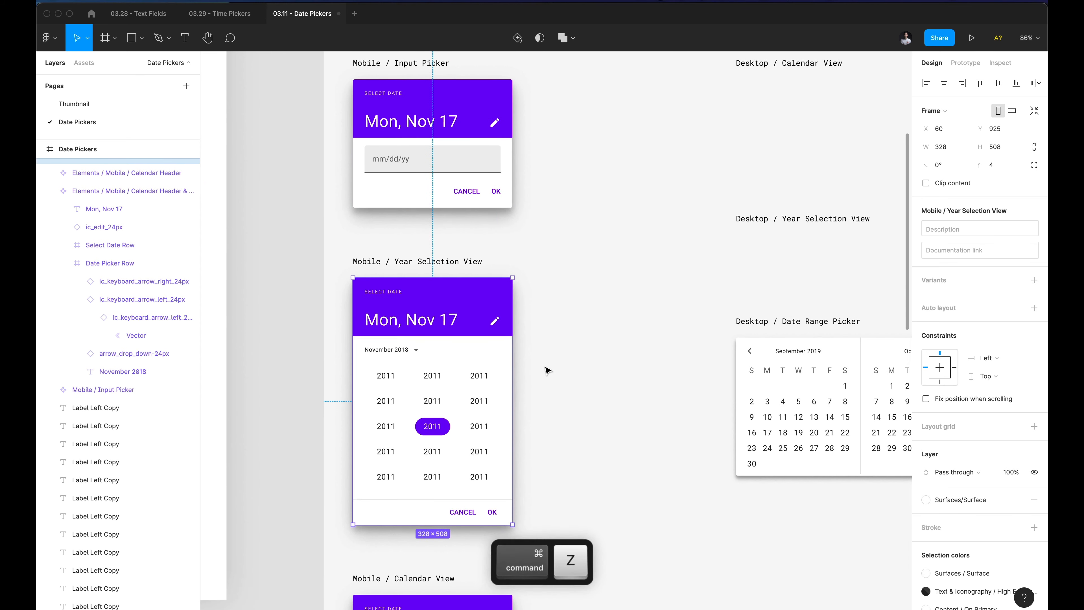
scroll(543, 370, down, 5)
scroll(559, 361, down, 3)
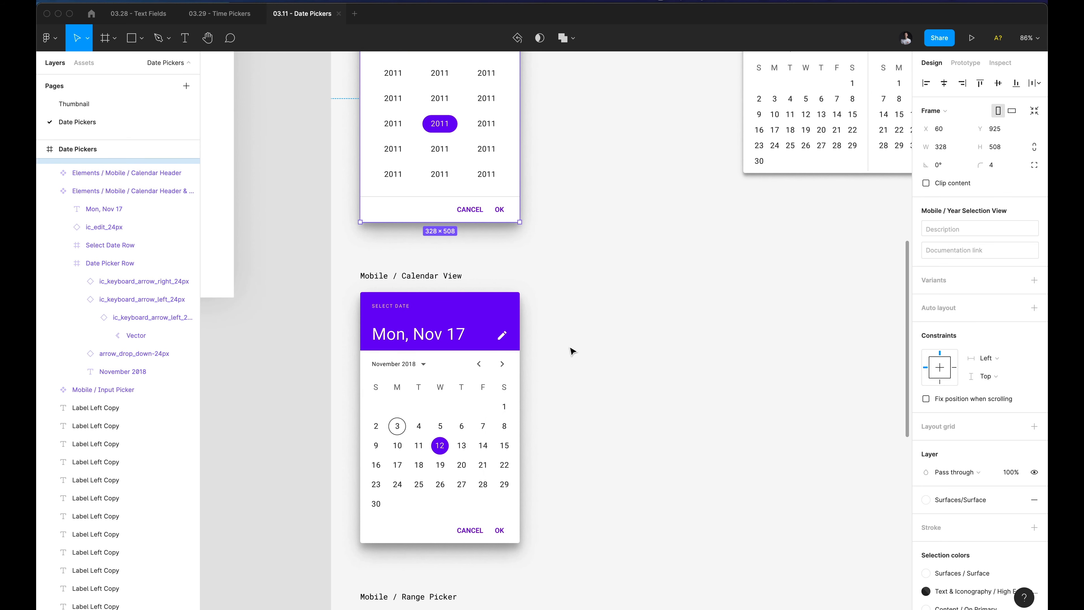
scroll(555, 348, down, 3)
click(486, 335)
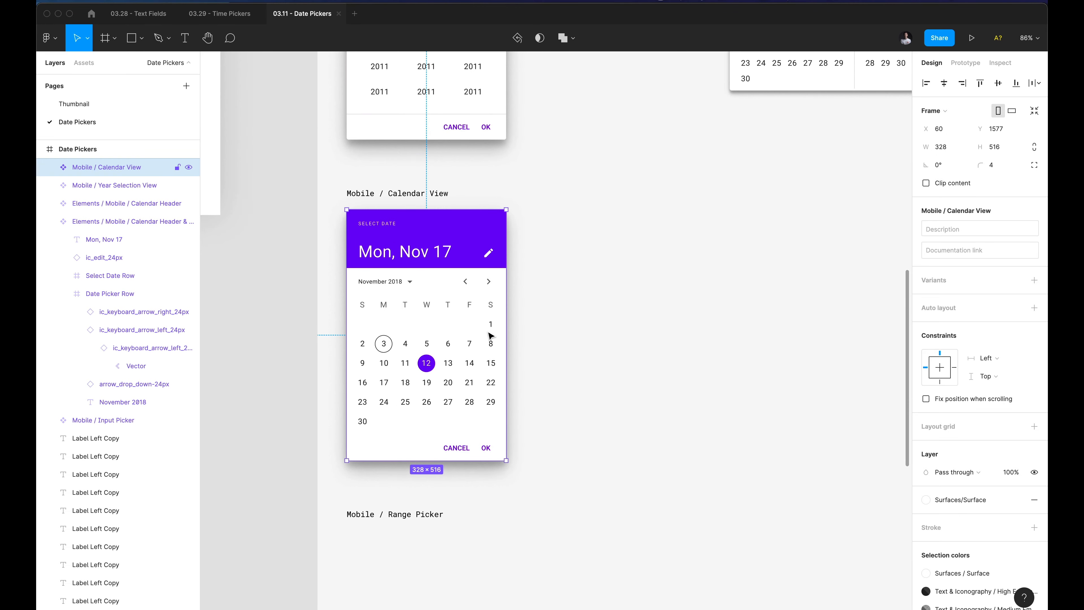
drag(504, 334, 546, 307)
key(super+z)
scroll(551, 312, down, 3)
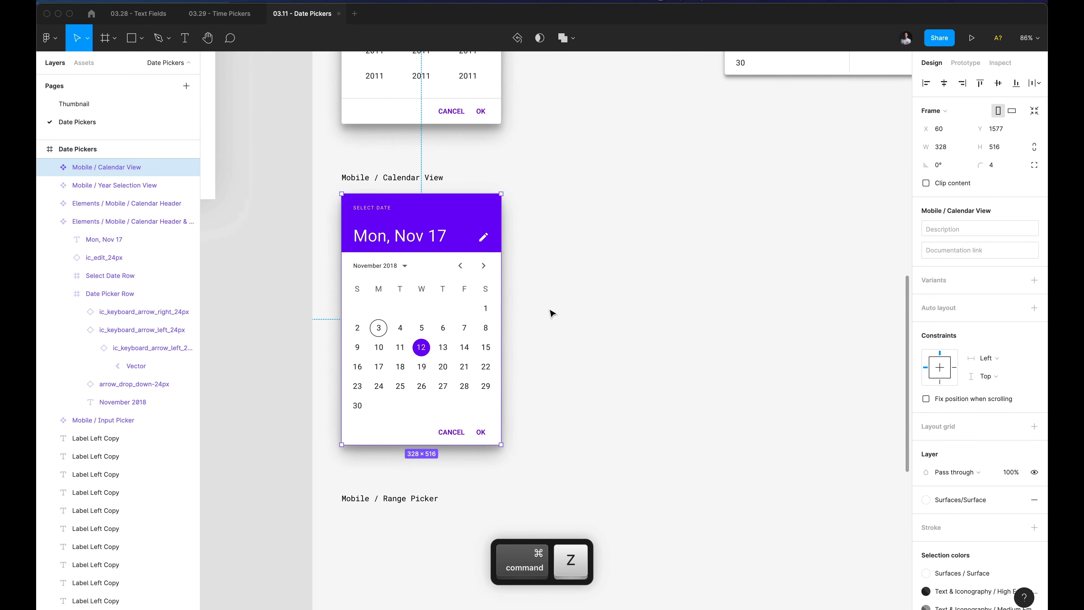
Examine the Mobile / Input Picker, Year Selection View and Calendar View components on the Date Pickers page.
scroll(552, 314, down, 4)
scroll(525, 305, up, 4)
scroll(486, 293, down, 3)
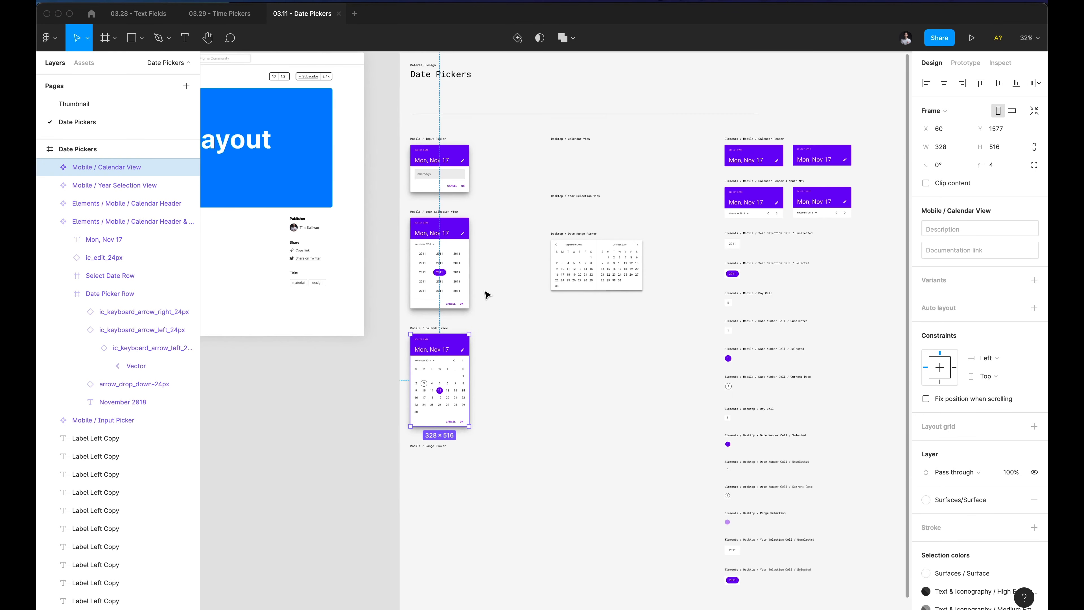
click(491, 270)
scroll(491, 269, up, 5)
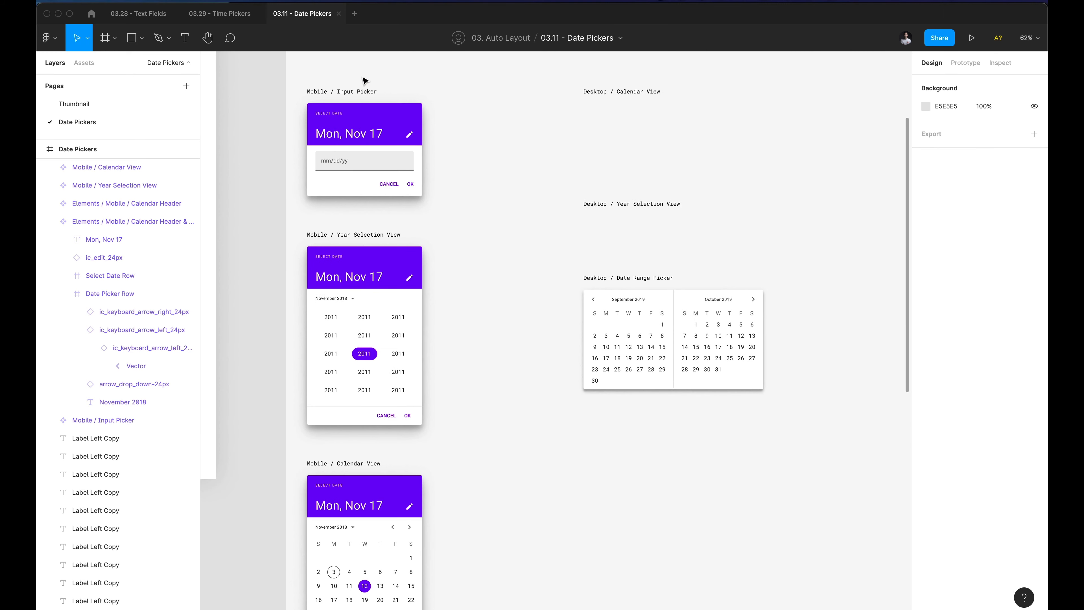
scroll(358, 346, up, 3)
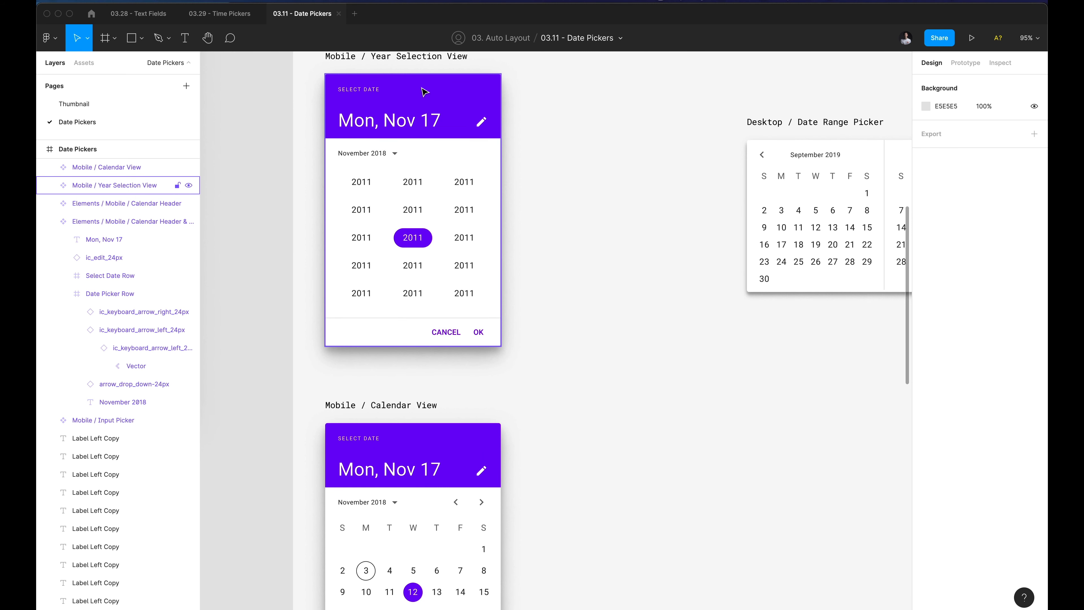
scroll(554, 213, down, 6)
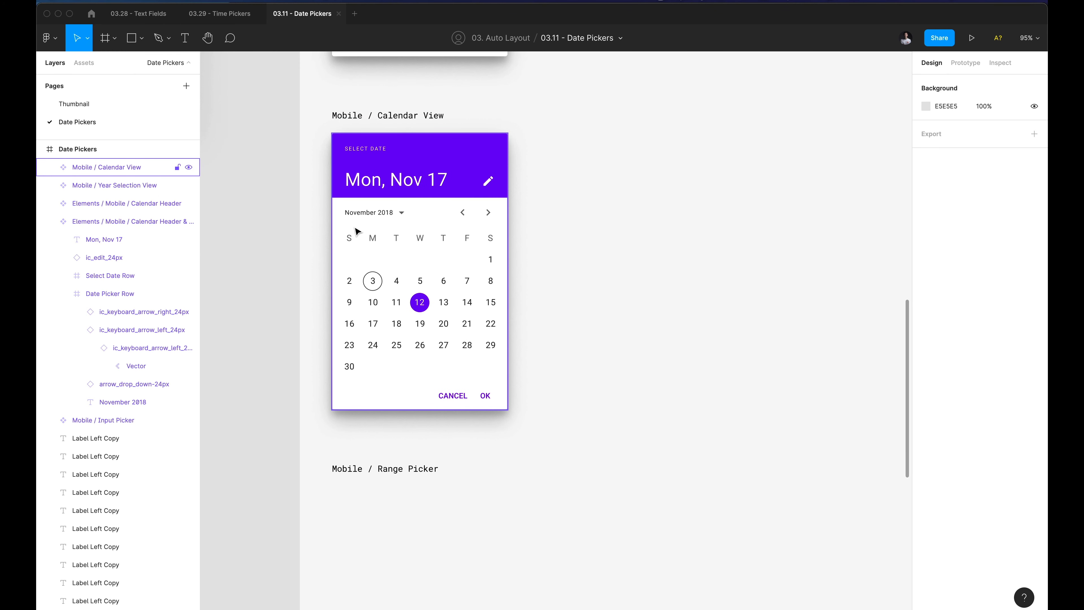
drag(309, 225, 294, 296)
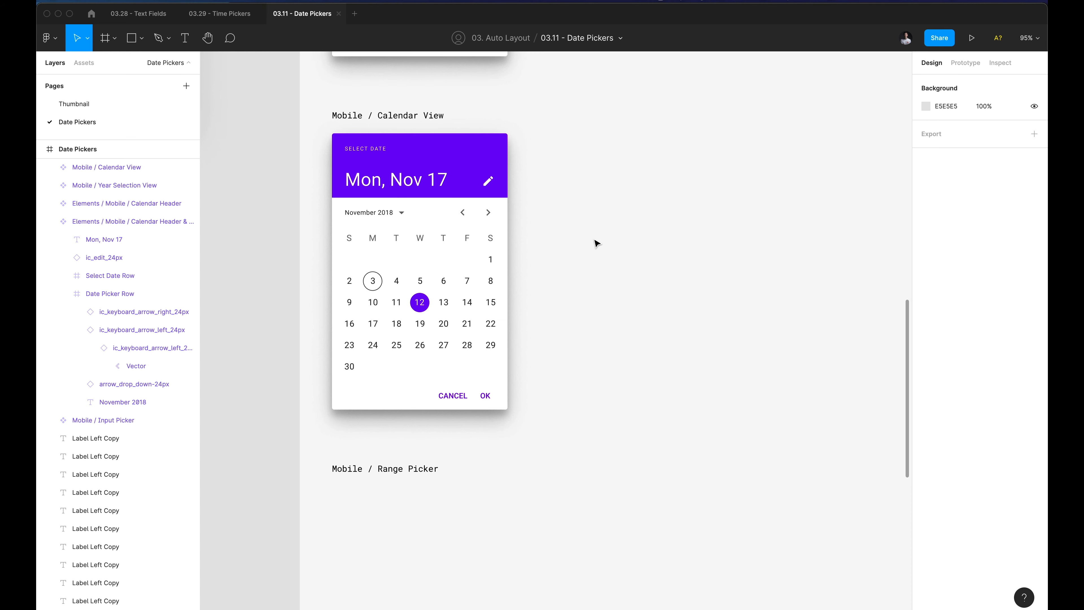
Examine the two-month layout of the Desktop / Date Range Picker component.
scroll(596, 244, down, 4)
scroll(596, 243, right, 6)
scroll(596, 243, up, 4)
scroll(597, 244, up, 4)
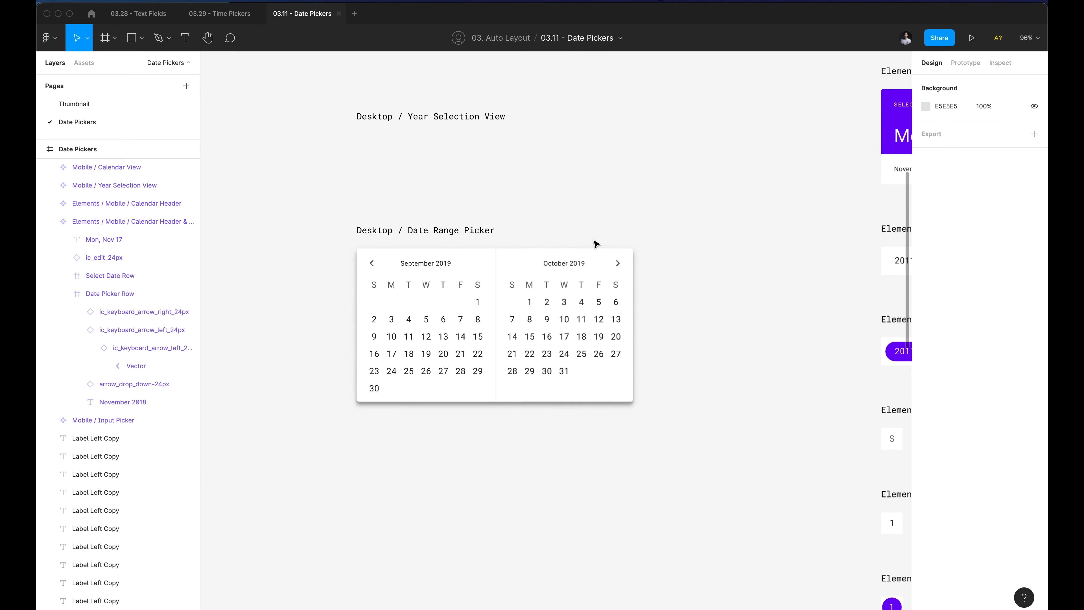
scroll(597, 243, up, 3)
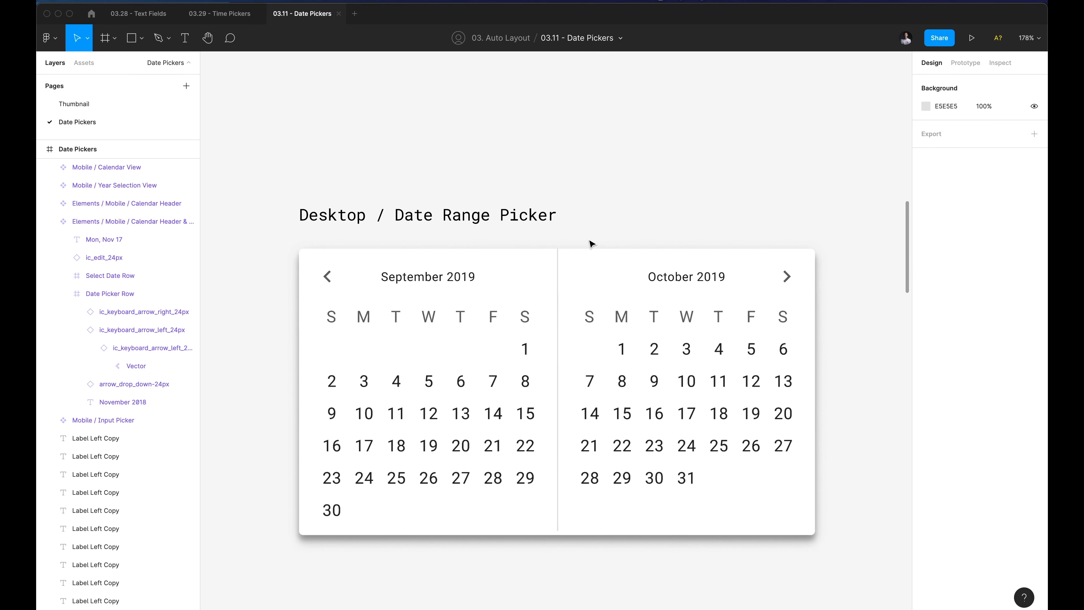
scroll(449, 192, down, 3)
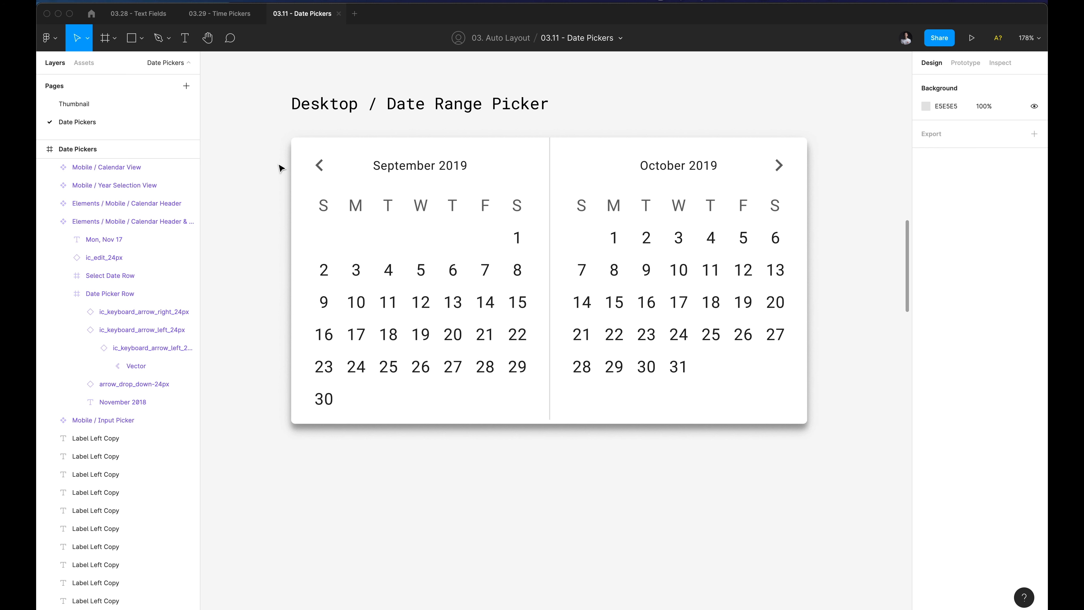
Inspect the second copies of the mobile Calendar Header and Calendar Header & Month Nav element components.
scroll(279, 168, down, 10)
scroll(280, 169, left, 6)
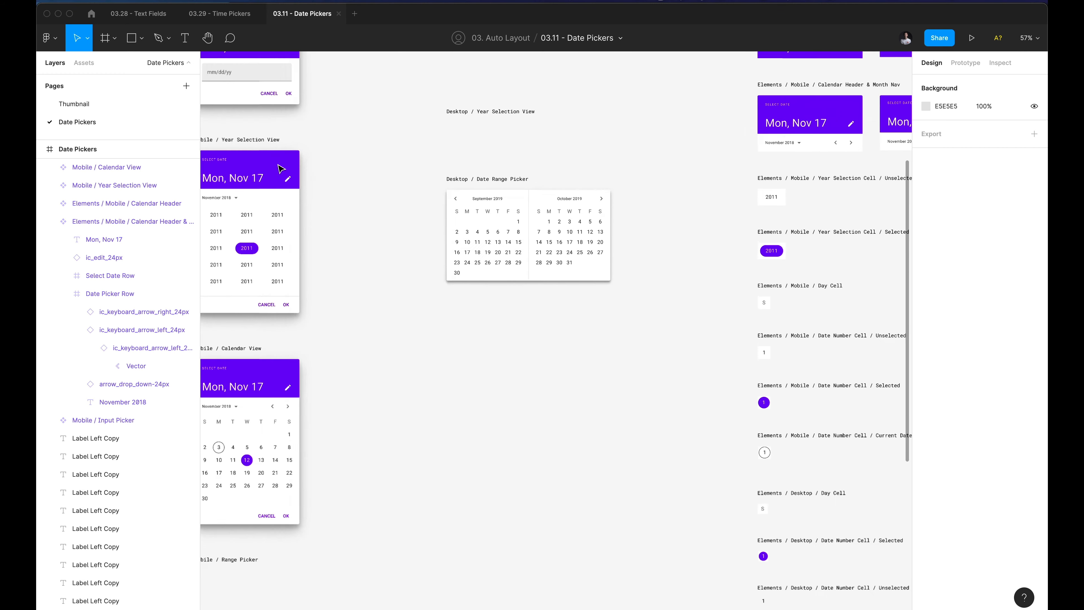
scroll(279, 170, down, 3)
scroll(298, 179, up, 4)
scroll(321, 183, right, 3)
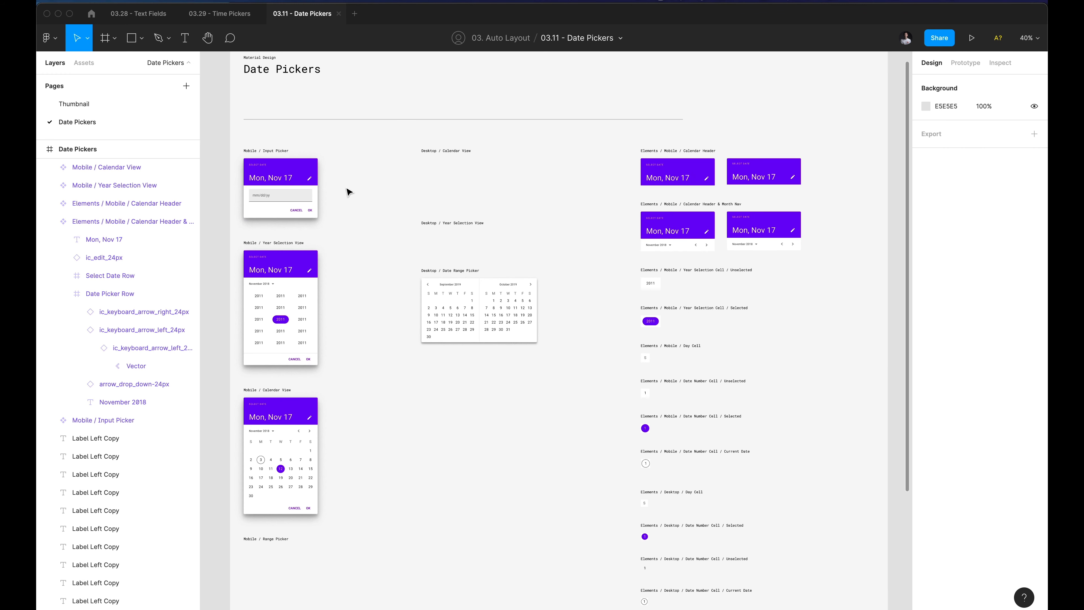
scroll(347, 191, down, 1)
scroll(348, 191, right, 1)
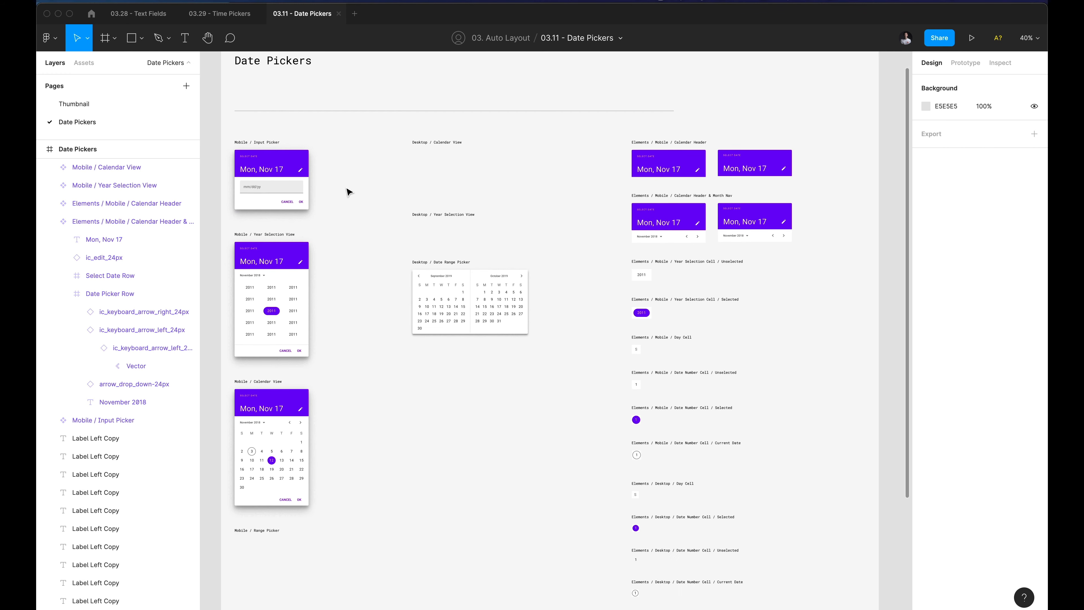
scroll(593, 187, right, 2)
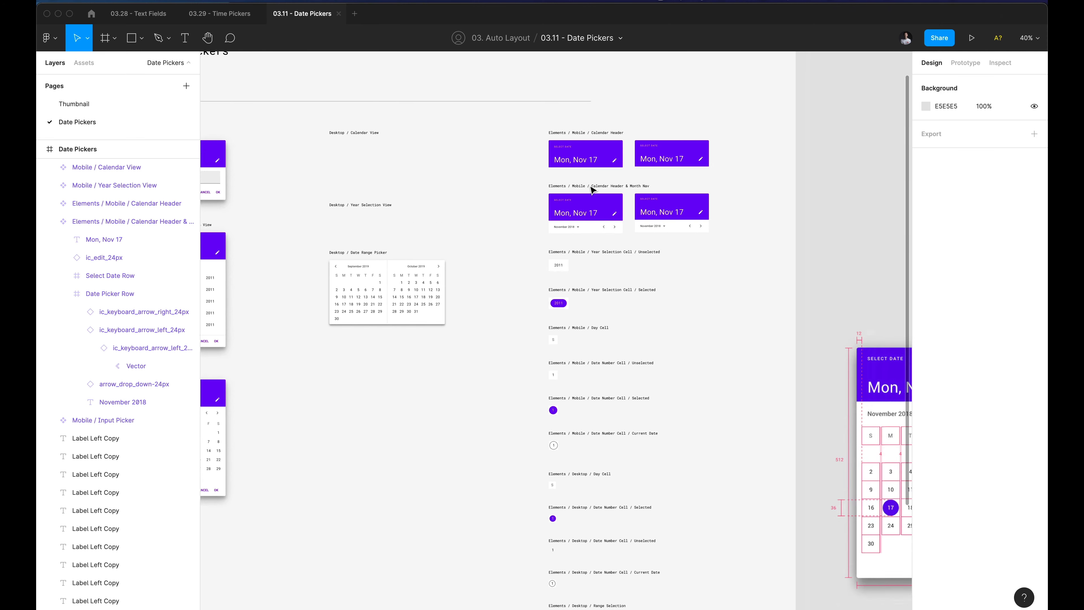
scroll(592, 187, up, 10)
click(587, 162)
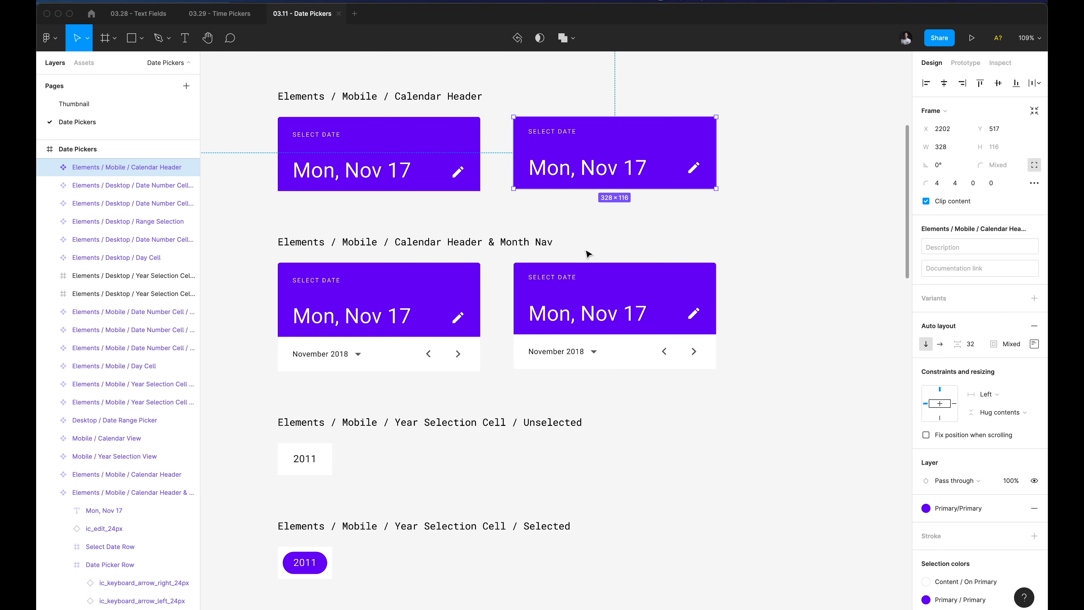
click(588, 288)
click(555, 155)
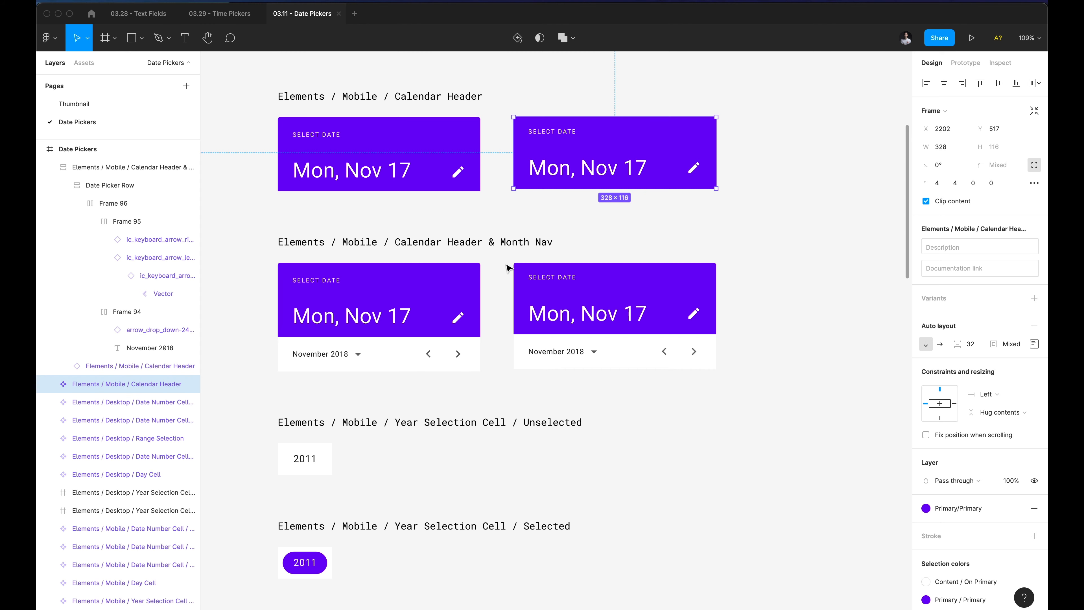
Inspect the unselected and selected Mobile / Year Selection Cell components.
scroll(387, 319, down, 5)
scroll(376, 316, down, 3)
scroll(374, 316, down, 2)
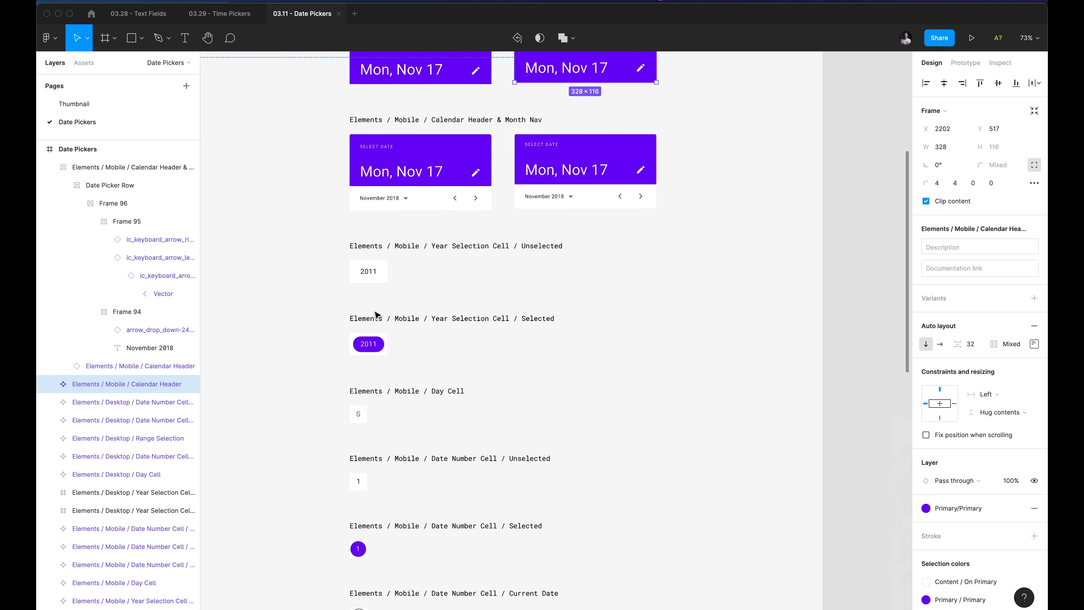
scroll(368, 256, up, 3)
click(367, 251)
click(365, 293)
scroll(364, 293, down, 4)
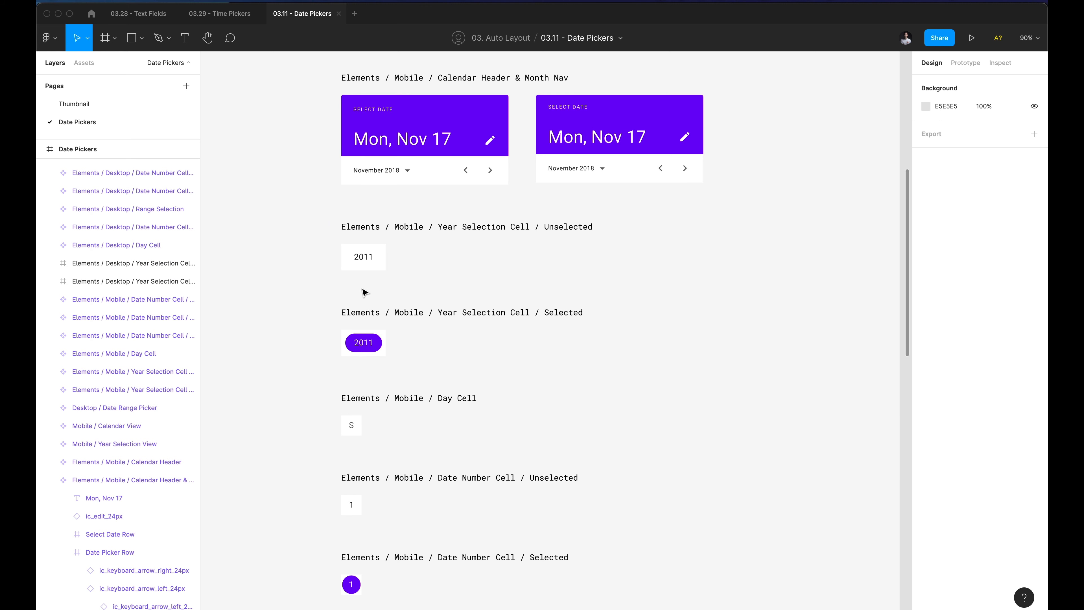
click(367, 262)
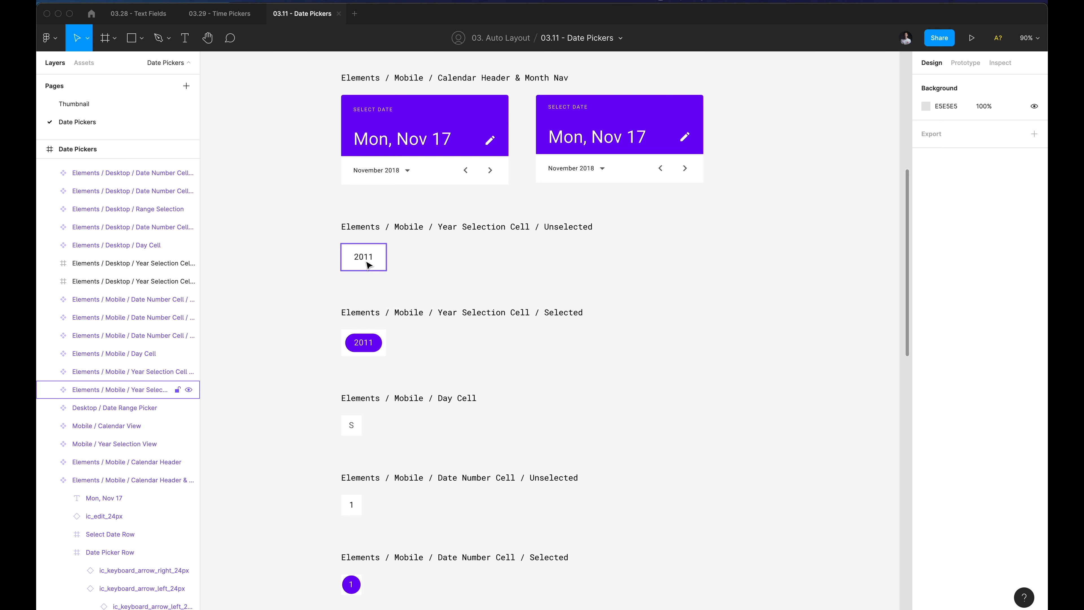
click(367, 295)
scroll(367, 296, down, 1)
click(367, 310)
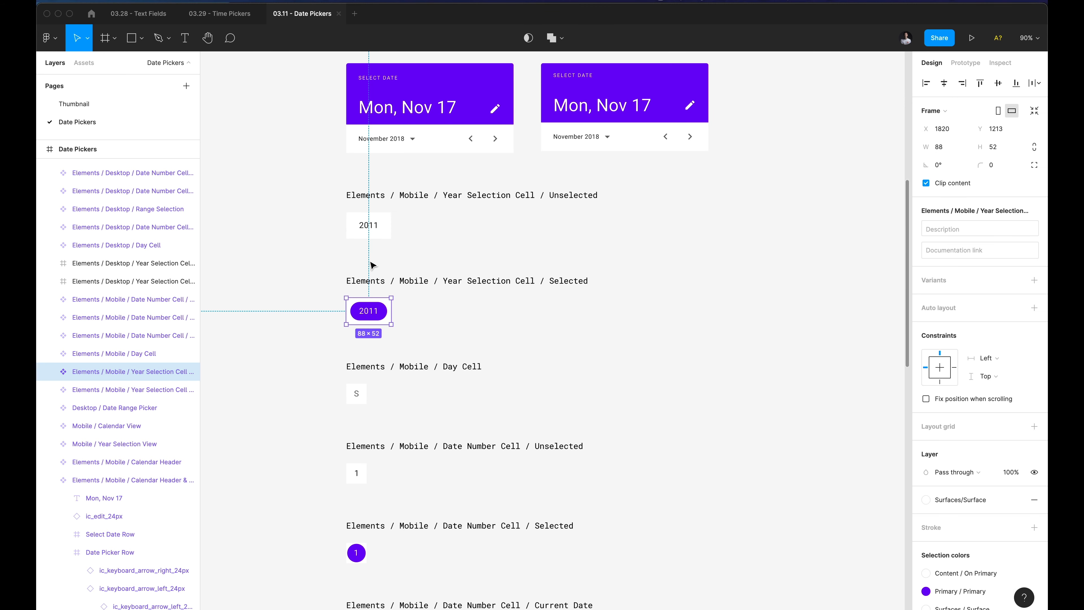
click(389, 262)
scroll(388, 261, down, 2)
scroll(388, 261, left, 1)
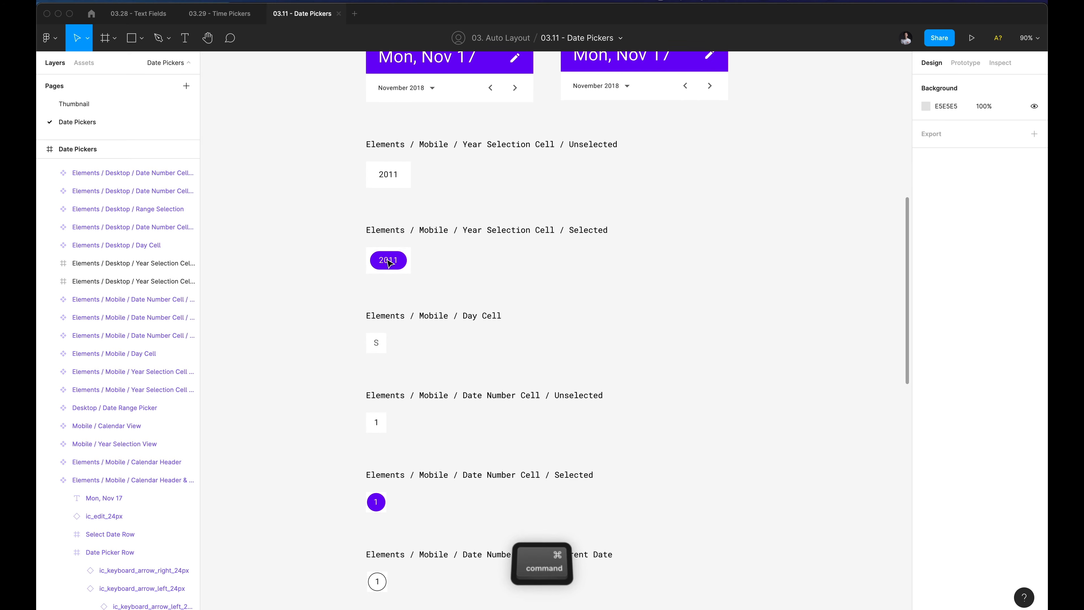
Select the October 17 date cell instance inside the Desktop / Date Range Picker to inspect its frame.
scroll(392, 255, down, 5)
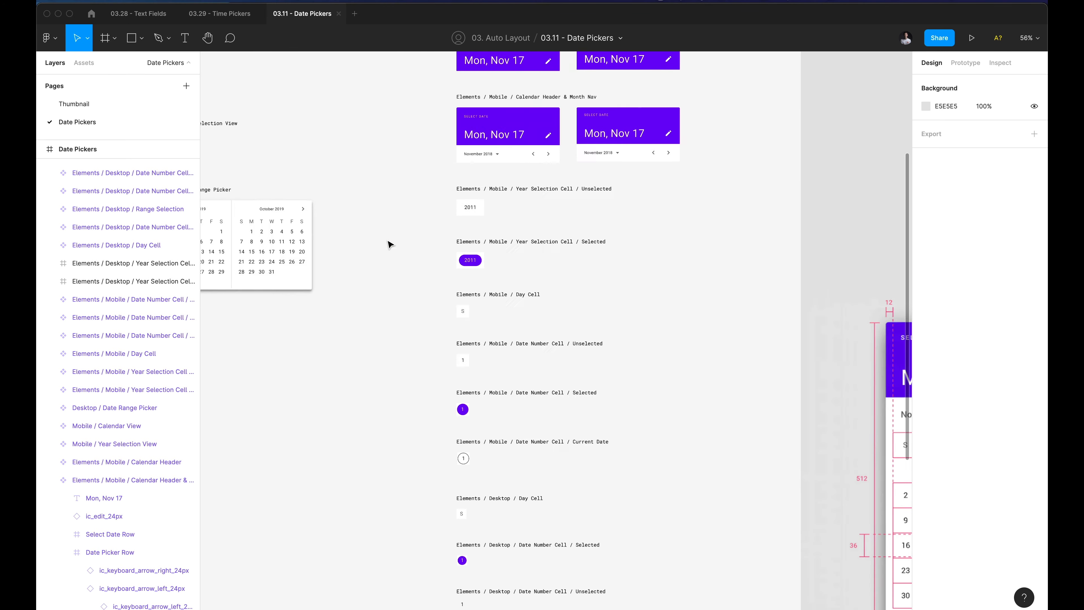
scroll(389, 243, left, 2)
scroll(387, 243, right, 3)
scroll(387, 242, up, 5)
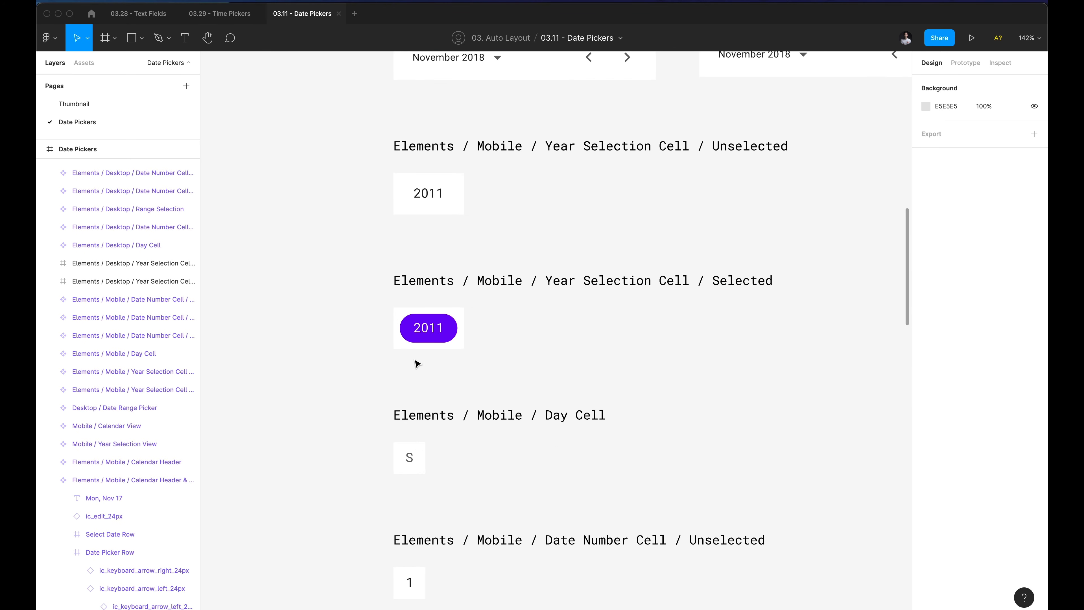
scroll(444, 331, down, 5)
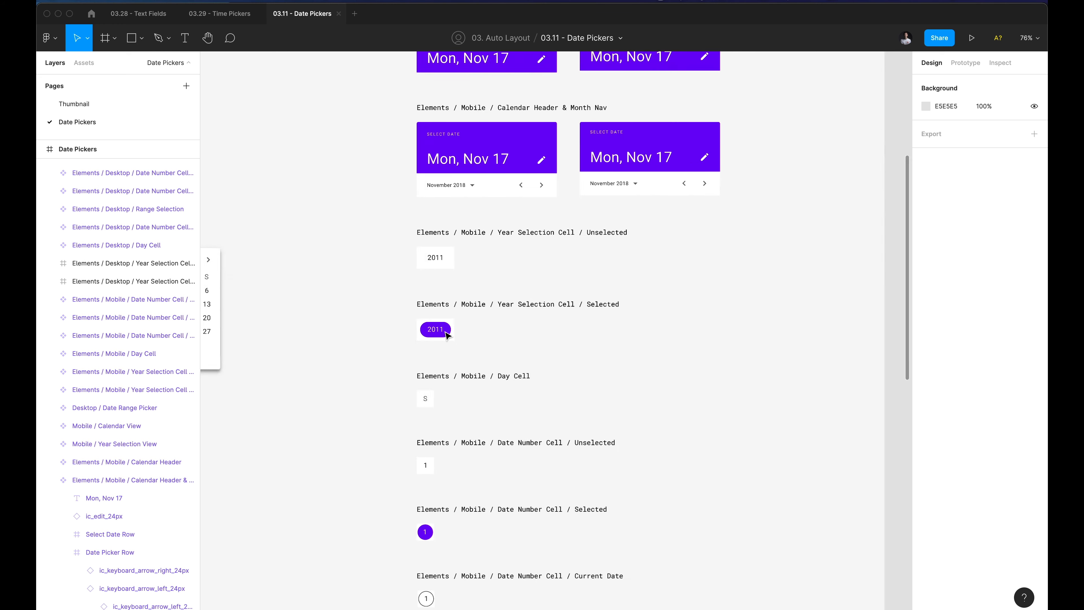
scroll(445, 331, left, 5)
super+click(387, 313)
key(shift+Return)
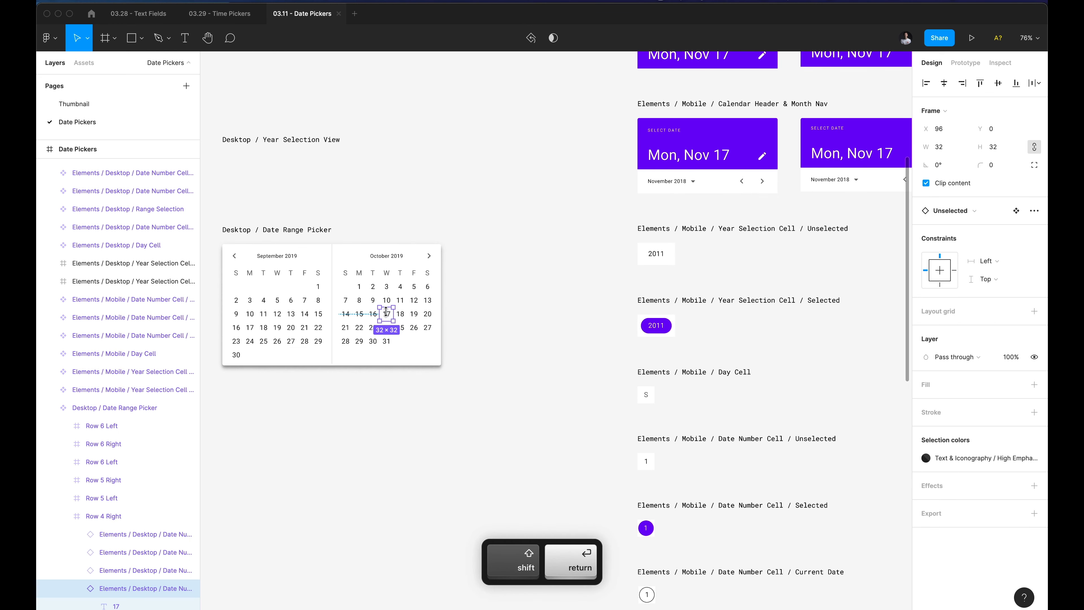
Examine the cell sizes and spacing in the redlined mobile and desktop date picker reference images.
scroll(387, 313, down, 5)
scroll(387, 313, right, 5)
click(565, 271)
scroll(564, 272, right, 3)
scroll(564, 272, down, 2)
scroll(564, 271, up, 5)
scroll(559, 271, right, 3)
scroll(559, 272, down, 3)
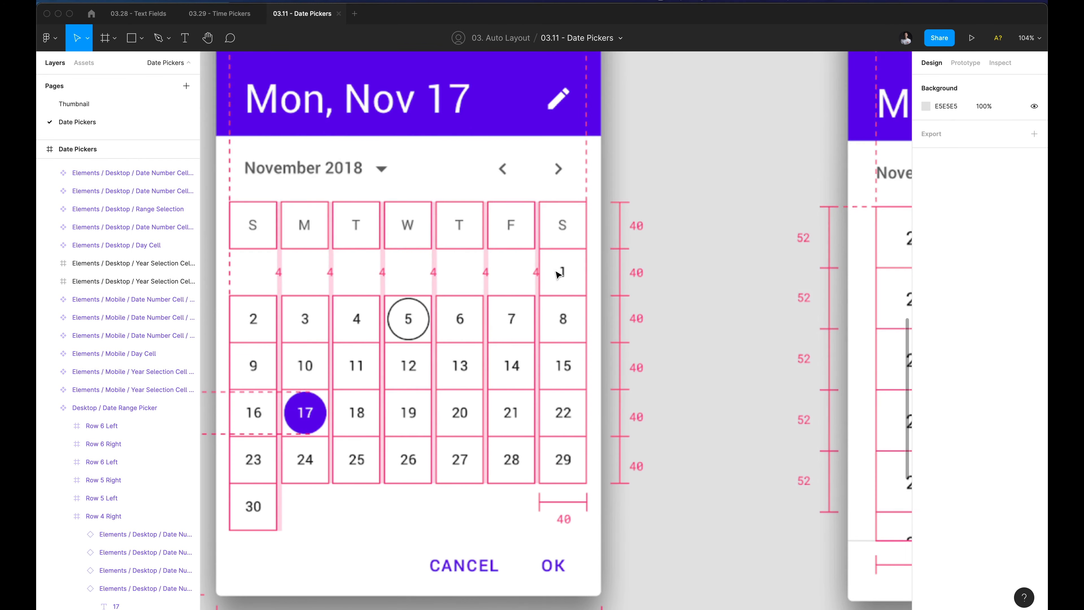
scroll(413, 271, left, 3)
scroll(410, 257, down, 1)
scroll(408, 230, down, 3)
scroll(408, 233, up, 2)
scroll(408, 233, right, 2)
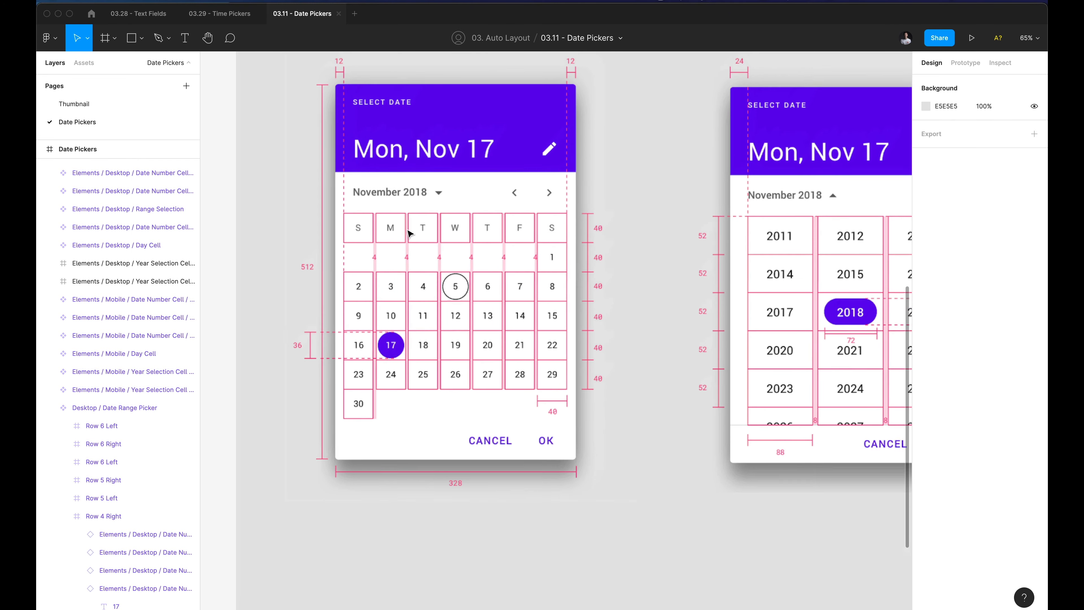
scroll(408, 233, down, 4)
scroll(408, 233, right, 6)
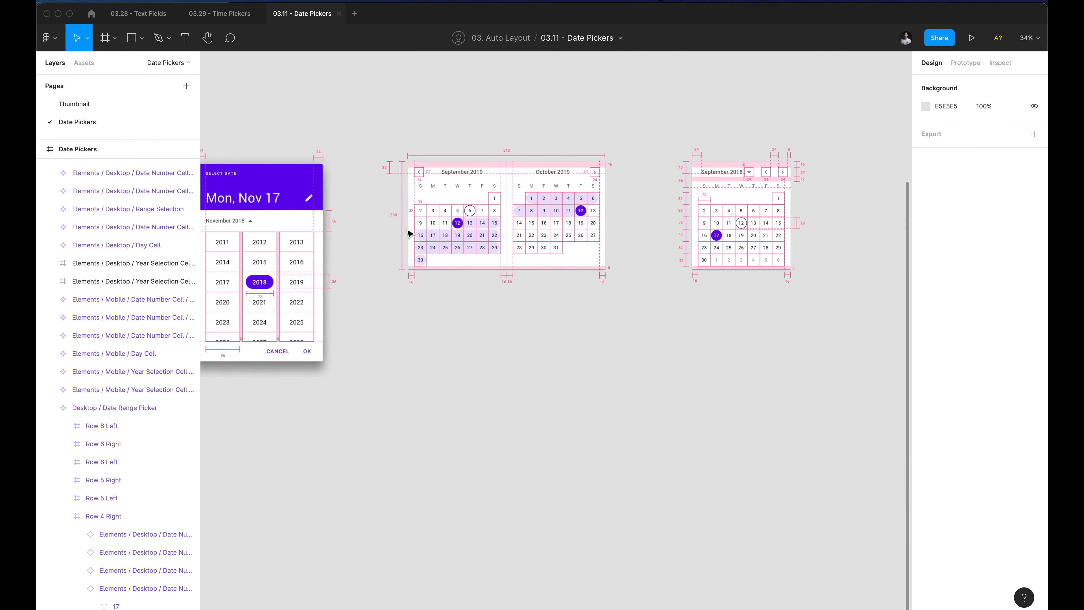
scroll(499, 234, left, 6)
scroll(500, 234, up, 5)
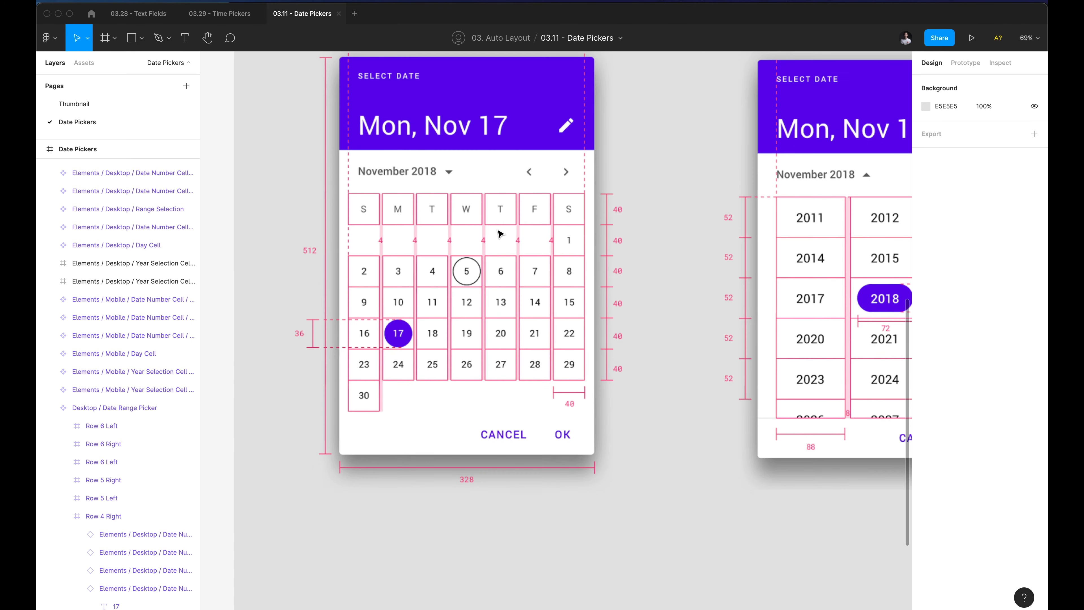
scroll(500, 233, up, 2)
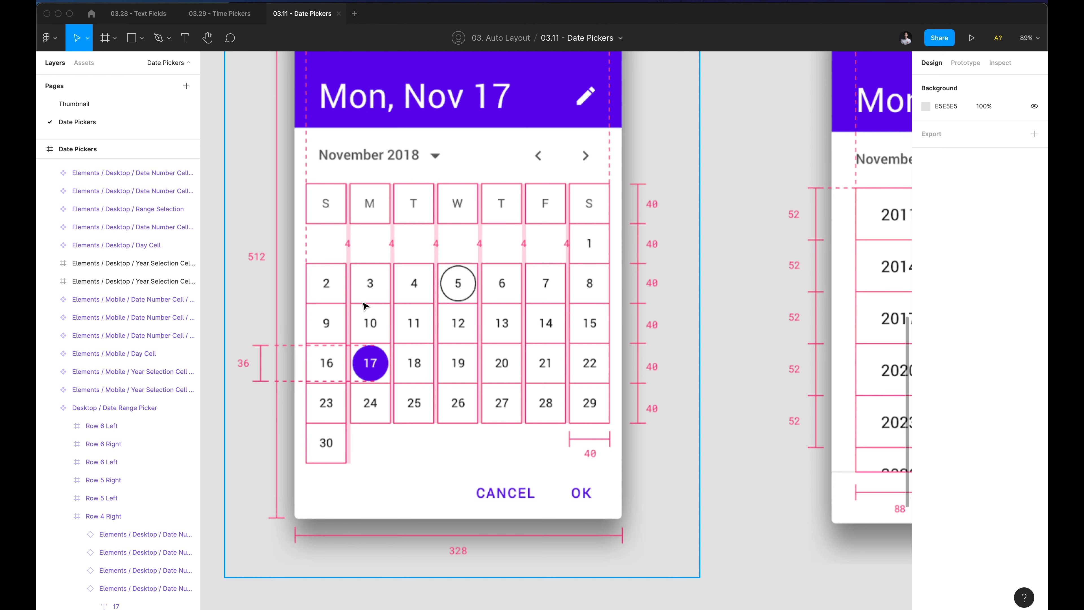
Check the frame dimensions of the Elements / Mobile / Day Cell component.
scroll(350, 280, down, 6)
scroll(384, 256, up, 4)
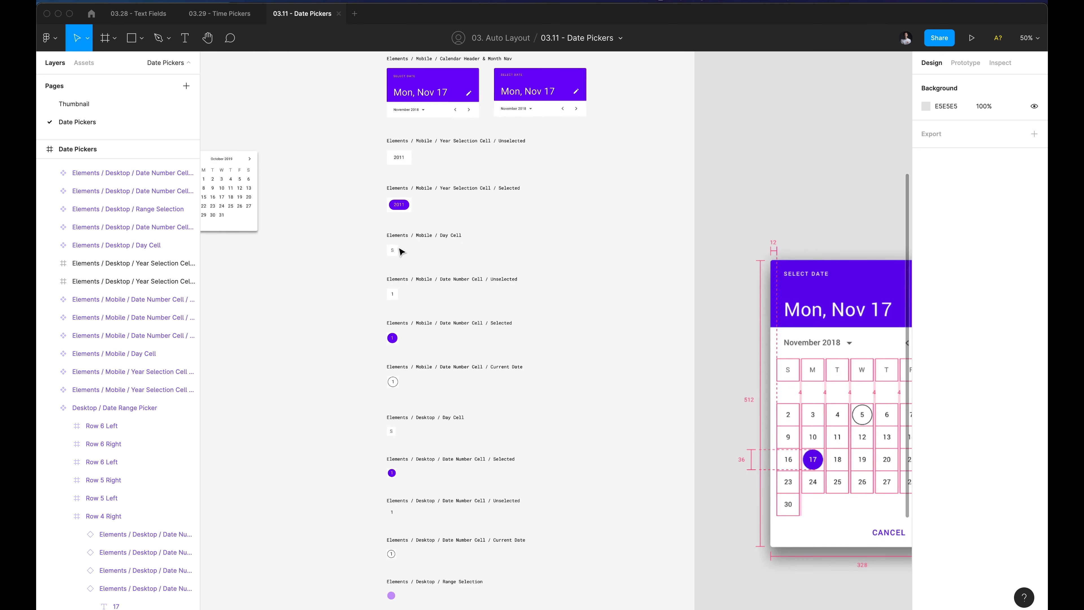
scroll(383, 250, up, 4)
click(393, 250)
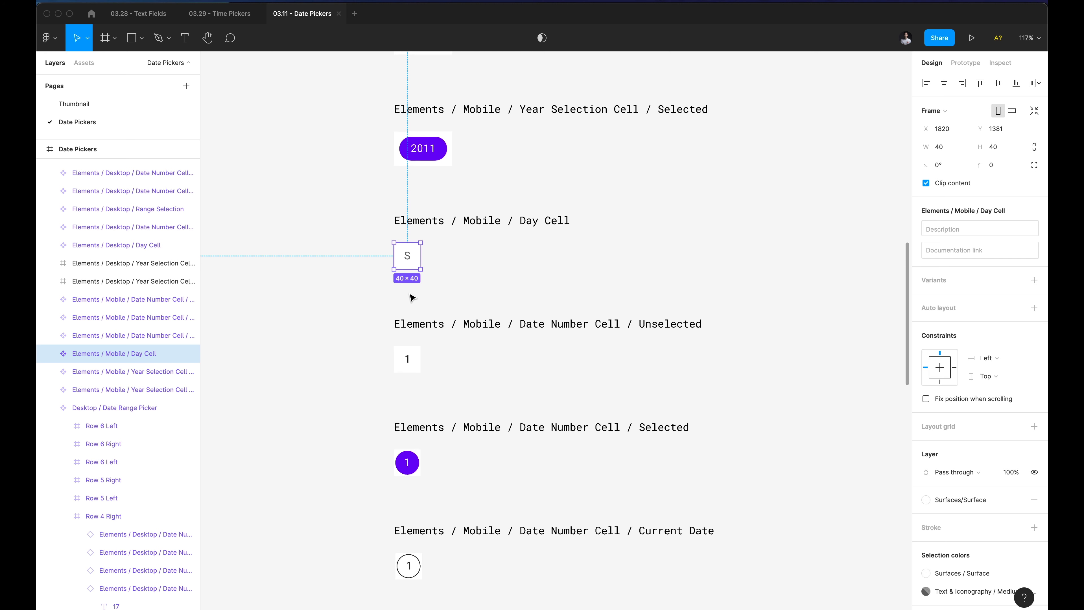
scroll(411, 295, down, 3)
scroll(411, 295, up, 5)
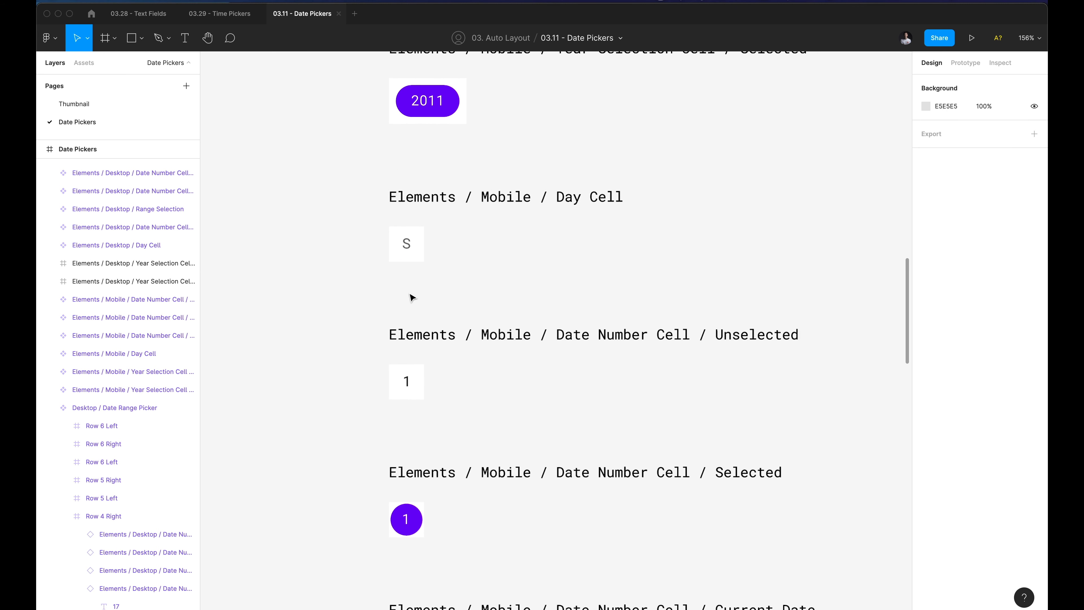
Survey the mobile and desktop element components alongside the assembled pickers and the redlined mobile date picker.
click(412, 395)
click(437, 396)
key(alt)
scroll(436, 396, down, 10)
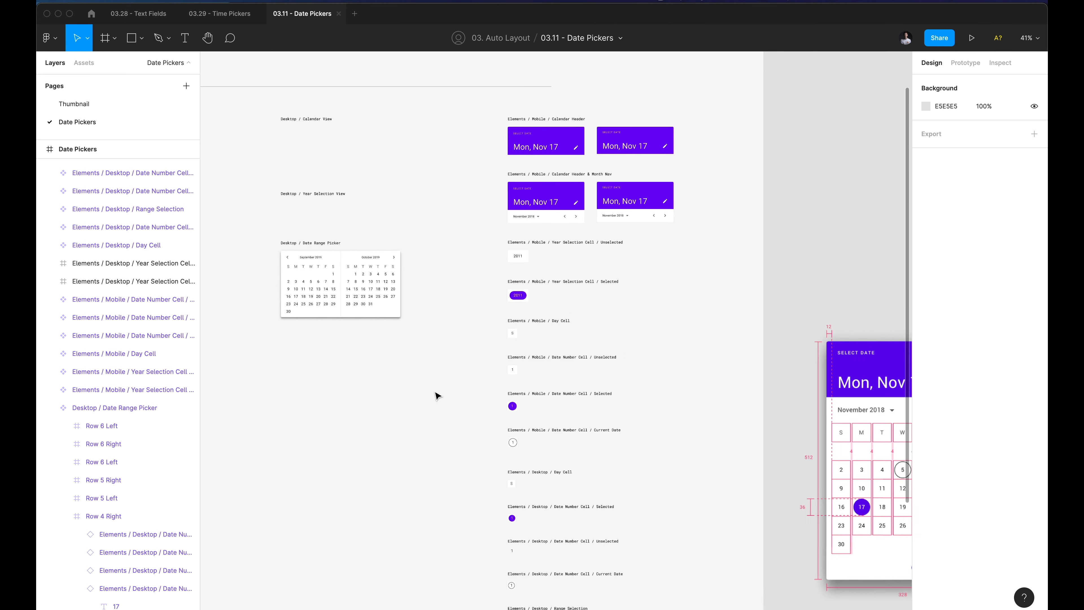
scroll(437, 396, down, 2)
scroll(436, 395, left, 2)
scroll(437, 396, left, 3)
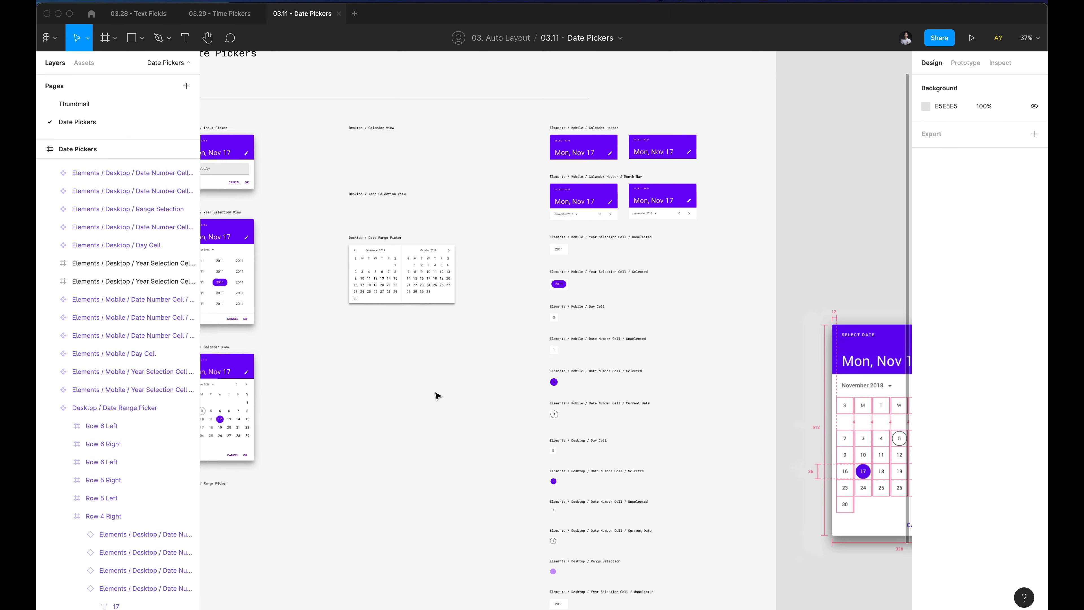
scroll(437, 396, down, 2)
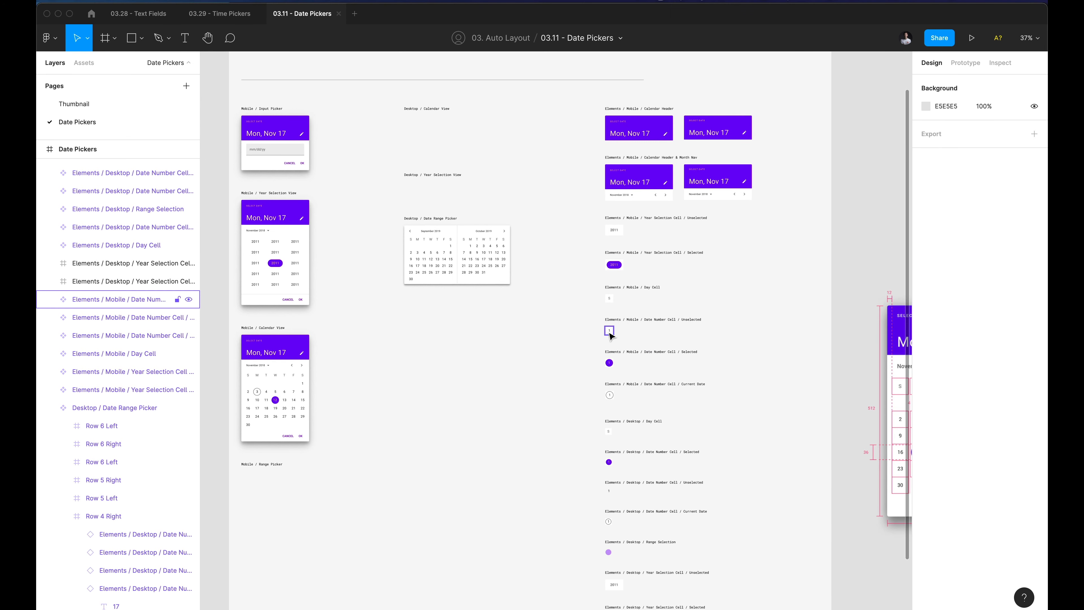
scroll(645, 345, up, 10)
scroll(609, 334, right, 3)
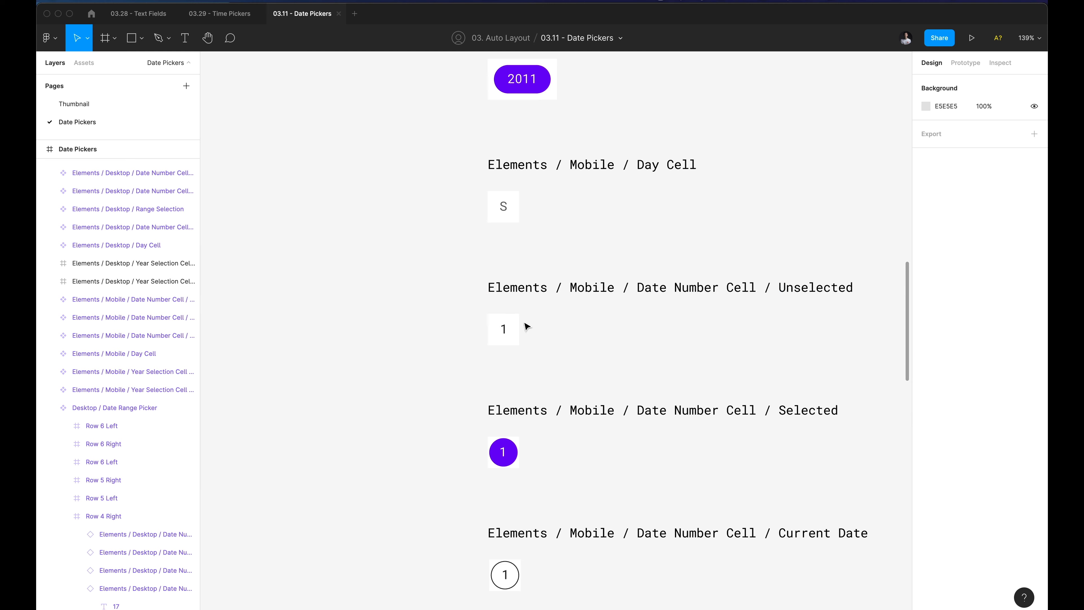
scroll(550, 340, down, 8)
scroll(493, 256, left, 3)
scroll(493, 256, up, 8)
scroll(491, 225, down, 5)
scroll(450, 264, right, 4)
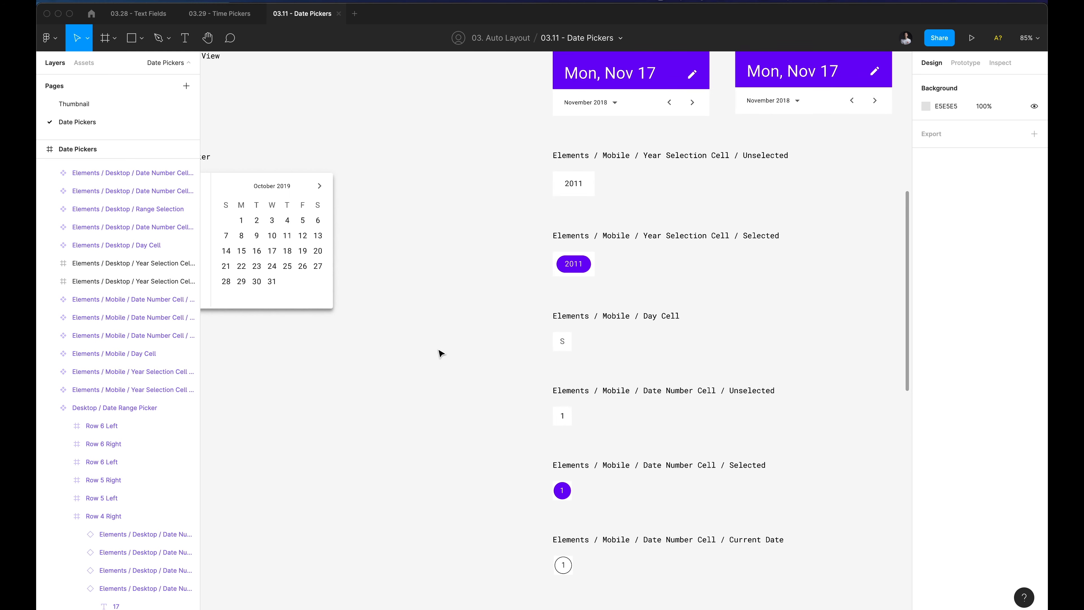
scroll(438, 354, down, 3)
scroll(439, 355, down, 4)
scroll(440, 356, down, 4)
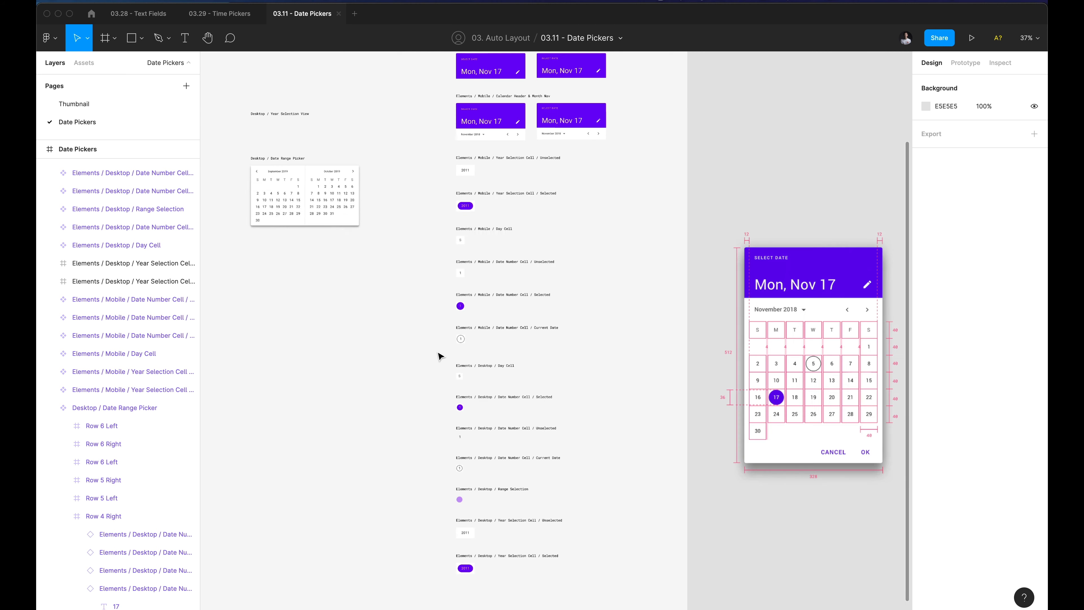
scroll(439, 356, down, 2)
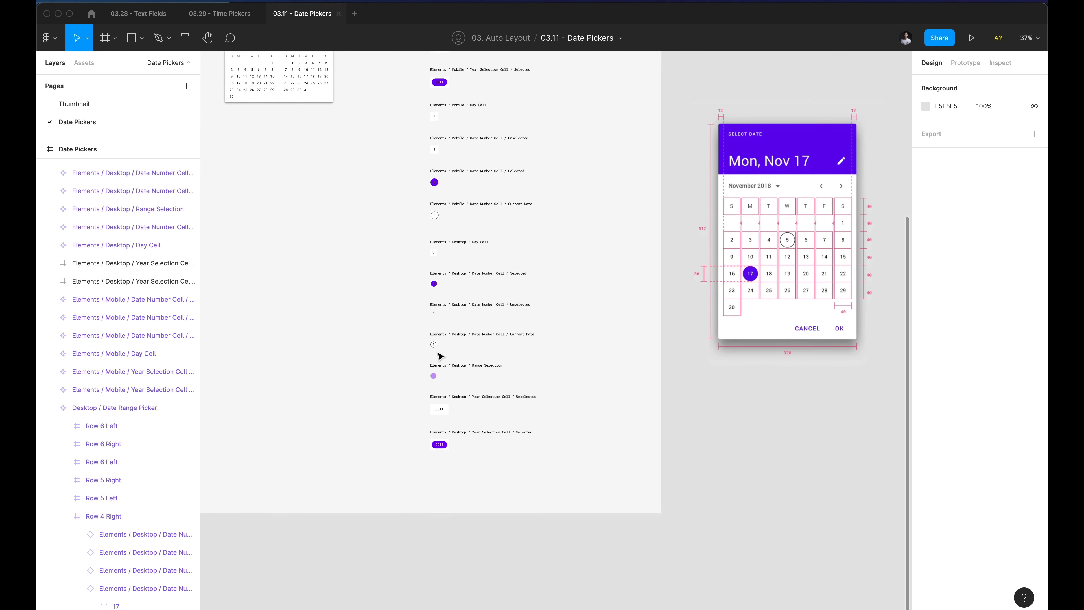
Delete the second version of the Elements / Mobile / Calendar Header component, the one already built with auto layout.
scroll(439, 356, up, 6)
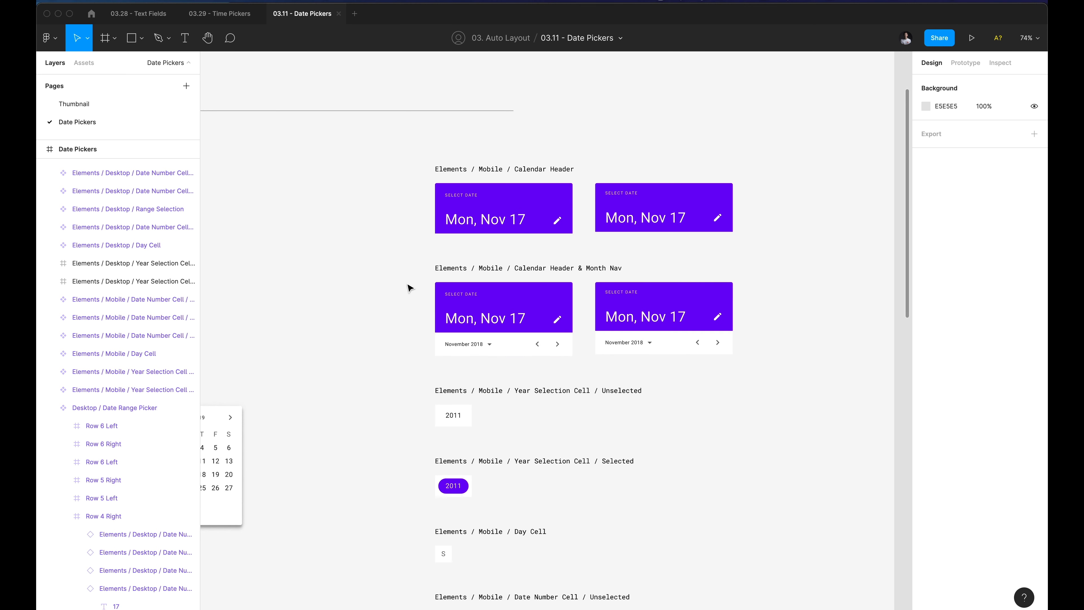
scroll(410, 289, right, 4)
scroll(411, 287, up, 1)
scroll(410, 286, up, 3)
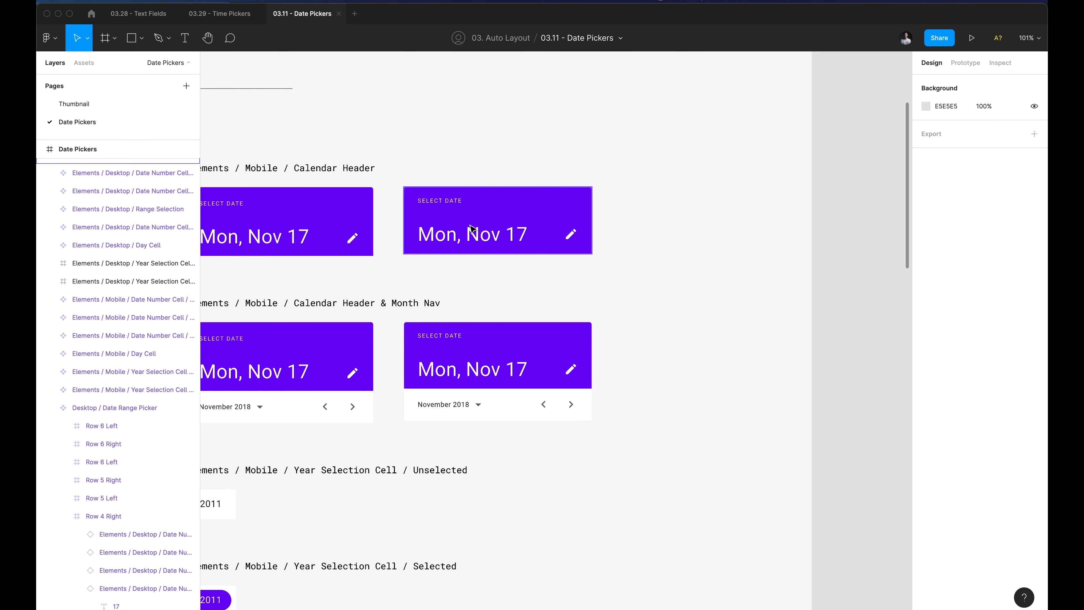
click(472, 229)
scroll(575, 225, left, 3)
drag(707, 223, 684, 224)
key(super+z)
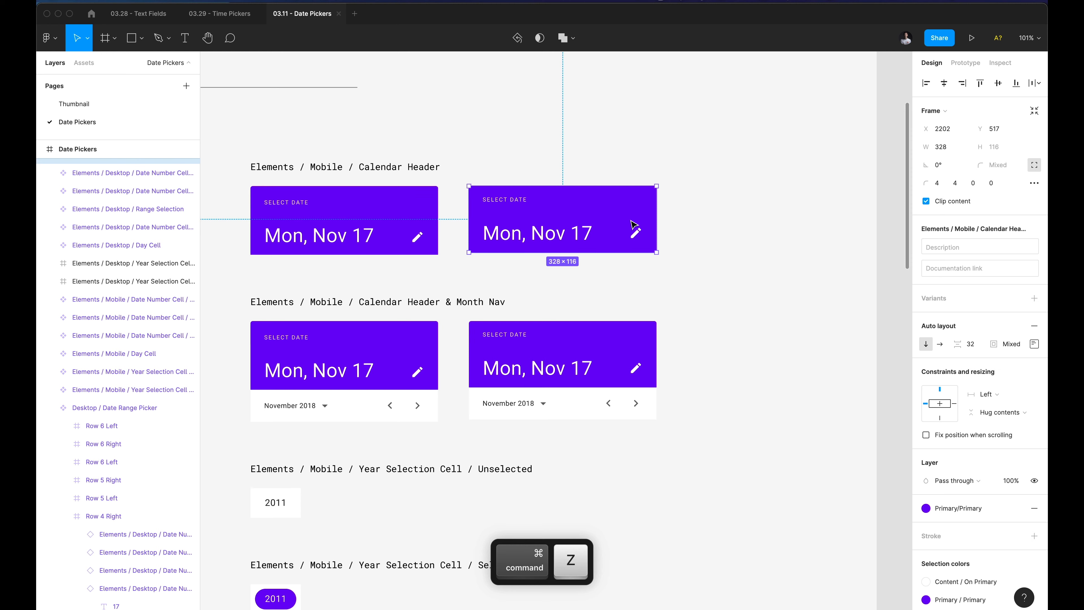
key(BackSpace)
Draw an empty frame beside the remaining Mobile / Calendar Header component and size it to 328 × 120.
key(f)
drag(455, 186, 503, 214)
click(398, 203)
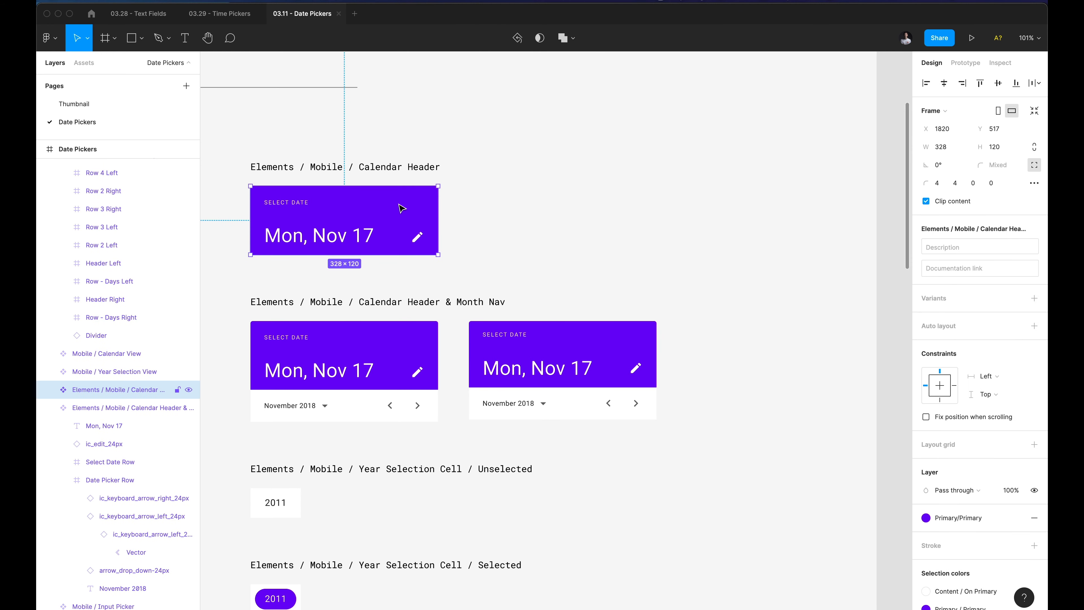
click(464, 202)
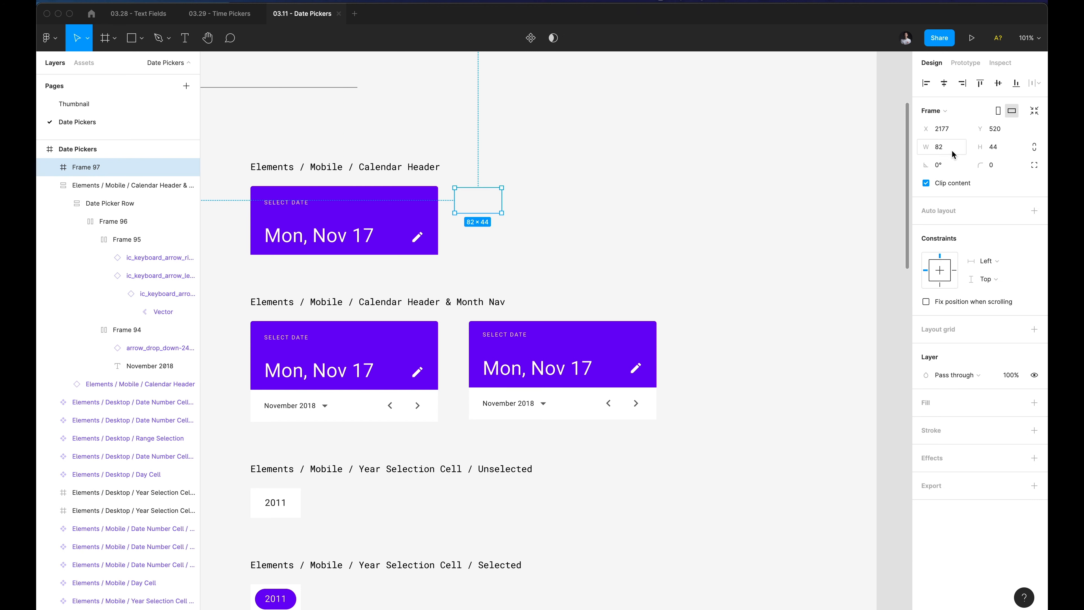
text(328)
key(Tab)
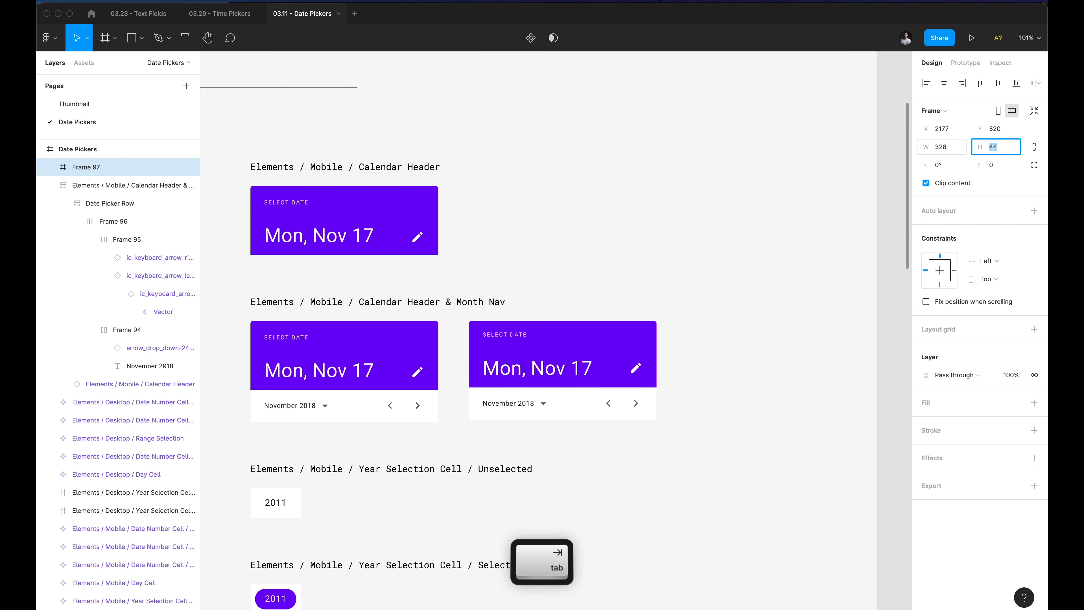
text(120)
key(Return)
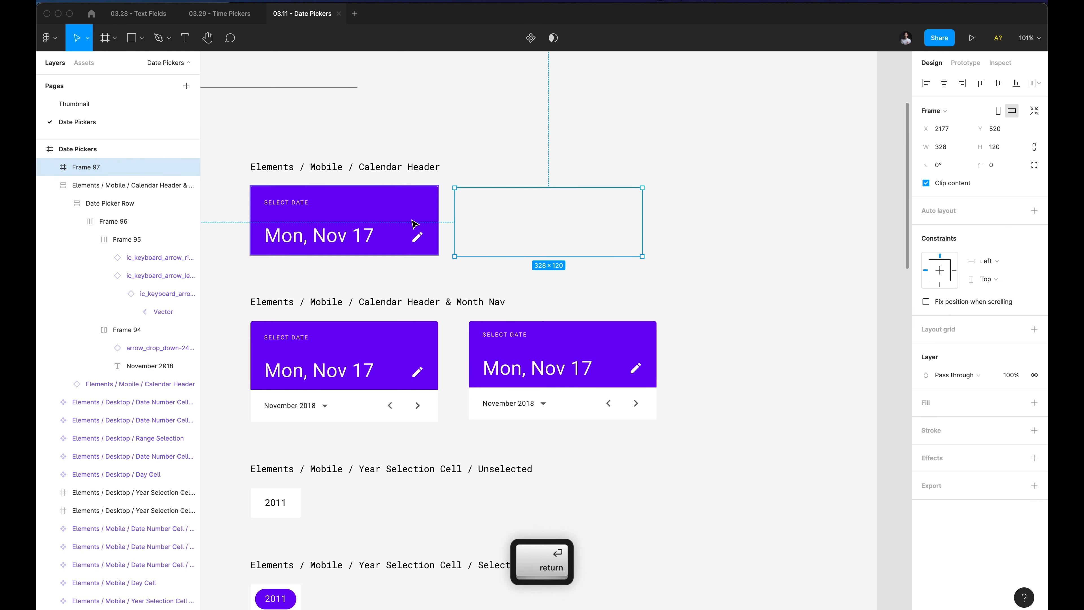
Copy the properties of the original Calendar Header component onto the new empty frame to give it the Primary fill.
click(426, 213)
click(492, 224)
click(425, 214)
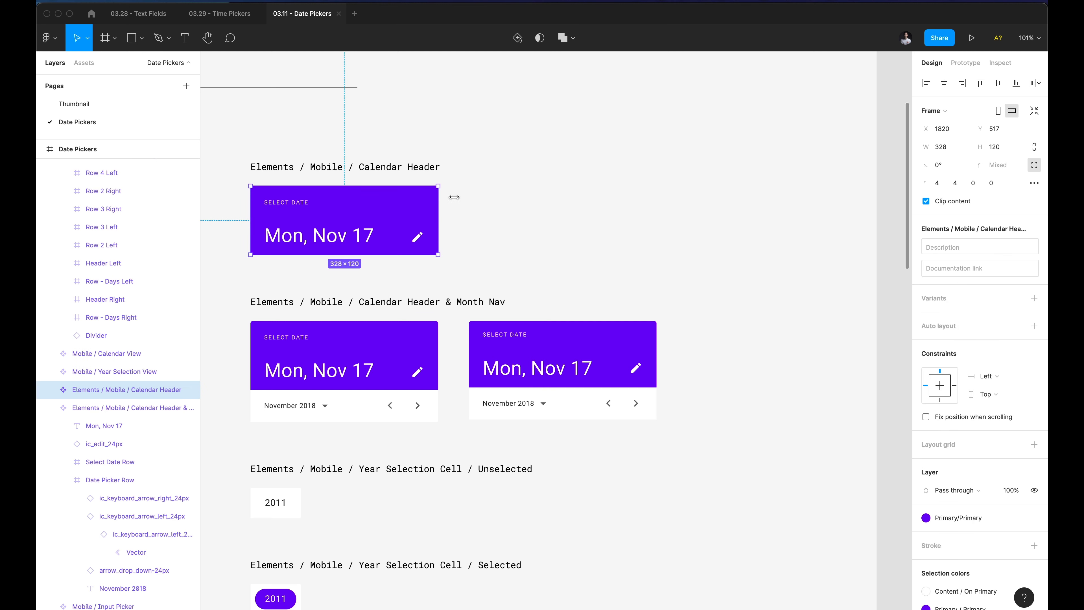
key(super+alt+c)
click(535, 220)
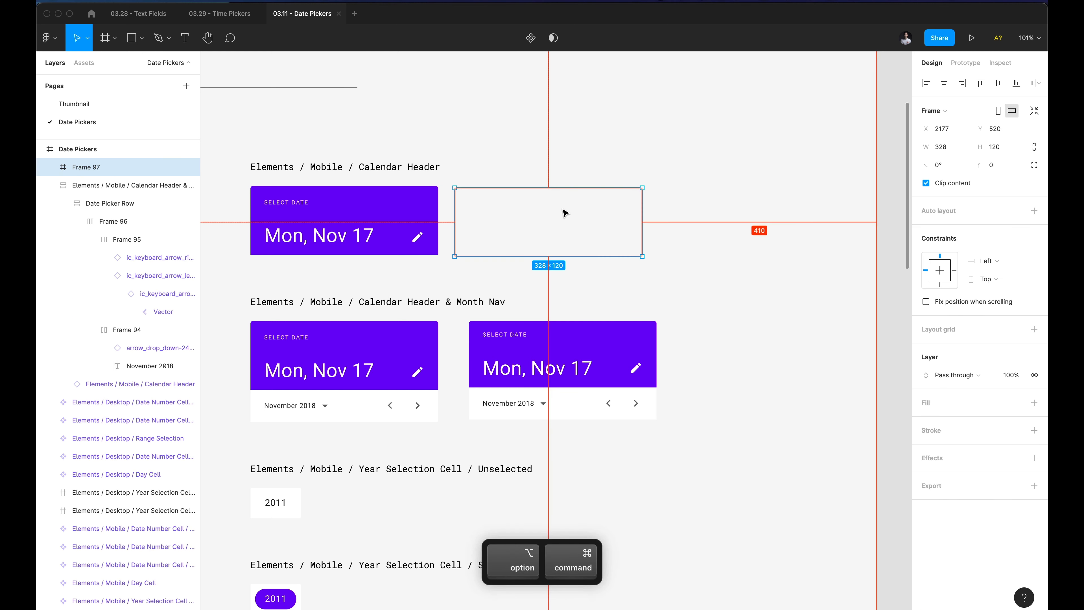
key(super+alt+v)
click(540, 180)
Copy the Select date label, the Mon, Nov 17 text and the edit icon from the original header into the new frame.
super+click(292, 204)
shift+click(318, 236)
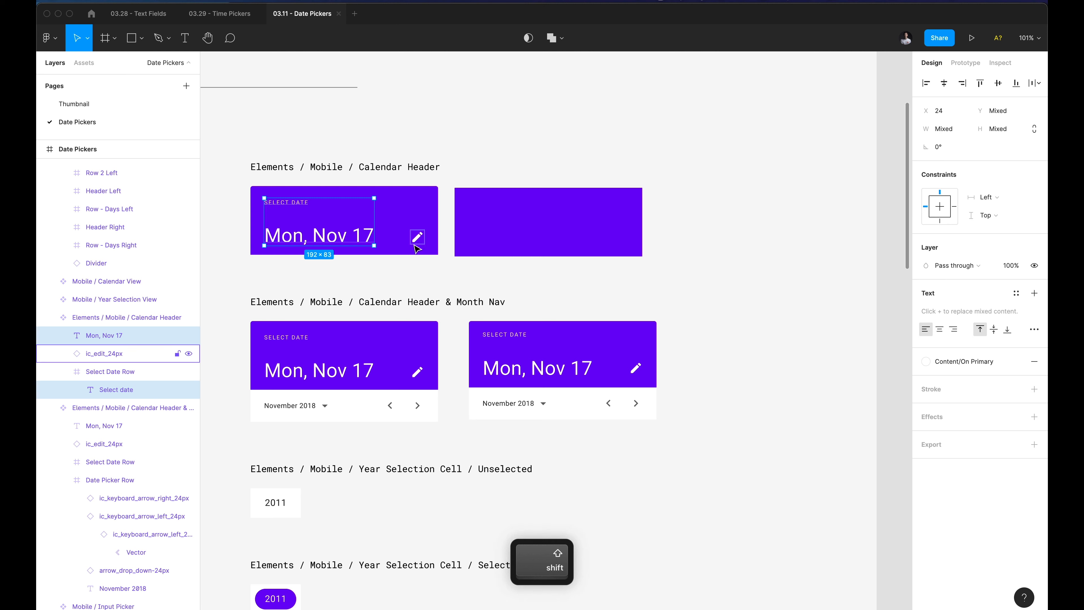
shift+click(416, 239)
key(super+c)
click(518, 231)
key(super+v)
click(573, 168)
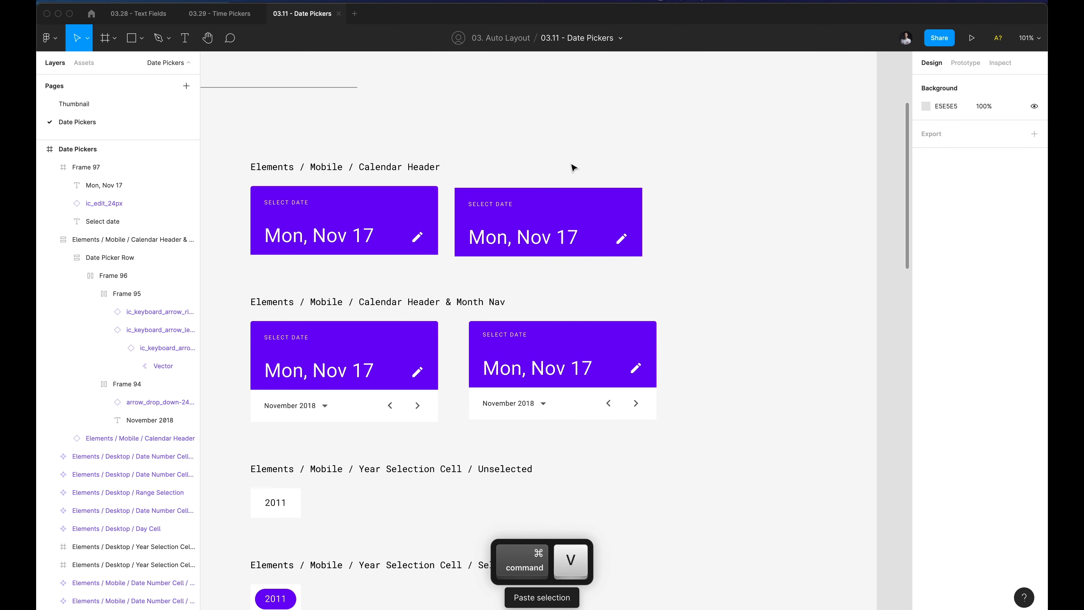
Give the new header frame individual corner radii, with 4 on both upper corners.
click(534, 203)
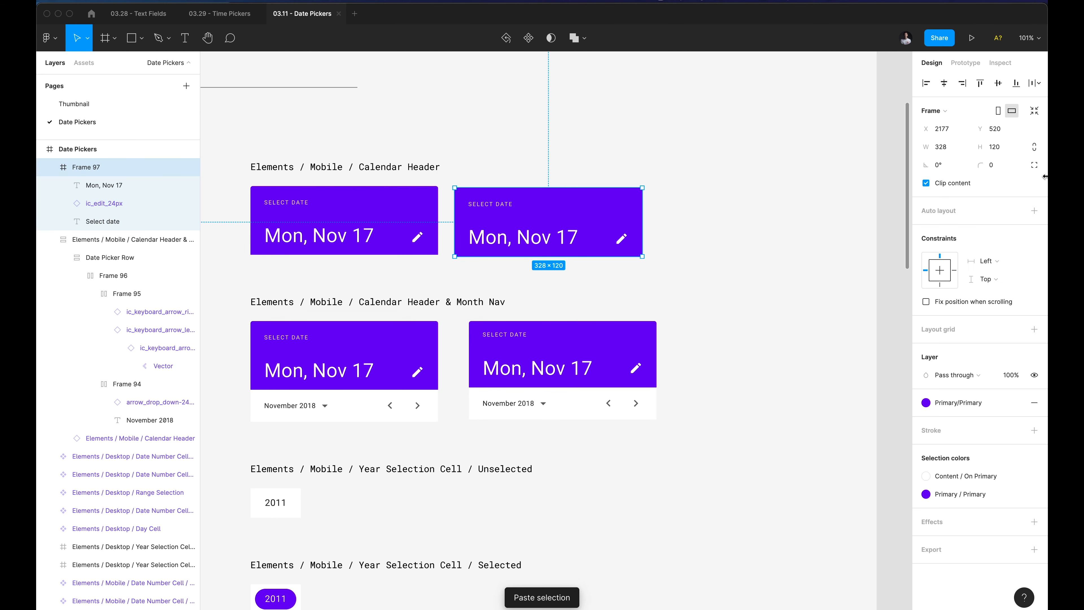
click(1034, 164)
click(941, 184)
text(4)
key(Tab)
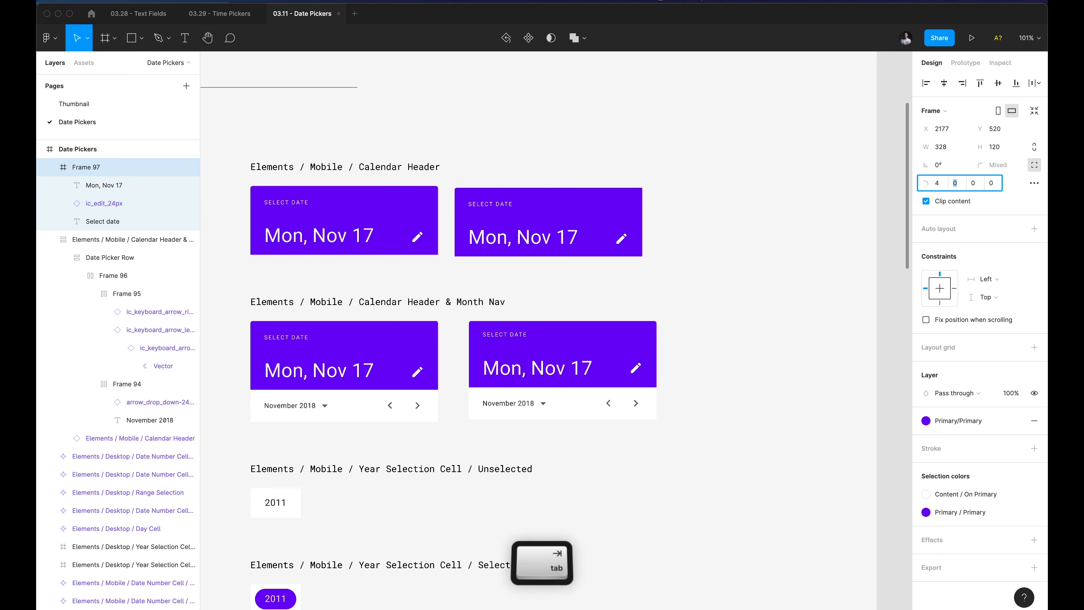
text(4)
key(Return)
click(650, 138)
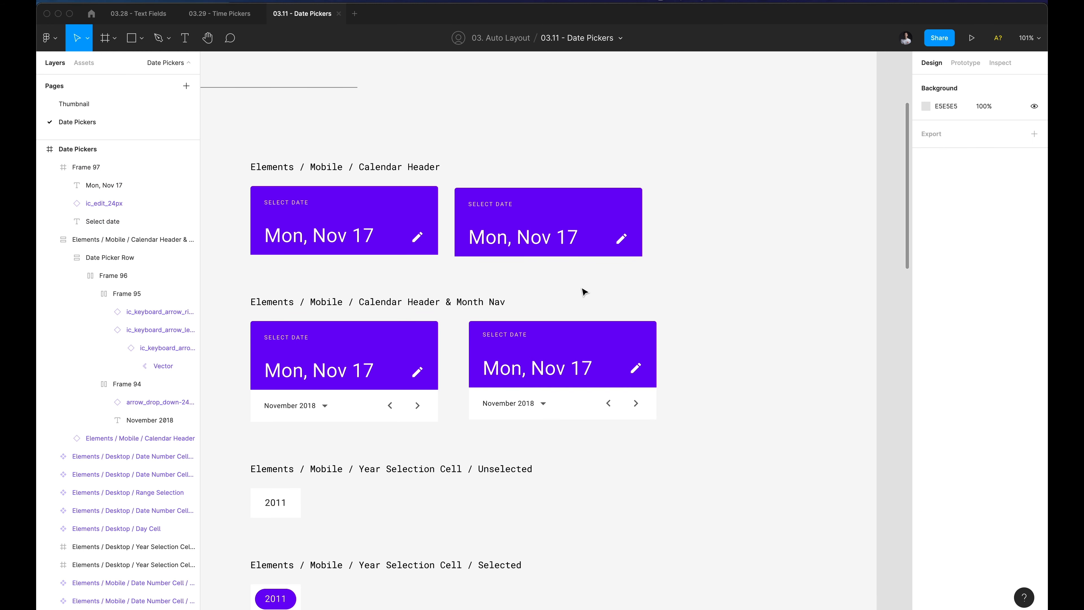
Examine how the label, date text and edit icon are arranged inside the new header frame.
click(618, 205)
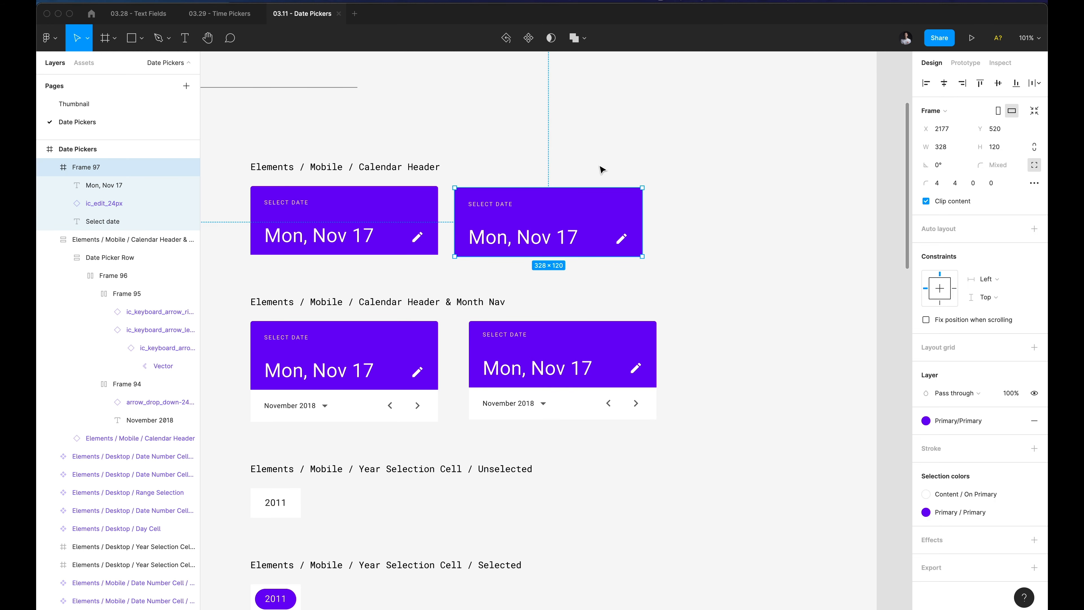
scroll(568, 170, up, 5)
click(569, 173)
click(558, 225)
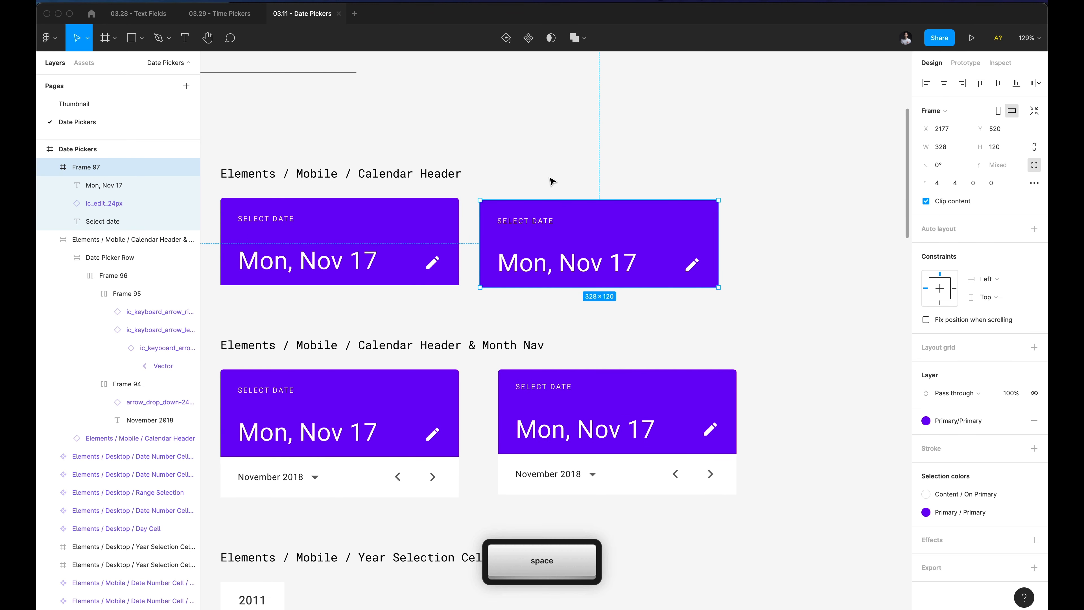
scroll(548, 183, up, 2)
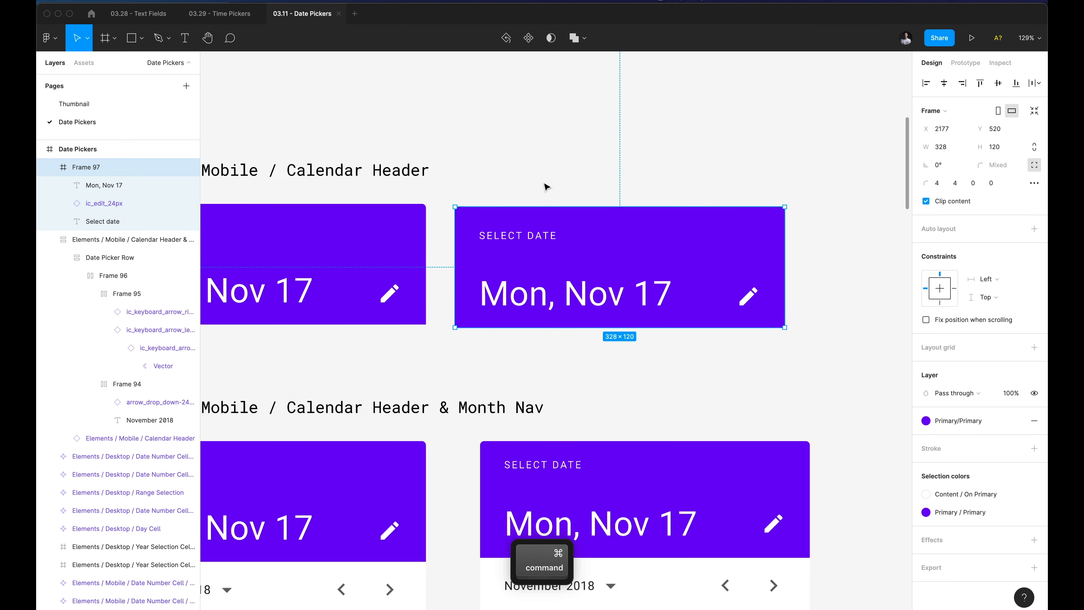
super+click(527, 239)
click(646, 240)
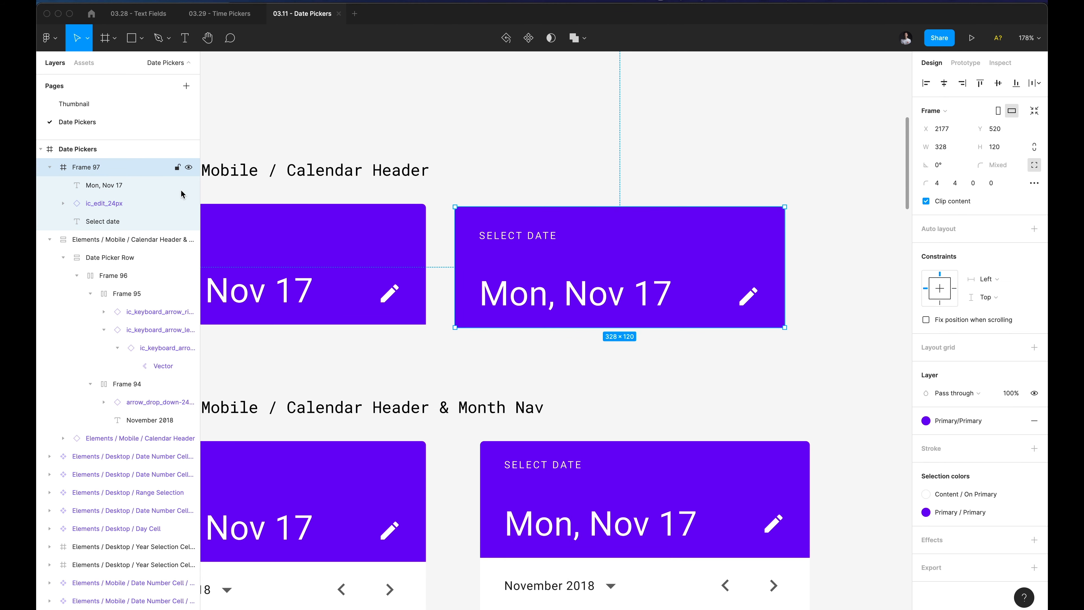
super+click(619, 295)
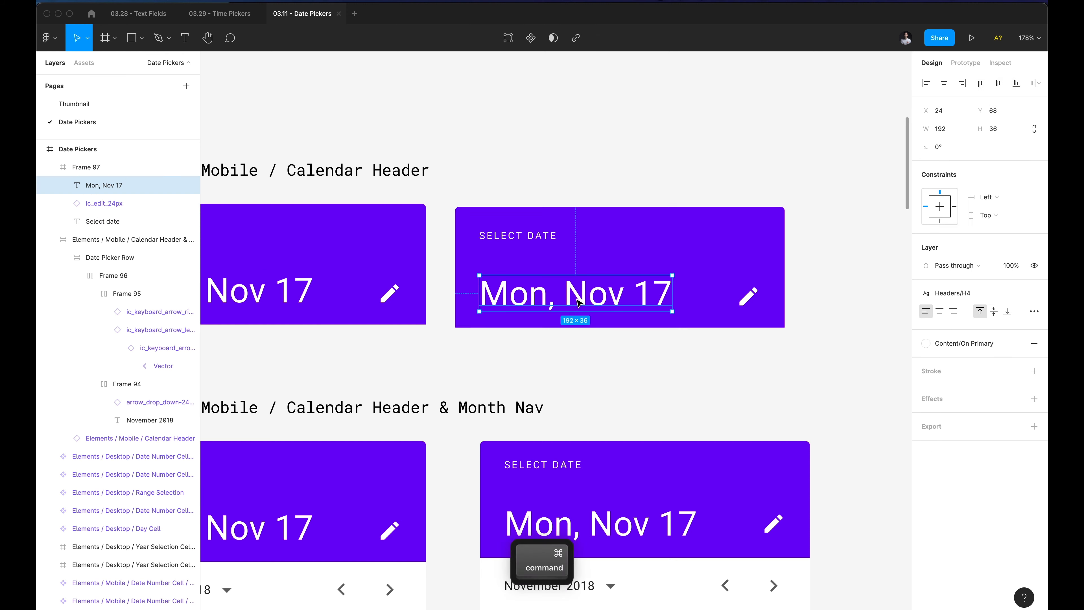
shift+super+click(748, 295)
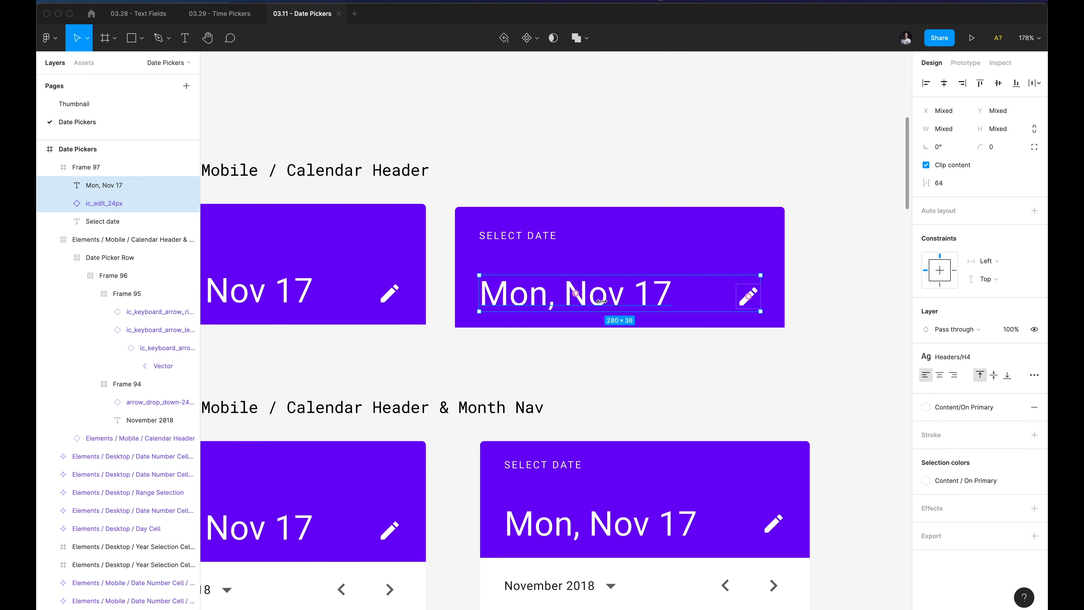
click(661, 245)
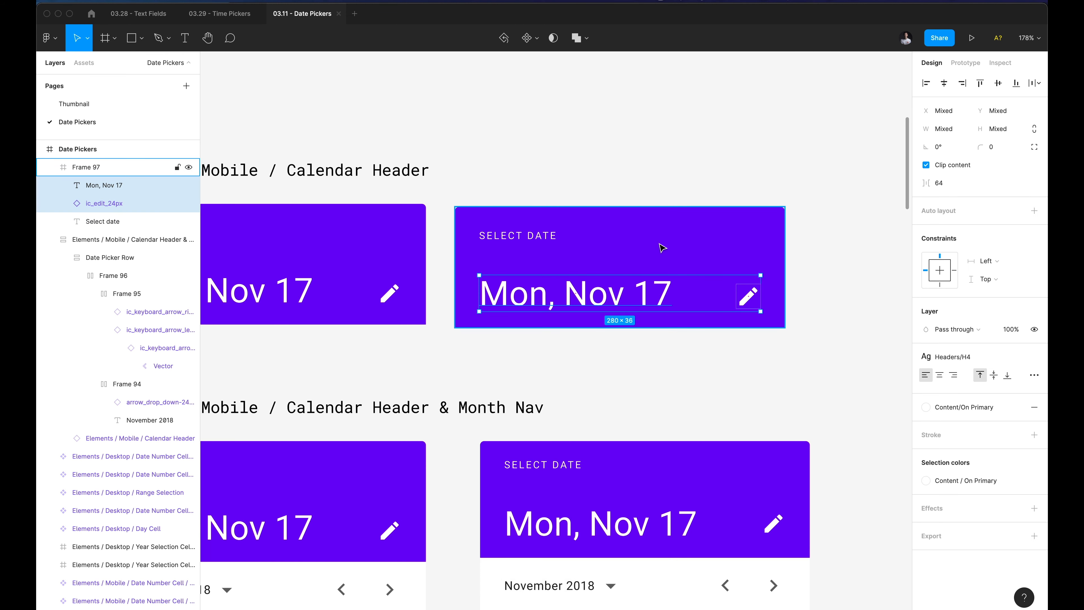
super+click(513, 291)
shift+super+click(748, 296)
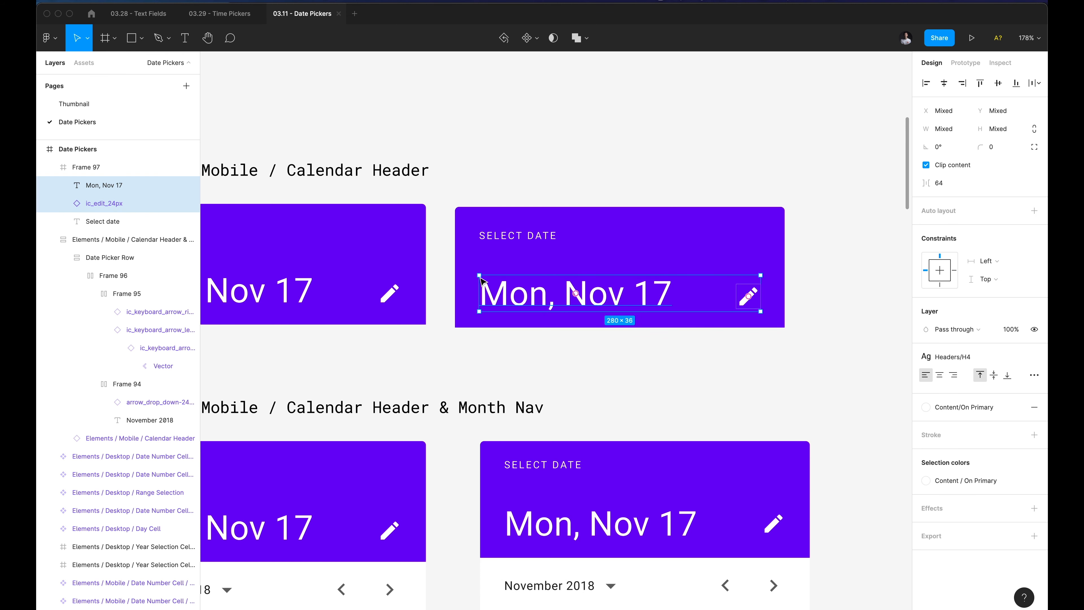
Add auto layout to the new calendar header frame.
click(690, 218)
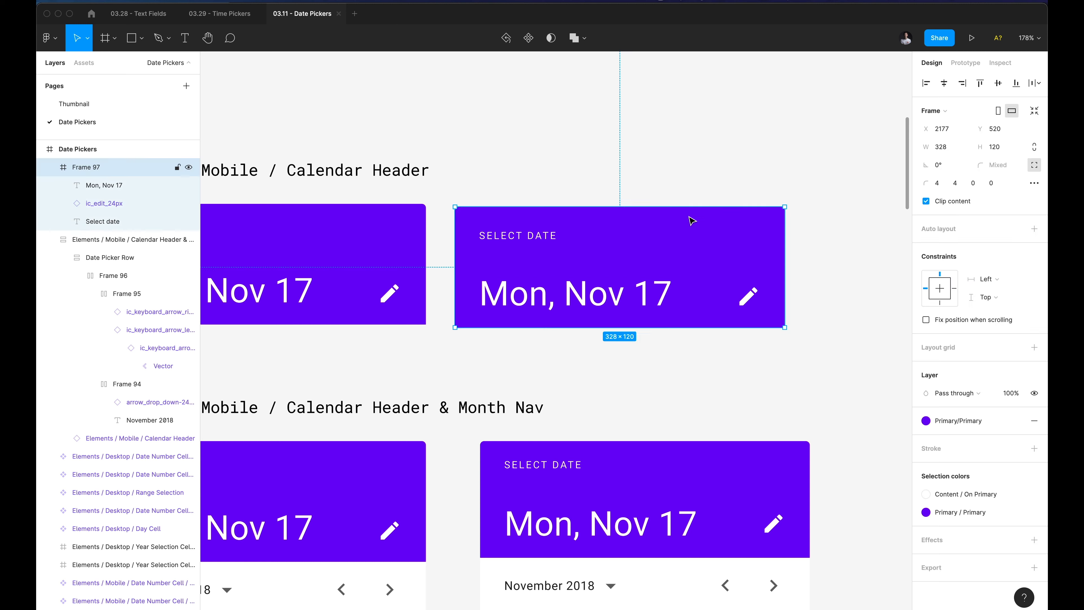
key(shift+a)
click(721, 225)
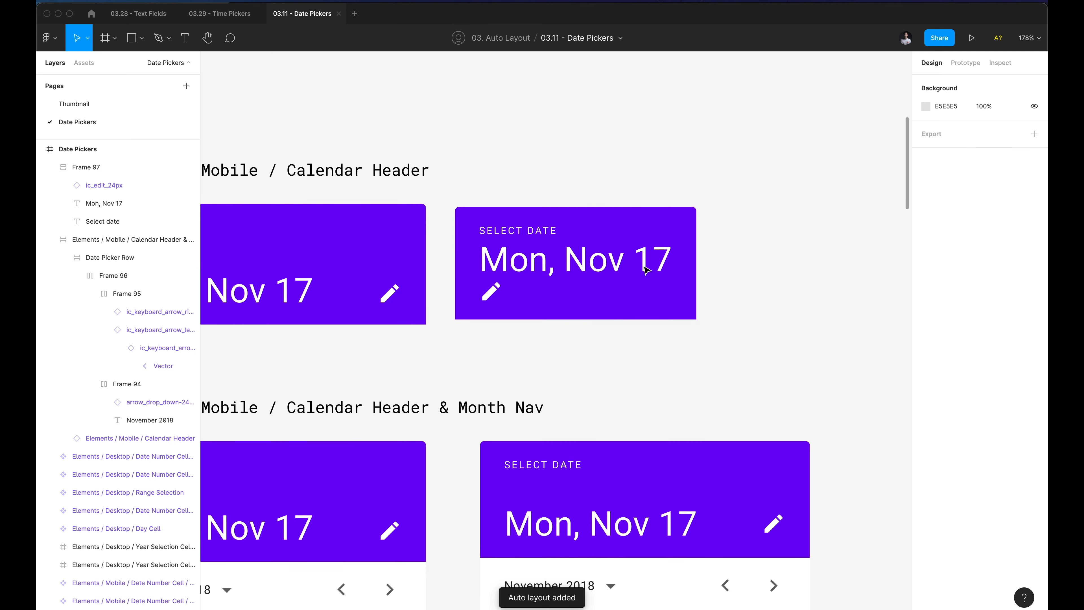
click(545, 243)
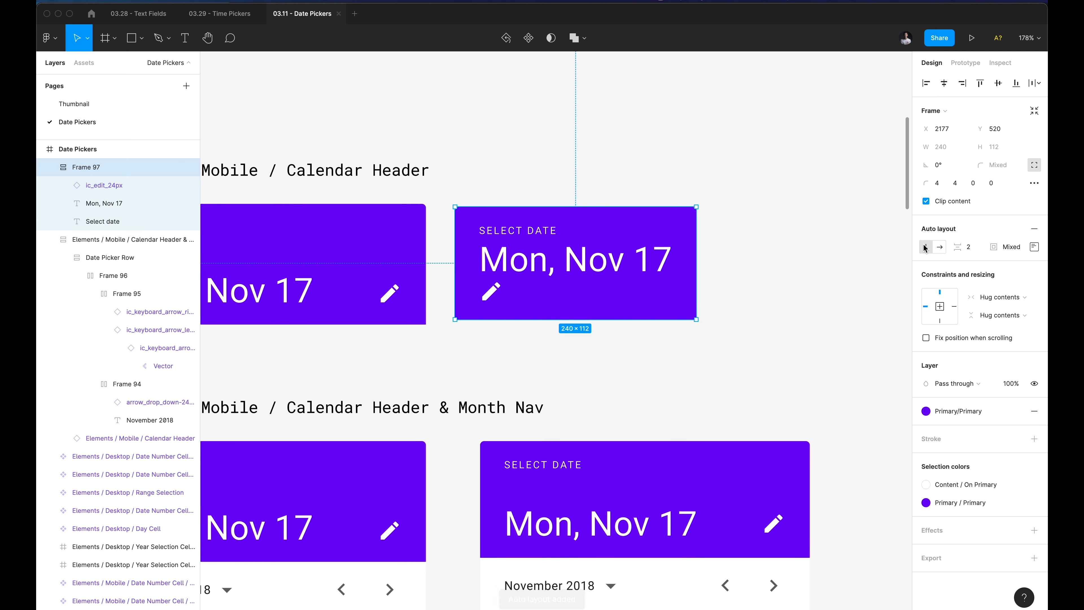
Wrap the Mon, Nov 17 text and the edit icon in their own nested auto layout frame within the header.
double_click(563, 262)
shift+click(493, 293)
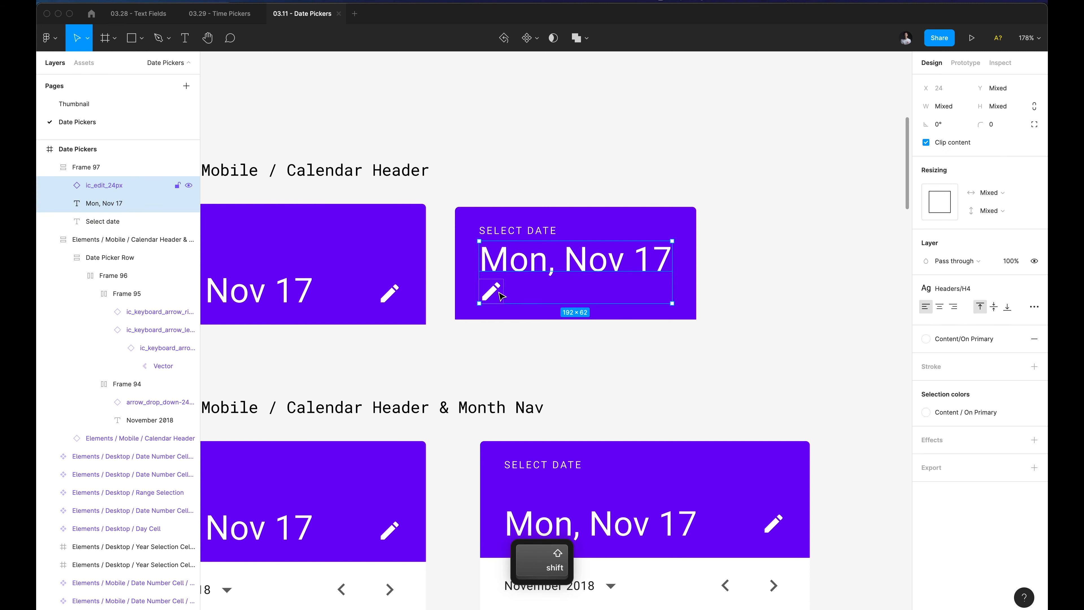
key(shift)
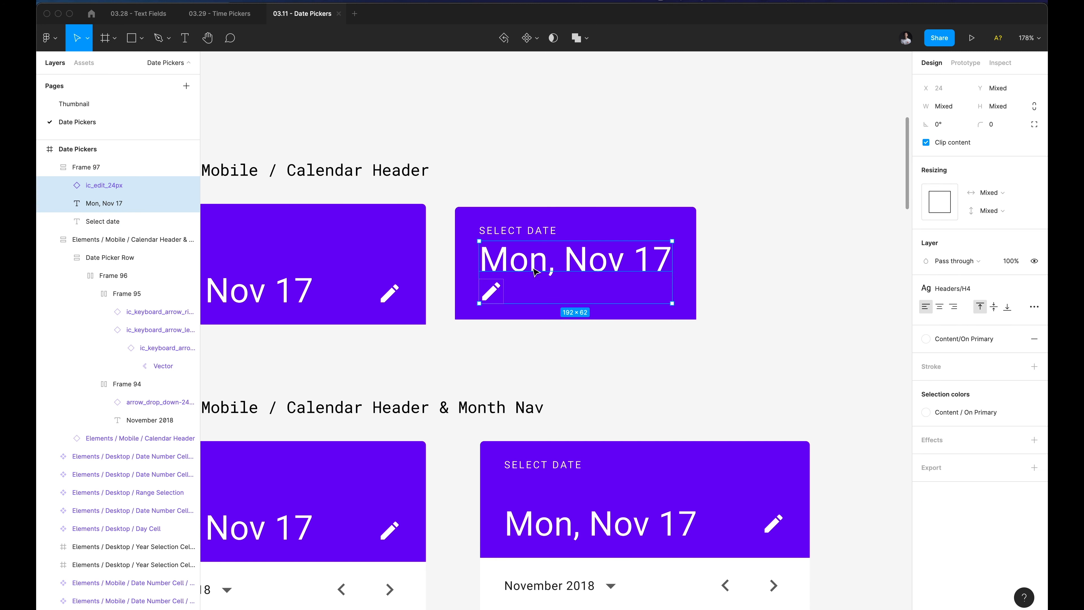
key(shift+a)
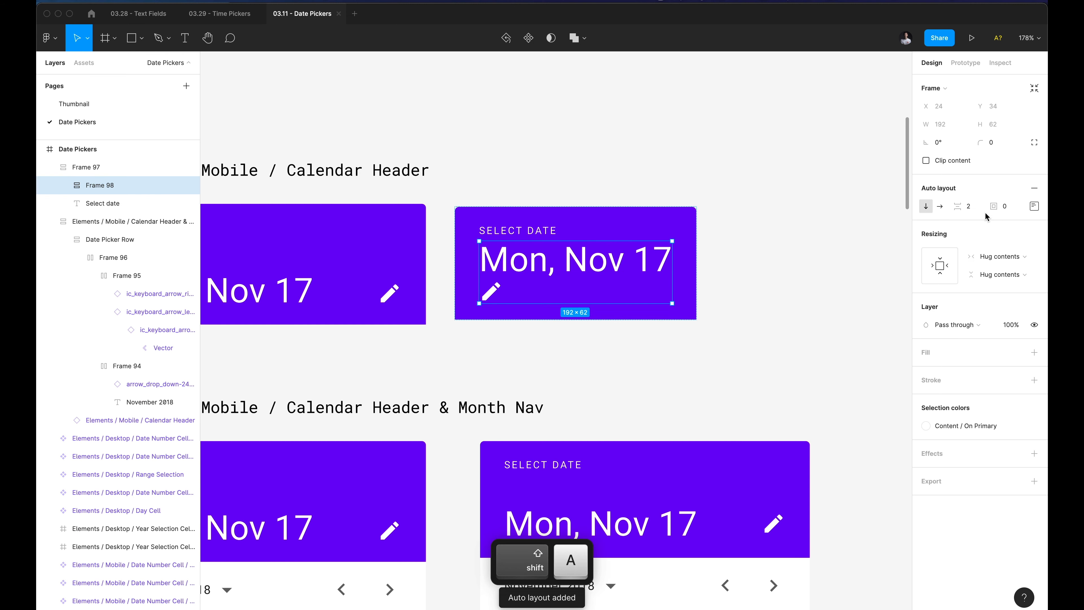
Arrange the nested date and edit icon frame horizontally, and set the header frame's vertical item spacing to 32.
click(940, 207)
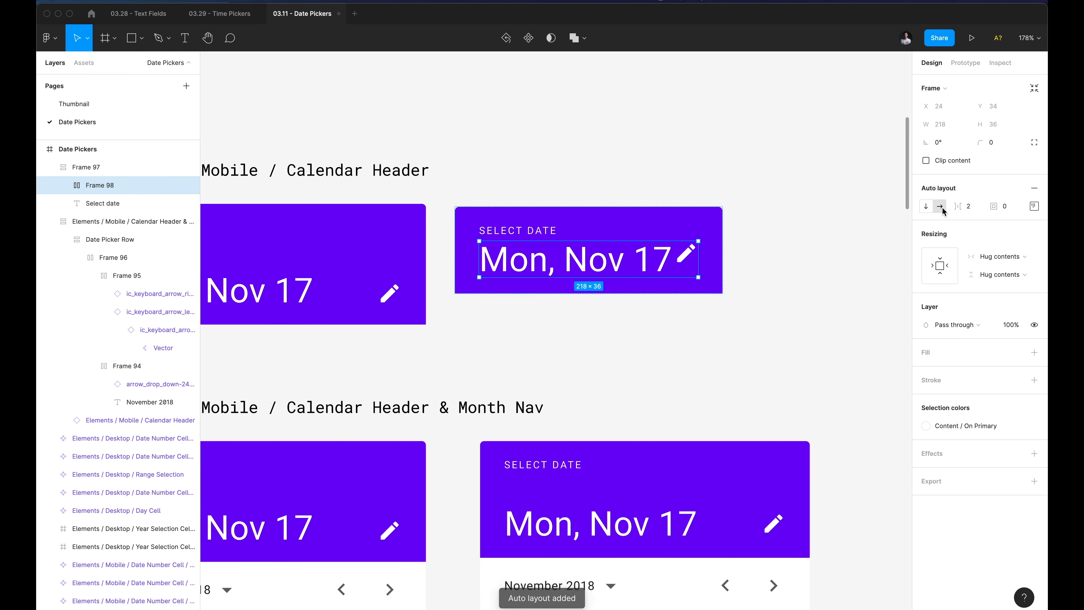
click(704, 221)
key(space)
drag(316, 251, 404, 258)
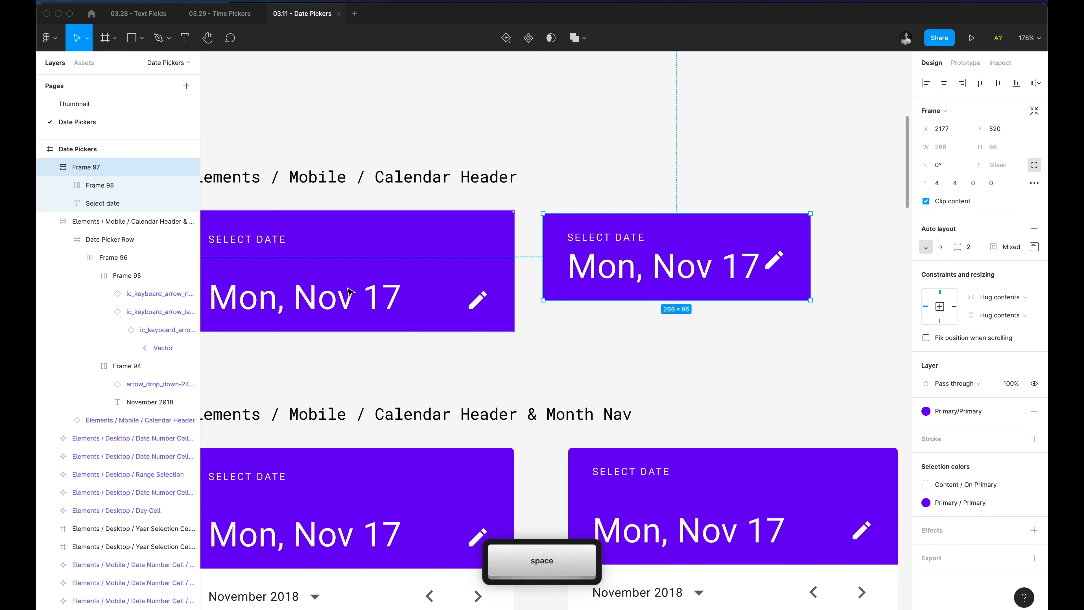
super+click(345, 296)
key(alt)
click(667, 269)
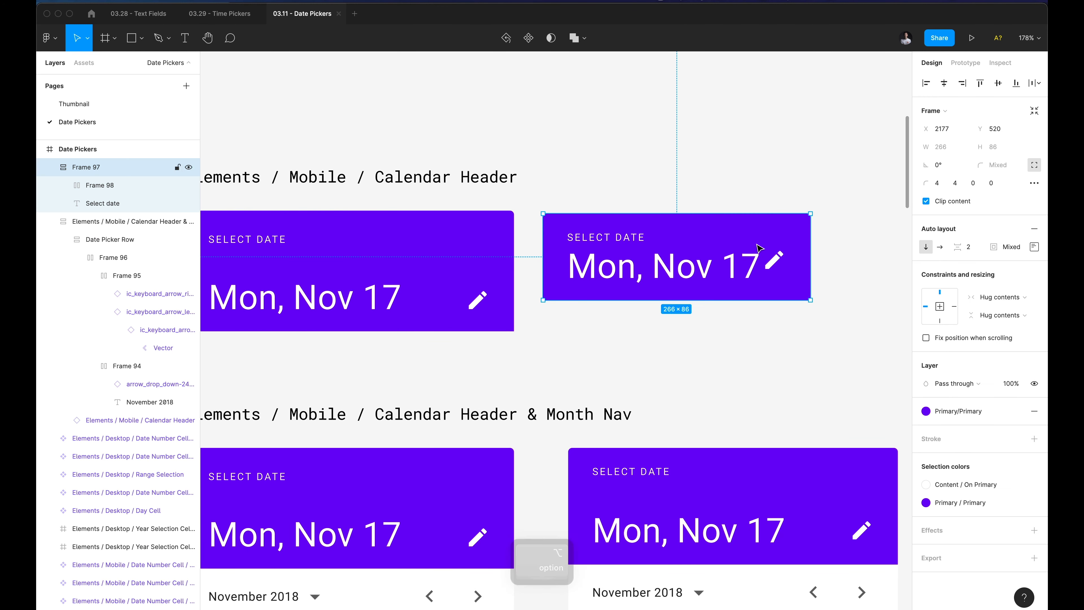
text(32)
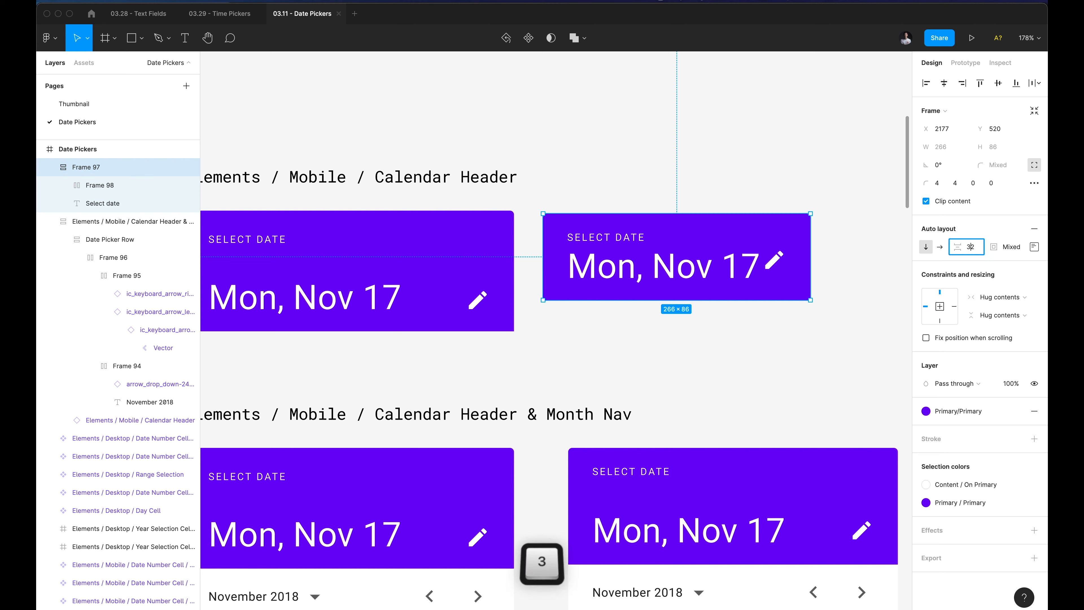
key(Return)
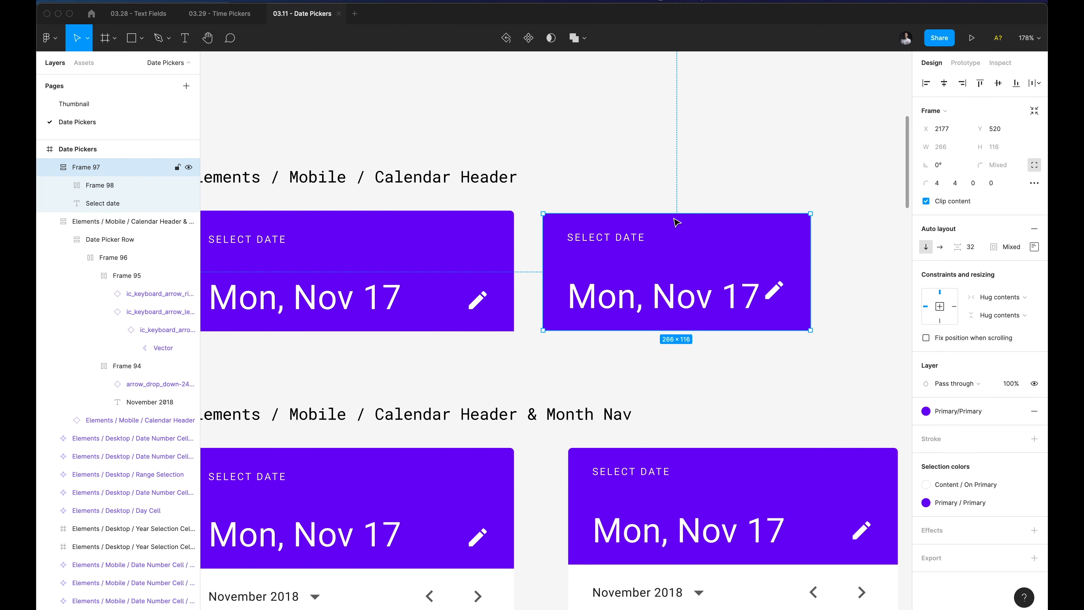
Rename the nested frame holding the date text and edit icon as "date & edit".
super+click(651, 301)
click(694, 209)
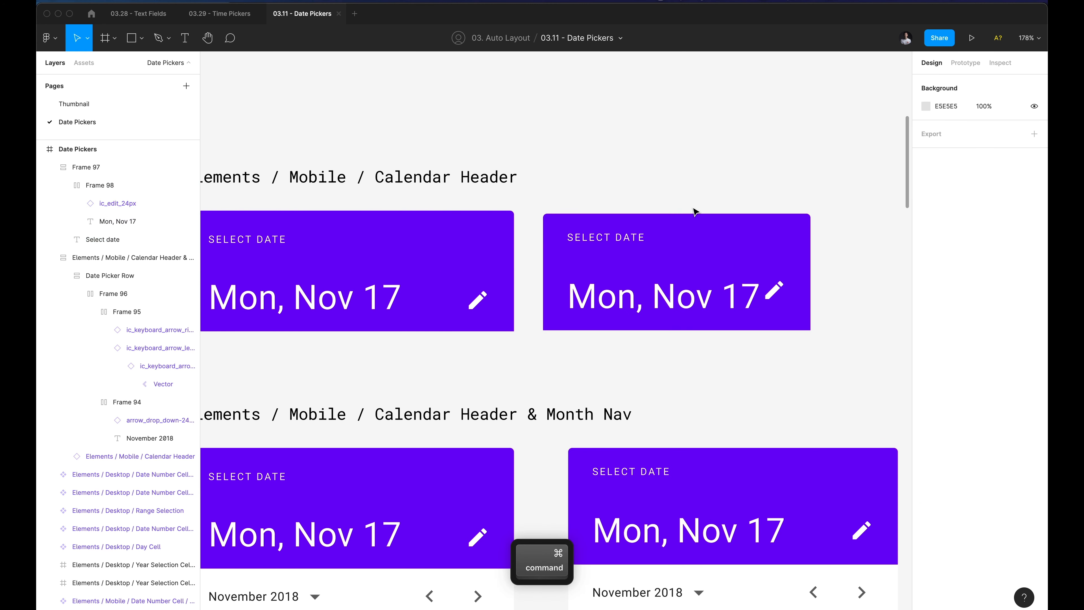
click(666, 249)
key(Return)
key(Return)
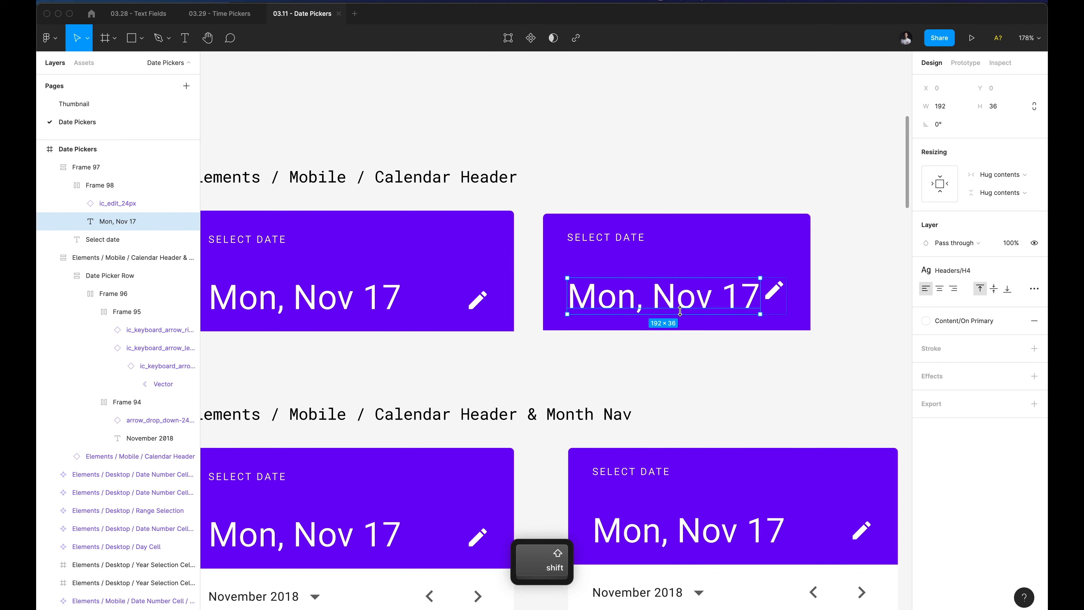
key(shift+Return)
key(super+r)
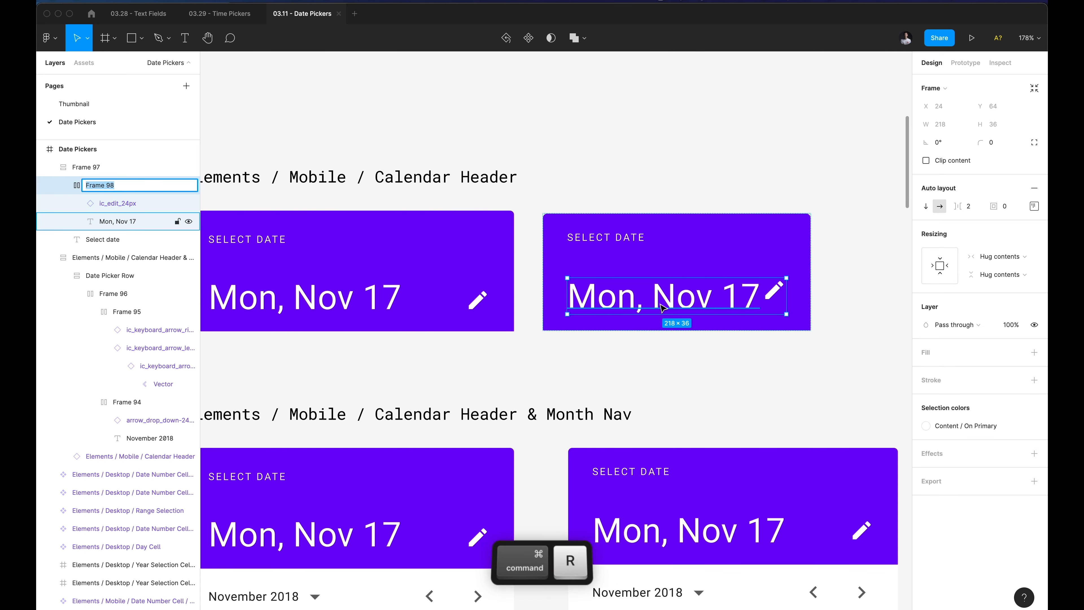
text(date & edit)
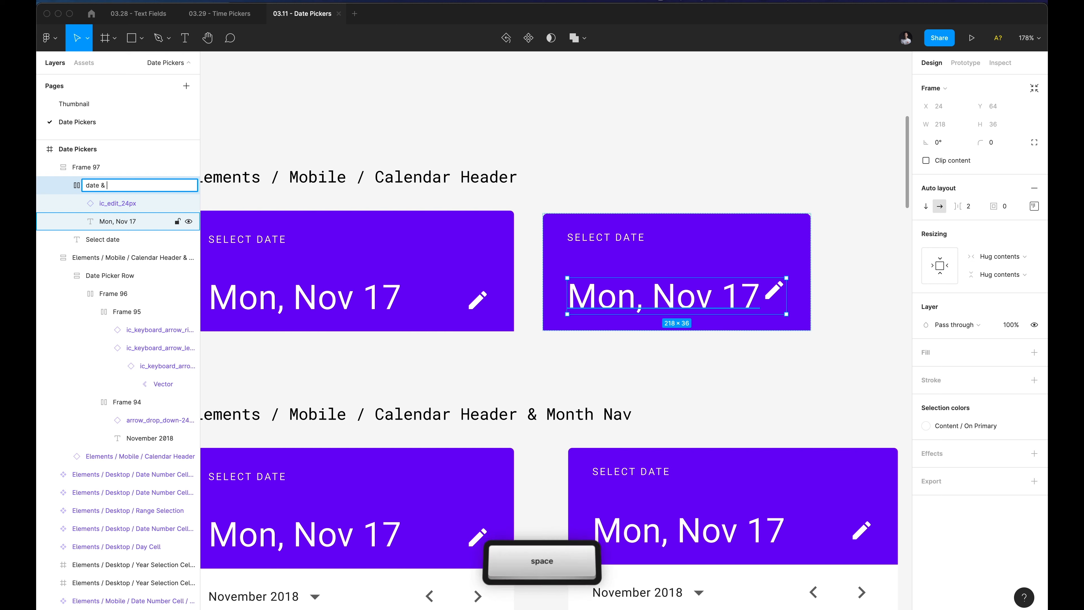
key(Return)
Rename the new header frame with the original component's name, copied over: "Elements / Mobile / Calendar Header".
click(151, 170)
click(508, 259)
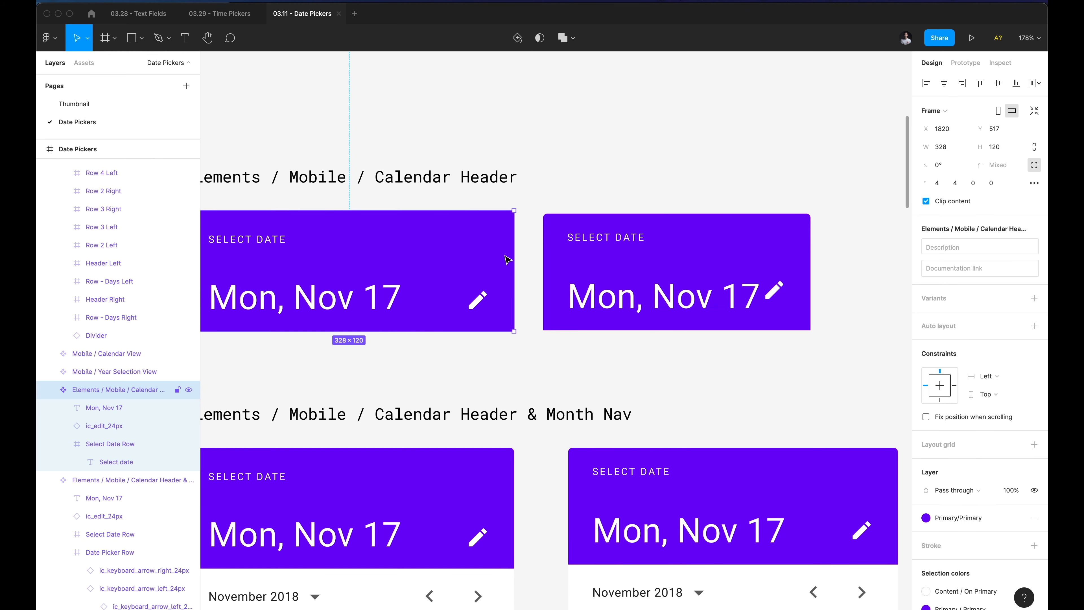
key(super+r)
key(super+c)
click(642, 269)
key(super+r)
key(super+v)
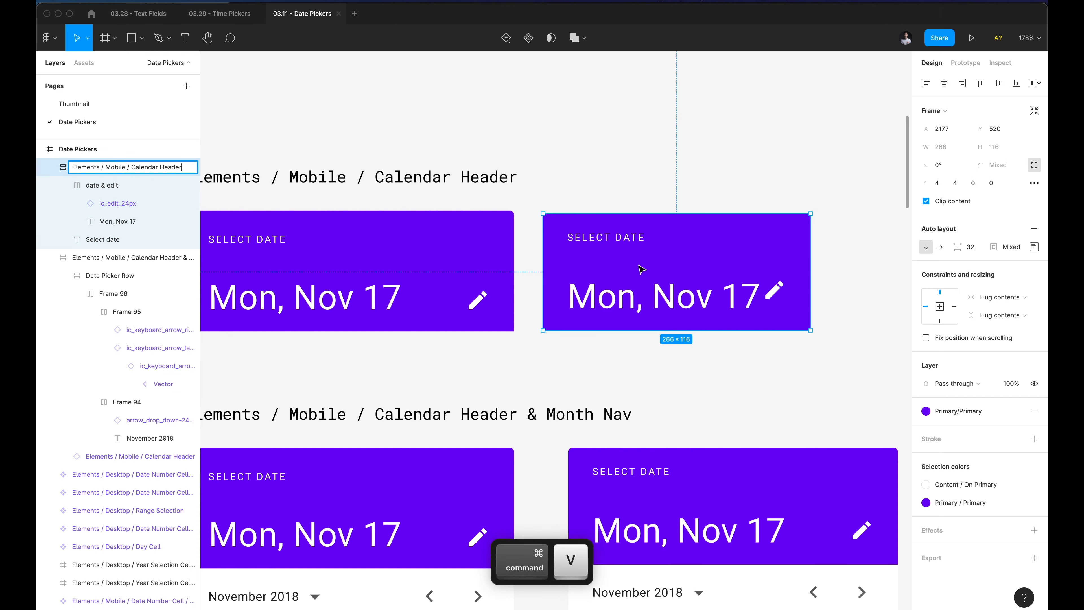
key(Return)
key(Escape)
Set the new calendar header frame's width to 328.
click(635, 278)
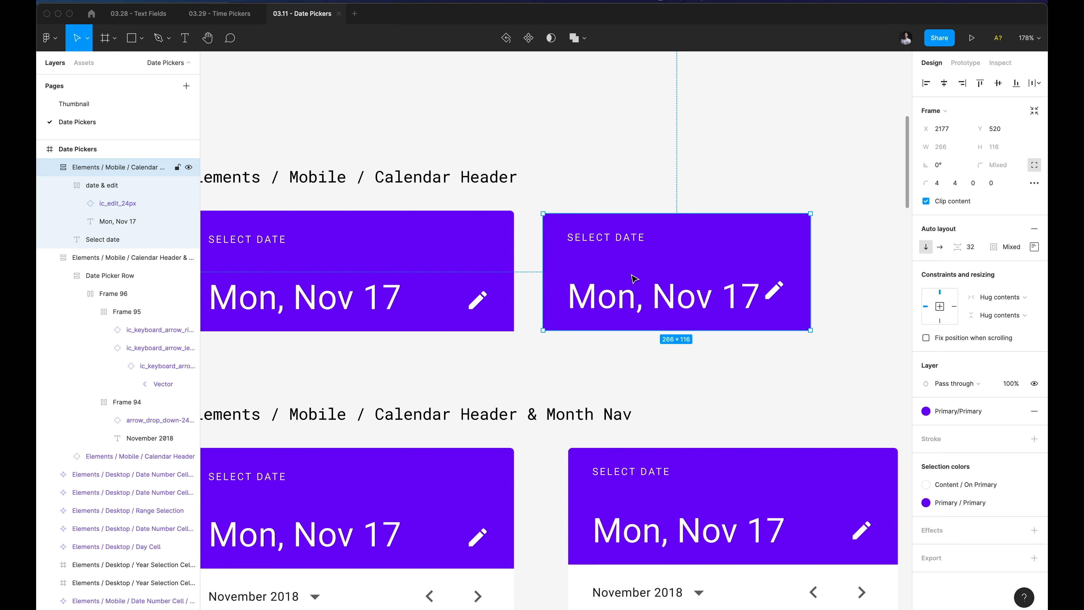
super+click(633, 298)
click(731, 252)
click(478, 260)
click(654, 253)
drag(808, 261, 857, 260)
text(328)
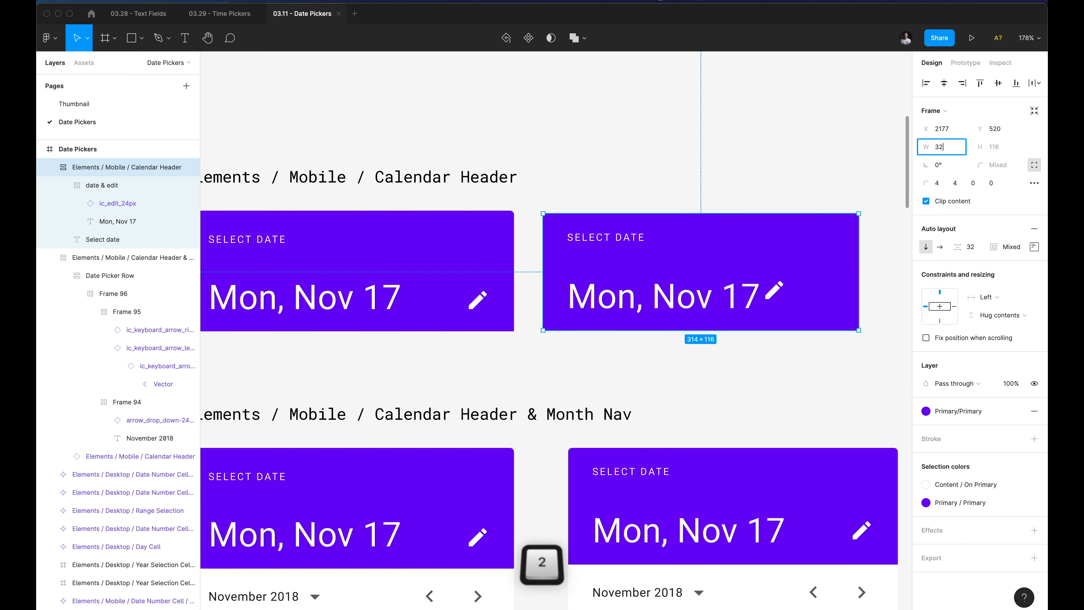
key(Return)
Set the horizontal resizing of the date & edit row to Fill container.
super+click(666, 315)
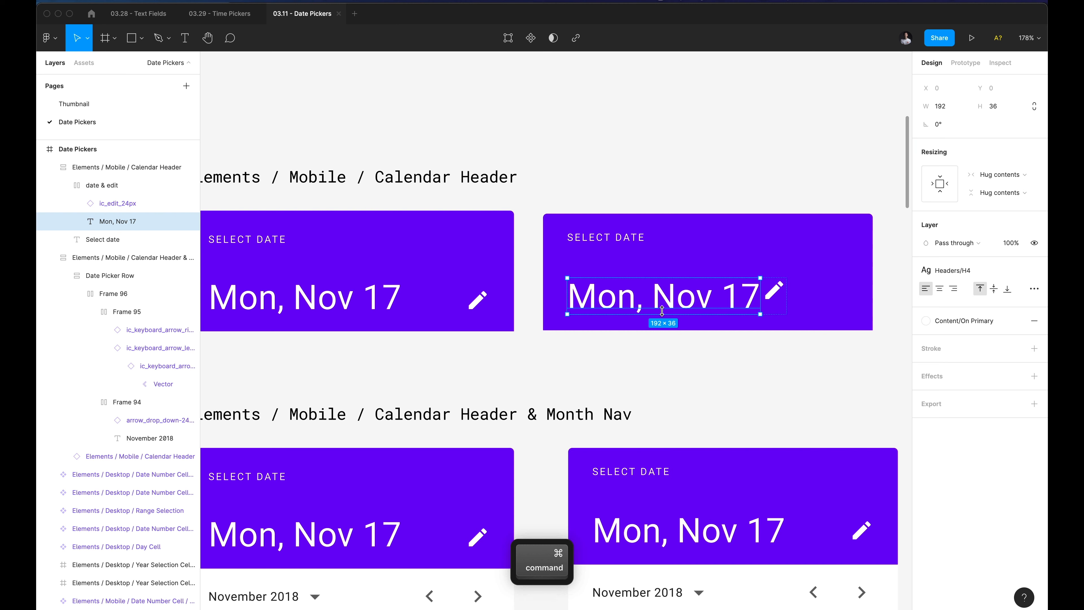
key(shift+Return)
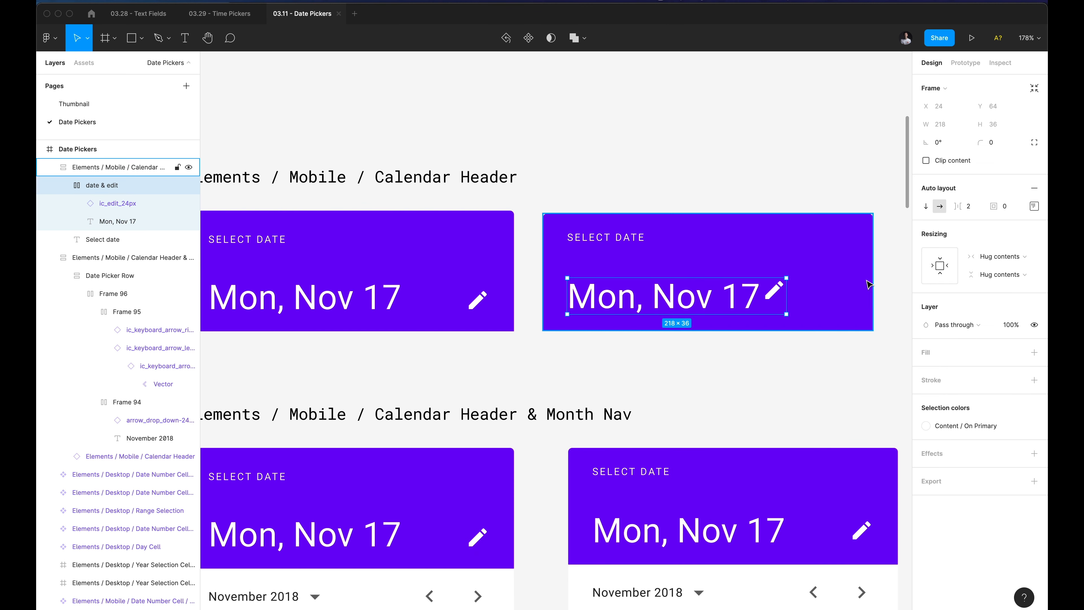
click(954, 266)
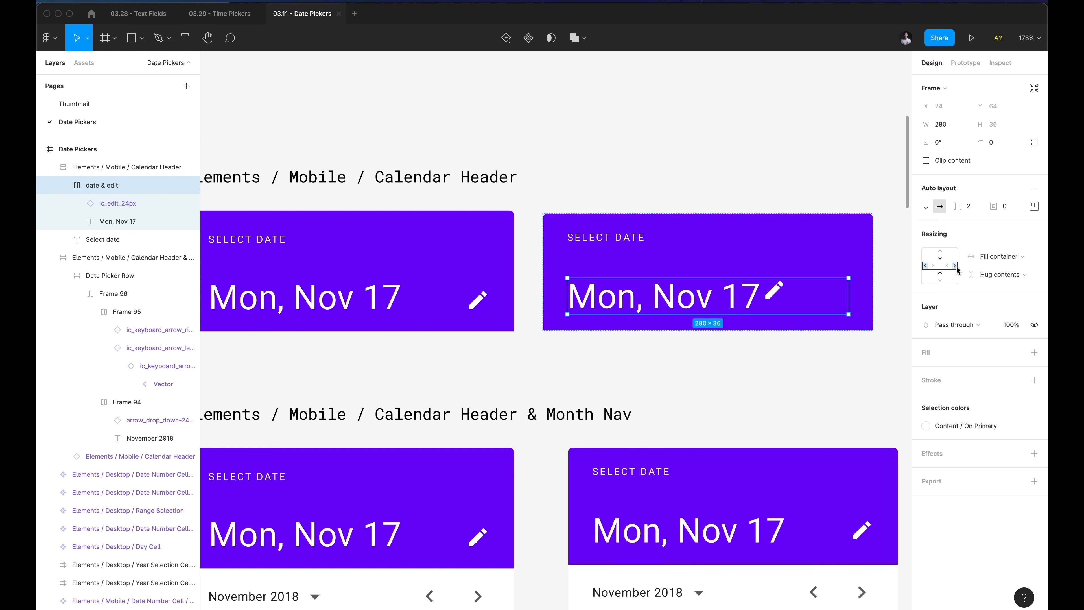
click(740, 340)
Change the date & edit row's auto layout distribution from Packed to Space between.
click(775, 295)
super+click(726, 305)
key(shift+Return)
click(1033, 206)
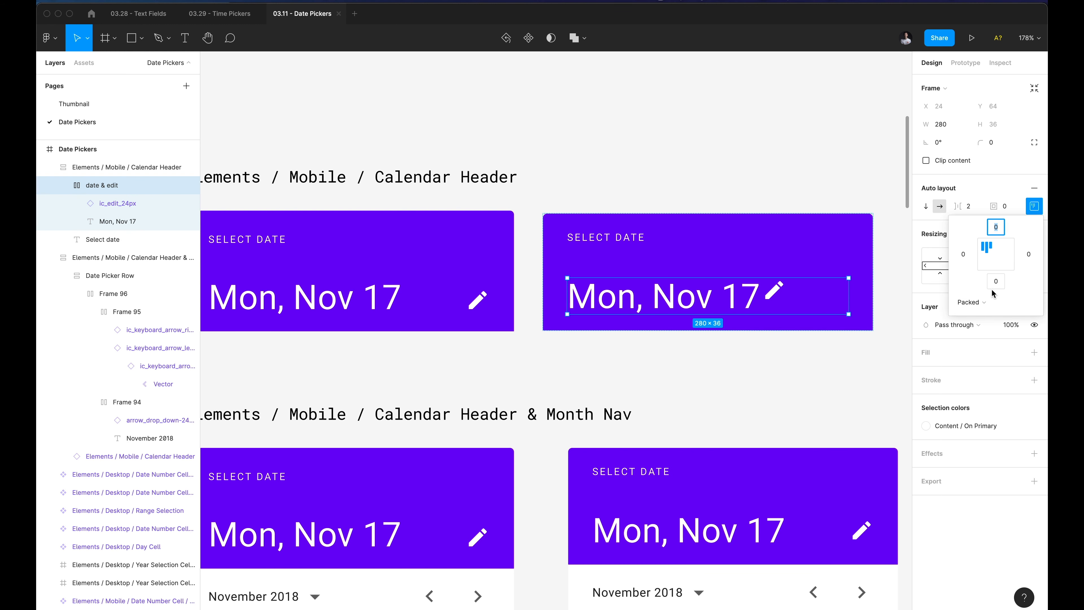
click(984, 304)
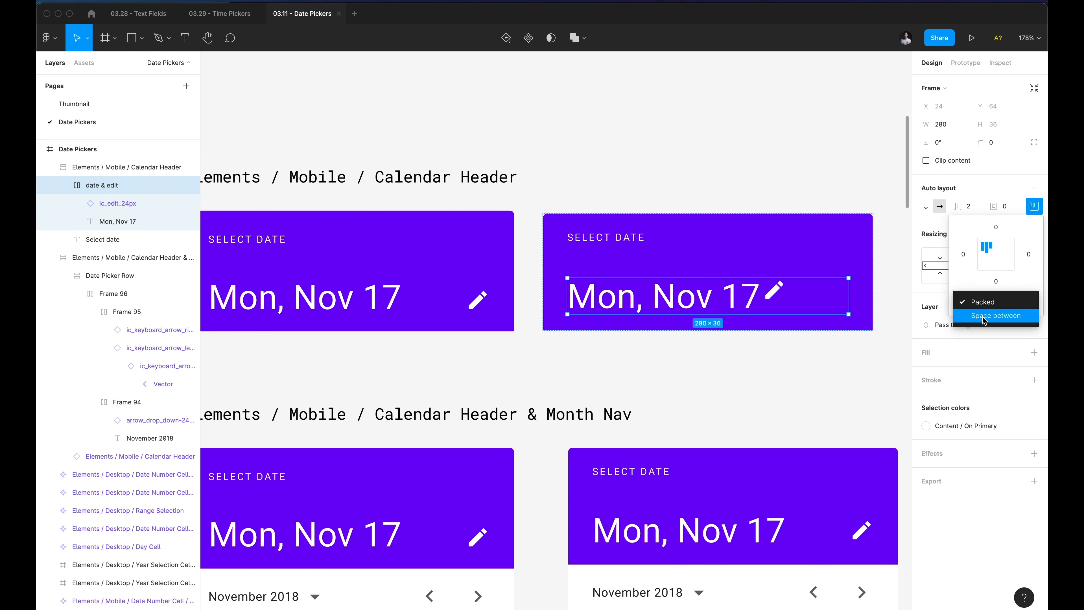
click(984, 316)
click(757, 379)
Inspect the Mon, Nov 17 text's type details and measure its gap to the edit icon.
super+click(691, 301)
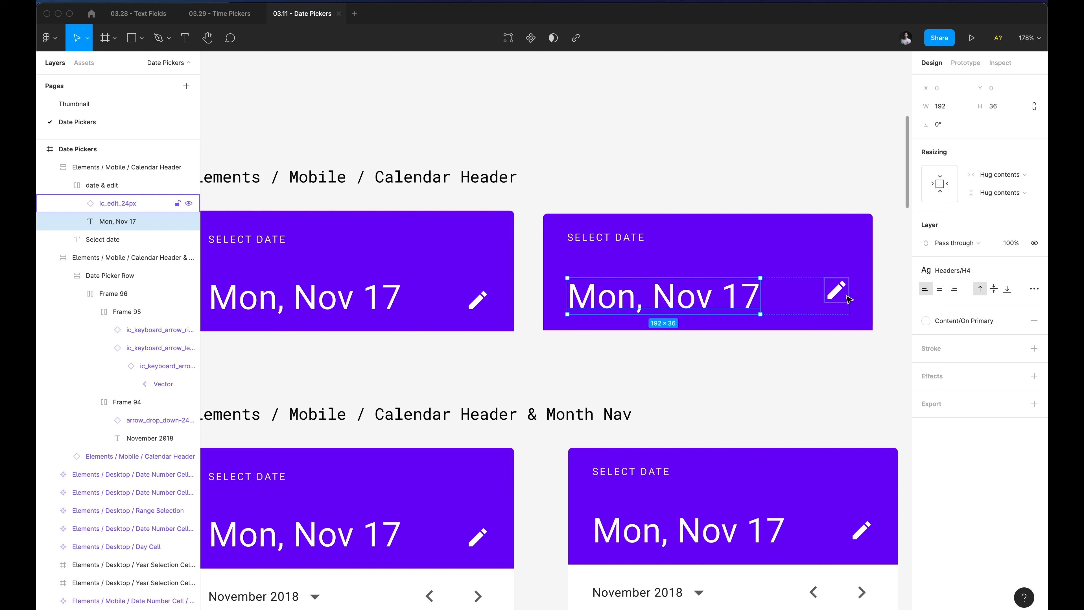
click(819, 350)
super+click(707, 300)
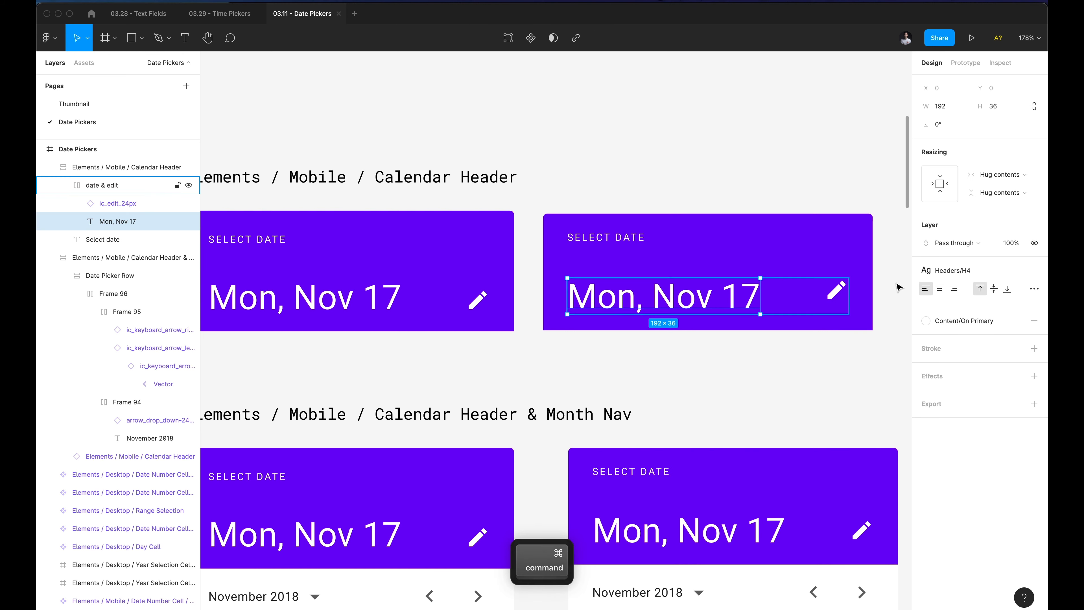
click(1035, 289)
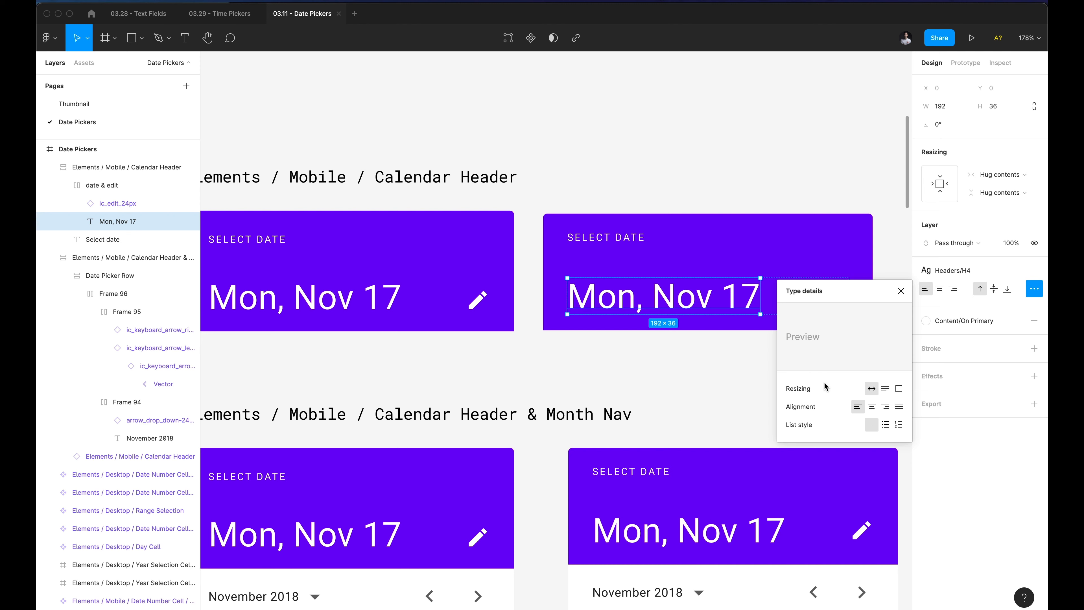
key(Escape)
super+click(745, 304)
scroll(811, 299, up, 5)
key(alt)
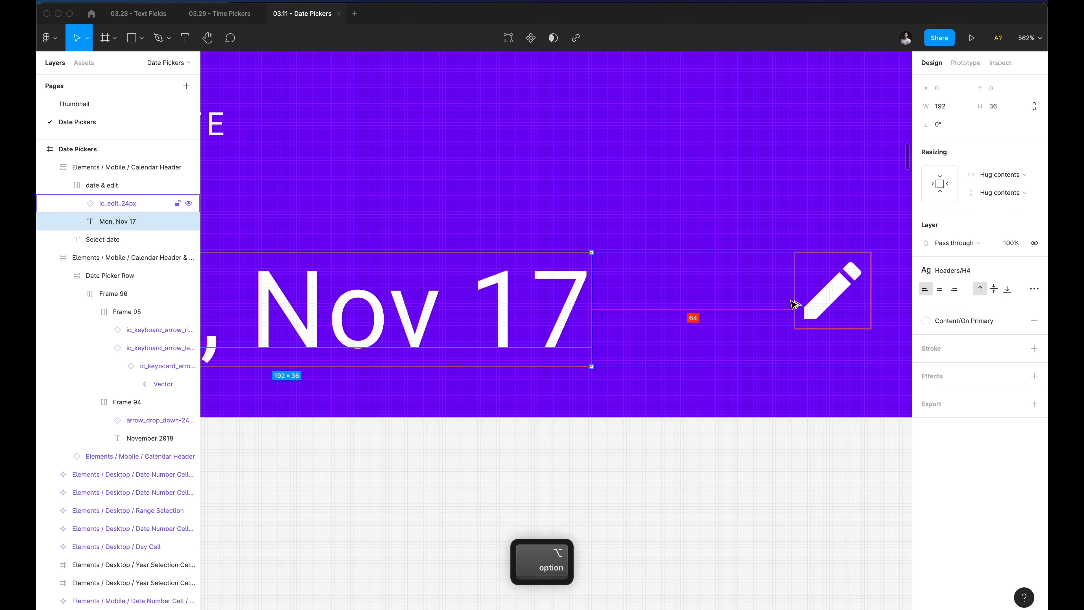
Try widening the date text box to about 231 and appending an ellipsis to the date, and undo the ellipsis.
scroll(672, 319, down, 5)
drag(634, 315, 688, 316)
scroll(641, 342, up, 3)
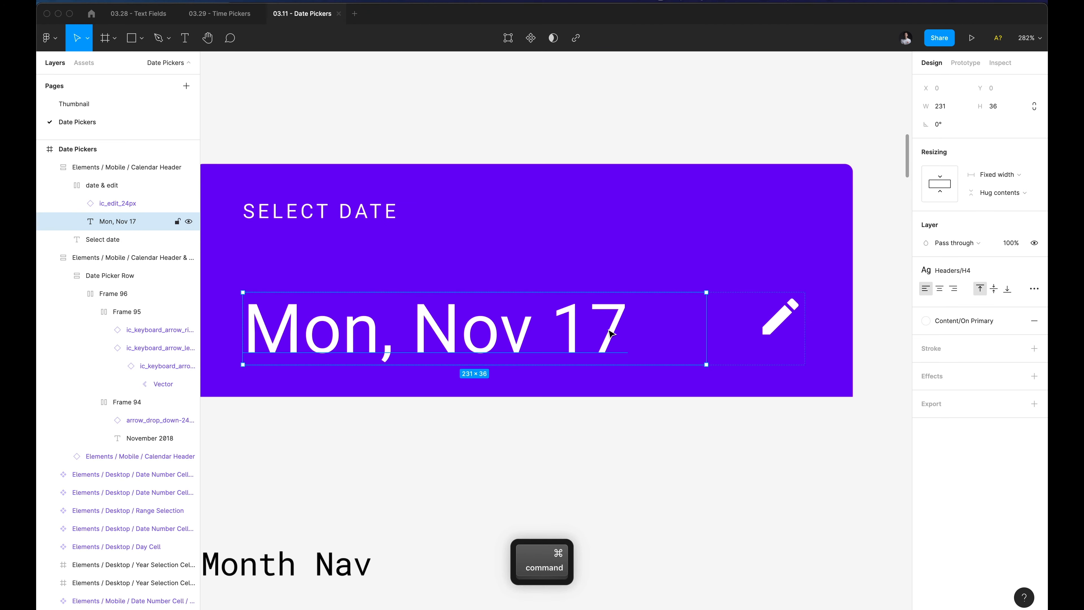
key(Return)
key(Right)
text(...)
key(super+z)
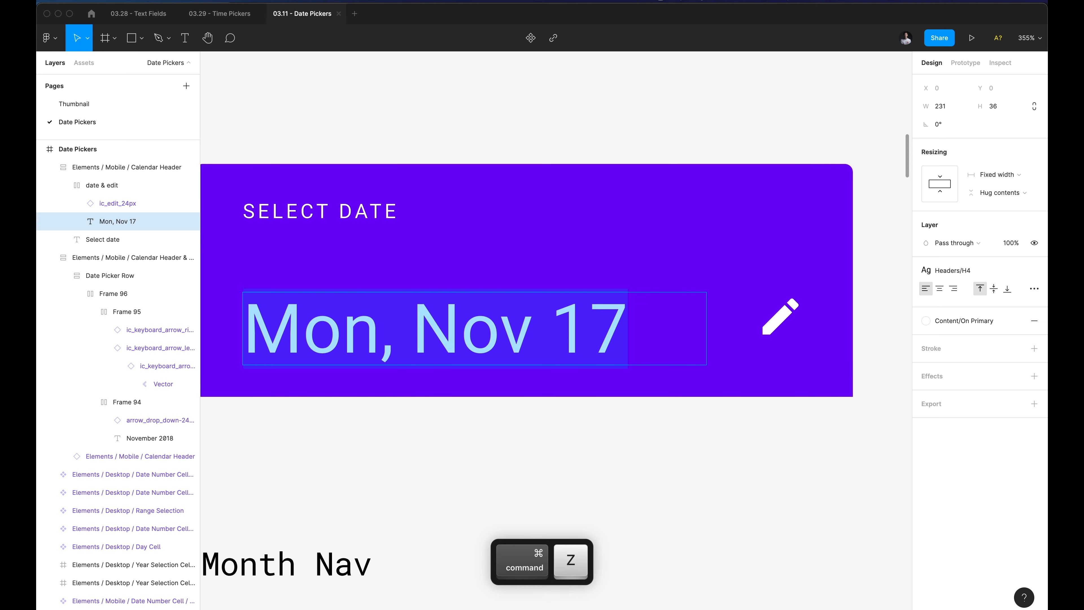
key(Escape)
Widen the Mon, Nov 17 text box to 240, leaving a gap of 16 before the edit icon.
scroll(740, 328, up, 5)
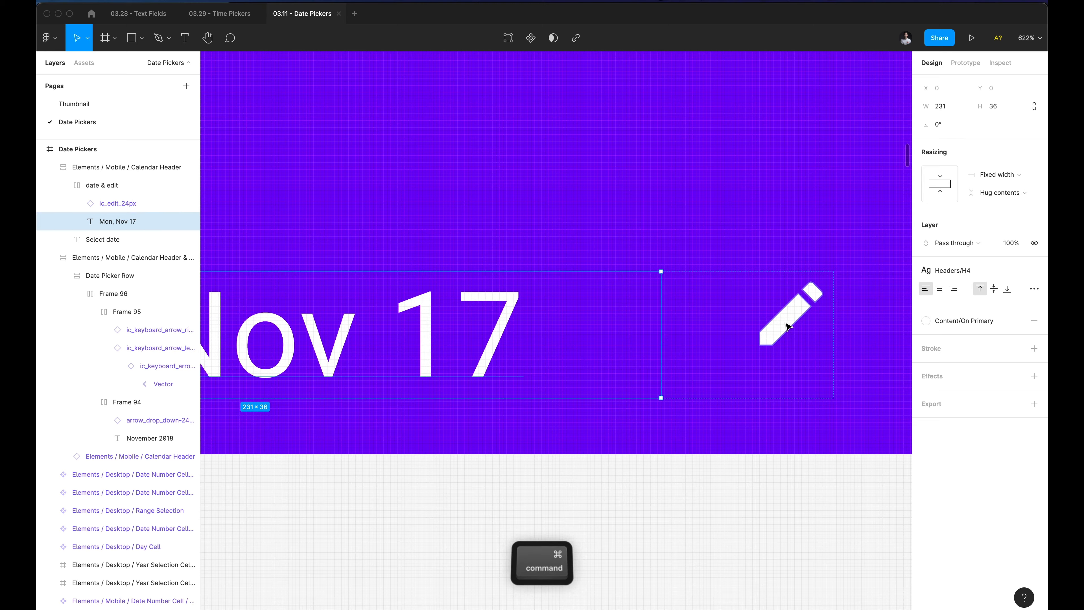
scroll(791, 324, up, 3)
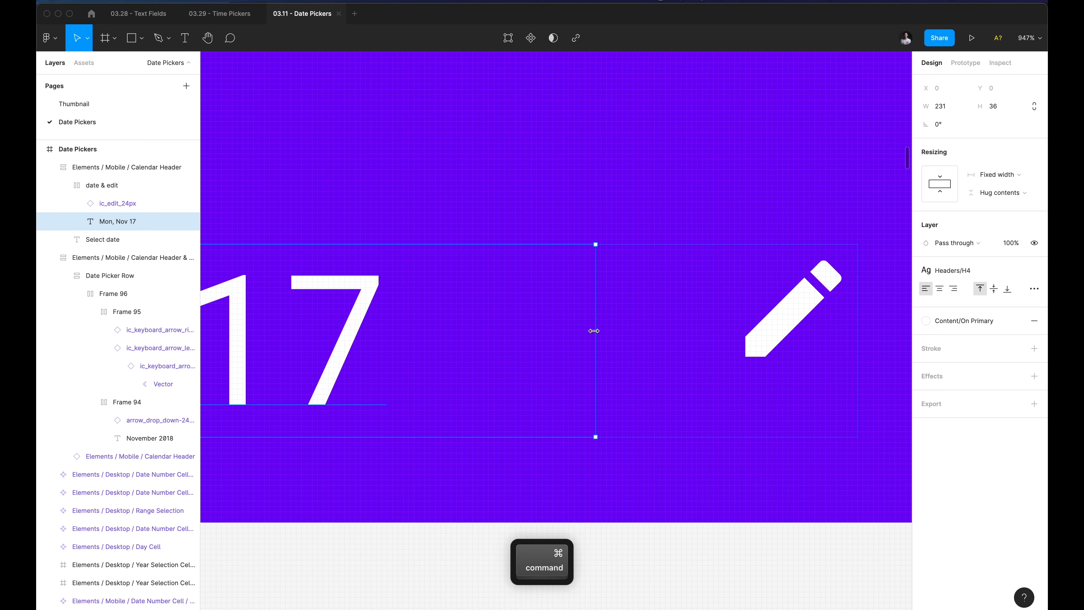
drag(635, 329, 641, 329)
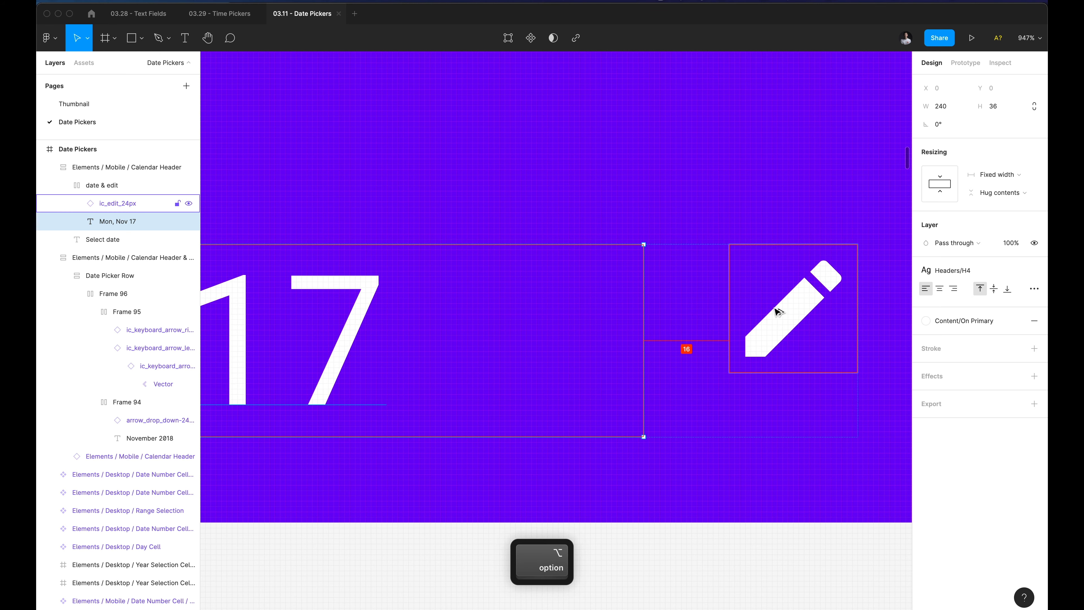
scroll(745, 329, down, 5)
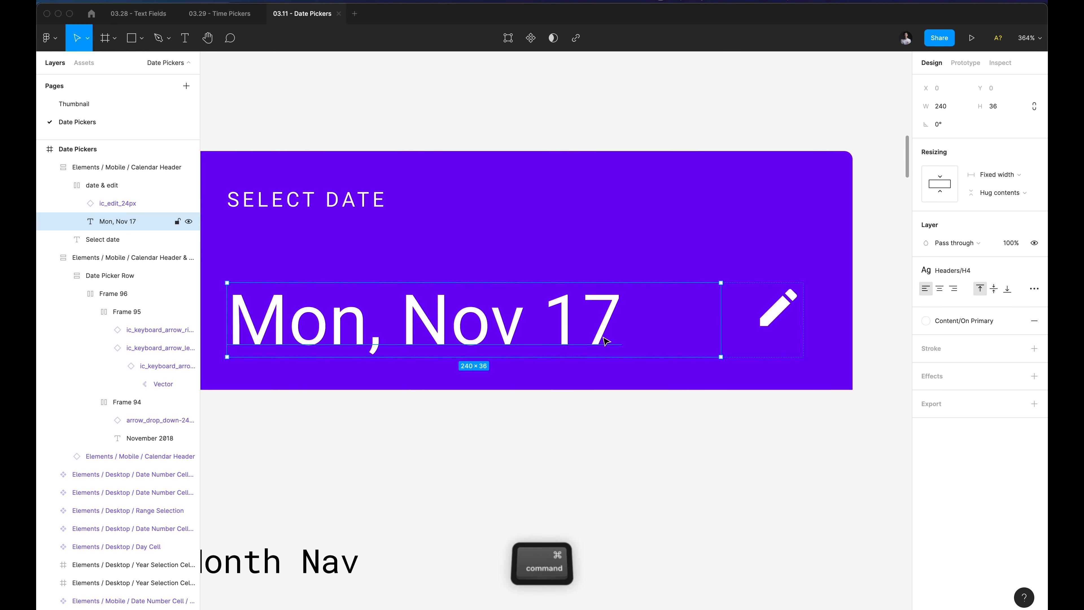
scroll(602, 340, down, 3)
click(683, 410)
Test how the header grows by adding the lines "asd" and "as" below the date, and undo the added text.
super+click(596, 337)
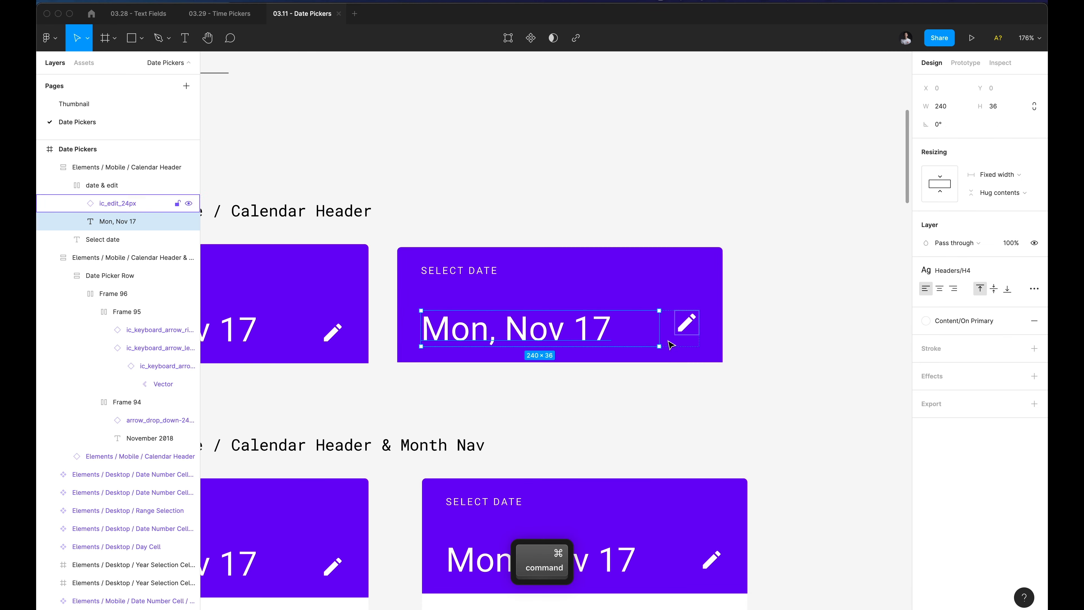
click(767, 364)
super+click(615, 327)
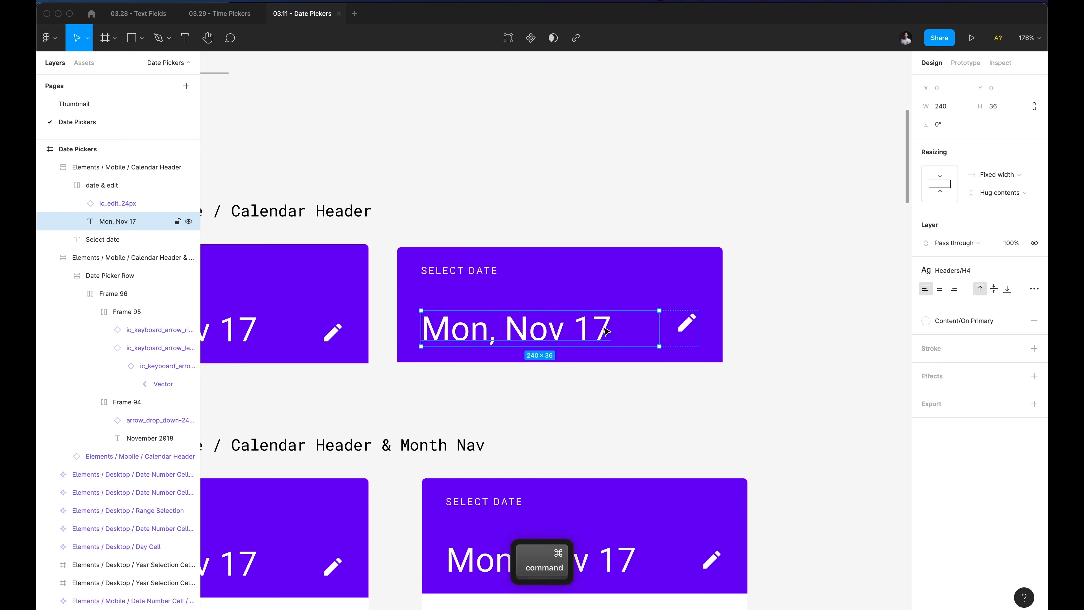
key(Return)
key(Return)
text(asd)
key(Return)
text(as)
key(Return)
text(d)
key(super+z)
key(super+z)
key(super+z)
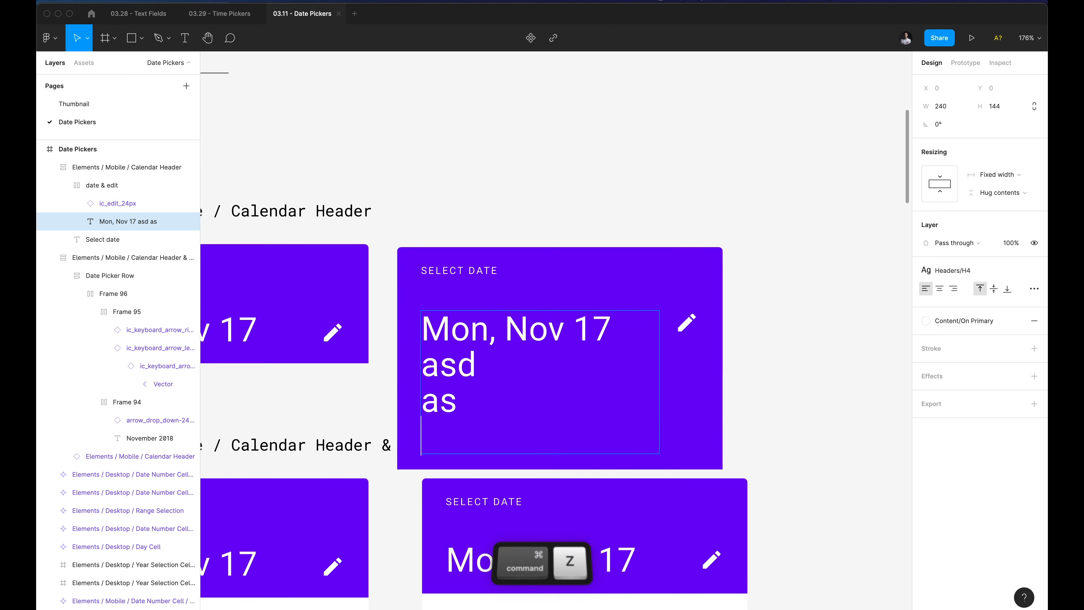
key(super+z)
key(Escape)
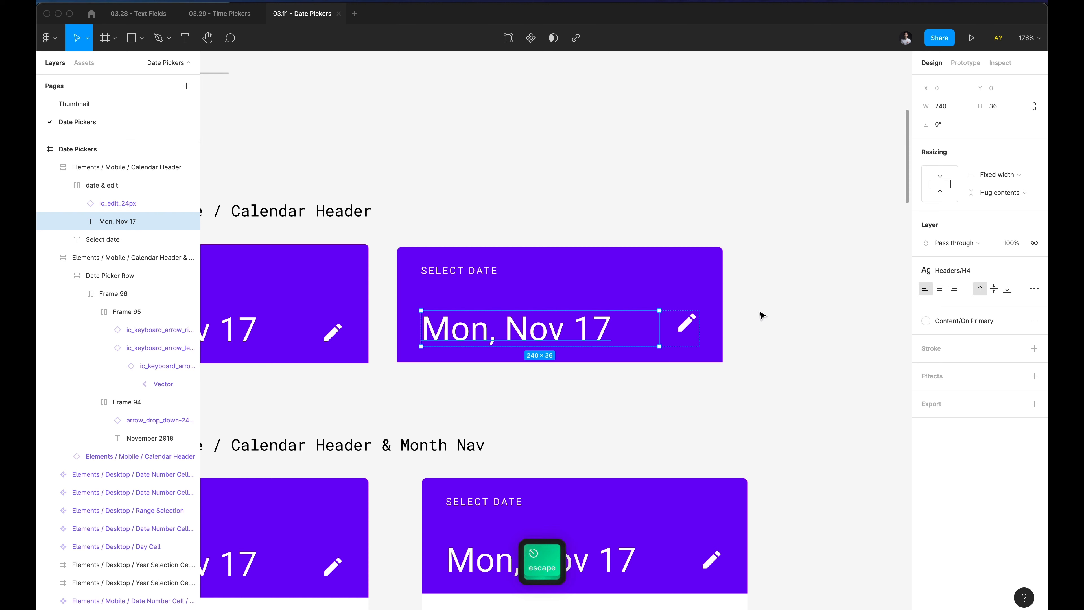
Center the contents of the date & edit row vertically, keeping the Space between distribution.
key(Escape)
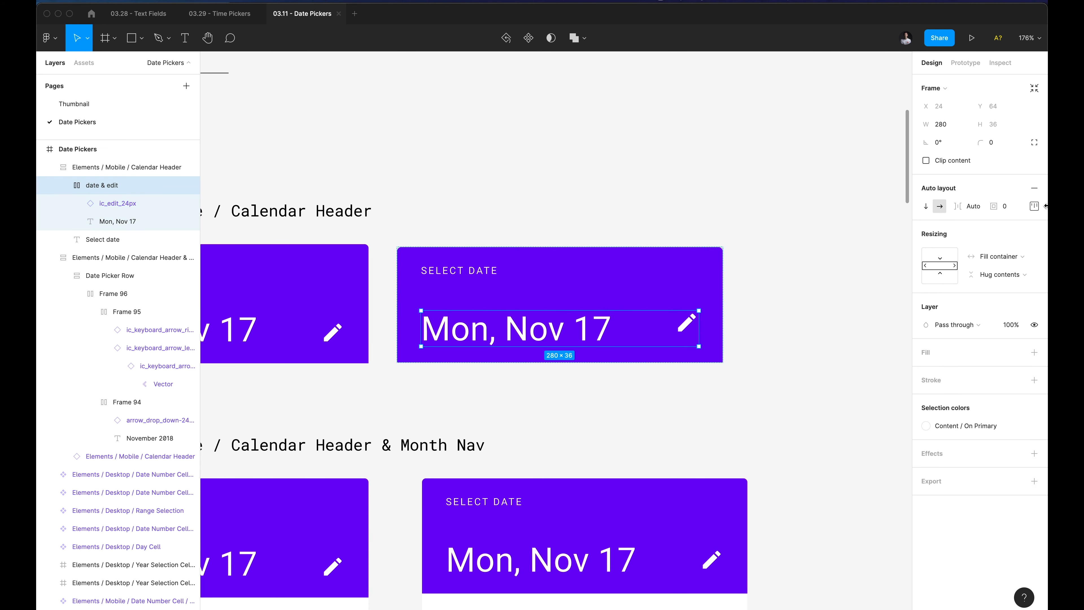
click(1035, 207)
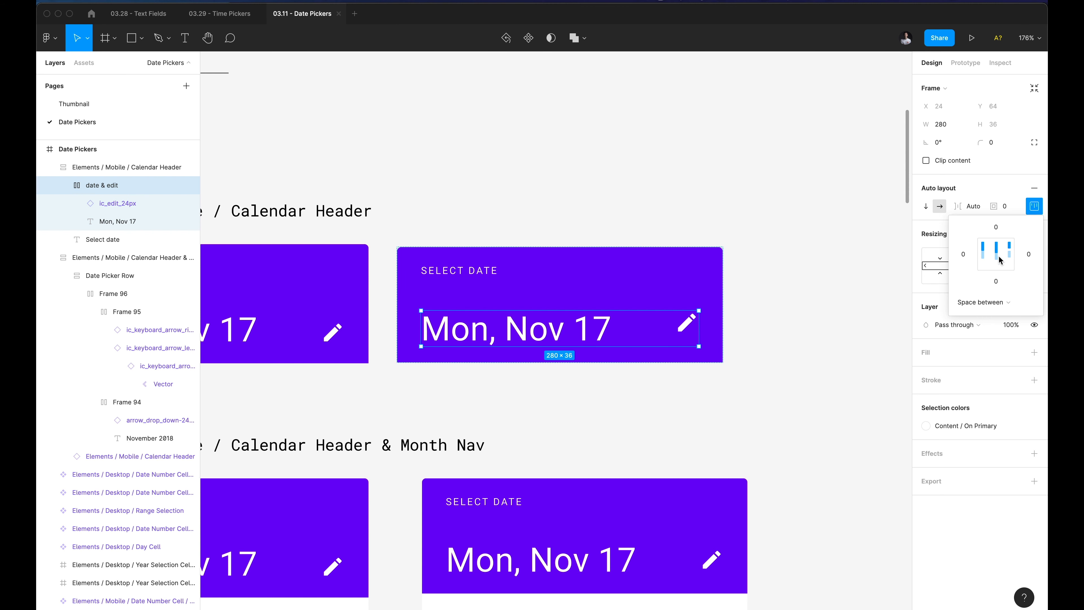
key(alt)
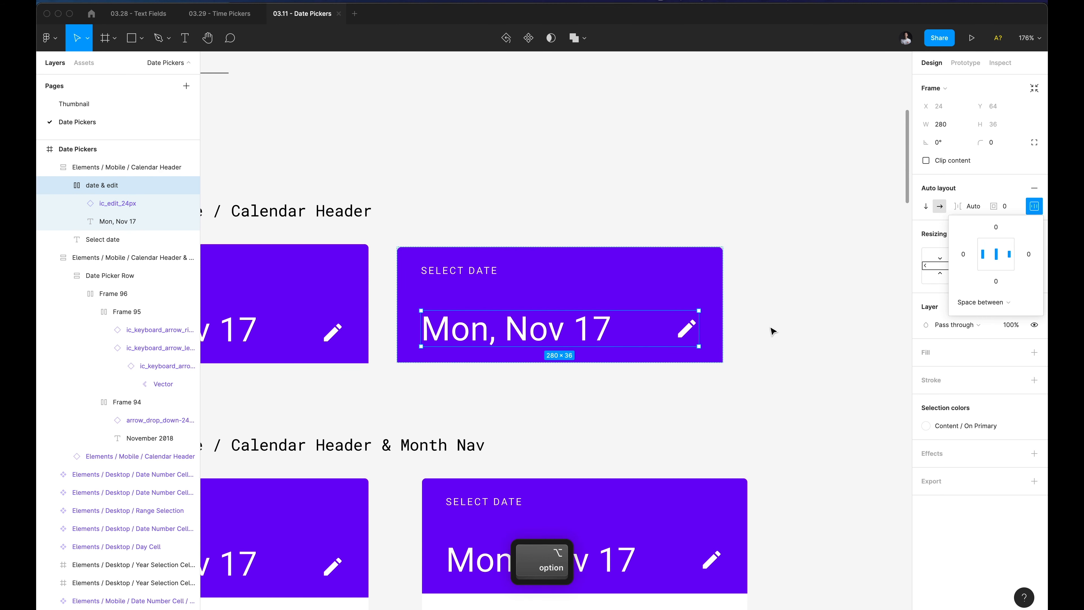
click(793, 330)
super+click(672, 330)
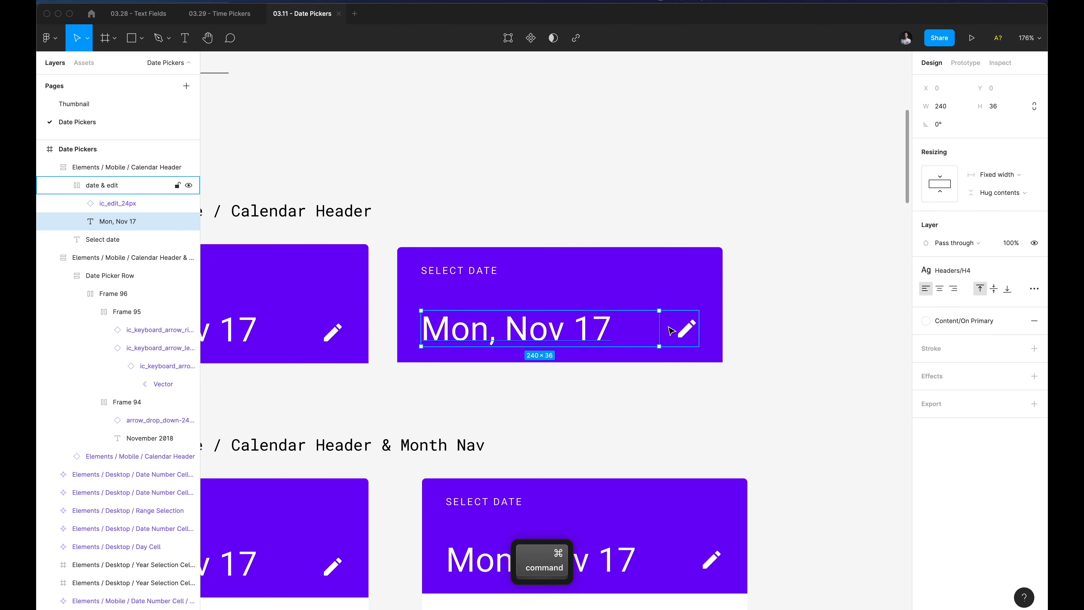
scroll(784, 259, down, 5)
key(space)
scroll(778, 252, up, 5)
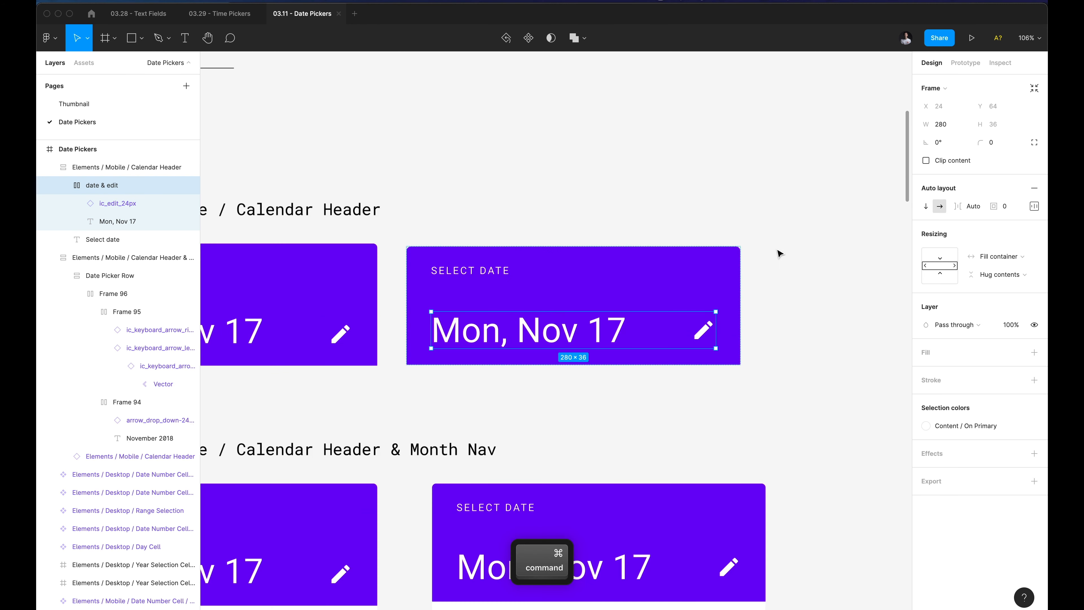
Test the rebuilt Calendar Header's resizing by stretching its right, left and bottom edges, undoing each change.
click(672, 242)
click(611, 282)
mouse_move(740, 284)
mouse_down()
mouse_move(792, 278)
mouse_move(728, 284)
mouse_up()
key(super+z)
drag(404, 308, 436, 309)
key(super+z)
drag(507, 364, 528, 386)
key(super+z)
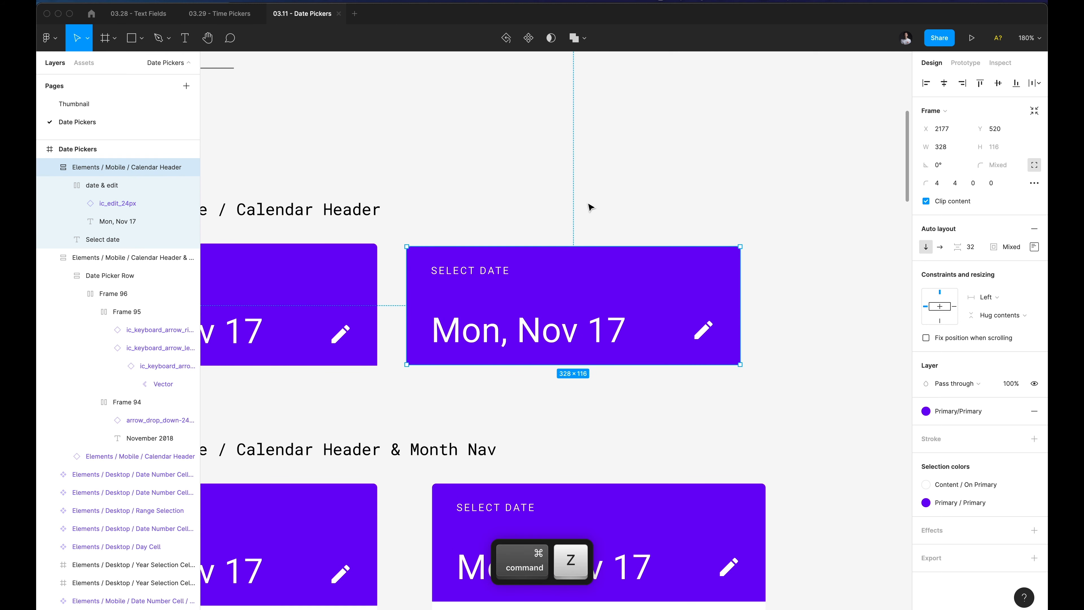
Top-align the rebuilt Calendar Header with the original component beside it.
click(589, 206)
scroll(591, 209, down, 5)
scroll(573, 256, up, 5)
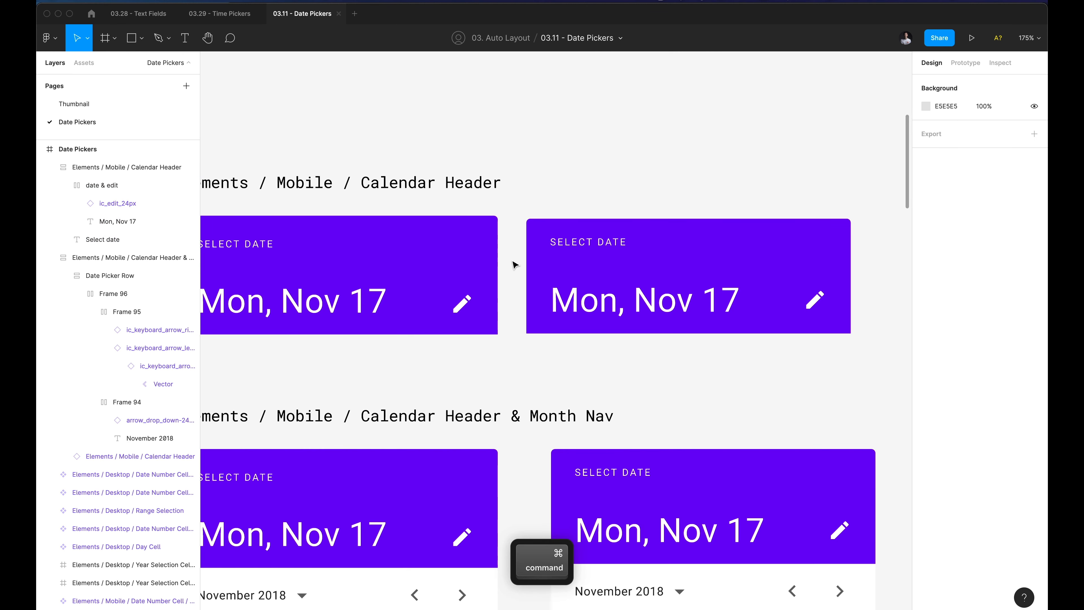
scroll(576, 260, left, 2)
click(582, 263)
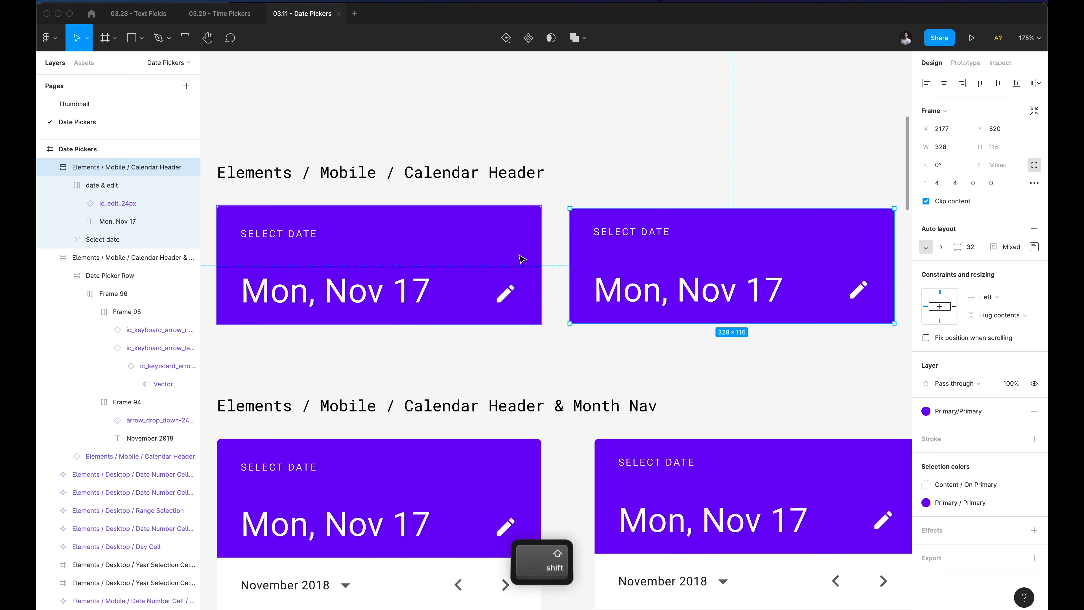
shift+click(520, 259)
key(alt+w)
click(619, 198)
scroll(637, 255, down, 3)
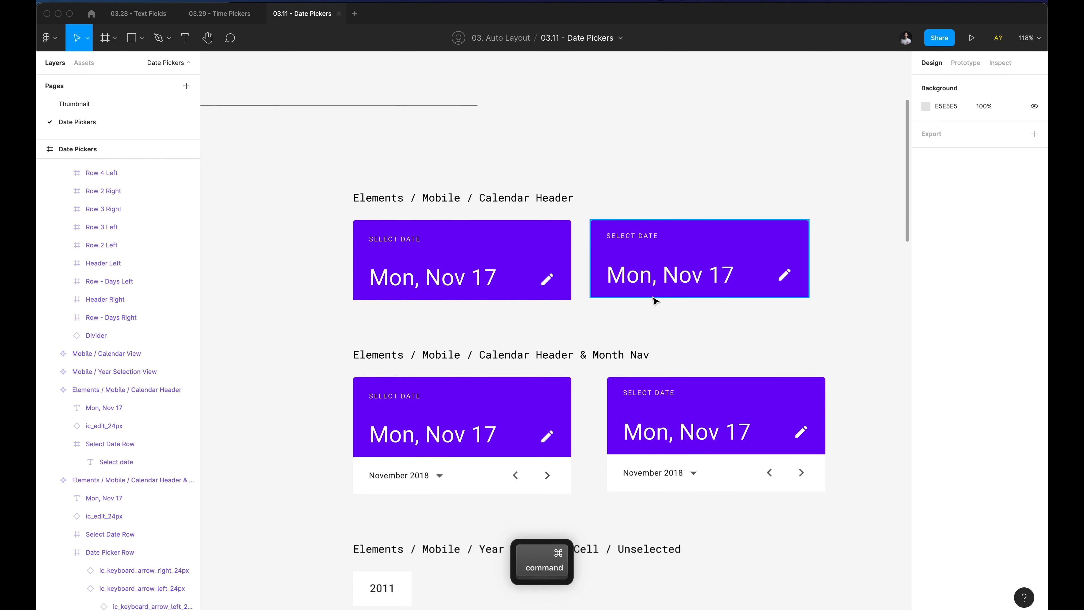
drag(684, 315, 582, 264)
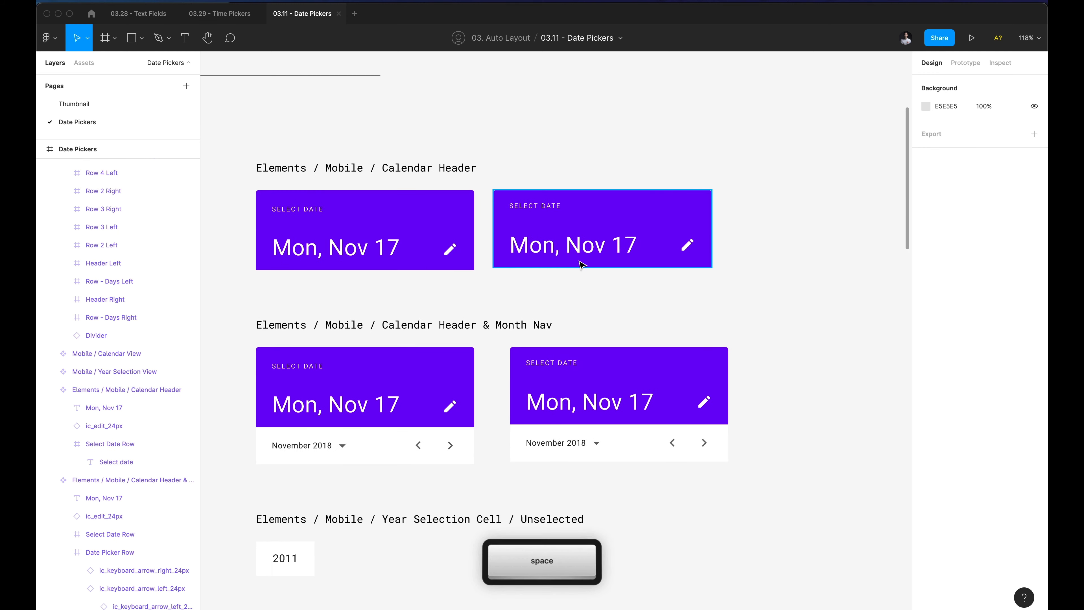
Check the date & edit row's resizing, test stretching the header to heights of 192 and 230, and undo the resizes.
click(583, 227)
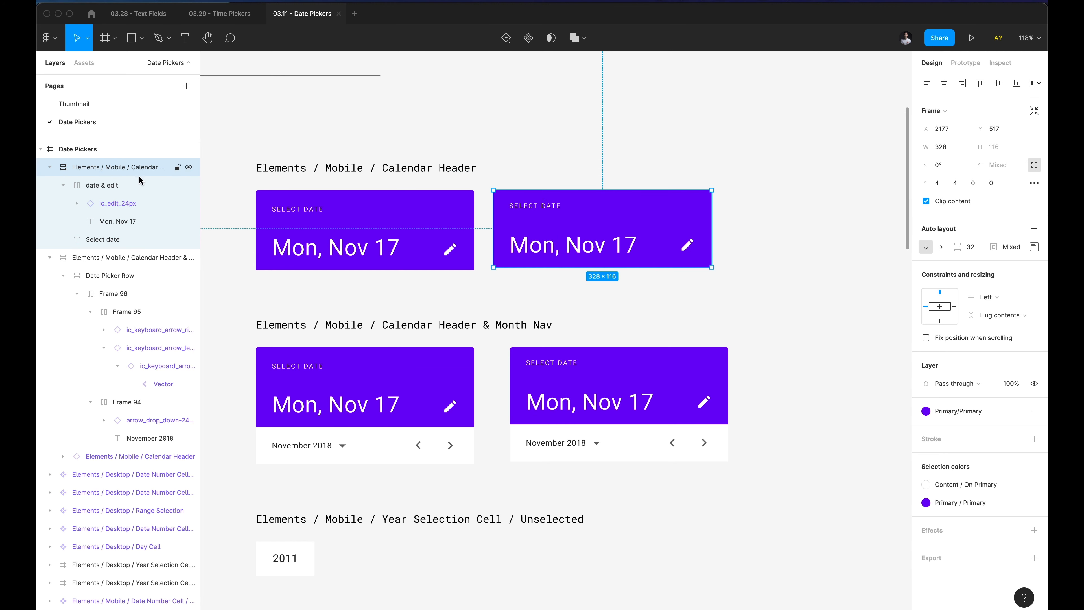
click(132, 187)
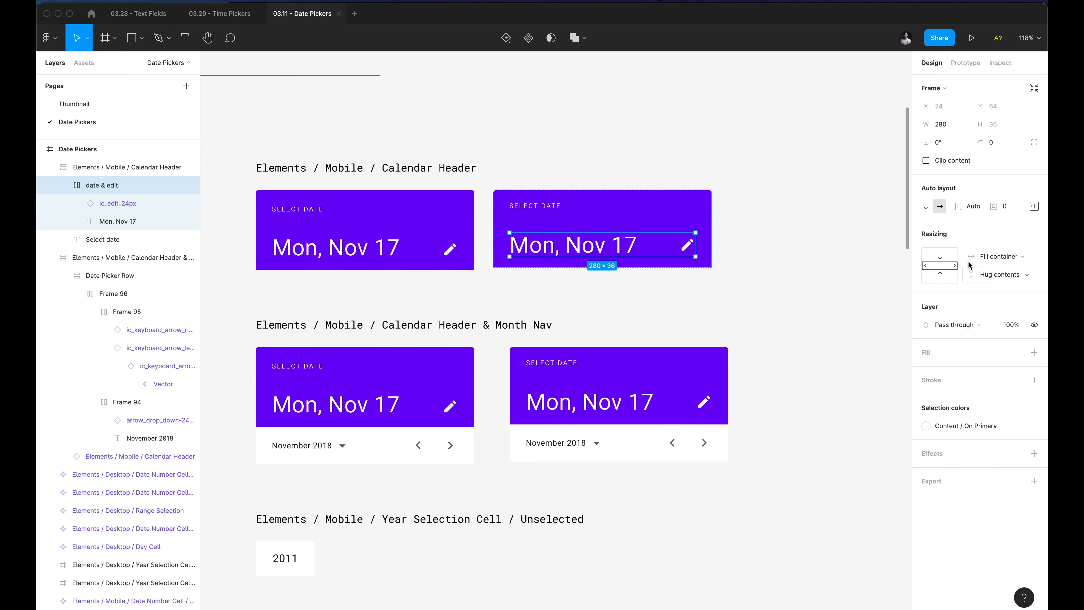
click(940, 252)
click(796, 237)
click(650, 219)
drag(639, 268, 641, 305)
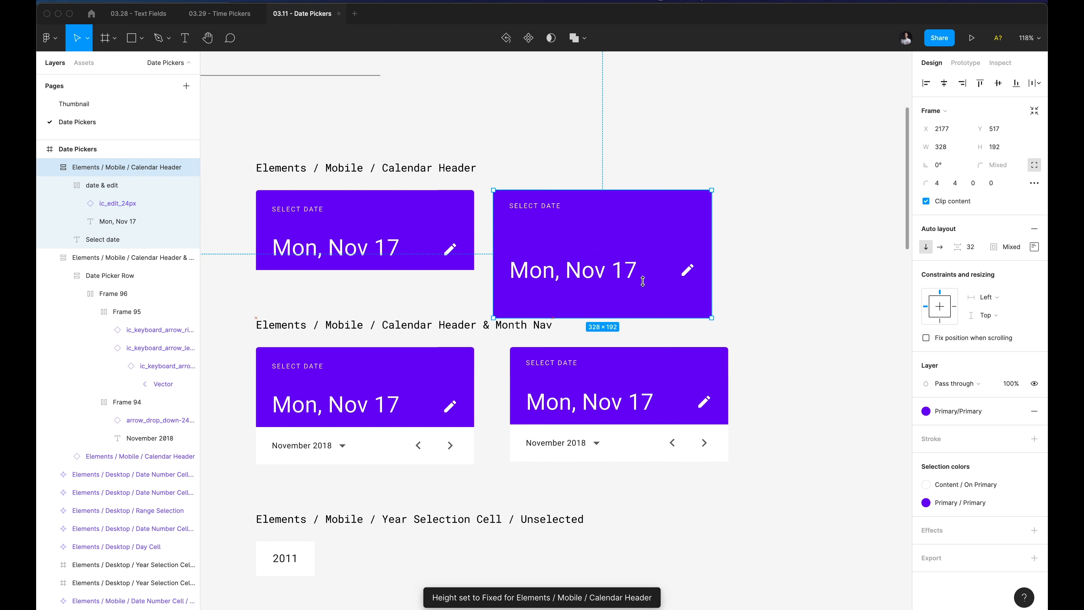
key(super+z)
key(super+z)
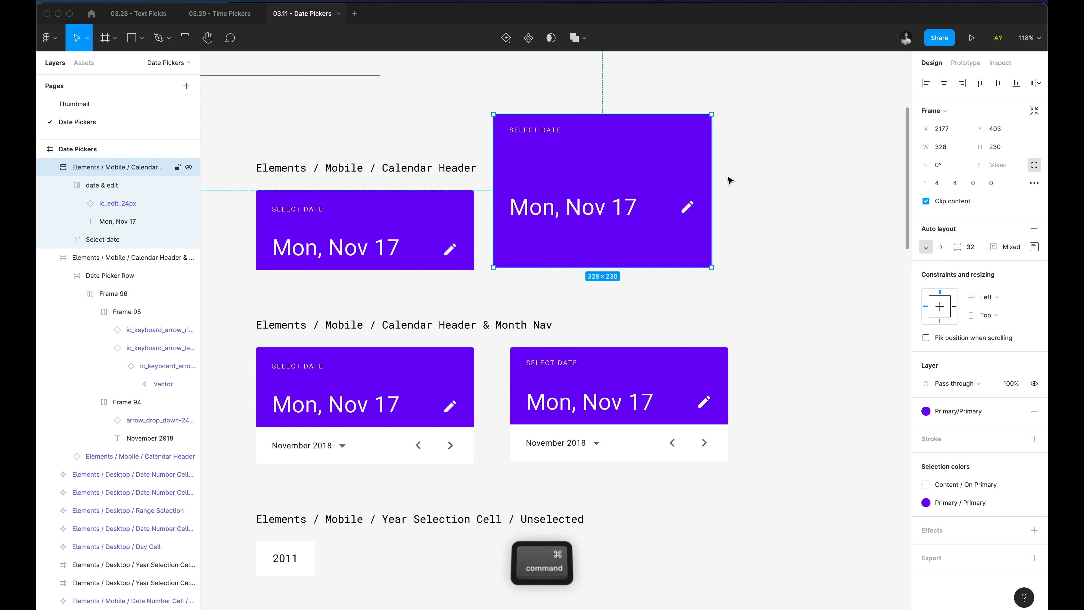
key(super+z)
key(super+z)
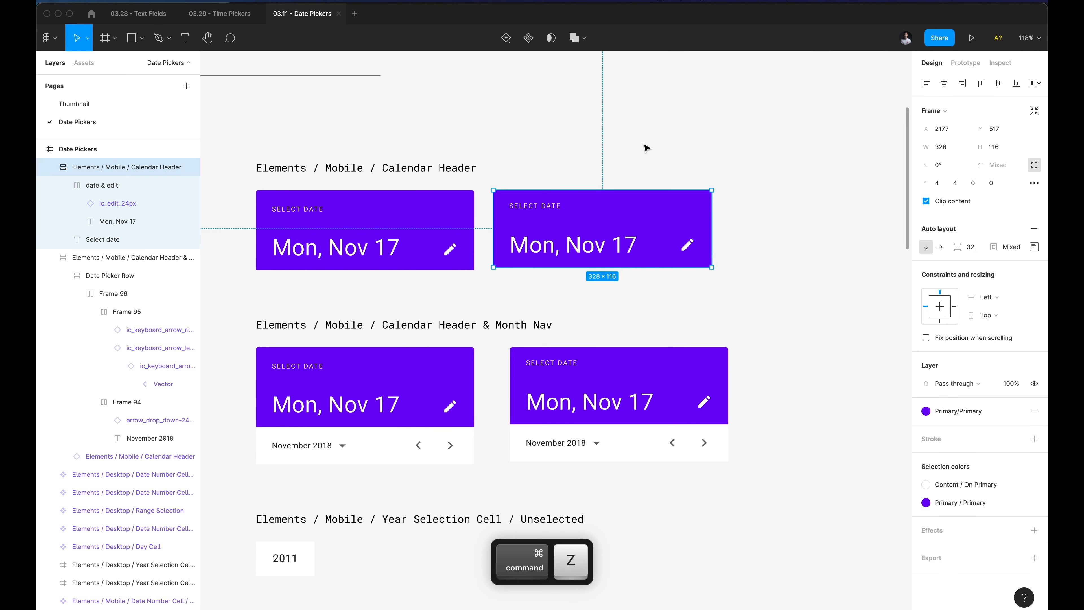
Swap the positions of the rebuilt Calendar Header and the original component.
click(621, 150)
click(580, 215)
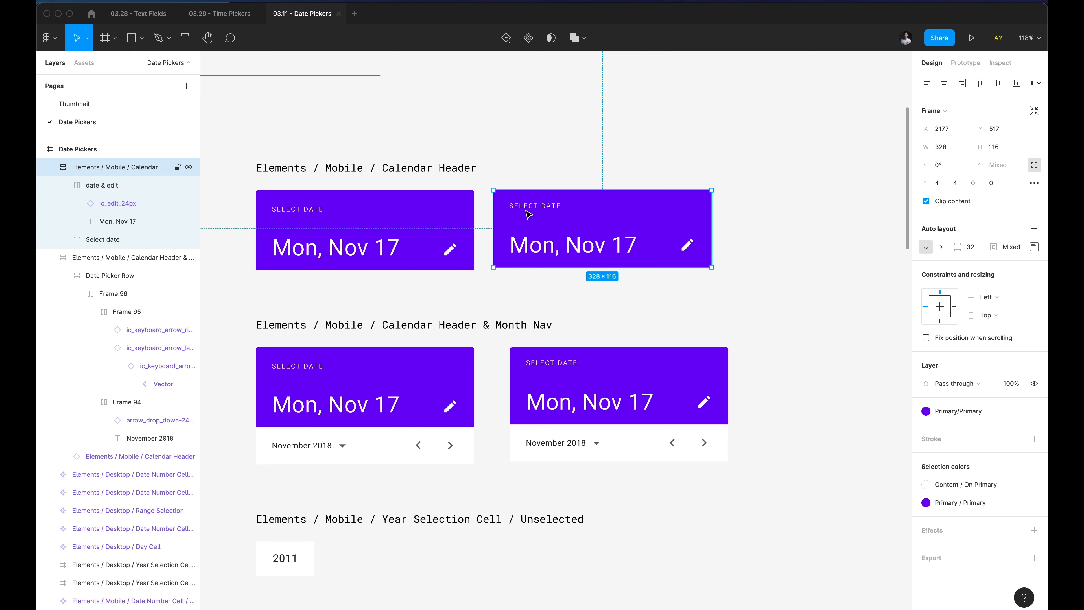
shift+click(406, 233)
drag(602, 231, 406, 230)
Clear the original Calendar Header component's name and delete that component.
click(614, 154)
click(603, 202)
key(super+r)
key(BackSpace)
click(611, 225)
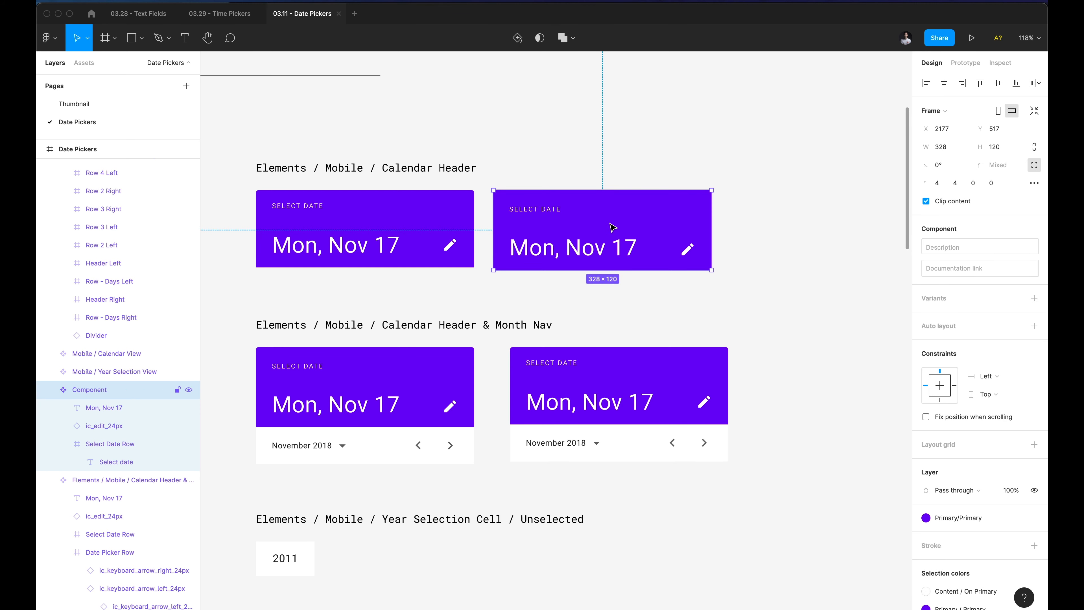
key(BackSpace)
Turn the rebuilt Calendar Header frame into a main component.
click(392, 242)
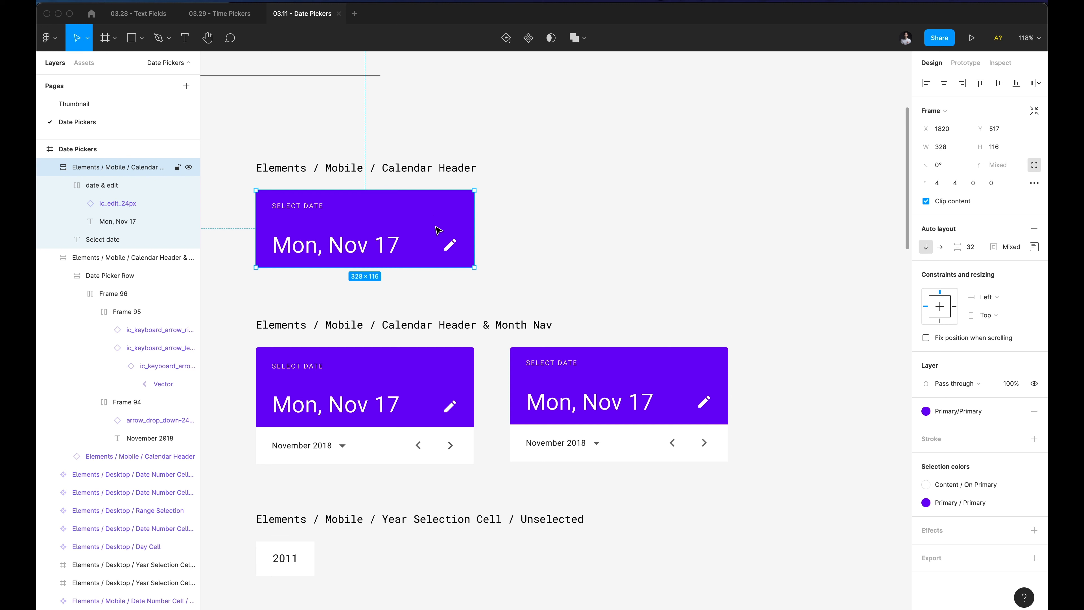
key(alt+super+k)
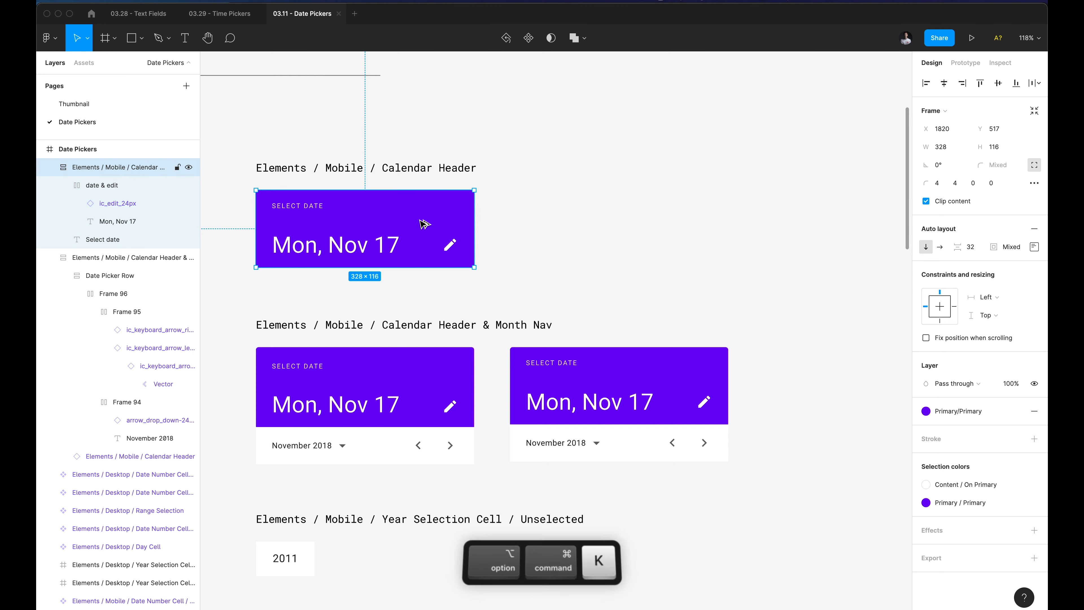
click(569, 223)
Delete the earlier auto layout copy beside the original Calendar Header & Month Nav component.
scroll(569, 223, down, 3)
scroll(569, 223, left, 2)
scroll(569, 222, down, 3)
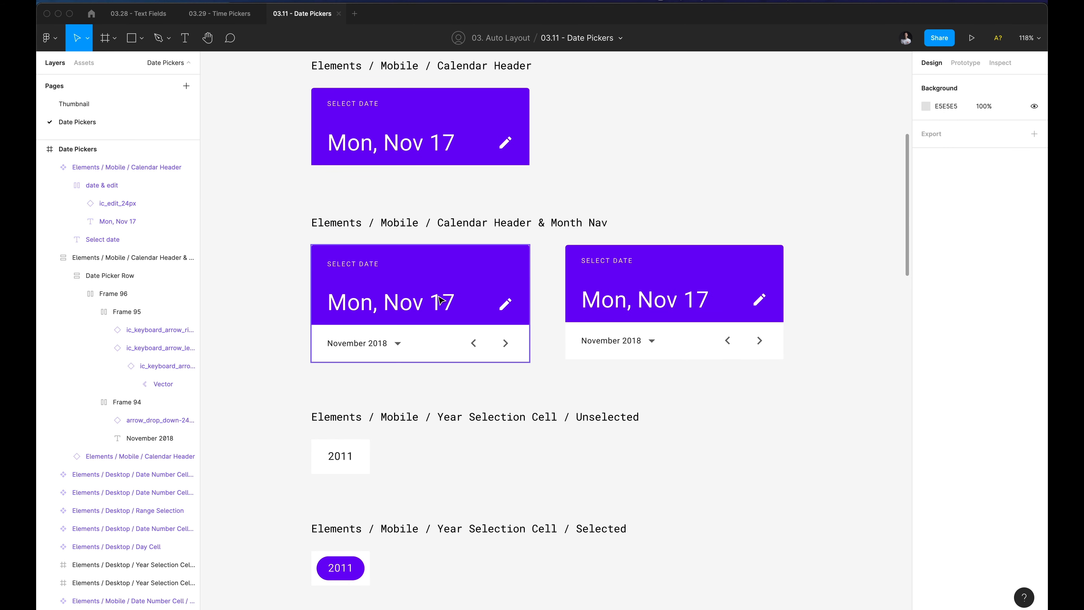
click(563, 304)
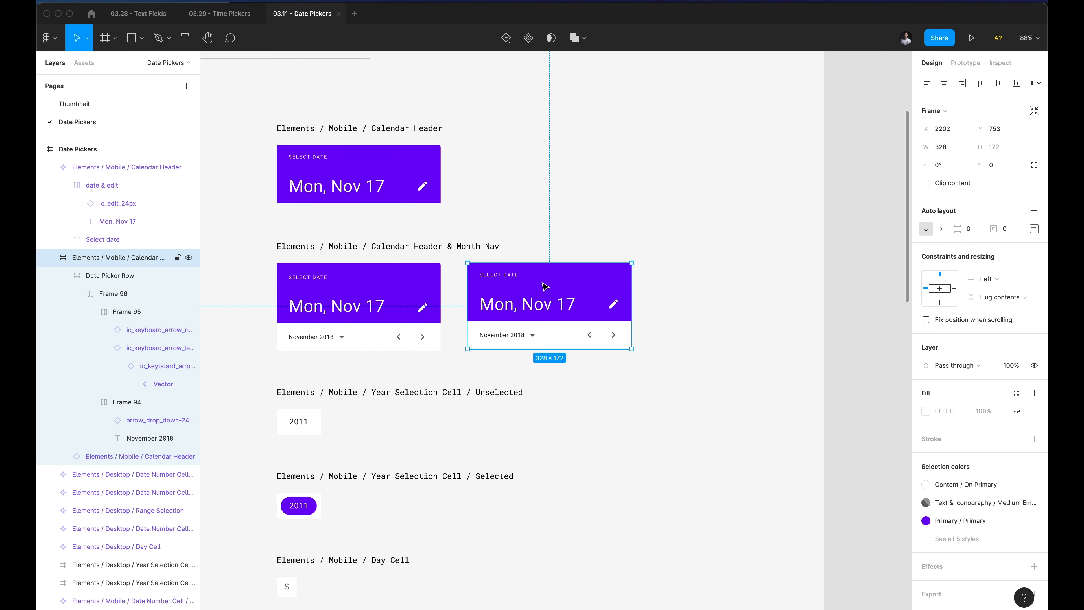
key(BackSpace)
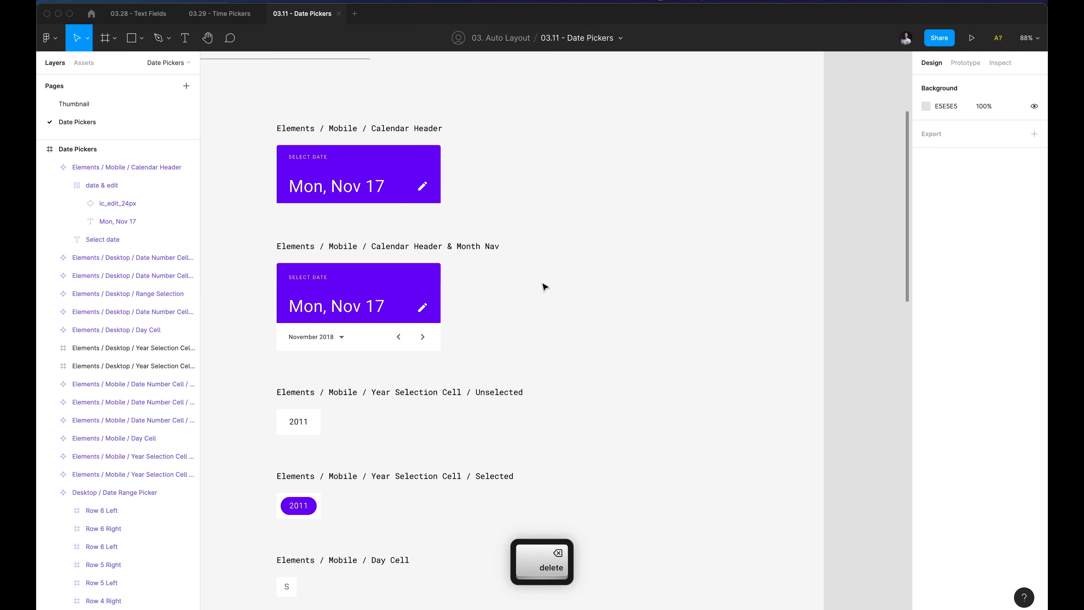
Examine the Date Picker Row in the Calendar Header & Month Nav component, including its dropdown and navigation arrows.
scroll(440, 206, up, 1)
scroll(440, 206, left, 1)
click(440, 207)
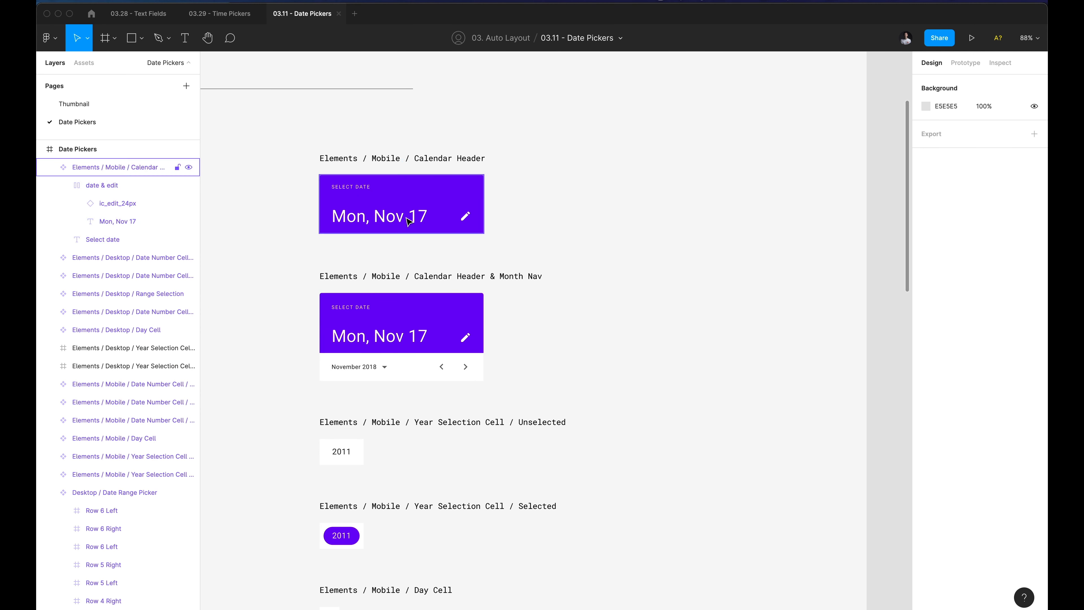
super+click(386, 368)
key(shift+Return)
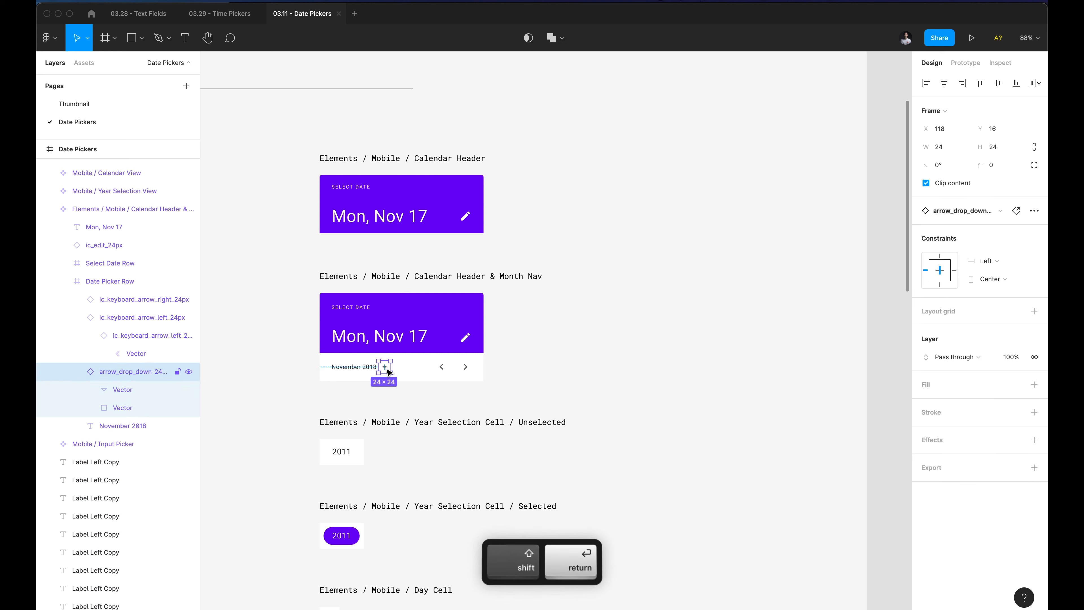
key(shift+Return)
scroll(386, 367, up, 5)
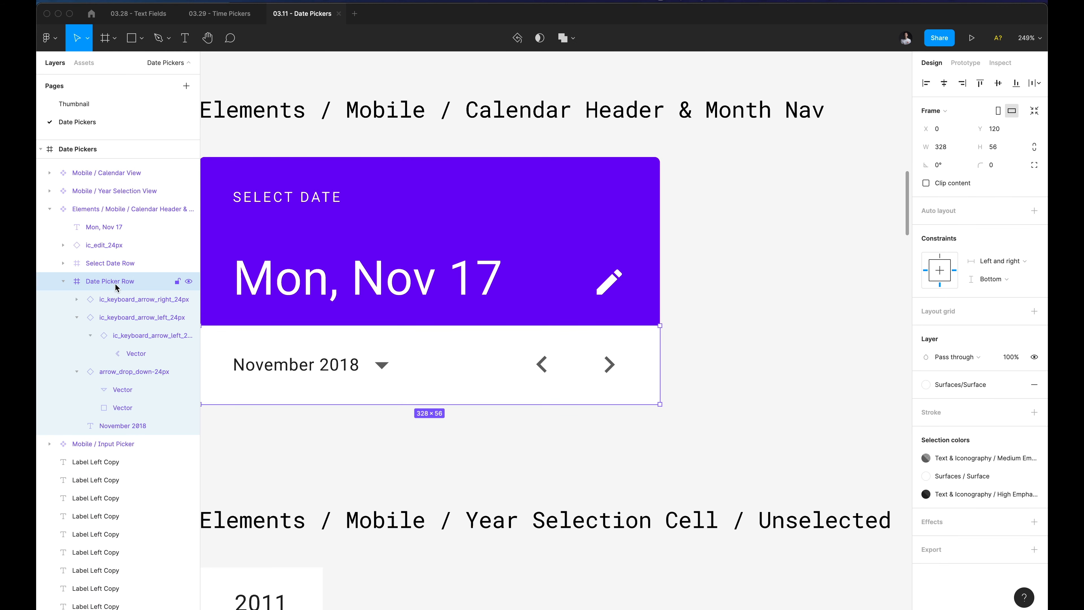
scroll(341, 356, left, 3)
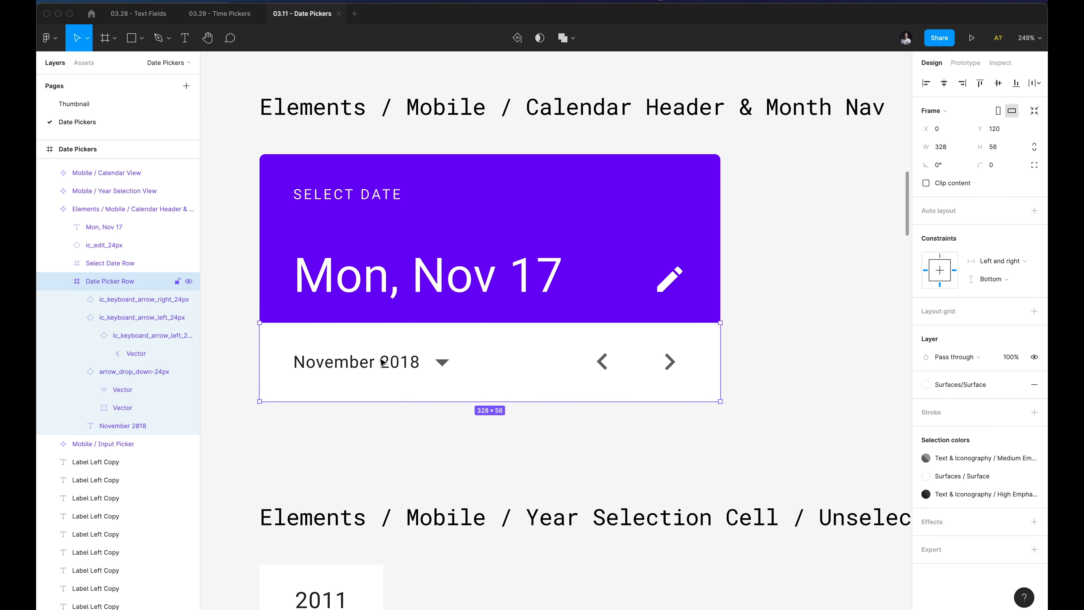
scroll(351, 358, down, 4)
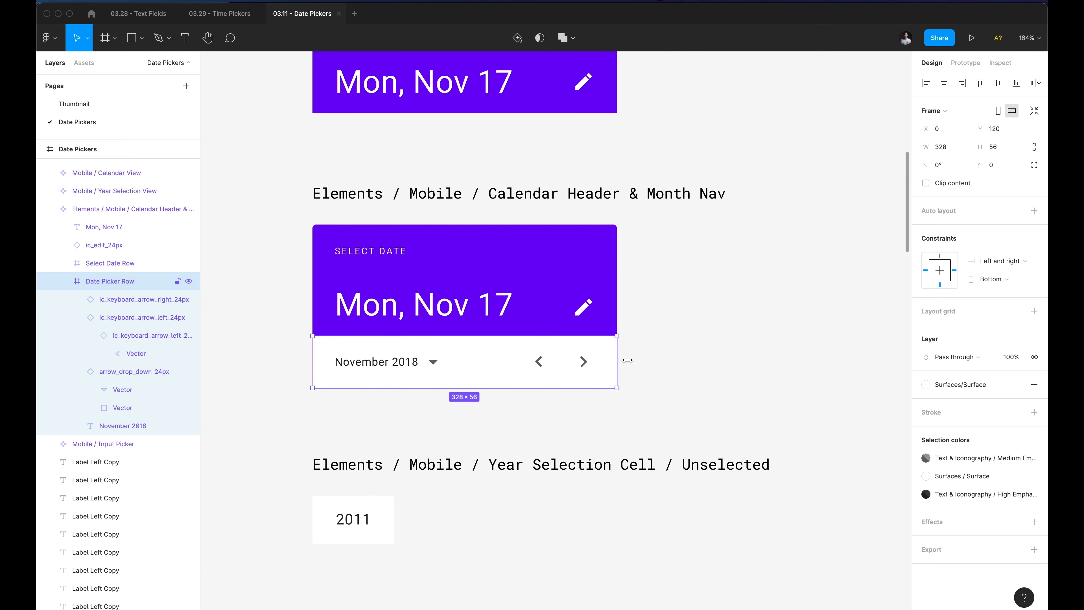
super+click(540, 363)
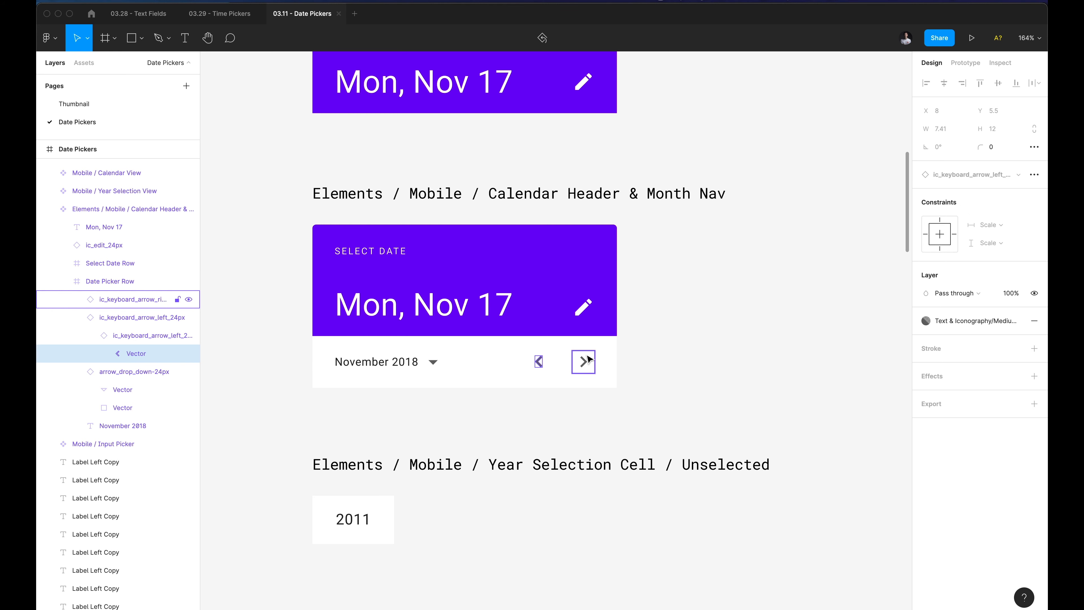
Place an instance of the new Calendar Header beside the Calendar Header & Month Nav component, level with its upper edge.
scroll(585, 359, down, 5)
click(466, 220)
key(alt)
drag(466, 220, 714, 344)
click(682, 293)
scroll(662, 295, down, 2)
scroll(663, 295, right, 1)
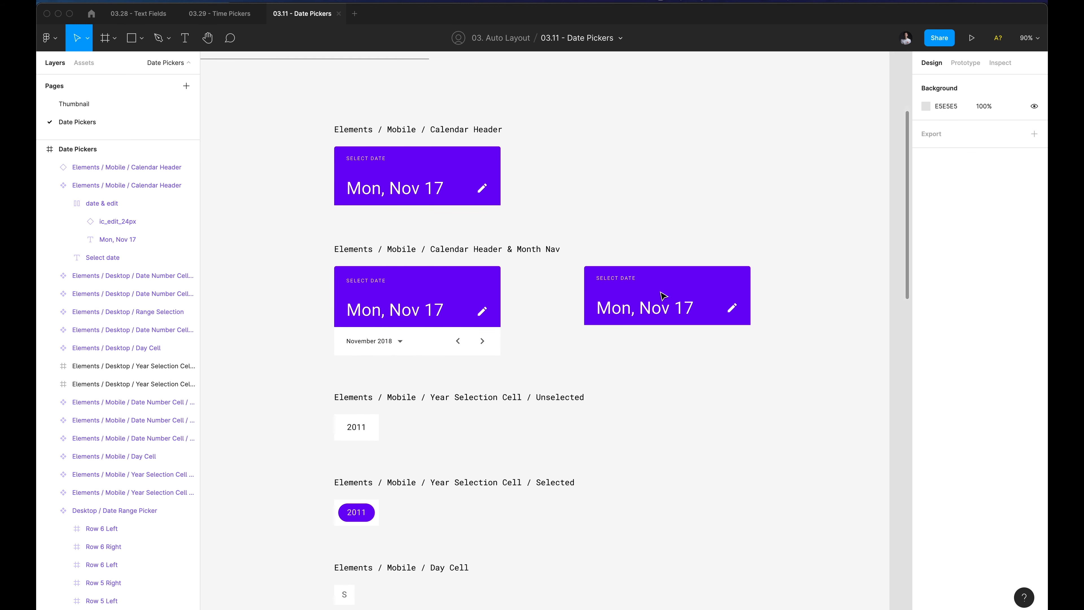
Copy the November 2018 text, dropdown arrow and both navigation arrows from the original component and place them below the header instance.
super+click(384, 341)
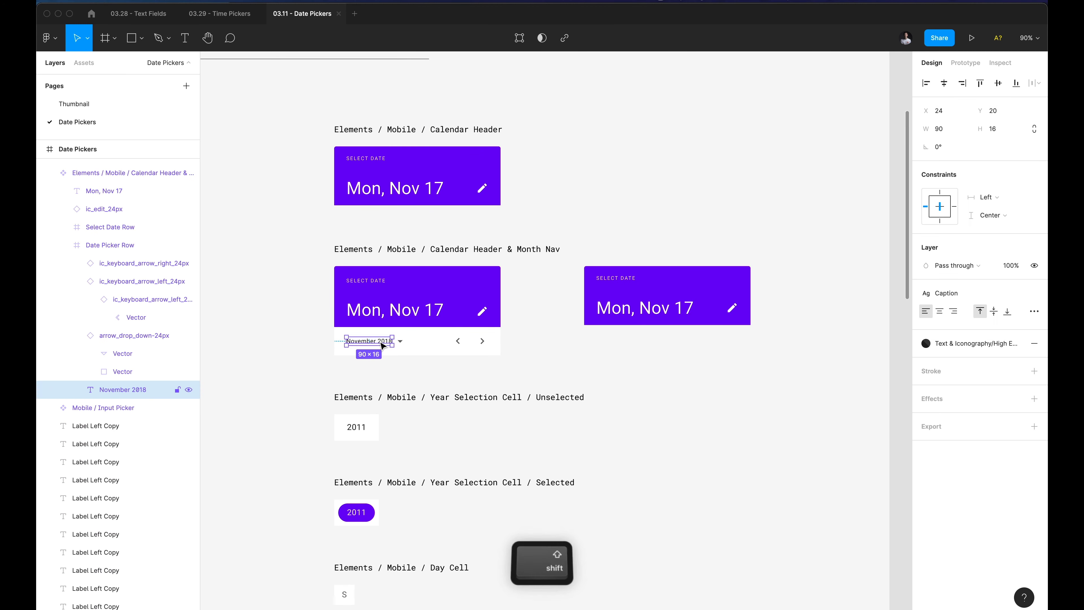
shift+super+click(400, 341)
shift+super+click(458, 341)
shift+super+click(483, 342)
key(super+c)
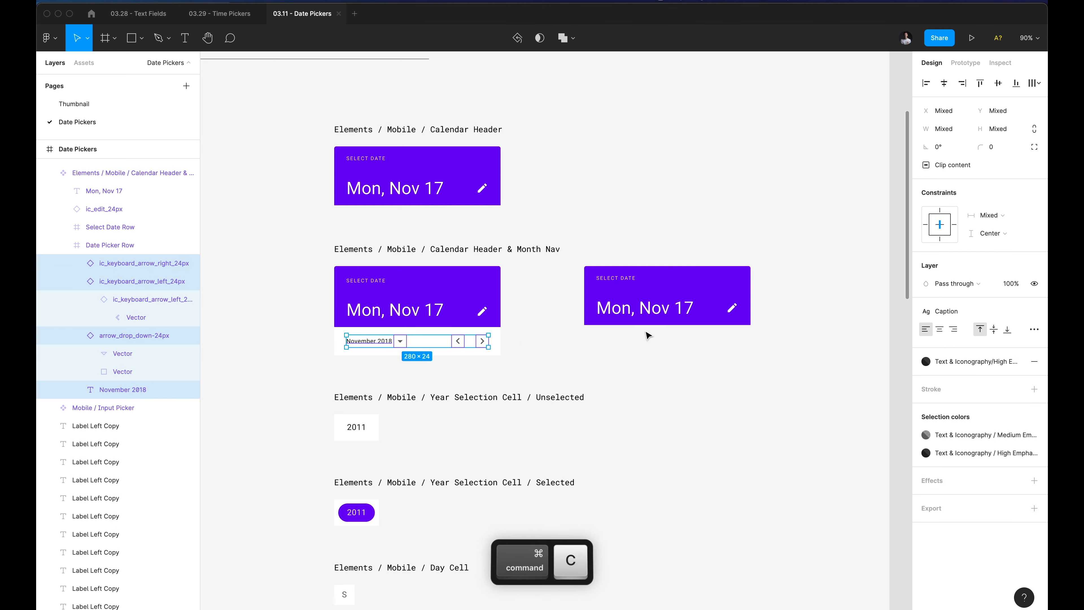
click(677, 342)
key(super+v)
drag(370, 348, 620, 348)
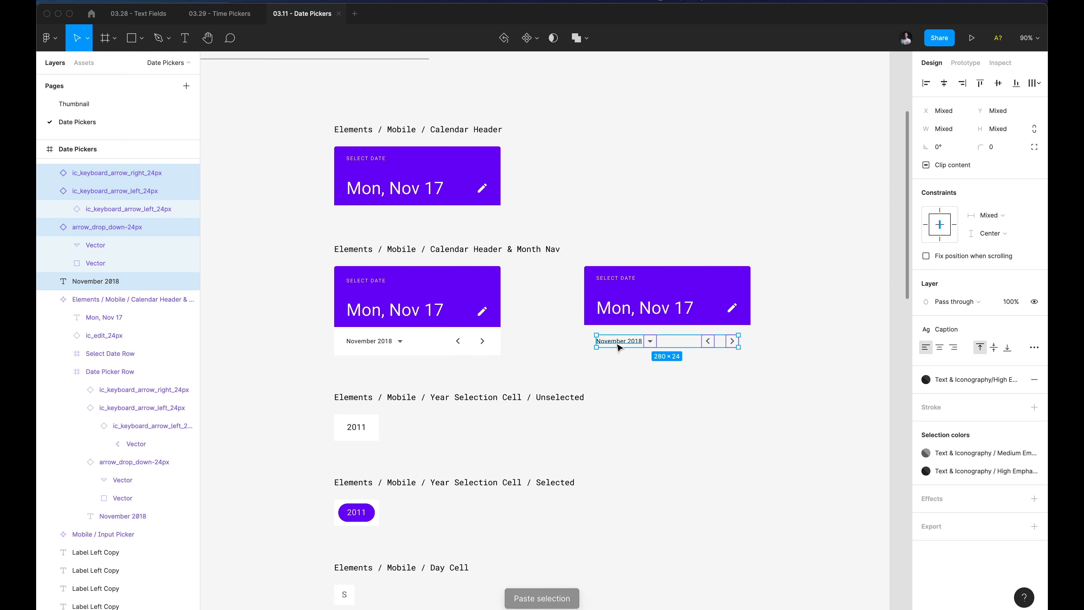
Wrap the header instance and the copied month navigation elements together in a vertical auto layout frame.
click(564, 281)
drag(575, 262, 796, 387)
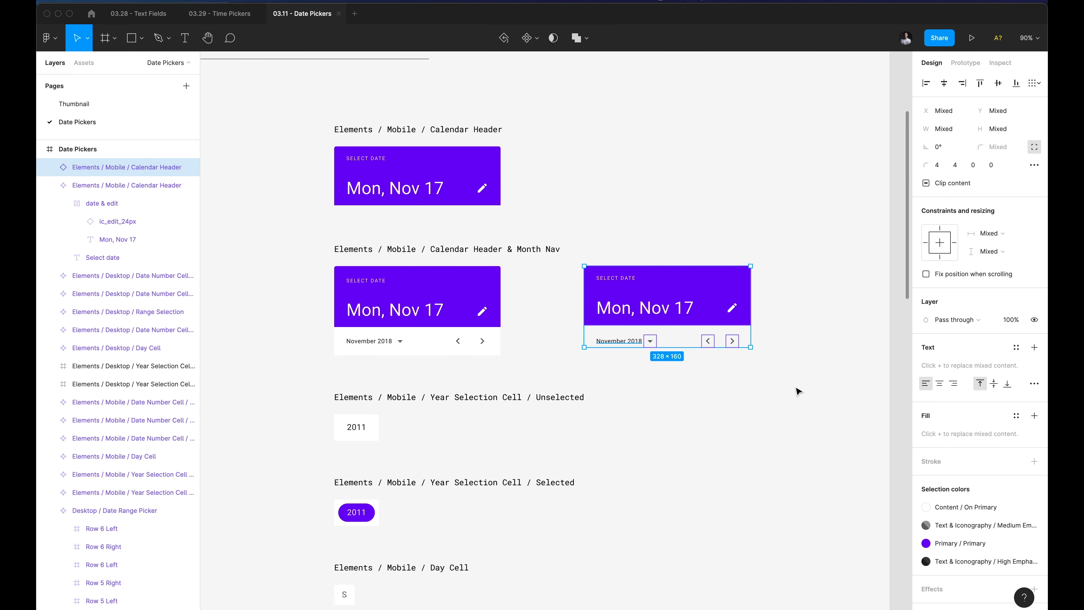
key(shift+a)
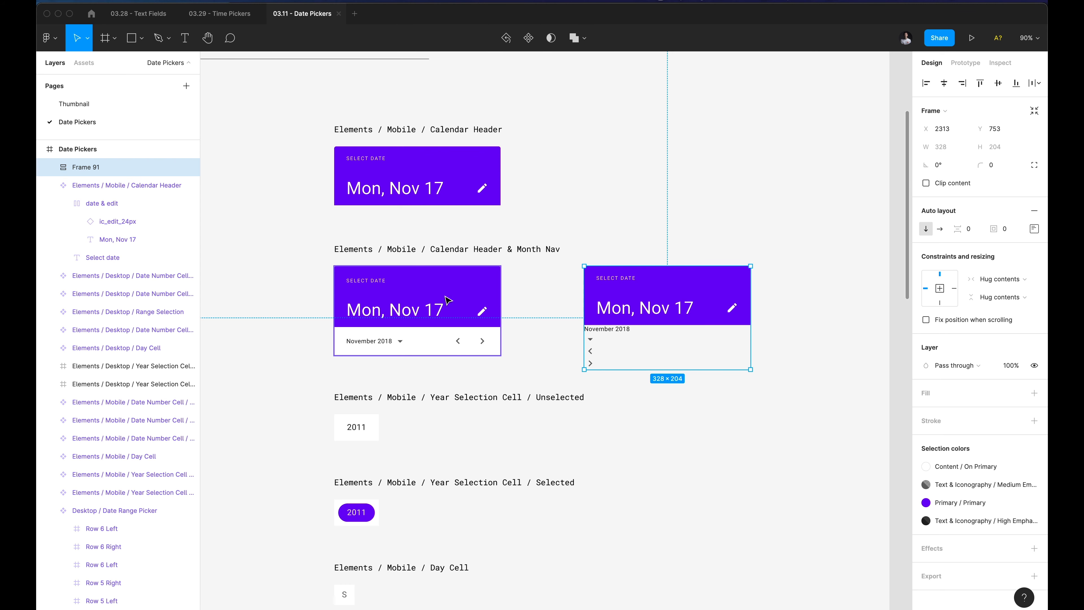
Try applying the Calendar Header & Month Nav component's properties to the new auto layout frame, and undo the change.
click(440, 345)
key(super+alt+c)
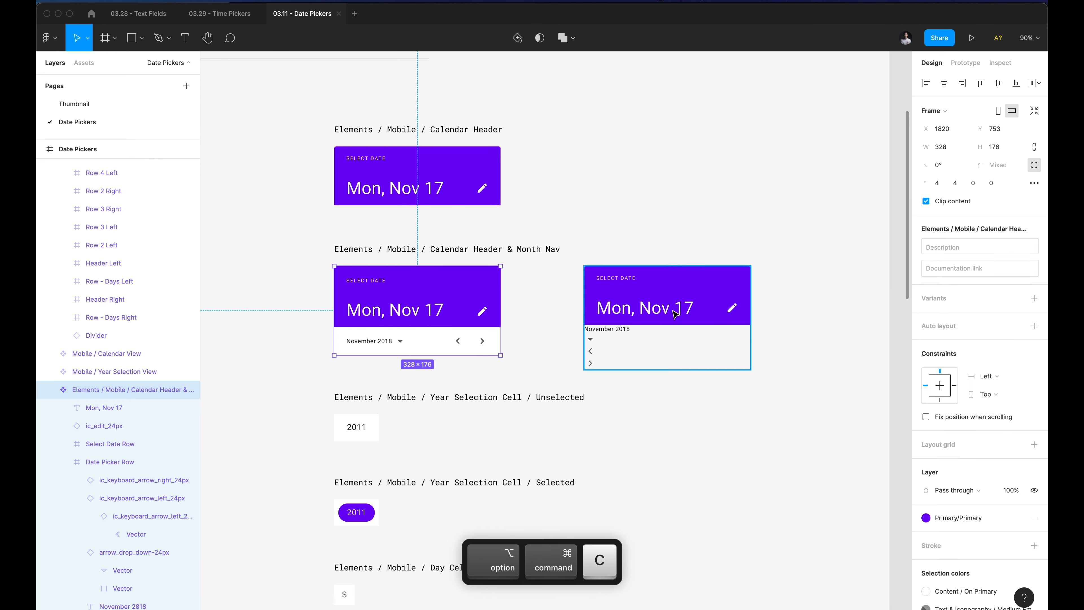
click(691, 326)
key(super+alt+v)
key(super+z)
key(super+z)
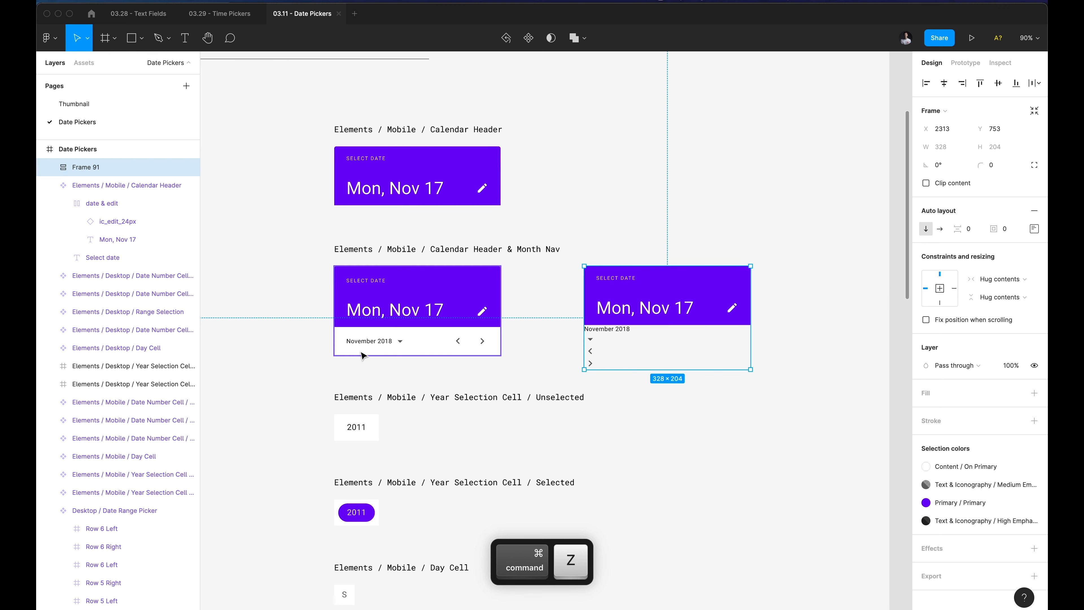
Try applying the Date Picker Row's properties to the new auto layout frame, and undo the change.
super+click(425, 347)
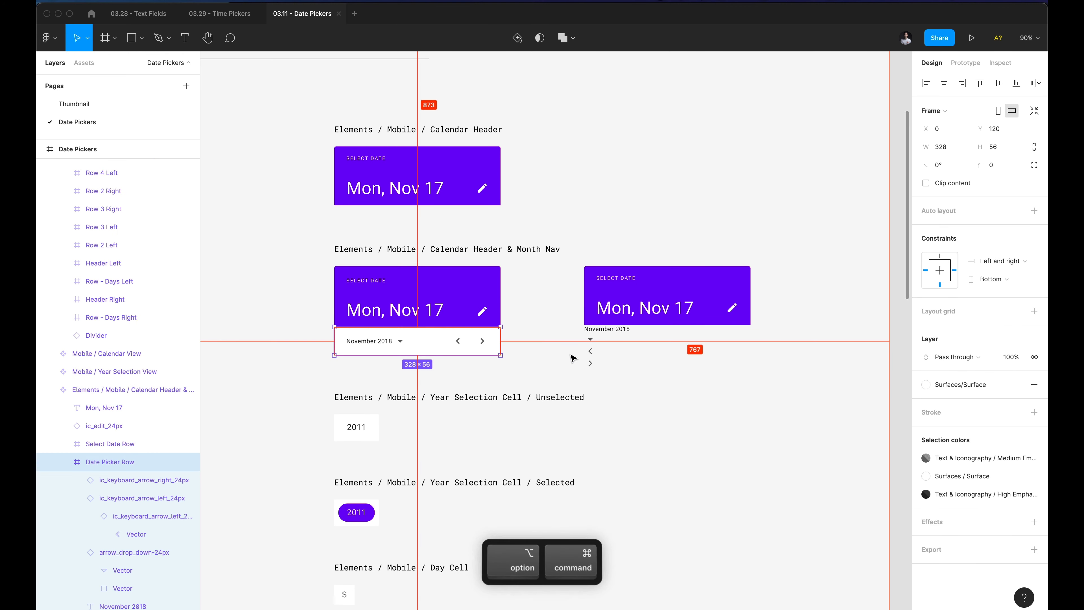
key(super+alt+c)
click(679, 333)
key(super+alt+v)
key(super+z)
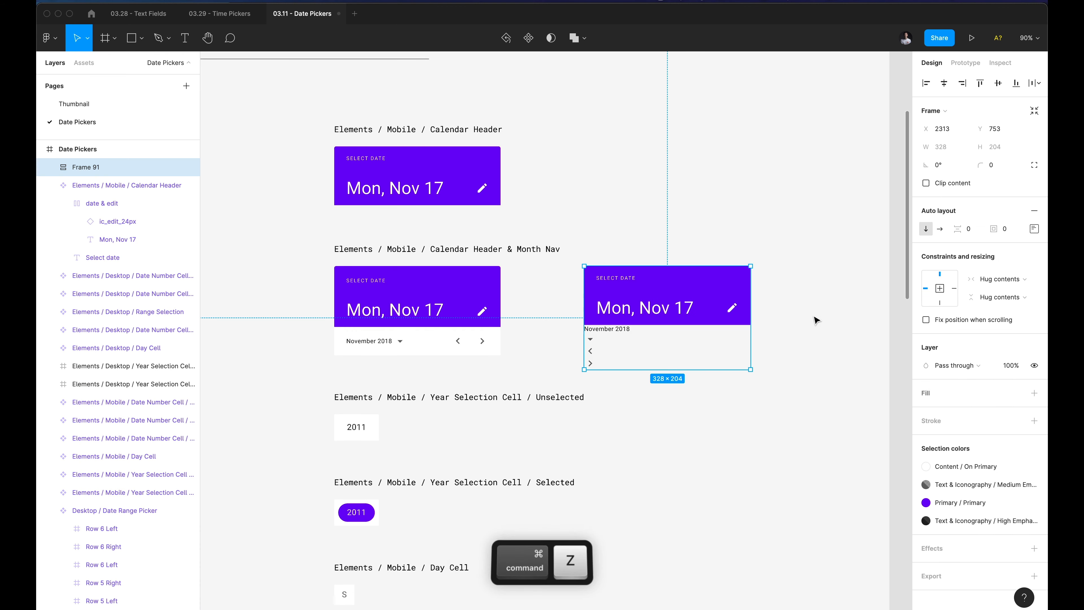
Retry pasting the copied properties onto the new auto layout frame, undo it, and copy the original Date Picker Row again.
key(super+alt+v)
key(super+z)
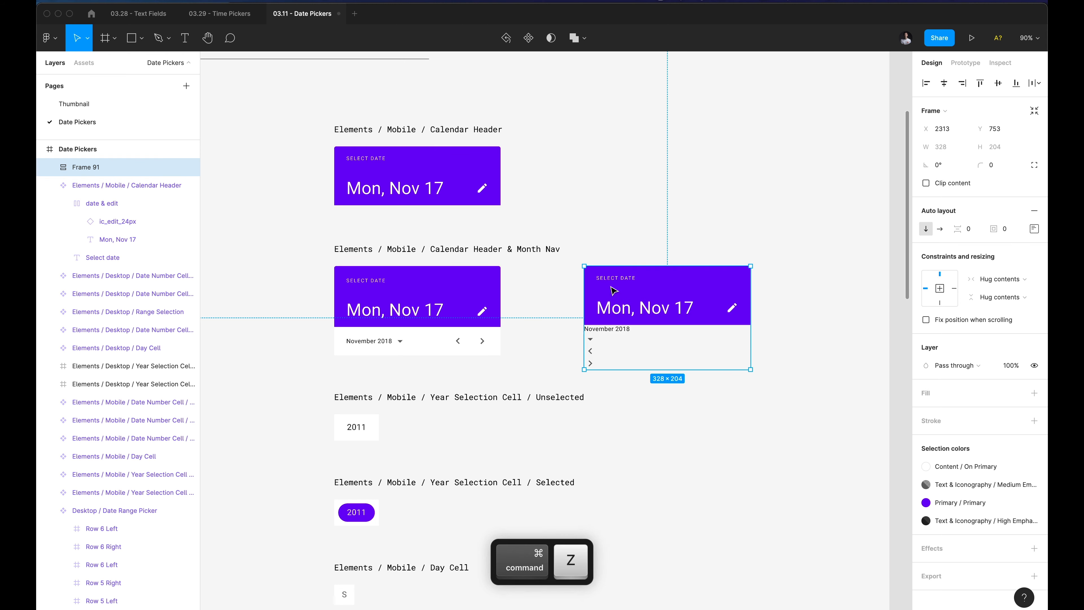
super+click(435, 348)
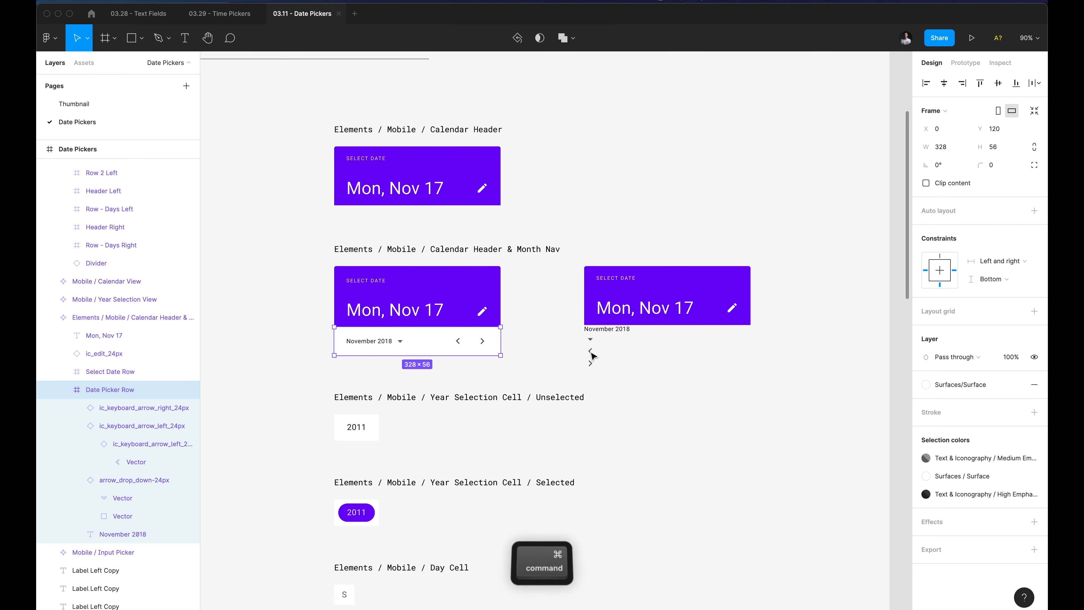
key(super+c)
click(675, 365)
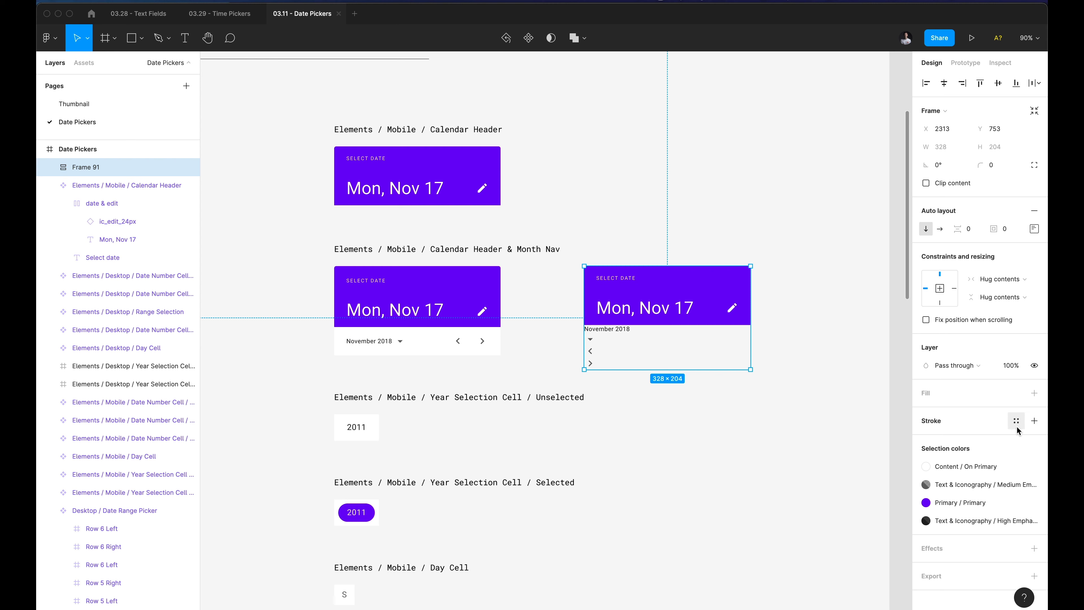
Check which colour style fills the original Date Picker Row, and return to the new auto layout frame.
super+click(444, 352)
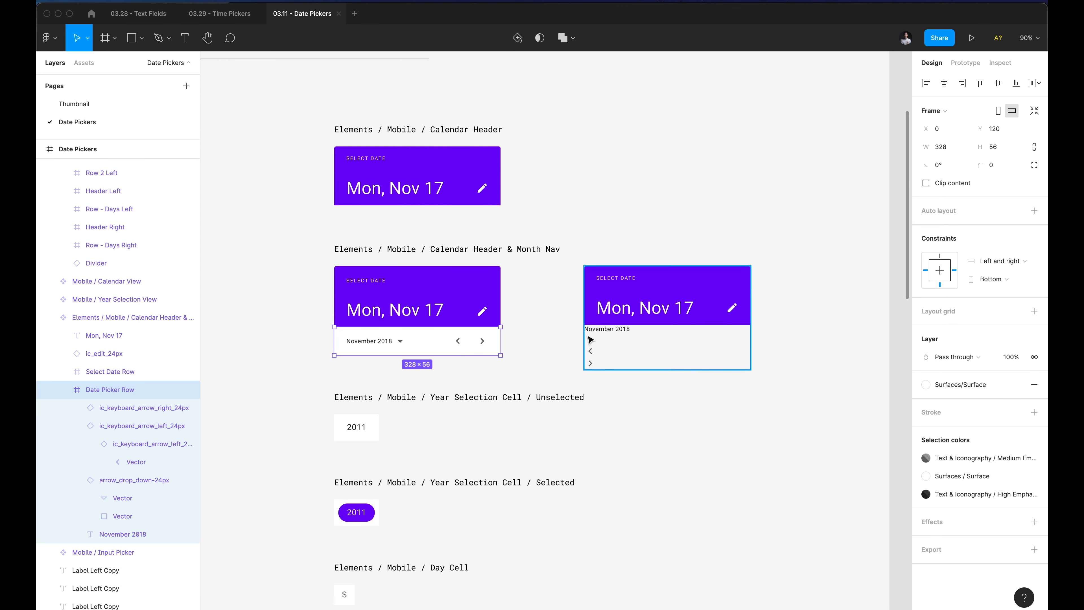
click(969, 386)
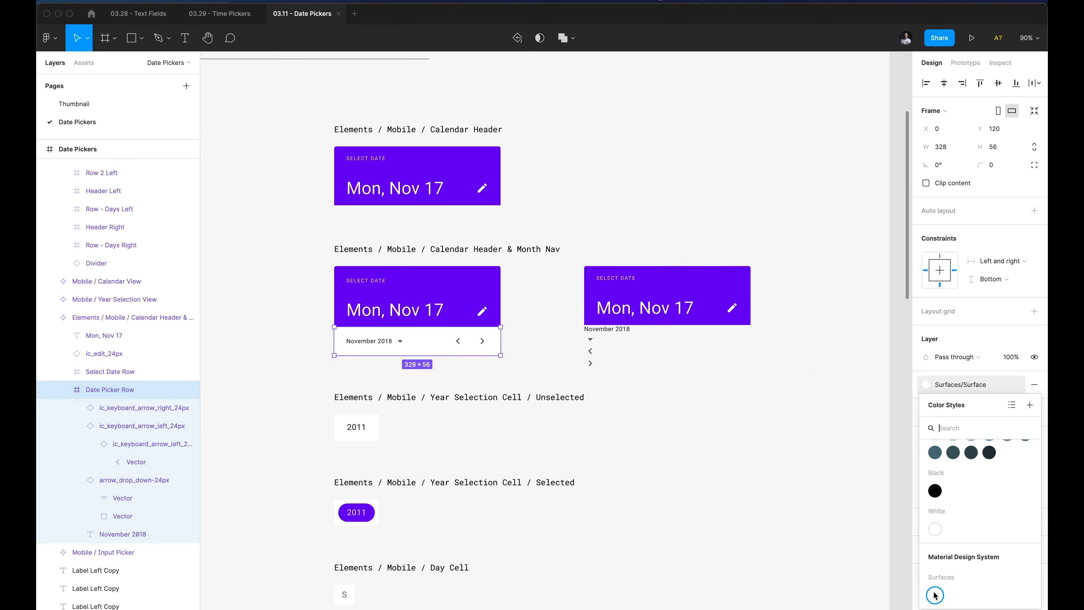
click(633, 389)
click(634, 333)
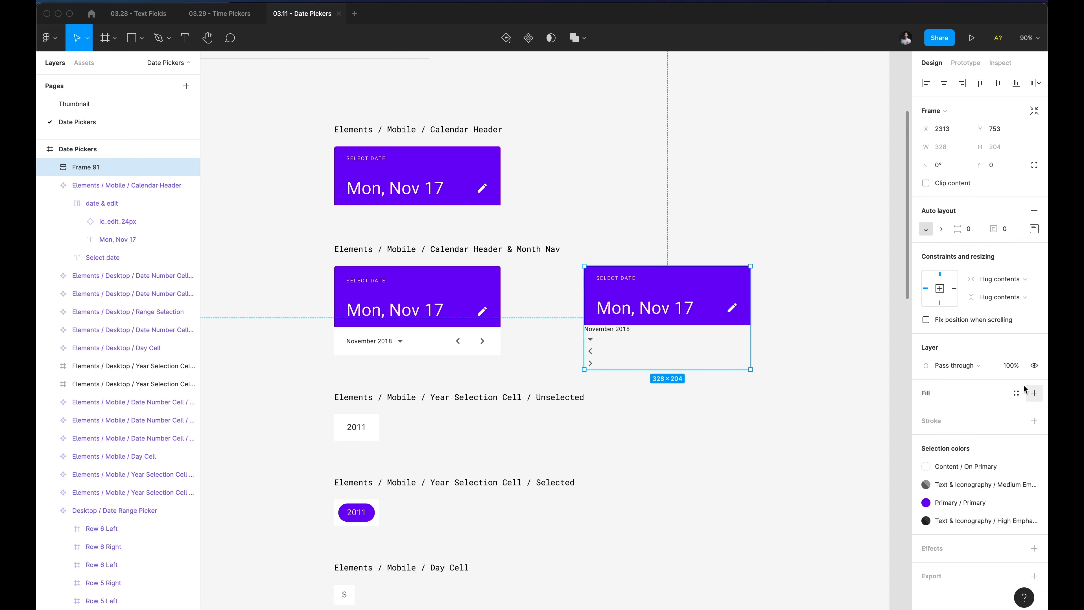
Enable the Material Design System library for the file and show the available assets.
key(alt+3)
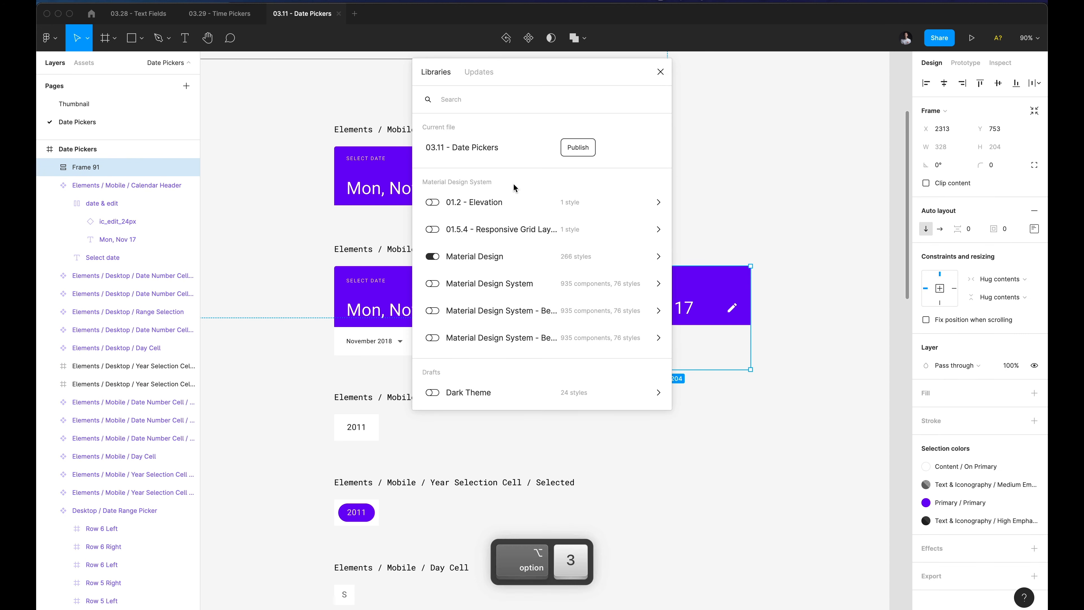
click(432, 285)
key(alt+2)
click(660, 72)
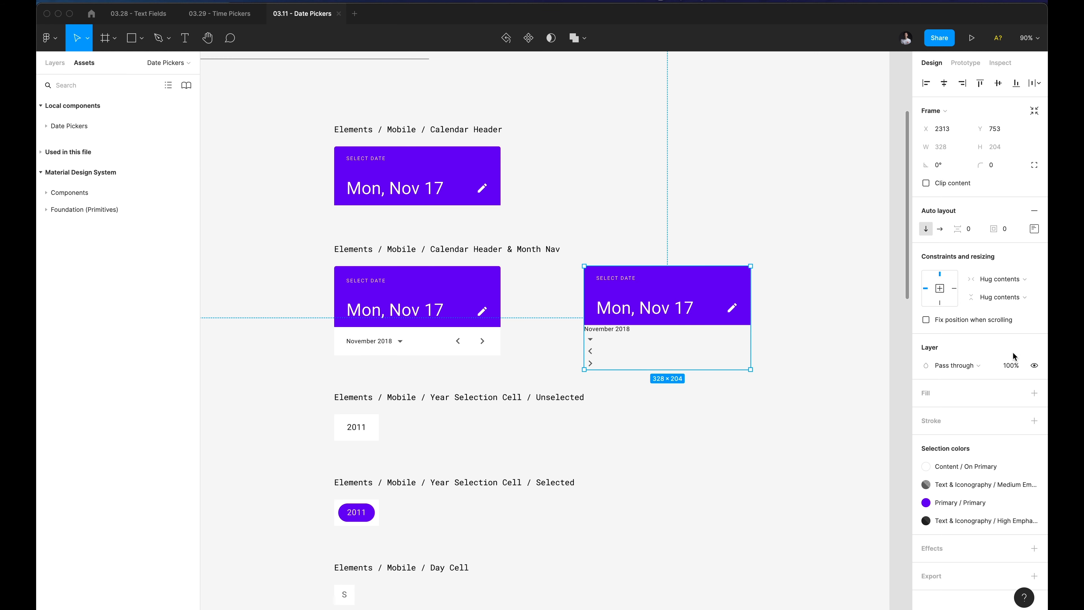
Find the Surface colour style and apply it as the fill of the new auto layout frame.
click(1016, 394)
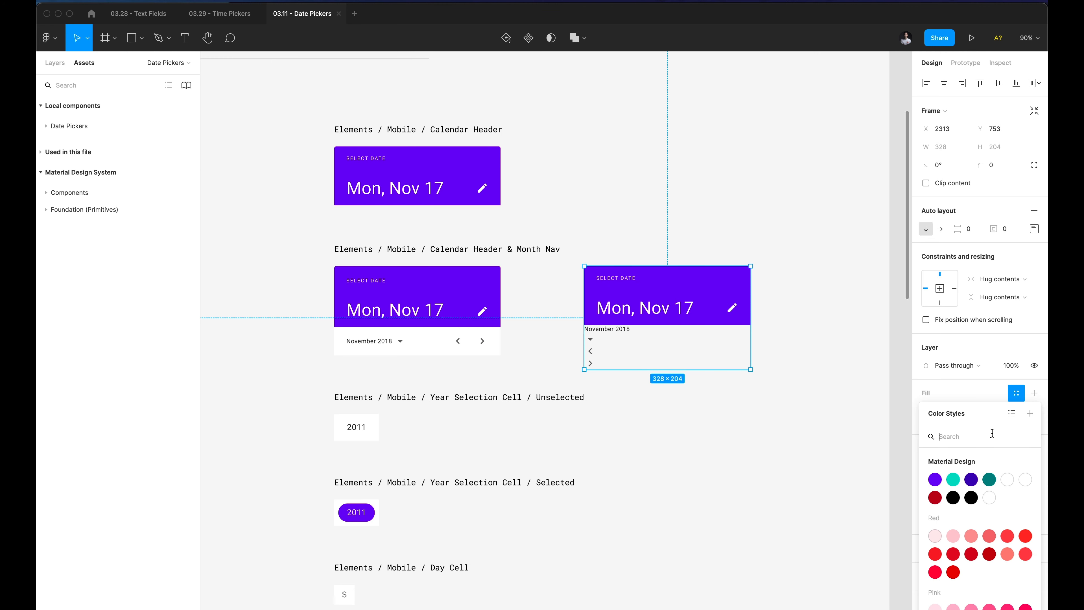
text(surfaces)
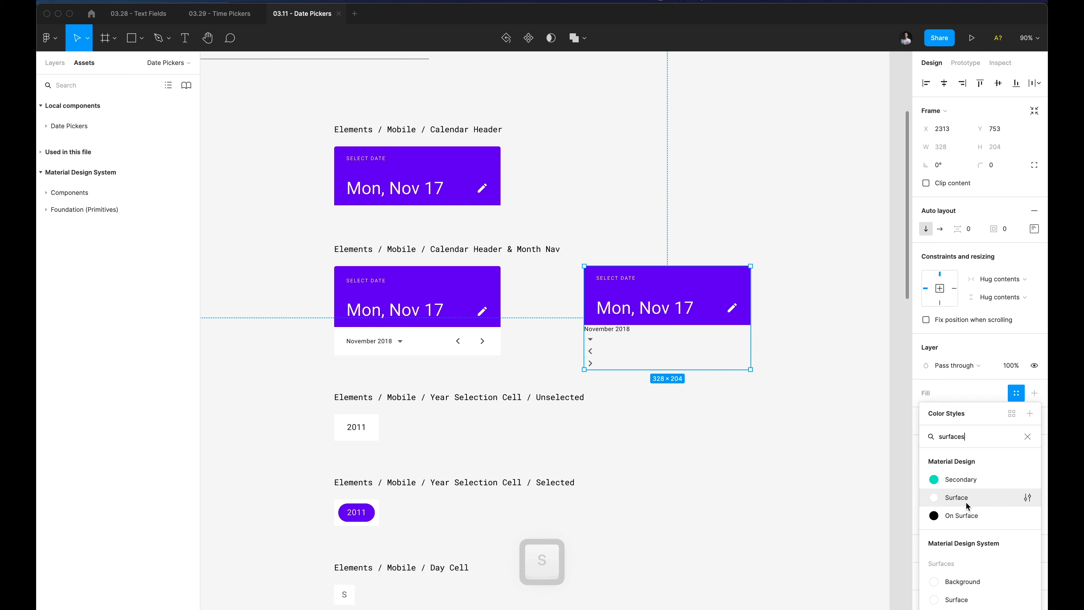
click(952, 498)
click(811, 391)
Wrap the copied November 2018 text and dropdown arrow in a horizontal auto layout, aligned left and centred vertically.
click(612, 340)
super+click(594, 333)
shift+click(594, 344)
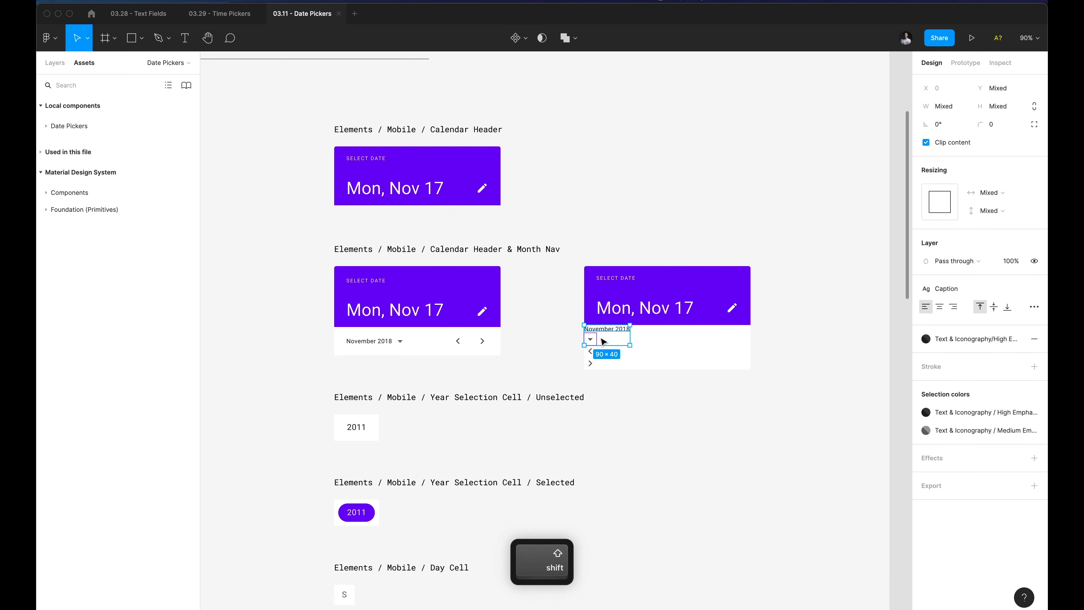
scroll(596, 341, up, 5)
key(shift+a)
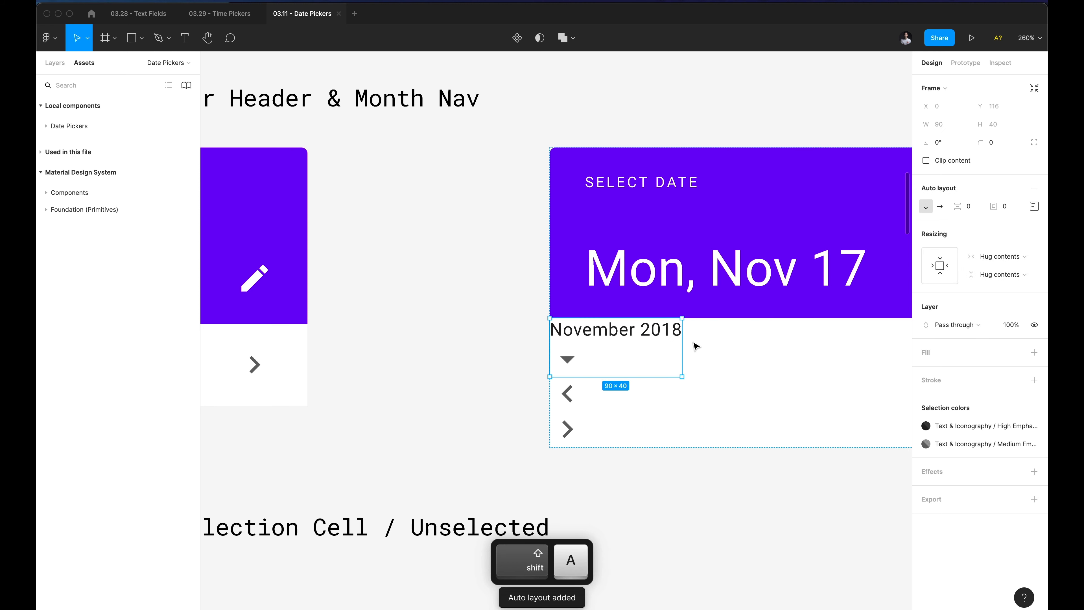
click(939, 206)
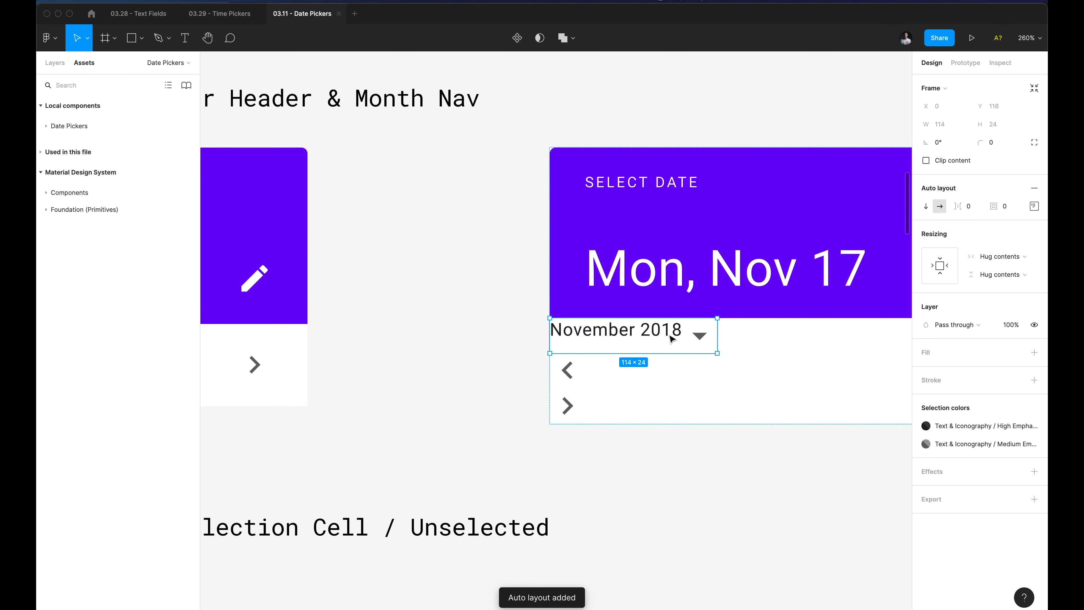
click(1033, 207)
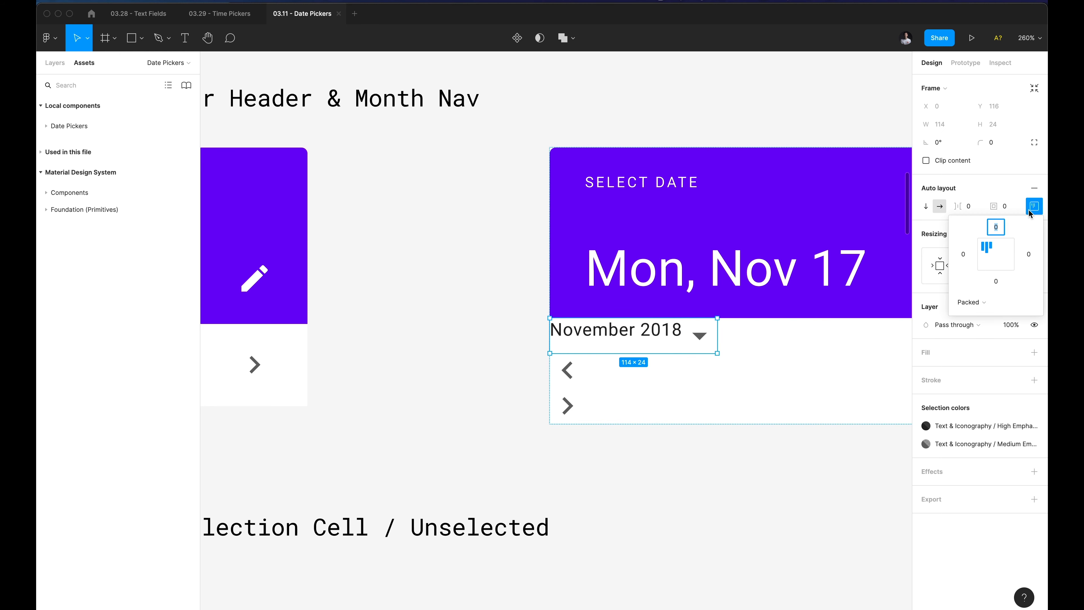
click(989, 257)
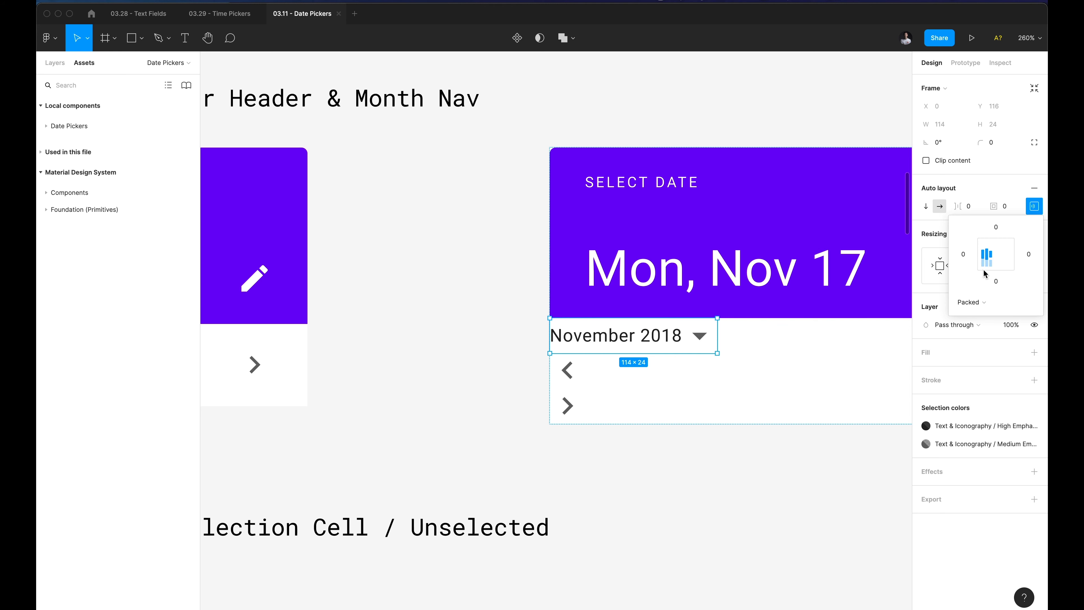
Wrap the two copied navigation arrows in a horizontal auto layout with a spacing of 24.
click(542, 368)
scroll(555, 372, down, 3)
super+click(564, 368)
click(565, 368)
shift+click(562, 396)
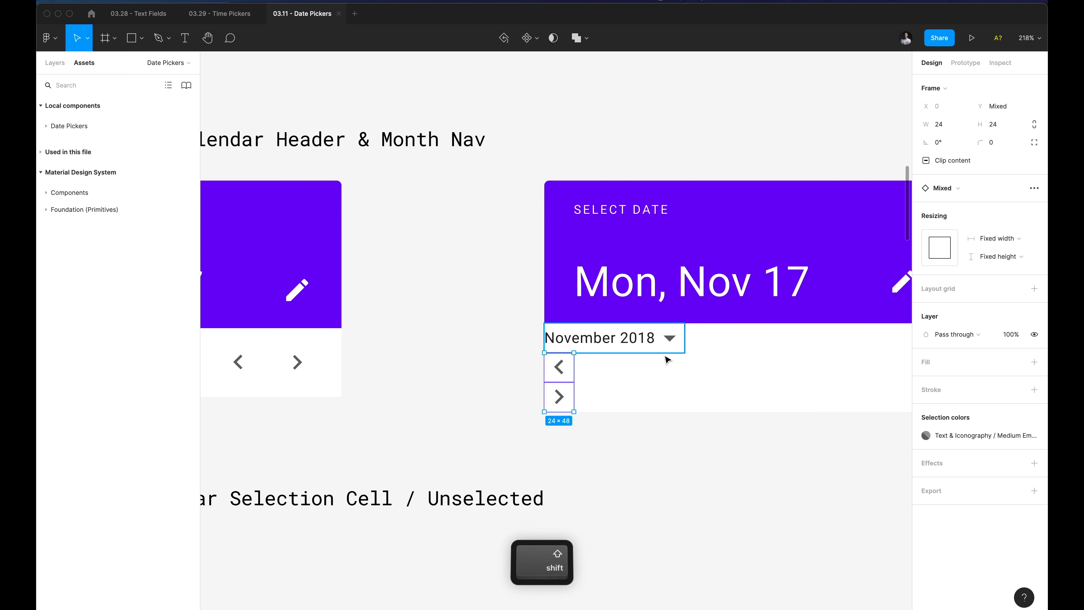
key(shift+a)
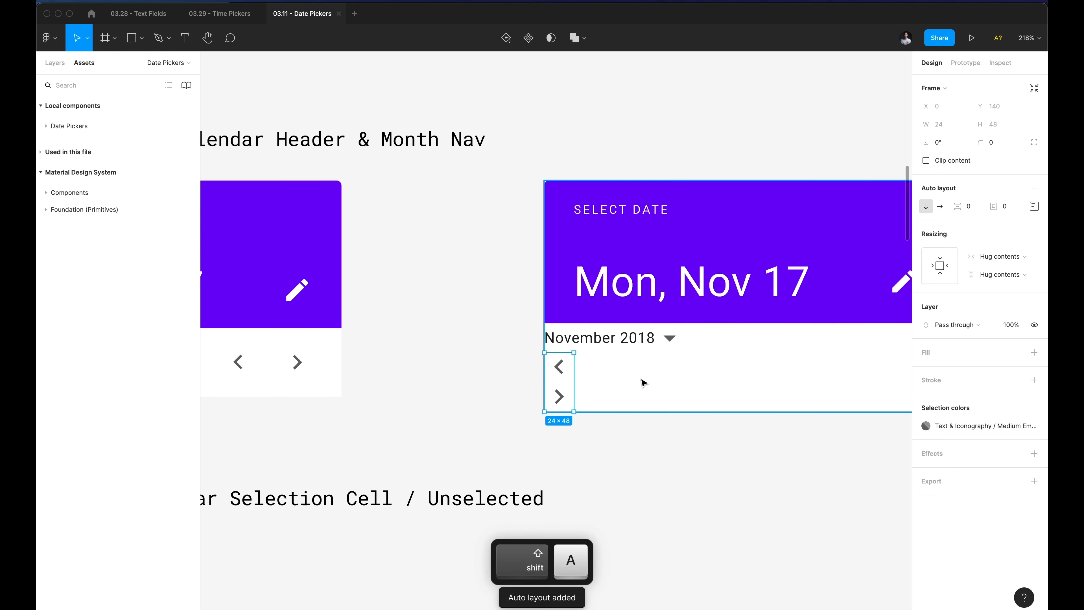
click(939, 206)
text(24)
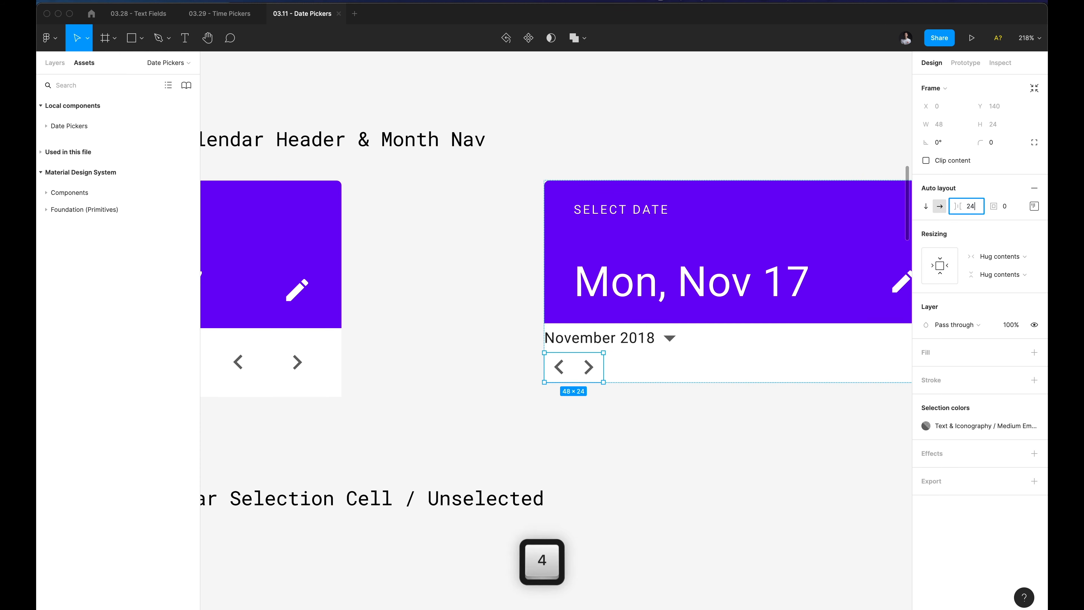
key(Return)
Combine the month label group and the arrow group into one horizontal auto layout row.
scroll(647, 366, down, 4)
key(space)
drag(673, 389, 614, 407)
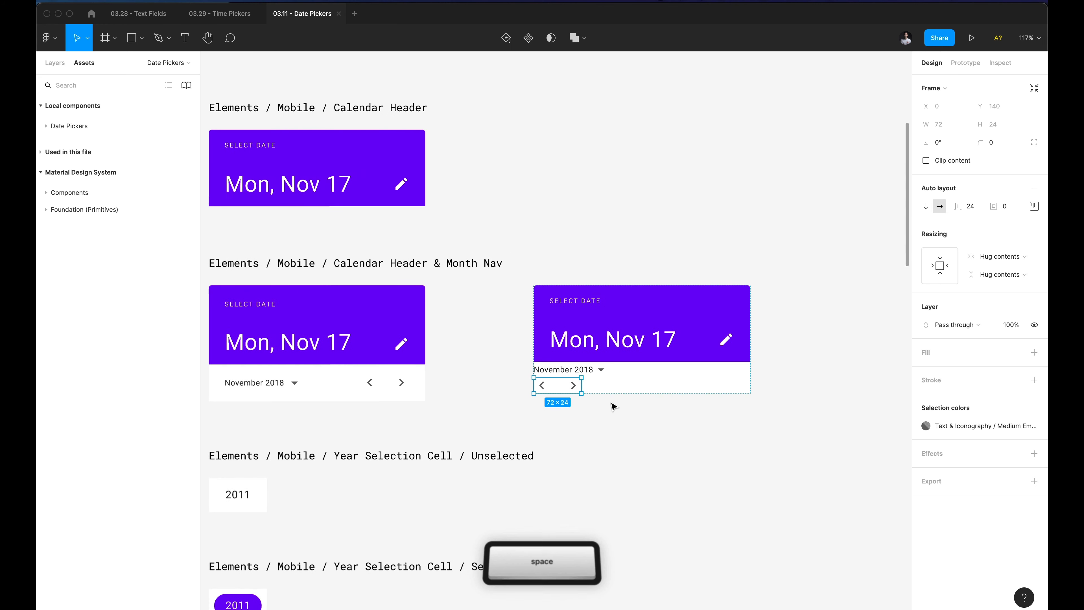
shift+click(568, 370)
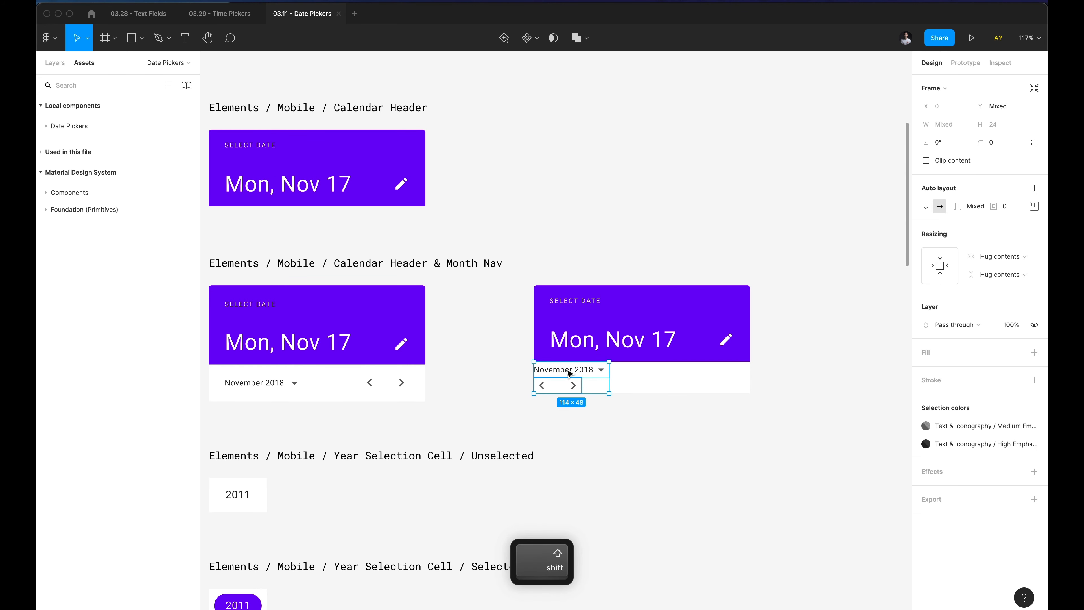
key(shift)
key(shift+a)
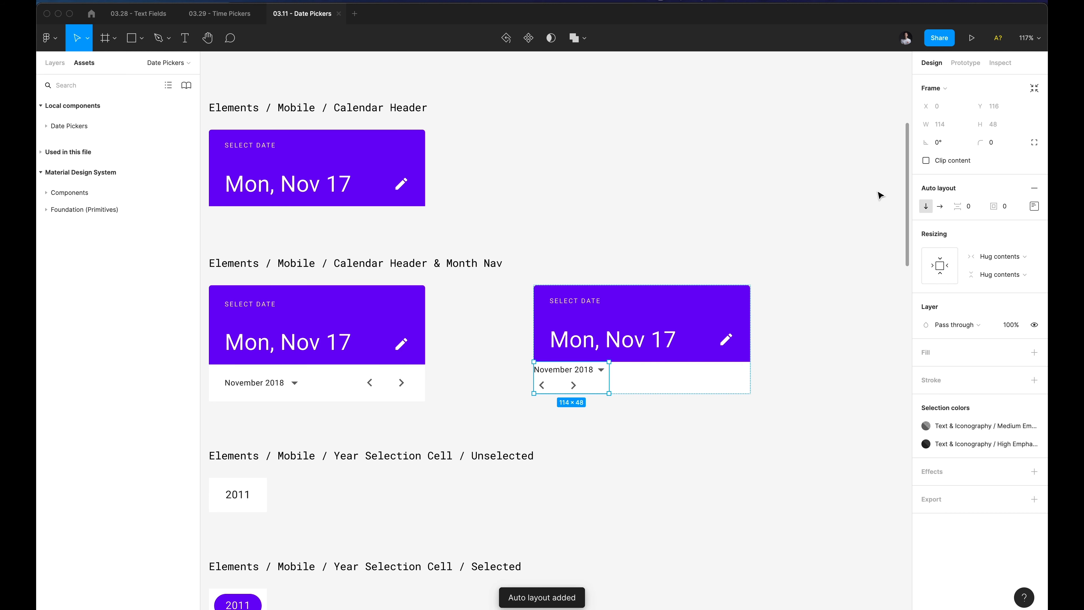
click(941, 211)
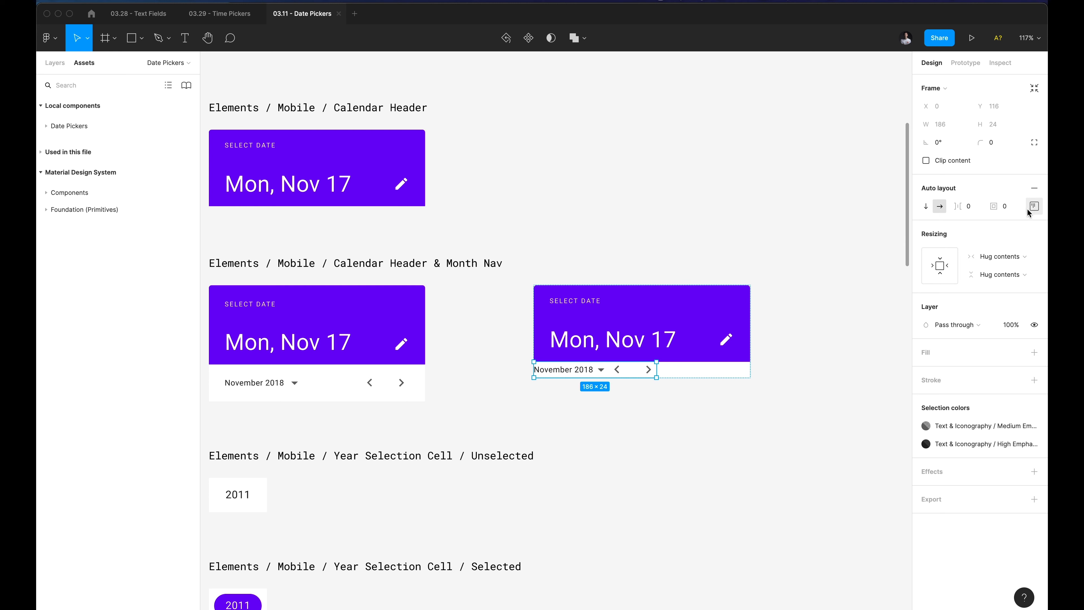
Make the month navigation row fill its container's width and distribute its two groups with Space between.
click(682, 376)
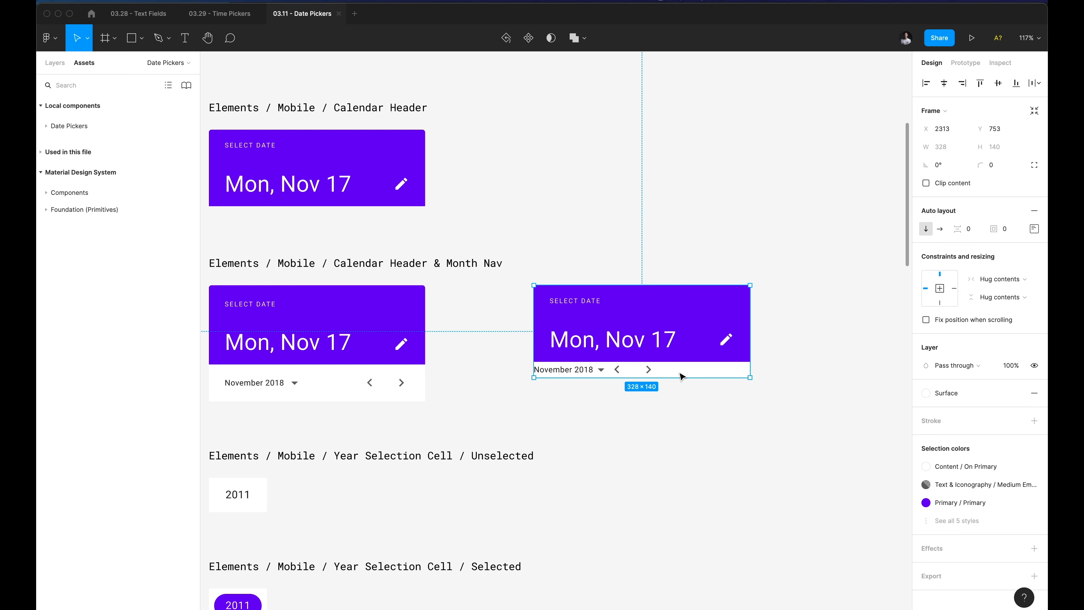
super+click(579, 372)
key(shift+Return)
key(shift+Return)
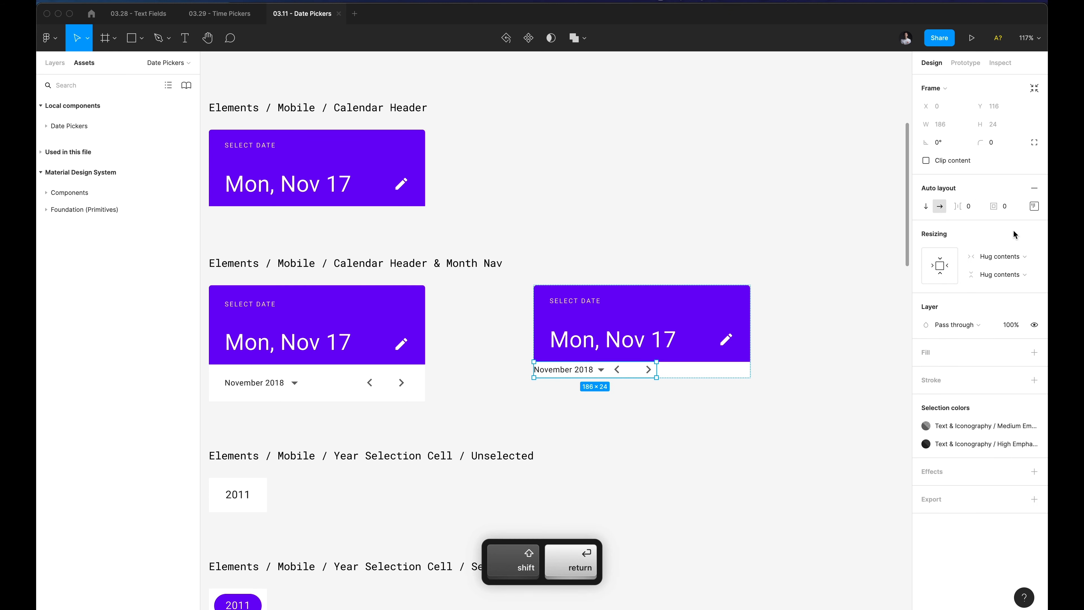
click(955, 266)
click(1033, 205)
click(991, 302)
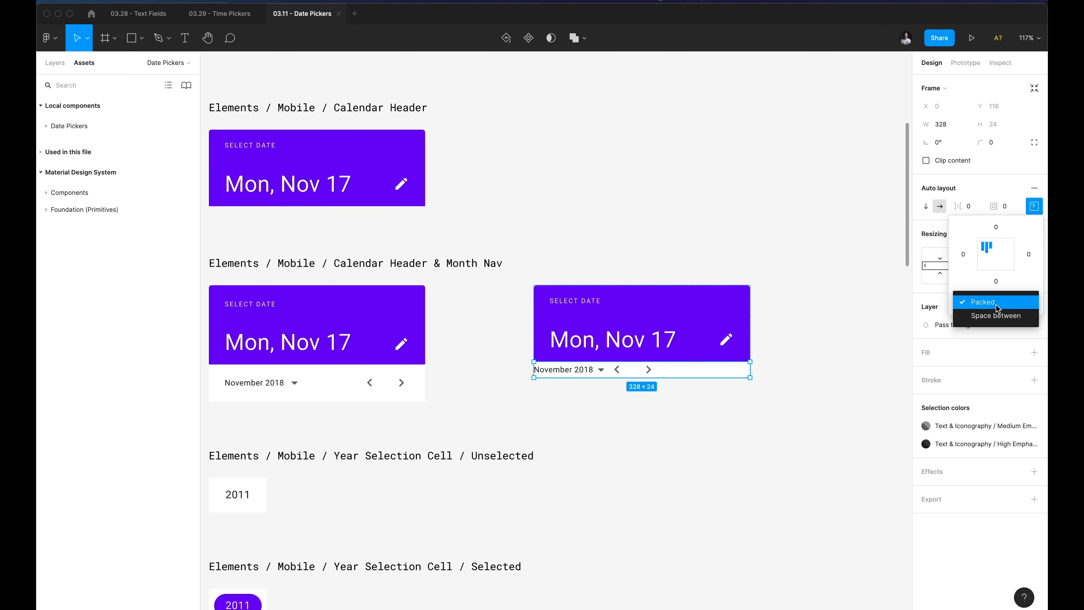
click(999, 315)
click(837, 403)
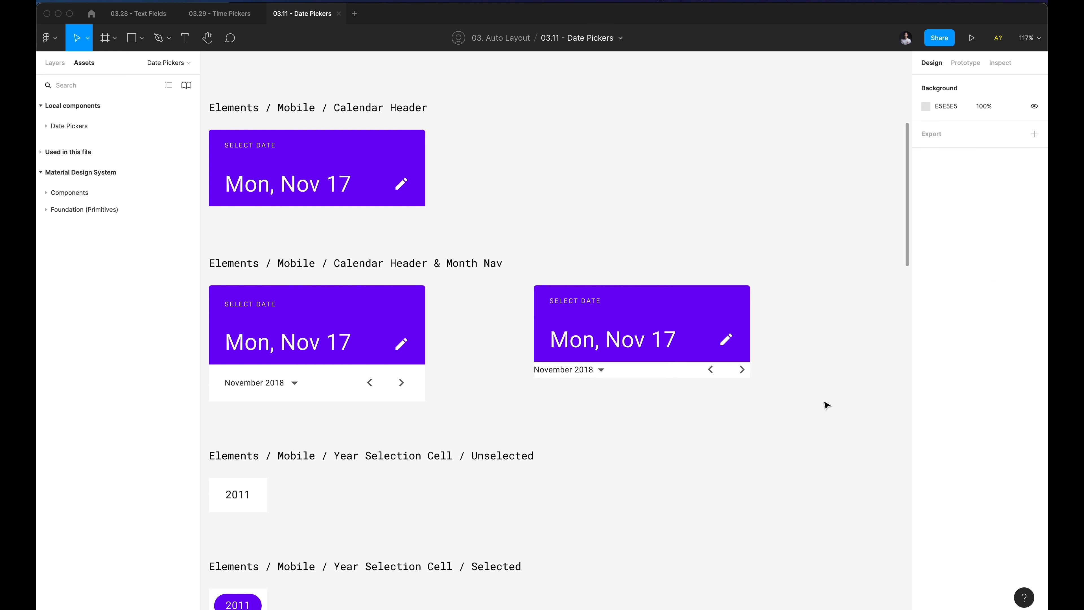
Try stretching the whole header and month navigation frame to a height of 176, and undo the resize.
scroll(665, 414, down, 2)
scroll(606, 388, down, 2)
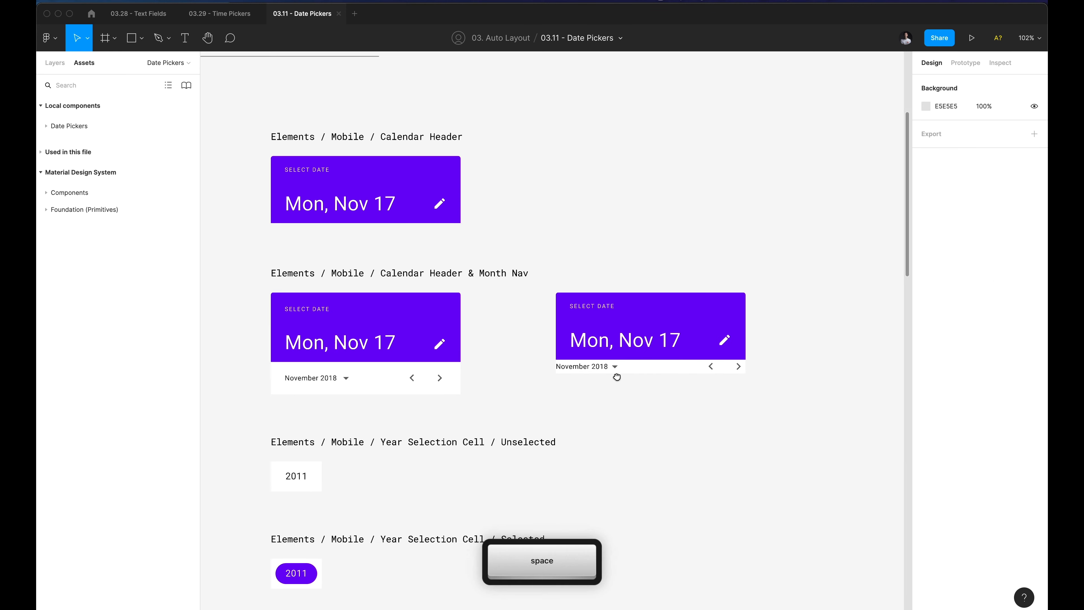
click(660, 361)
drag(658, 364, 657, 385)
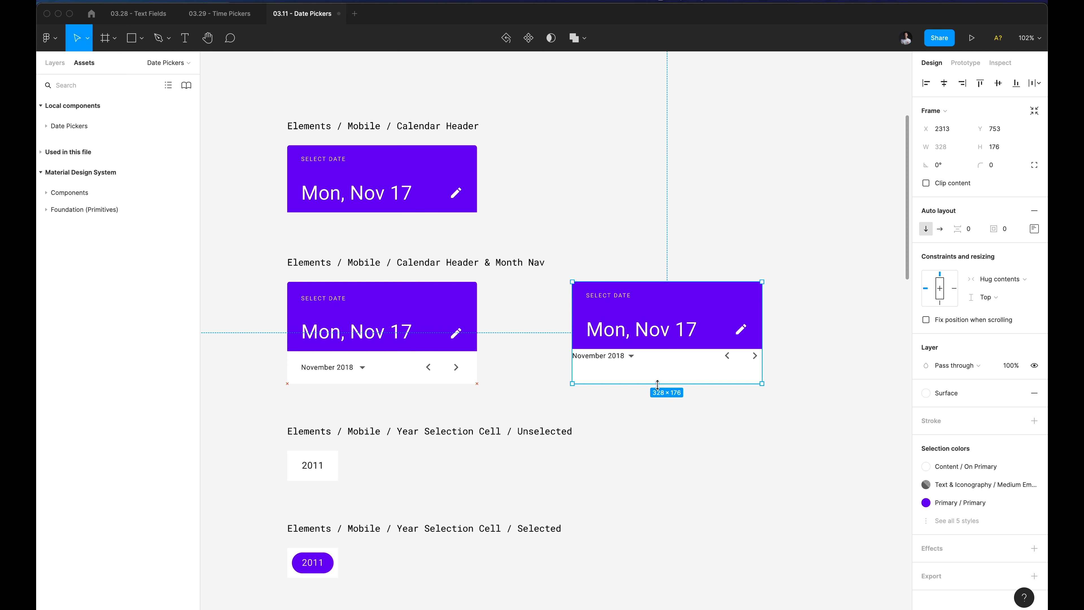
key(super+z)
Compare the new month navigation row's size with that of the original Date Picker Row.
super+click(617, 355)
key(shift+Return)
key(shift+Return)
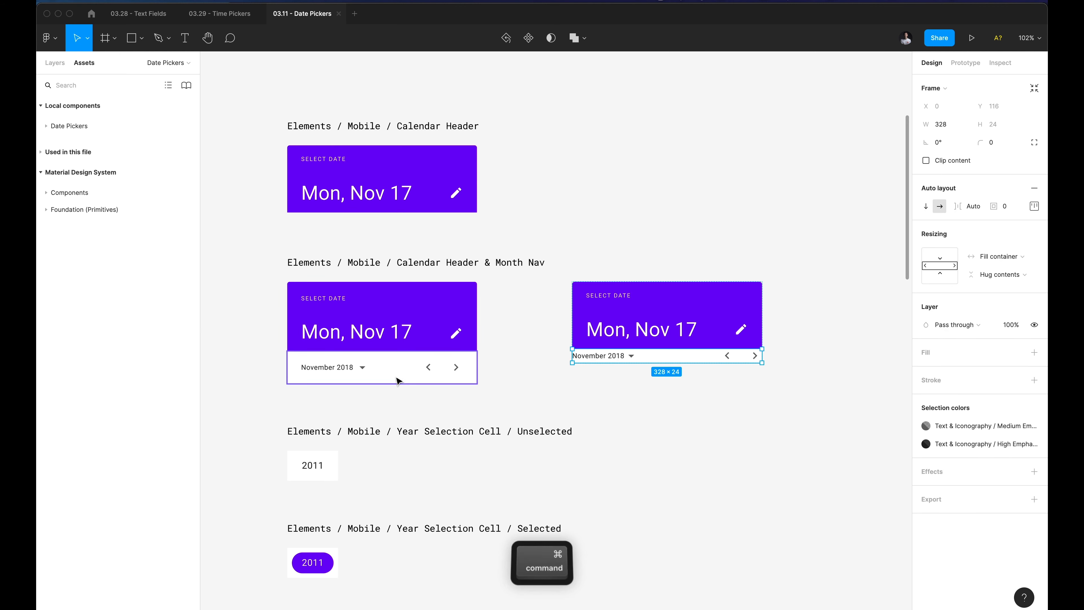
super+click(337, 368)
key(shift+Return)
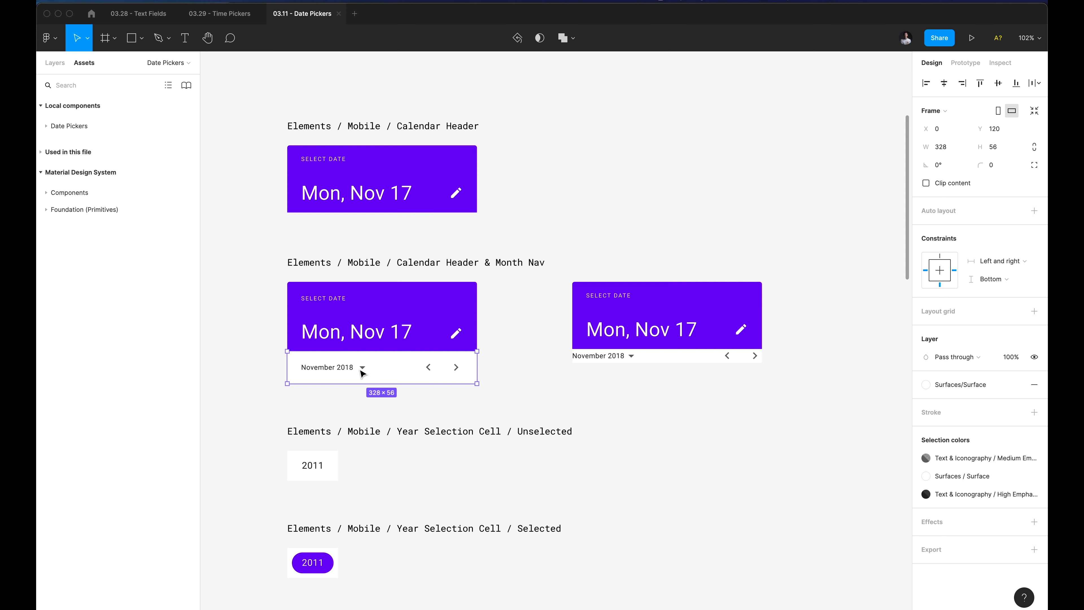
super+click(608, 358)
key(shift+Return)
key(shift+Return)
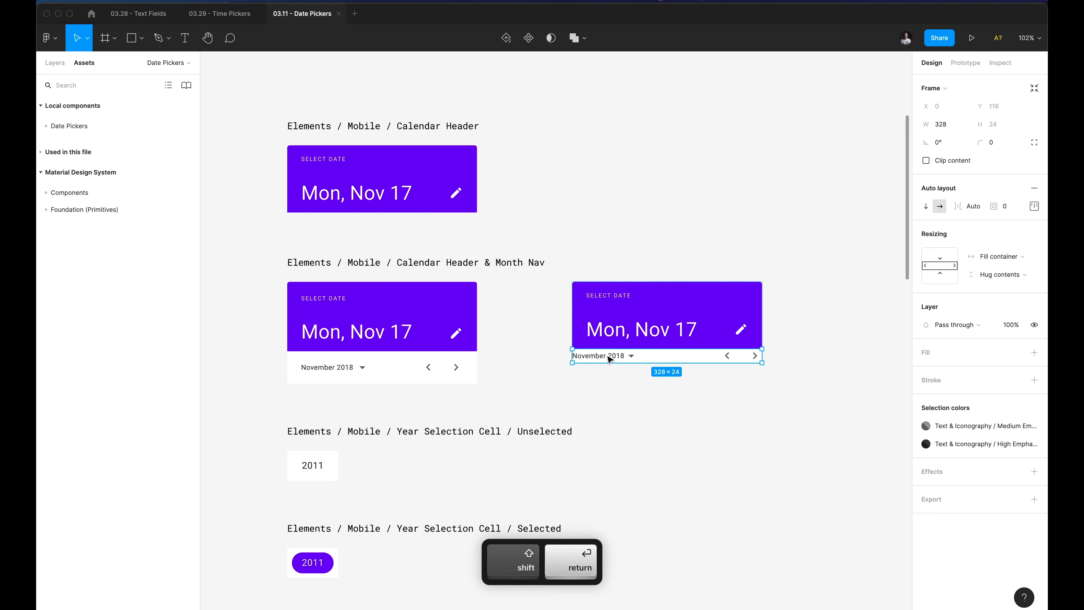
key(alt+1)
super+click(337, 370)
key(shift+Return)
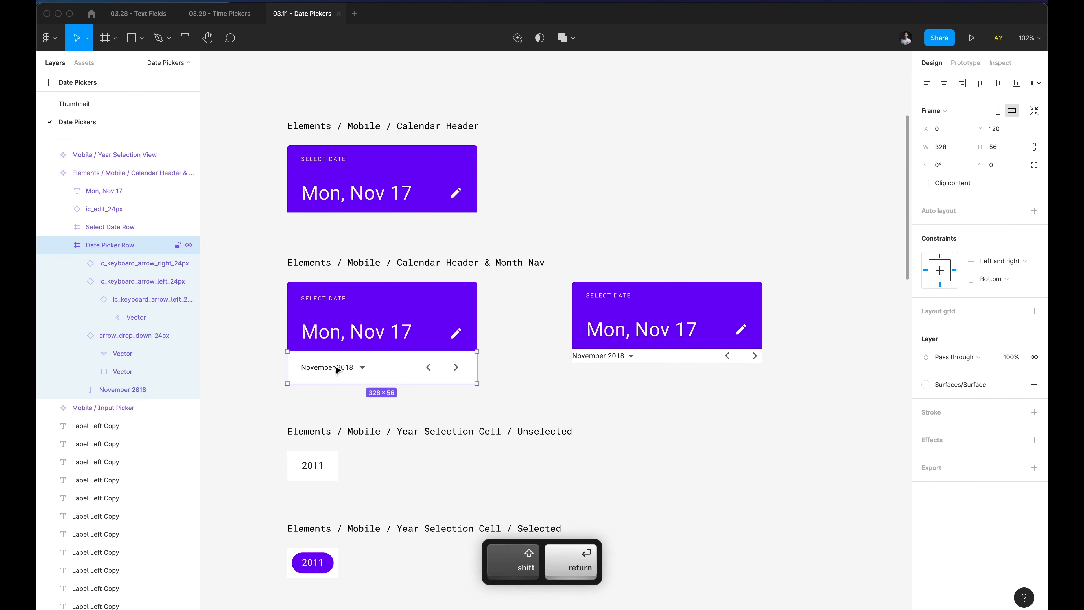
Set the new month navigation row's height to 56 and centre its contents vertically.
super+click(630, 358)
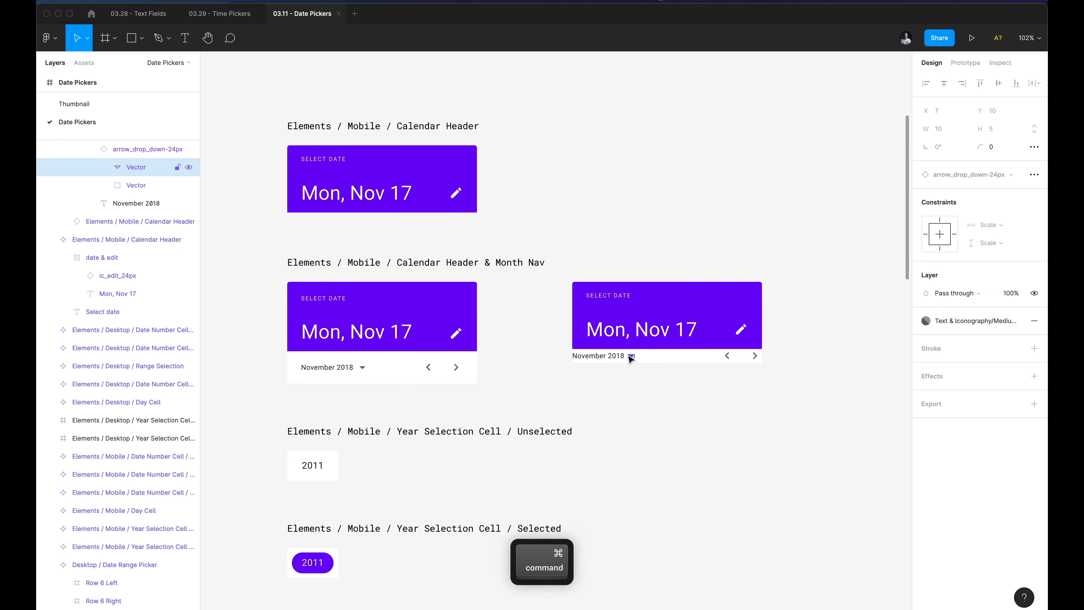
key(shift+Return)
key(shift+Return)
key(shift+Return)
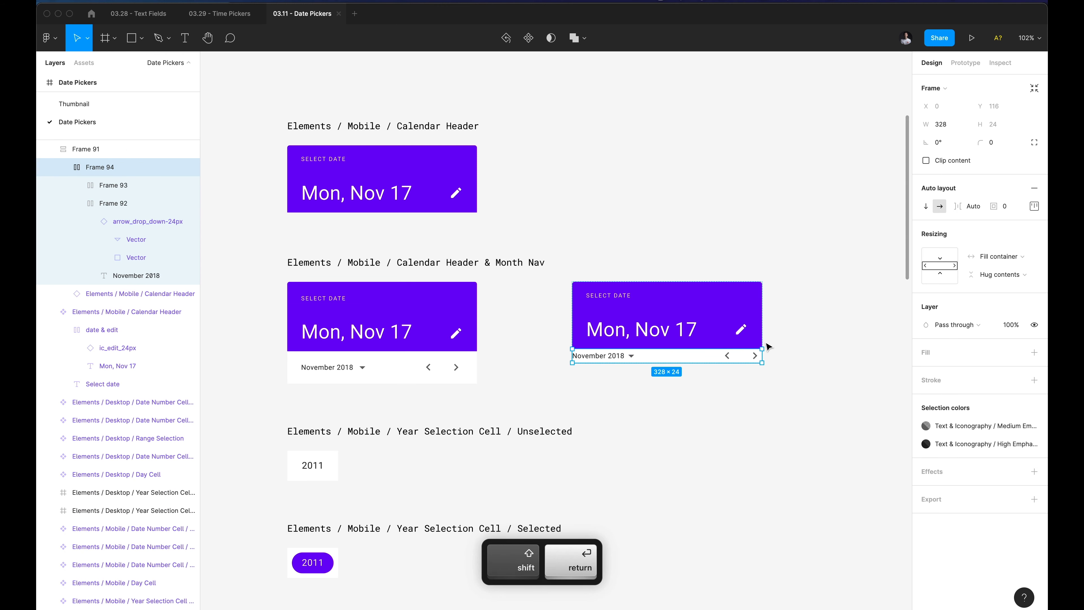
drag(703, 362, 704, 373)
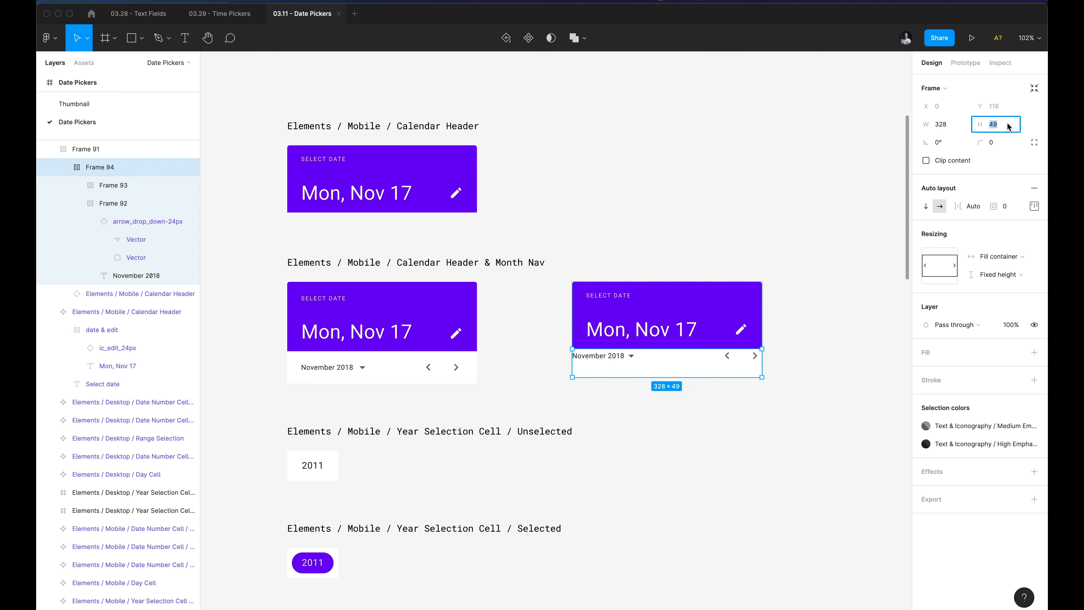
text(56)
key(Return)
click(1035, 207)
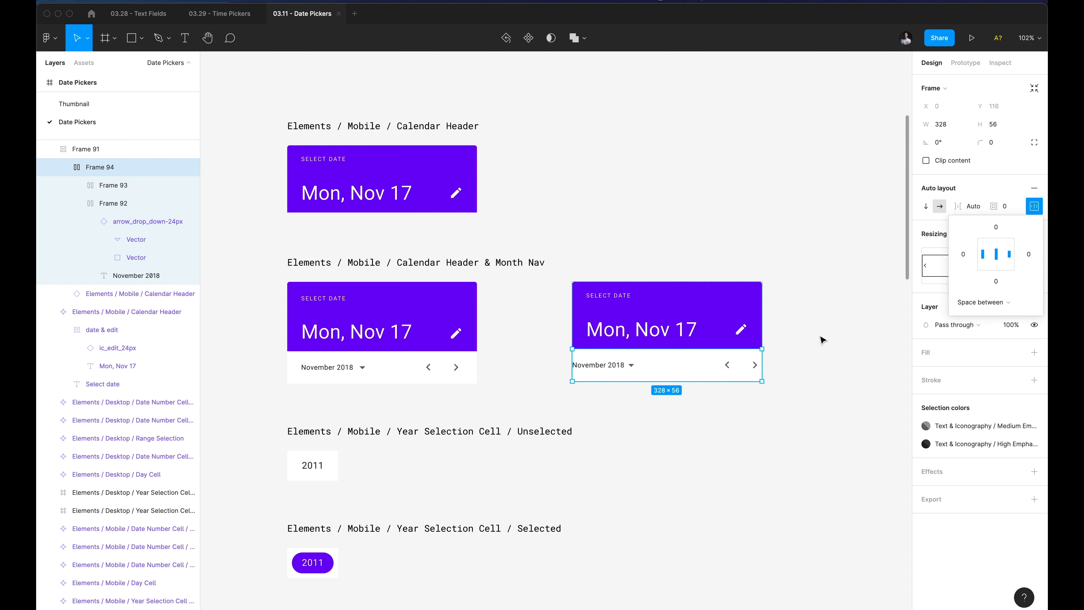
Check how far the month label and next-month arrow are inset in the original Date Picker Row.
super+click(324, 372)
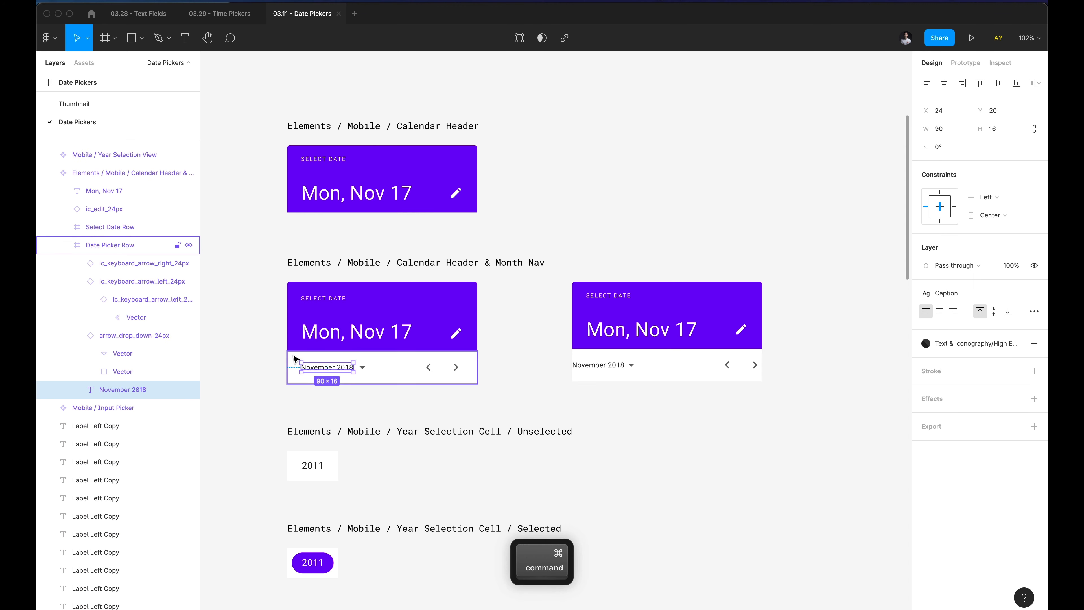
super+click(456, 367)
key(alt)
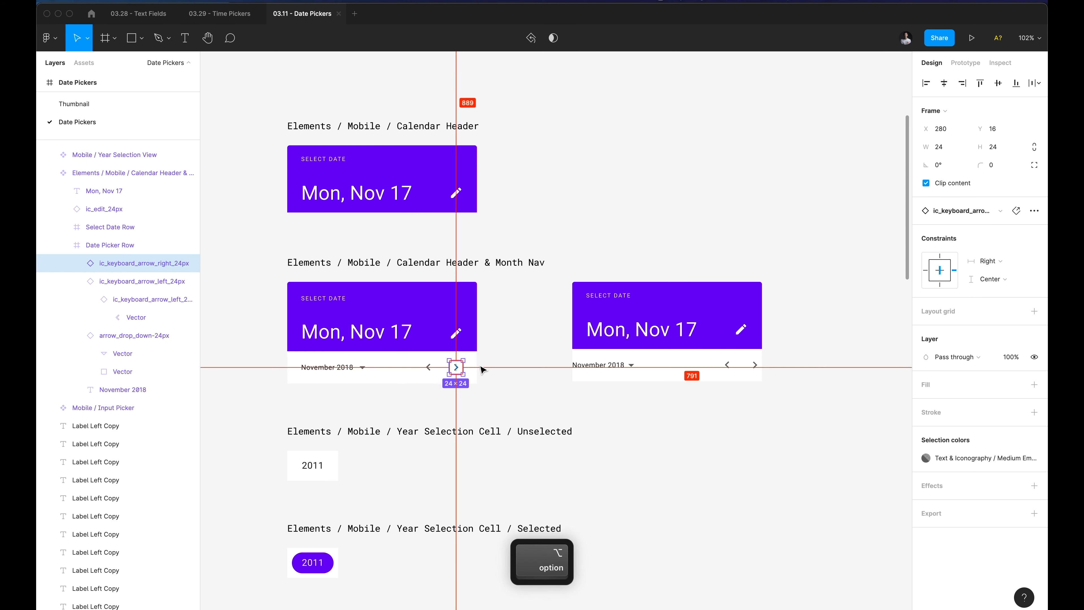
scroll(479, 369, up, 5)
key(alt)
scroll(513, 320, down, 5)
click(549, 362)
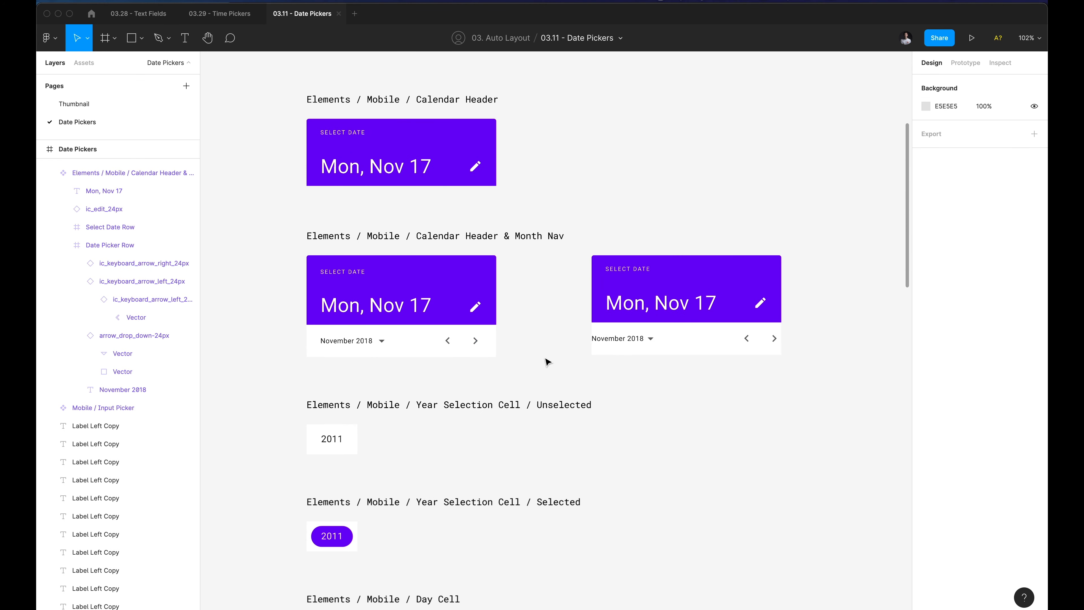
scroll(549, 362, right, 3)
super+click(556, 338)
key(shift+Return)
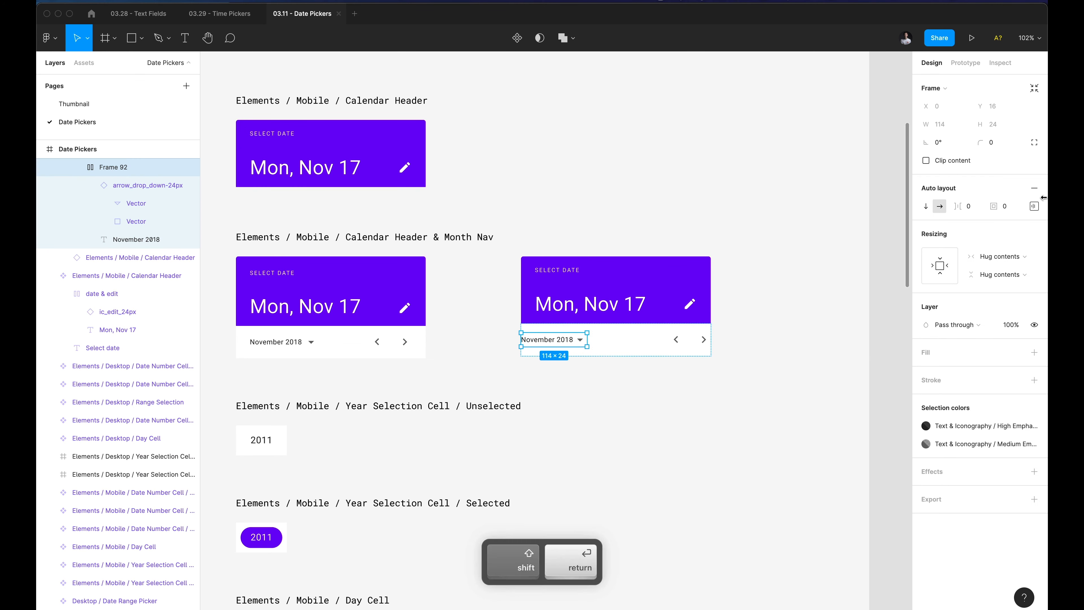
click(622, 350)
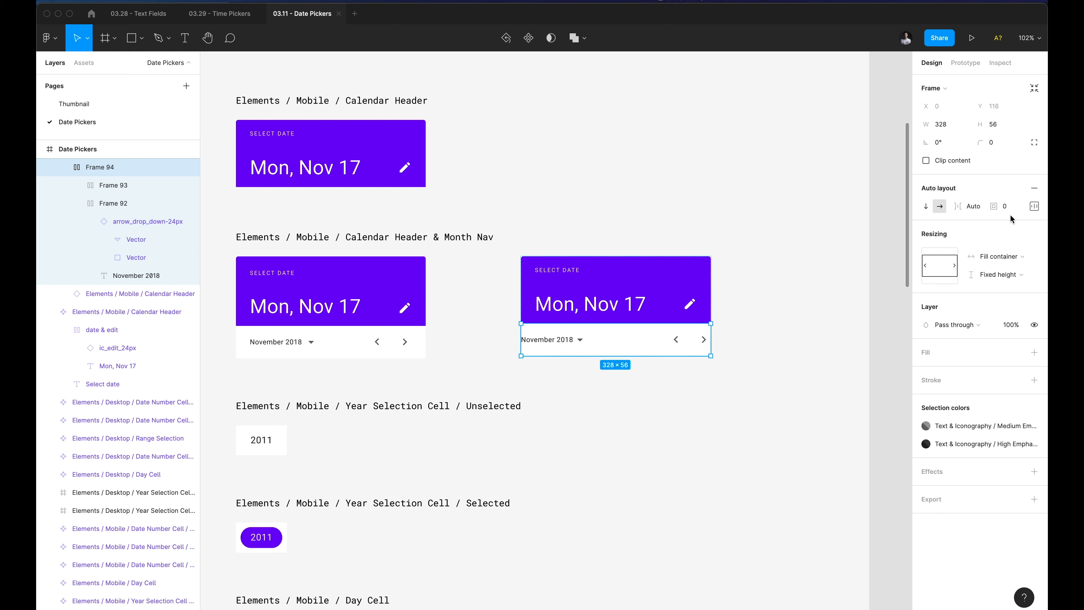
click(1035, 210)
key(Escape)
key(Escape)
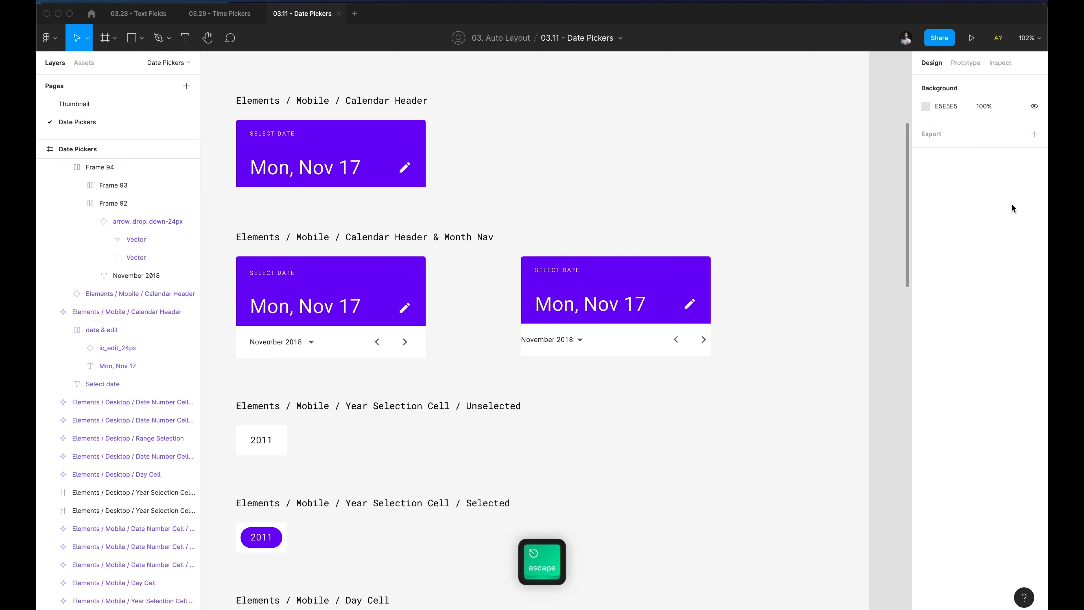
Set the new month navigation row's padding to 0 vertically and 24 horizontally.
click(608, 339)
click(136, 293)
key(shift+Return)
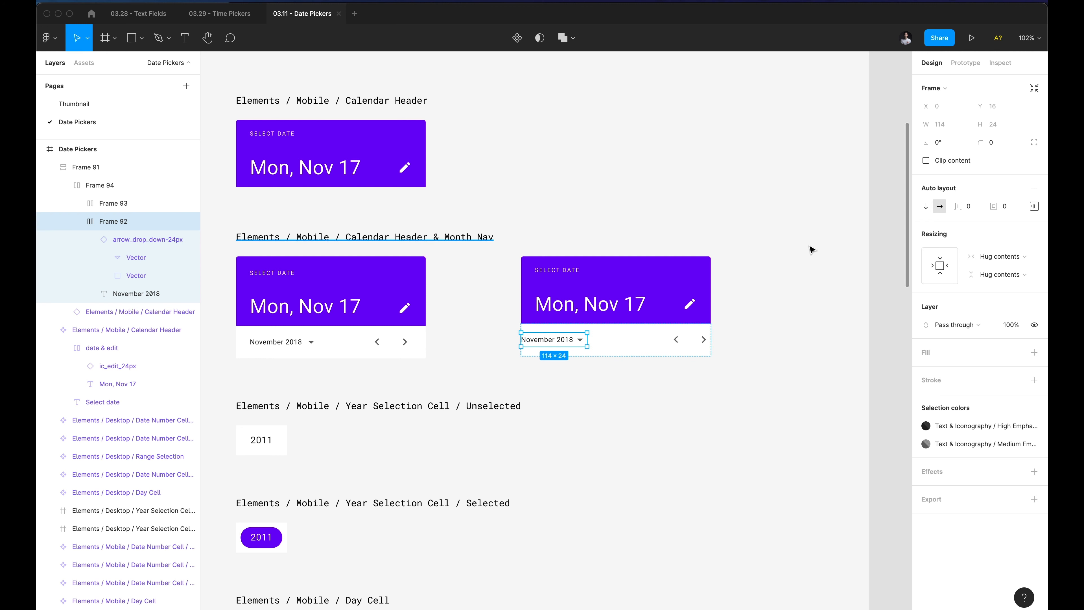
key(shift+Return)
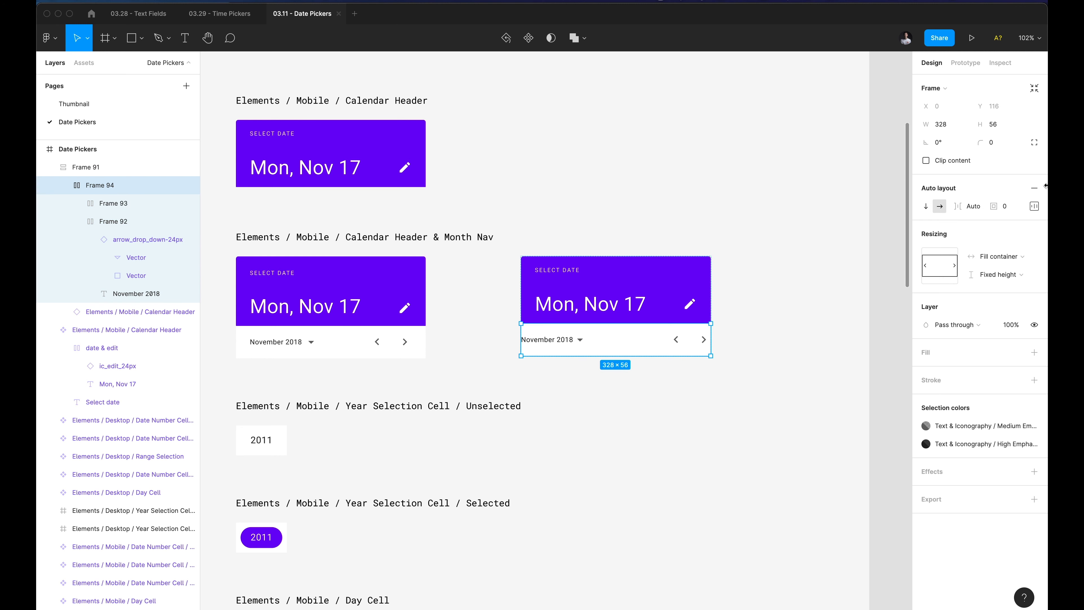
click(1009, 208)
key(Right)
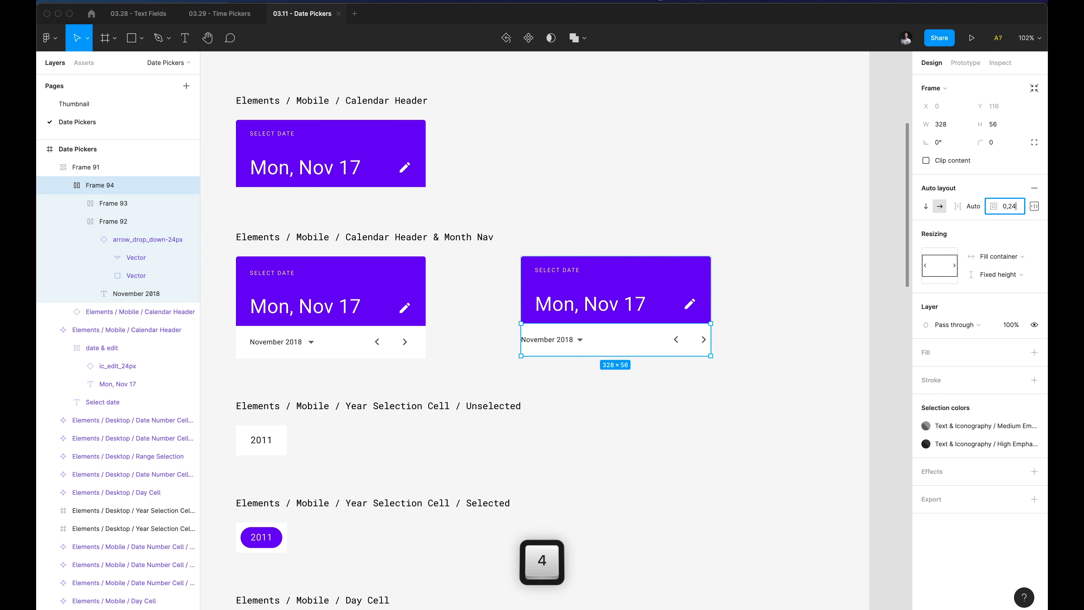
text(,24)
key(Return)
click(857, 303)
Compare the padded month navigation row with the original component beside it.
super+click(585, 341)
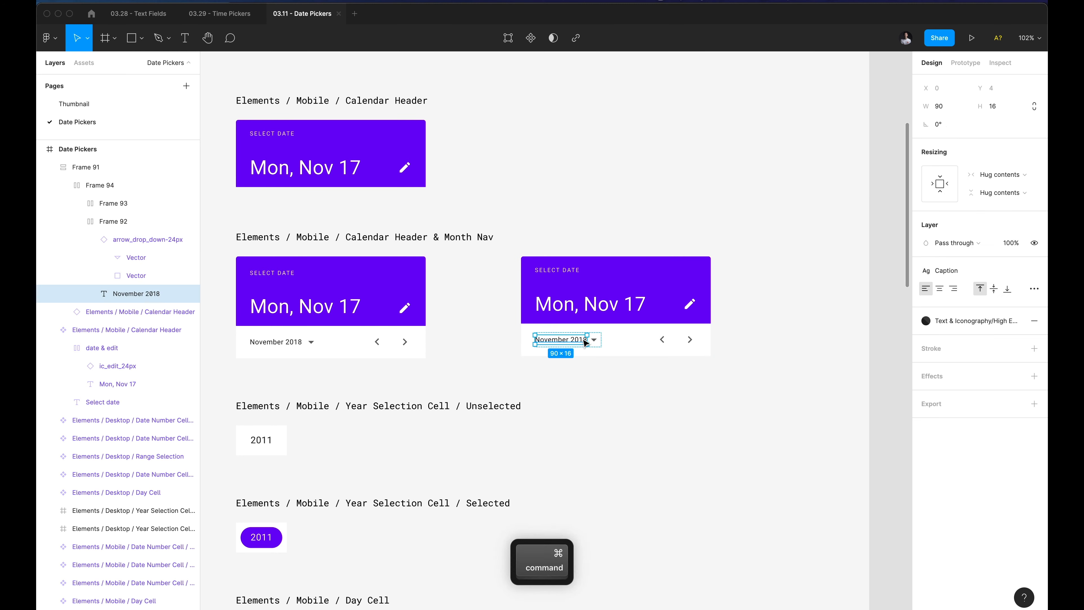
key(shift+Return)
key(shift+Return)
click(560, 370)
scroll(560, 370, down, 3)
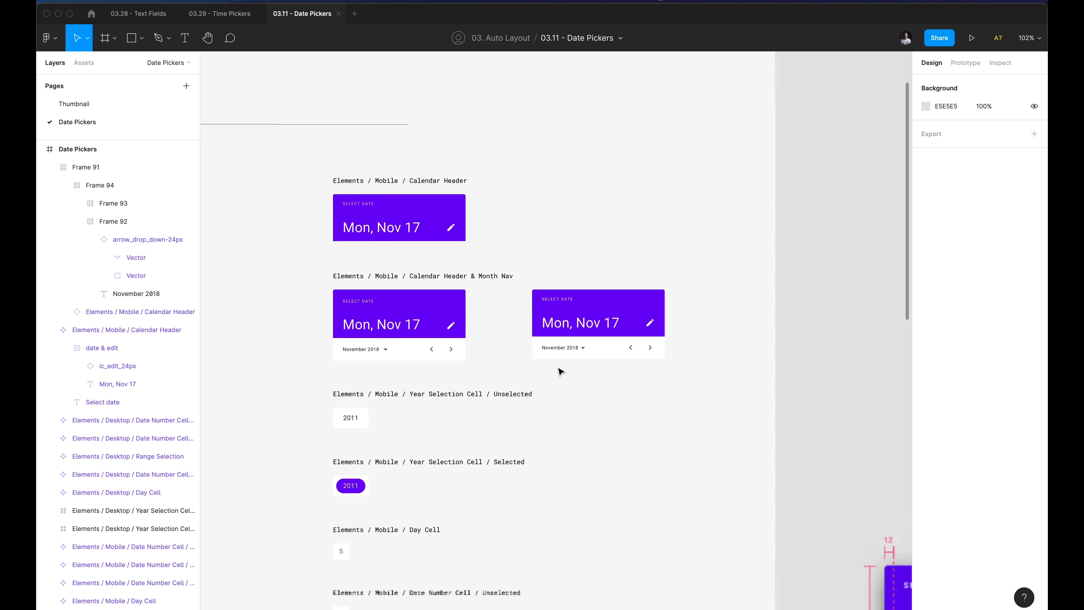
scroll(560, 370, up, 3)
scroll(560, 370, left, 4)
scroll(486, 322, right, 2)
scroll(486, 321, up, 2)
scroll(487, 321, right, 2)
scroll(487, 321, up, 1)
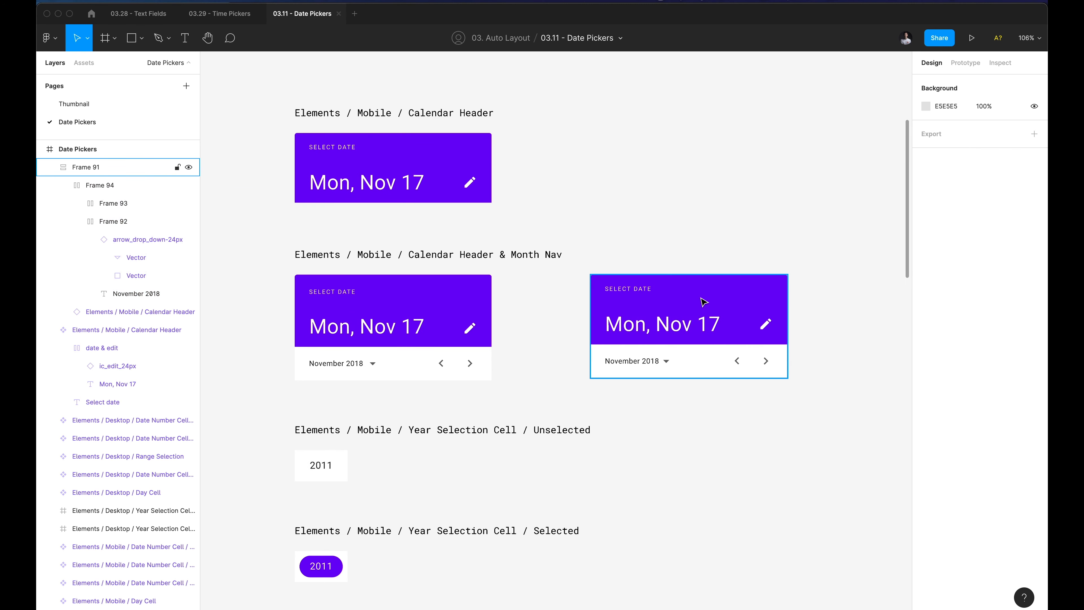
Try widening the nested Calendar Header instance to about 399 to test how the parent frame resizes.
click(702, 300)
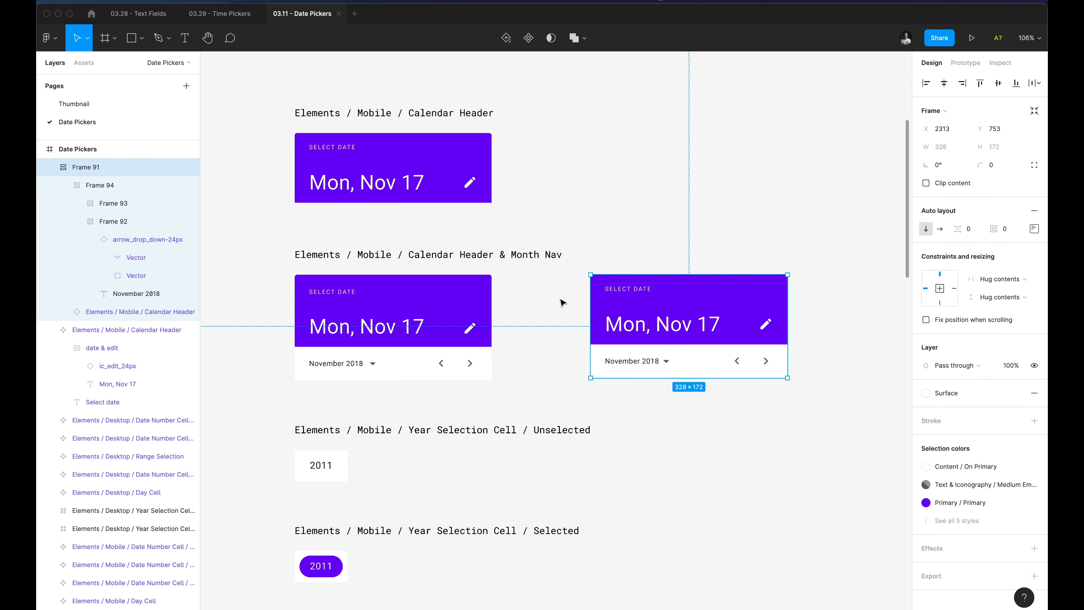
super+click(624, 362)
key(shift+Return)
key(shift+Return)
click(751, 287)
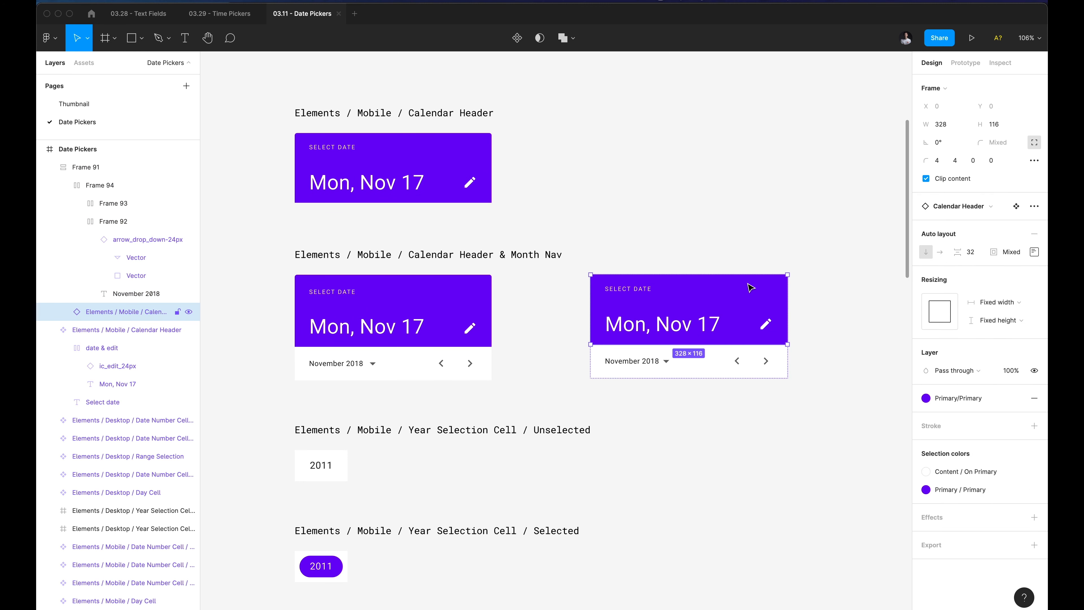
key(super+z)
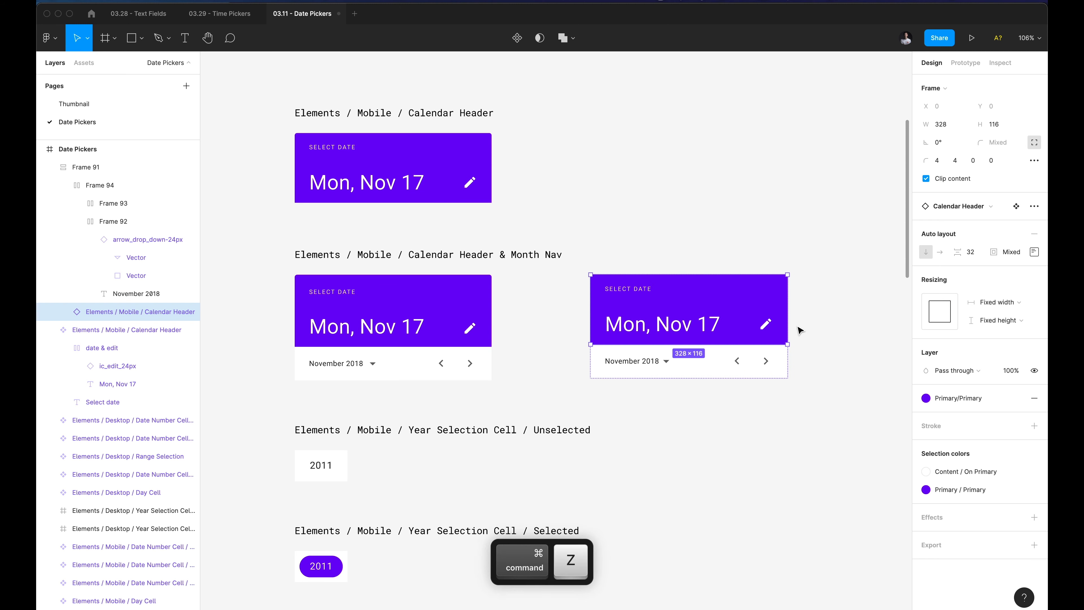
click(954, 321)
drag(734, 318, 830, 310)
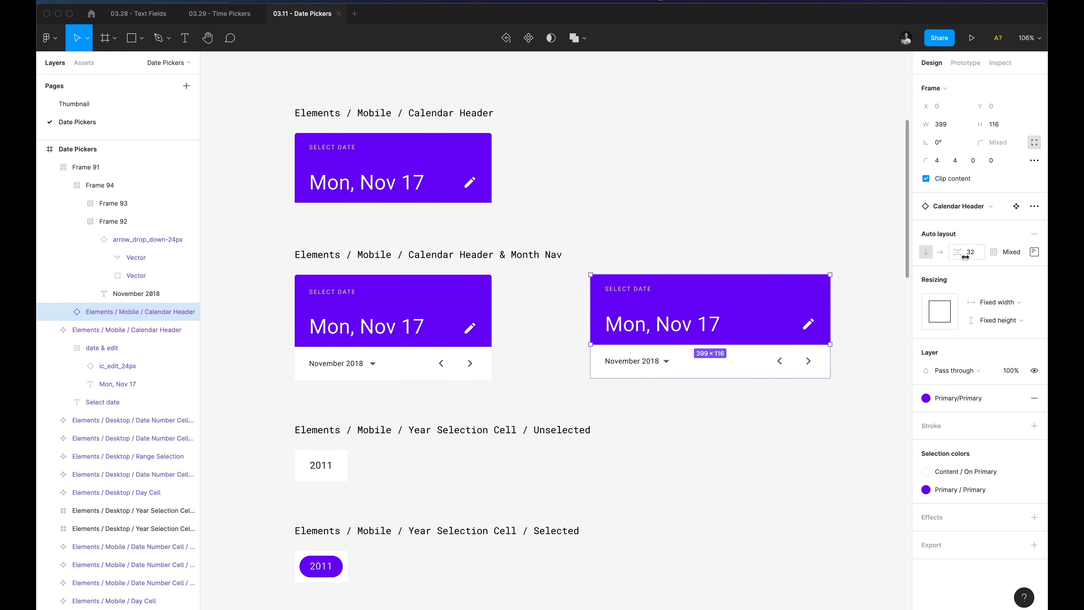
click(783, 200)
click(316, 345)
click(692, 341)
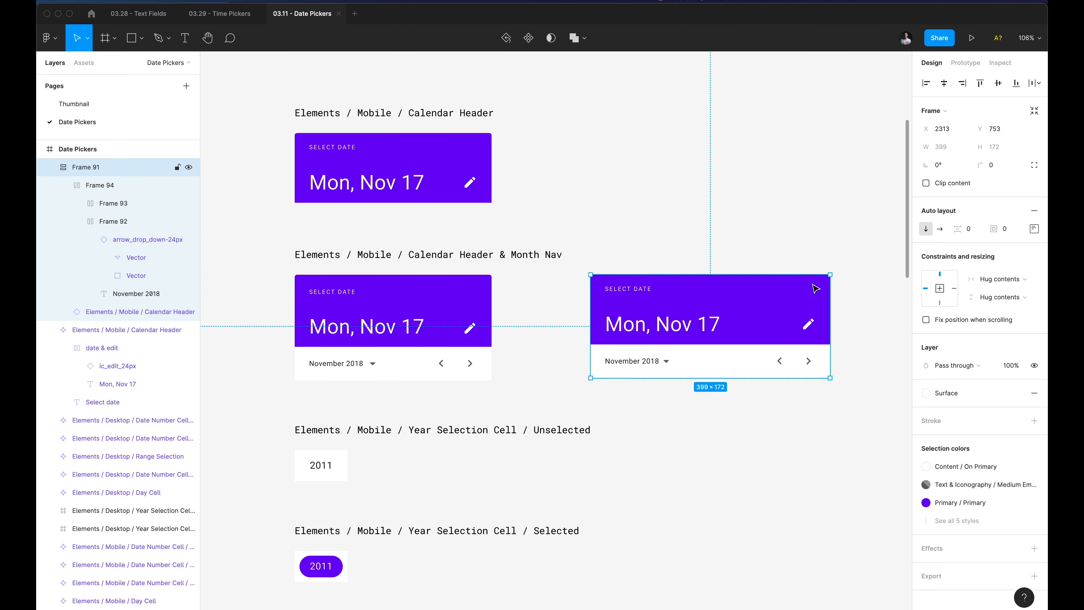
Set the new header and month navigation frame's width to 328.
drag(828, 290, 811, 291)
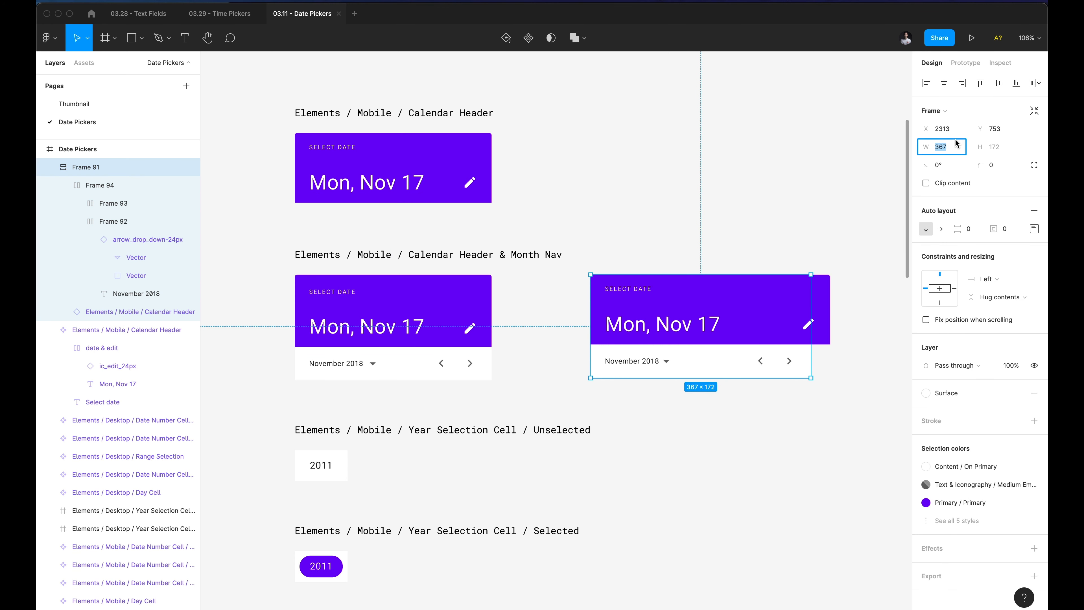
text(328)
key(Return)
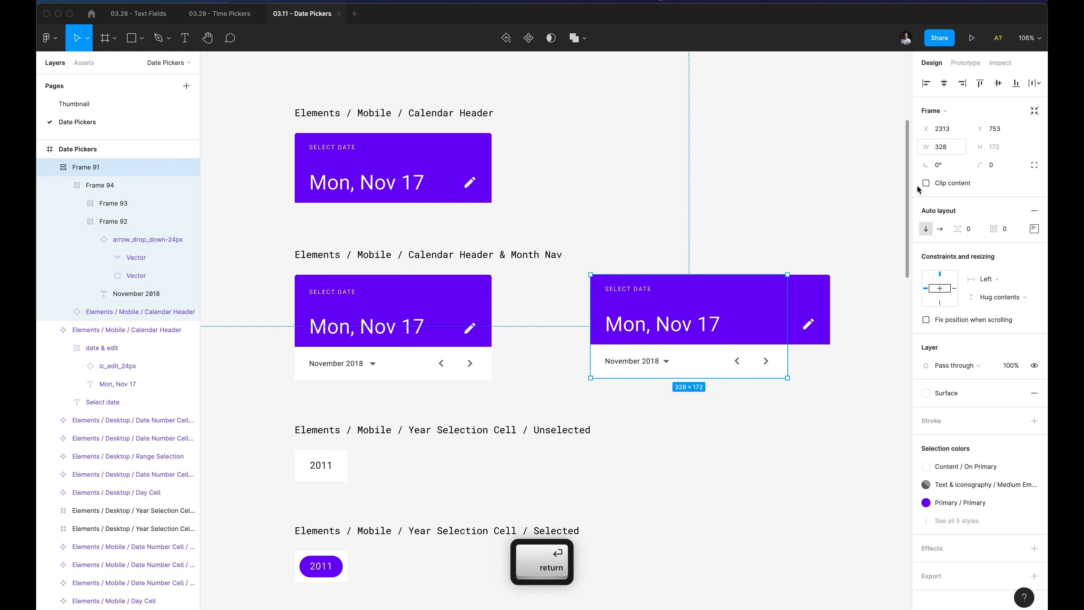
Make the nested Calendar Header instance fill its container's width.
super+click(820, 310)
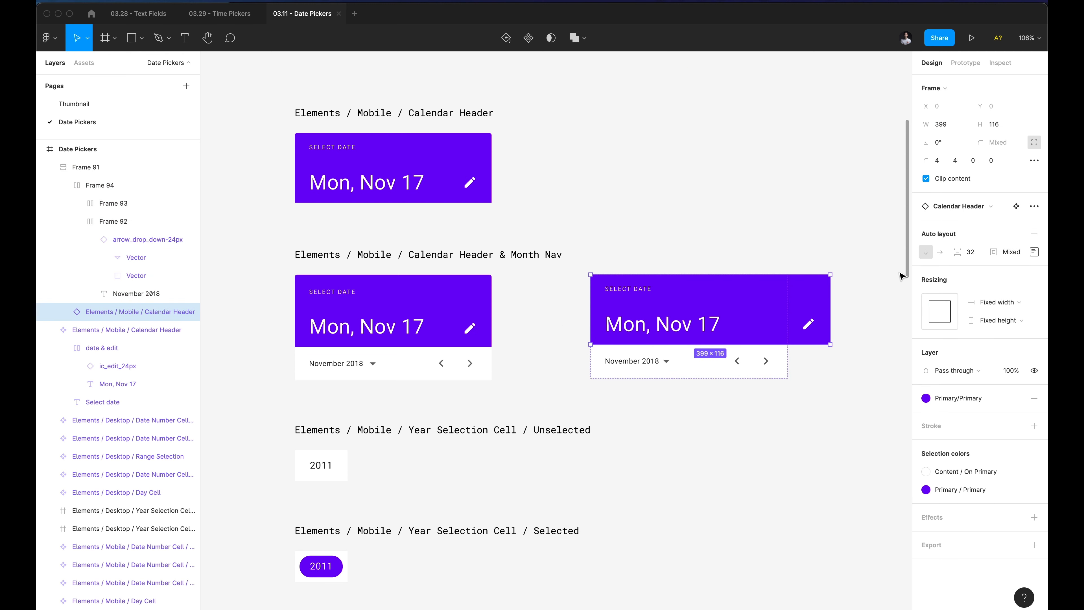
click(955, 314)
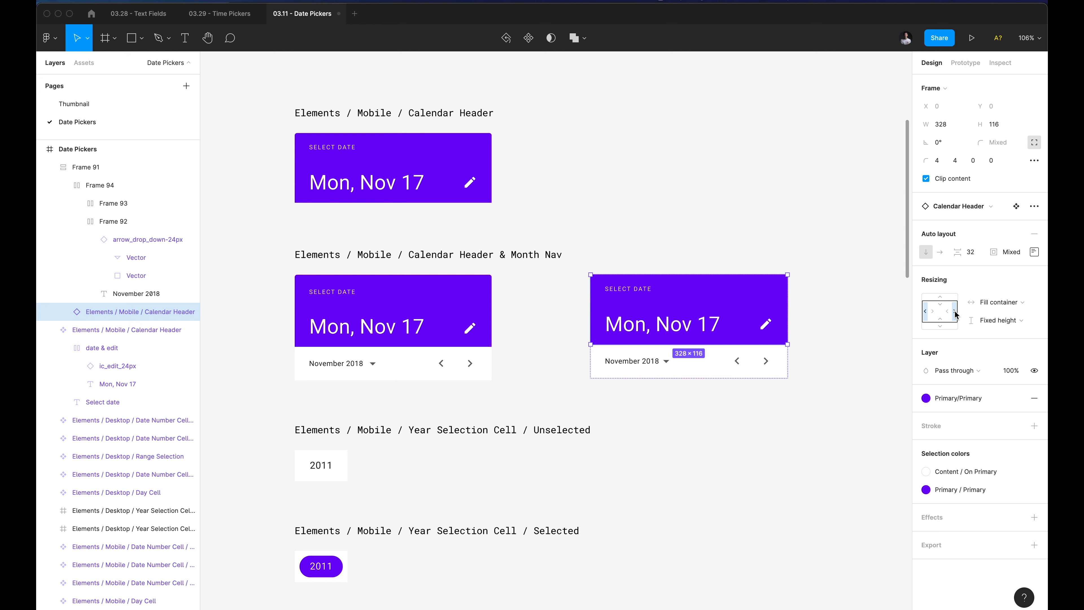
click(834, 265)
click(709, 296)
scroll(709, 296, down, 5)
scroll(706, 295, down, 2)
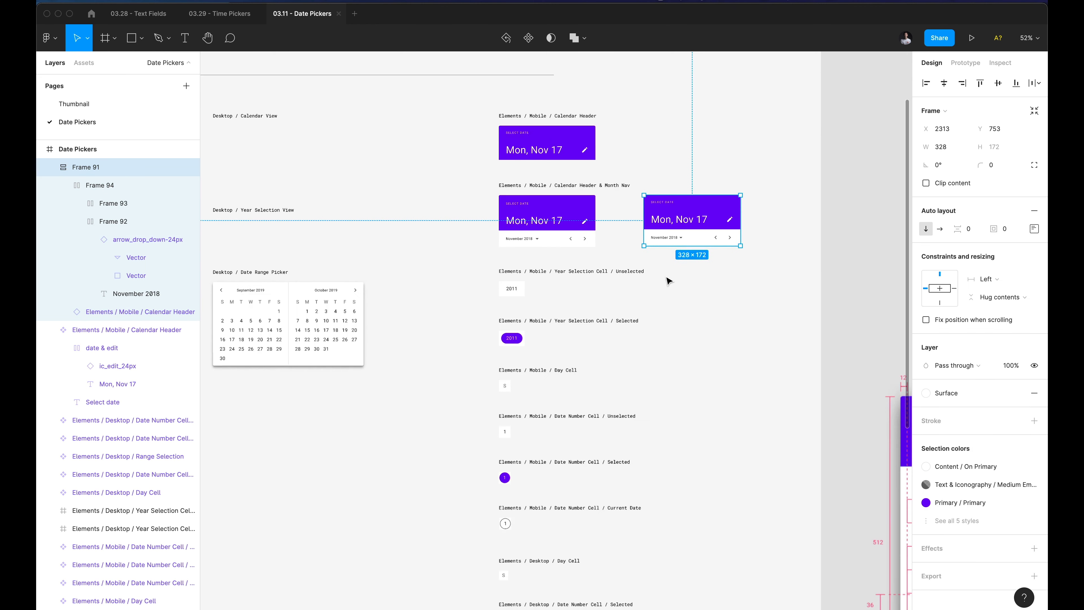
click(664, 278)
Rename the new frame with the original's name, Elements / Mobile / Calendar Header & Month Nav, and convert it into a component.
scroll(661, 275, up, 5)
scroll(581, 243, up, 3)
click(523, 247)
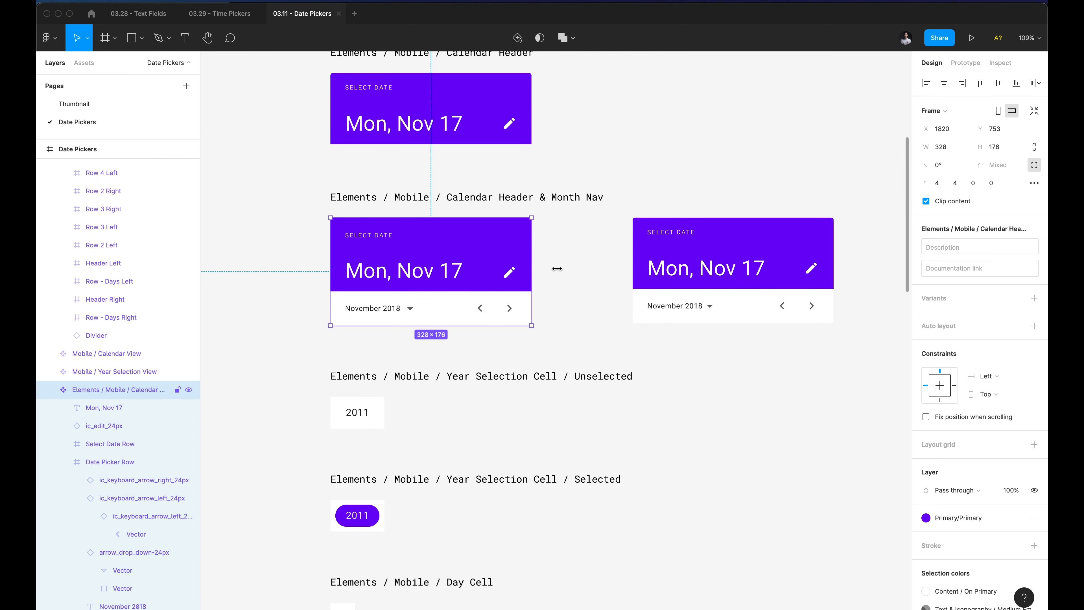
key(ctrl+r)
key(ctrl+c)
click(696, 276)
key(ctrl+r)
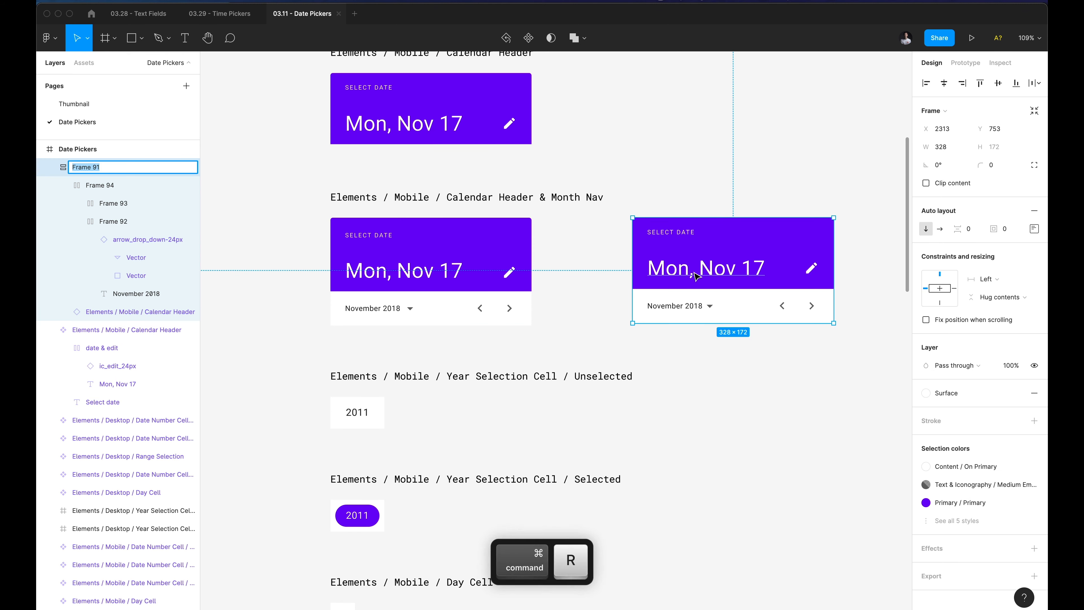
key(Return)
key(alt+super+k)
Move the new header and month navigation component to the original's position and delete the original component.
shift+click(515, 310)
drag(732, 272, 579, 273)
click(788, 261)
key(BackSpace)
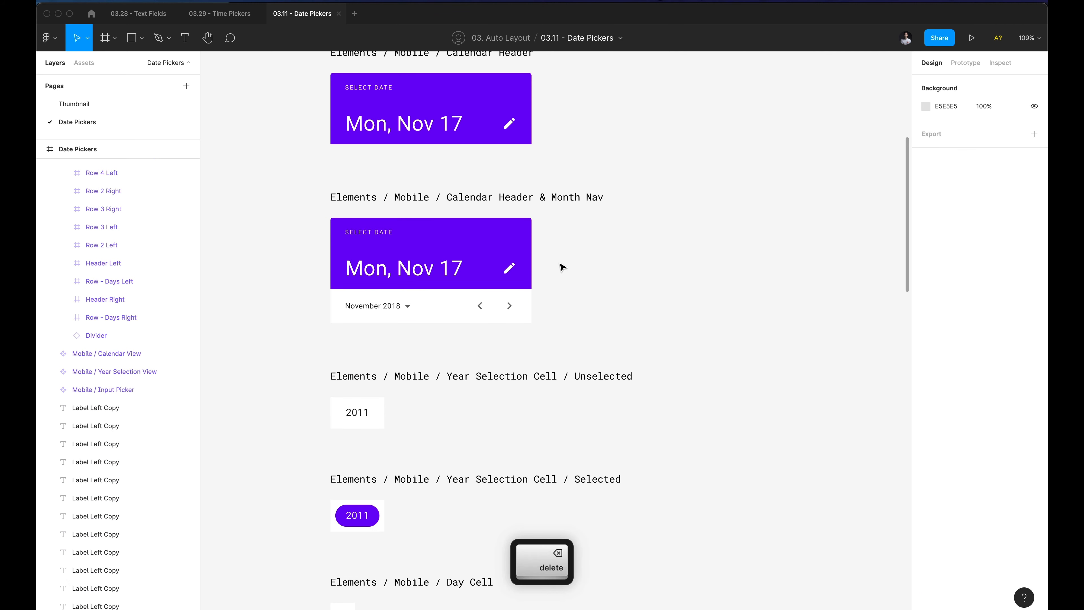
Examine the Elements / Mobile / Year Selection Cell / Unselected component and its size.
scroll(563, 267, down, 5)
scroll(537, 218, left, 1)
scroll(537, 217, up, 2)
scroll(537, 218, right, 2)
scroll(537, 218, up, 5)
scroll(537, 218, down, 5)
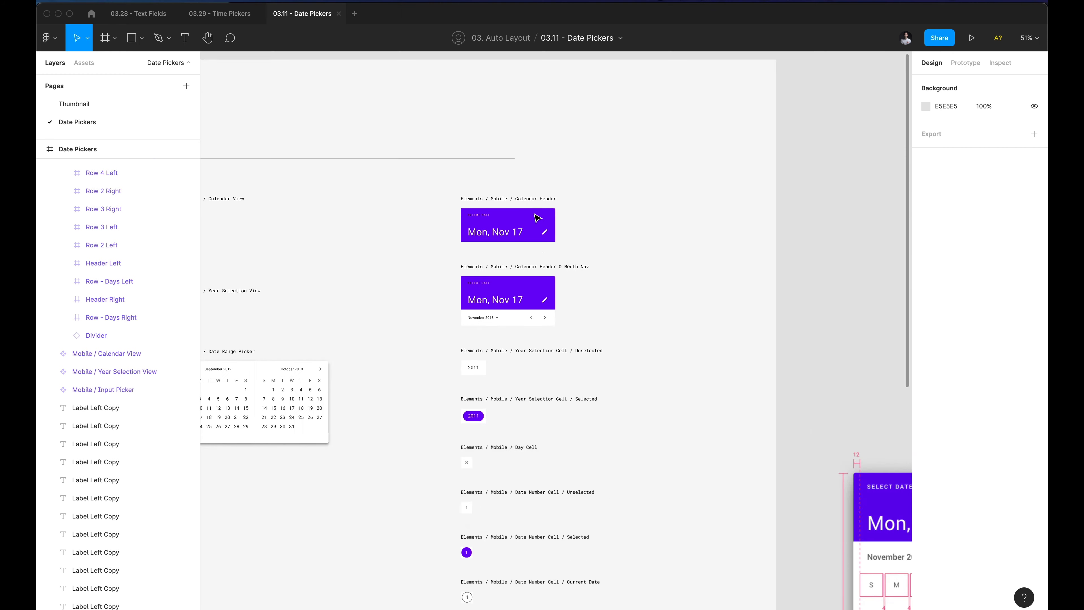
scroll(537, 218, down, 5)
click(470, 181)
scroll(470, 182, up, 5)
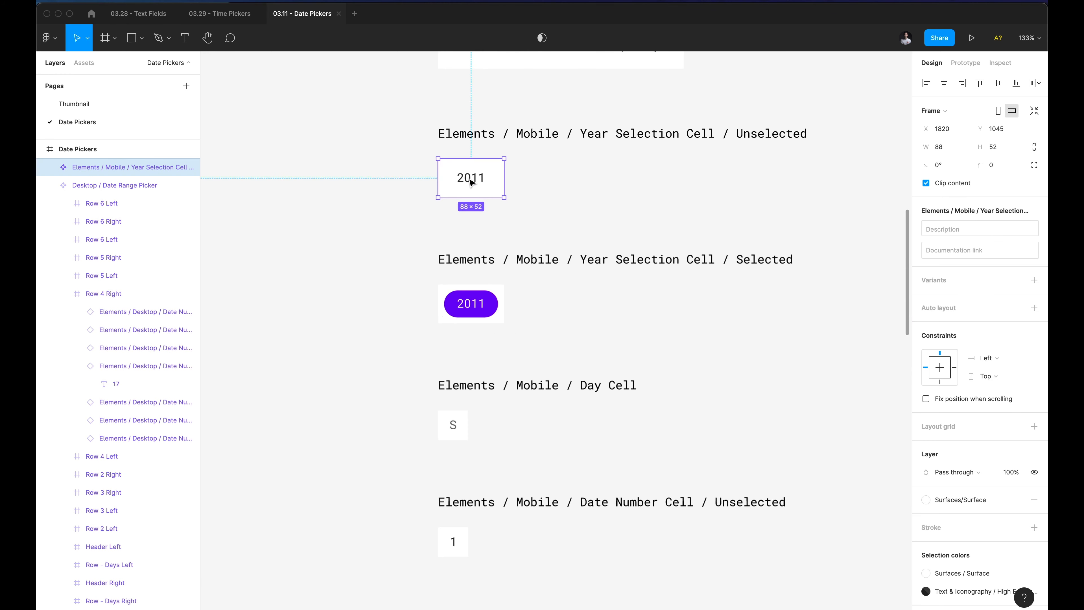
click(520, 205)
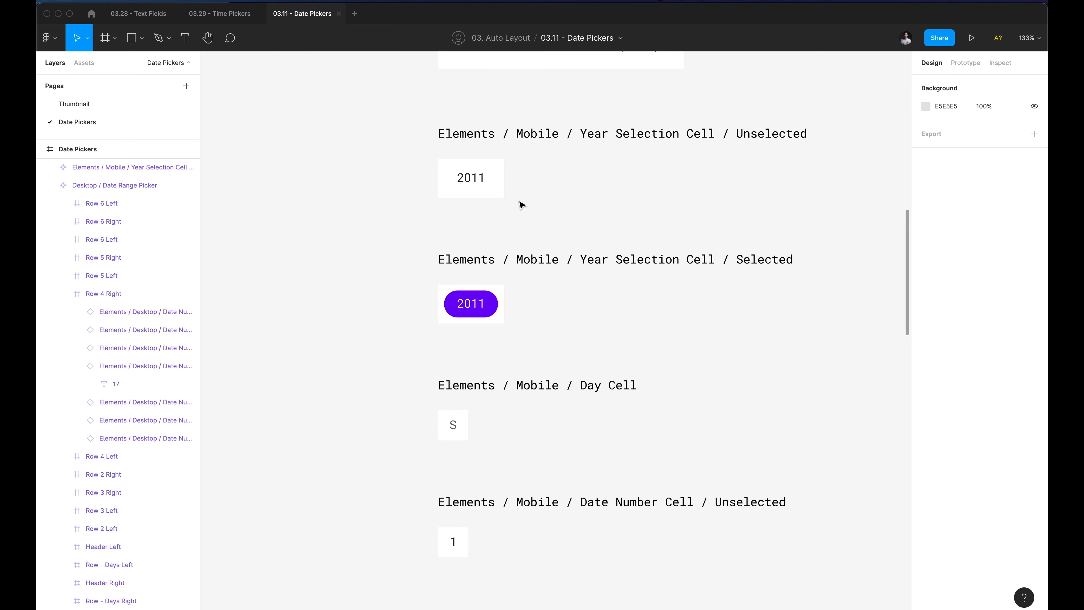
Examine how the year selection cells are used in the Mobile / Year Selection View.
scroll(521, 205, down, 3)
scroll(520, 205, up, 5)
click(459, 283)
scroll(458, 284, down, 4)
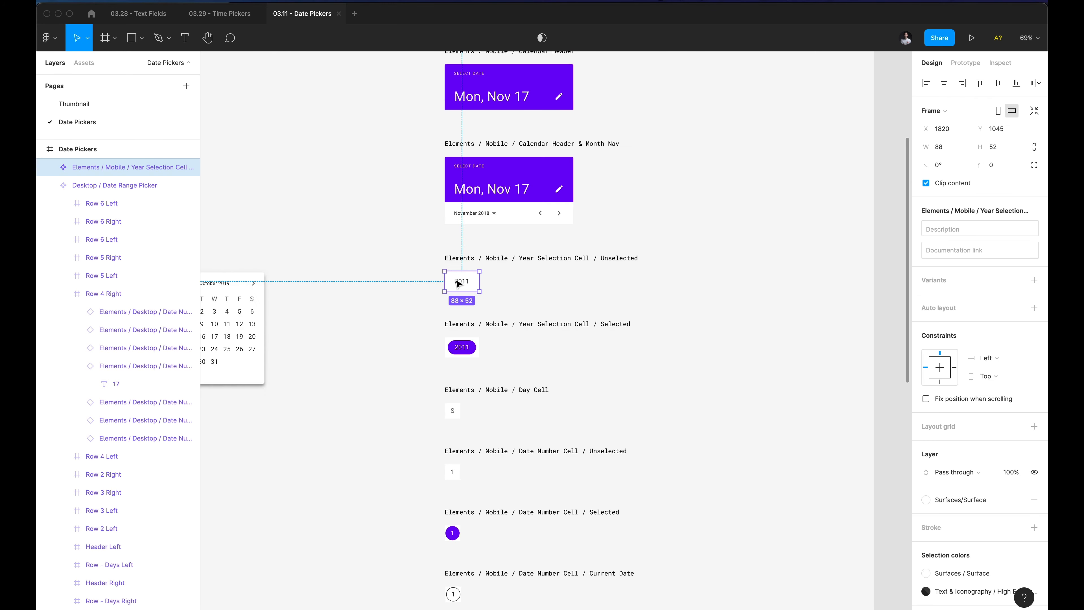
scroll(459, 283, left, 6)
scroll(337, 255, left, 10)
scroll(334, 255, down, 3)
scroll(335, 256, right, 4)
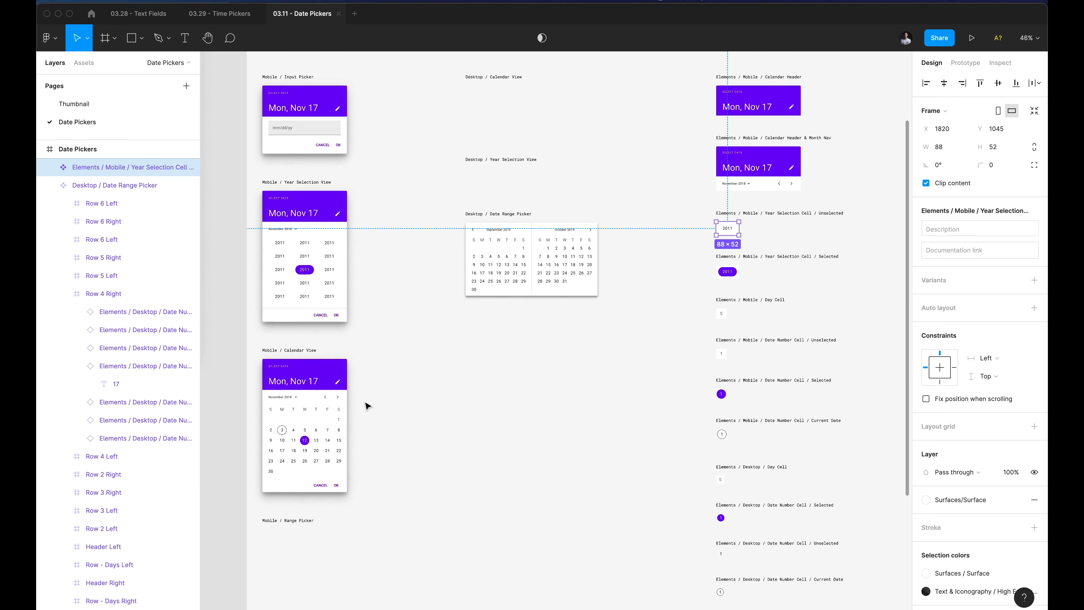
scroll(358, 429, up, 3)
scroll(307, 290, up, 4)
scroll(308, 292, up, 1)
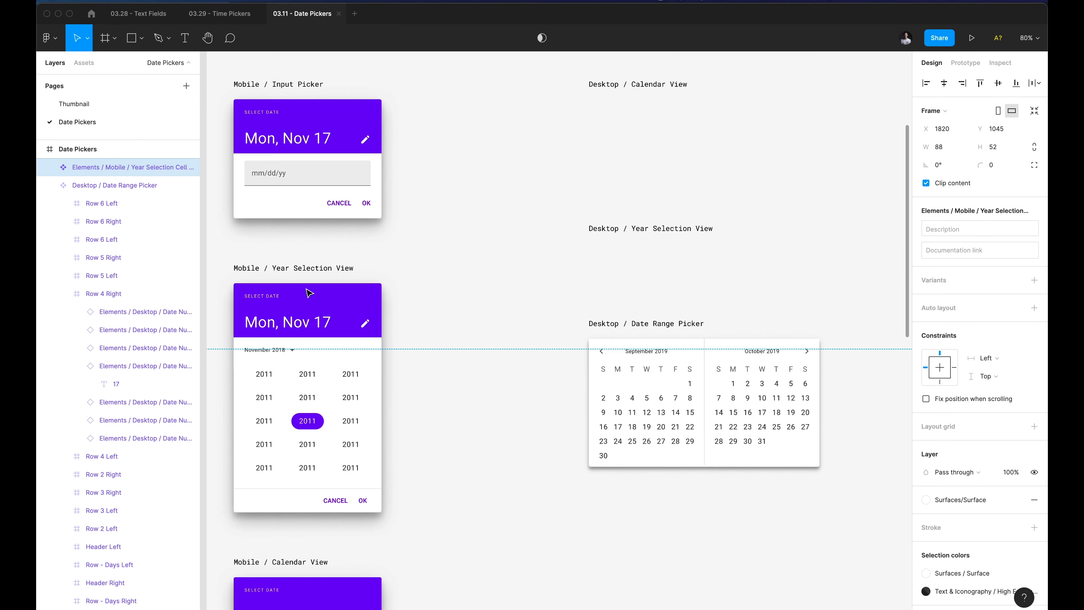
Compare the standalone unselected year cell component with the mobile date picker layouts.
click(465, 269)
scroll(465, 269, down, 3)
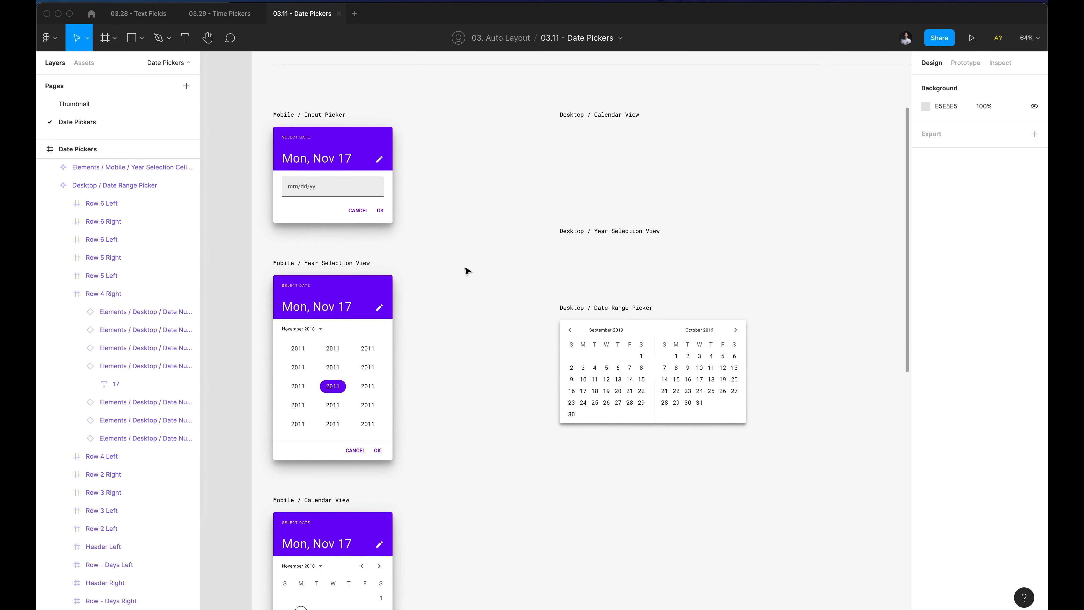
click(315, 251)
click(396, 286)
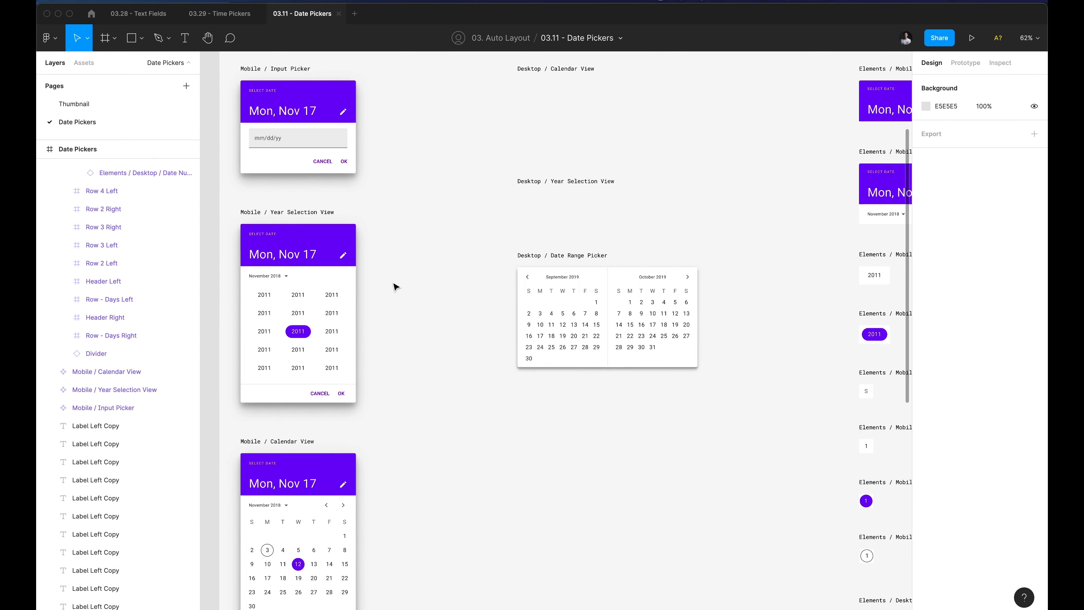
scroll(399, 284, down, 3)
scroll(512, 273, right, 3)
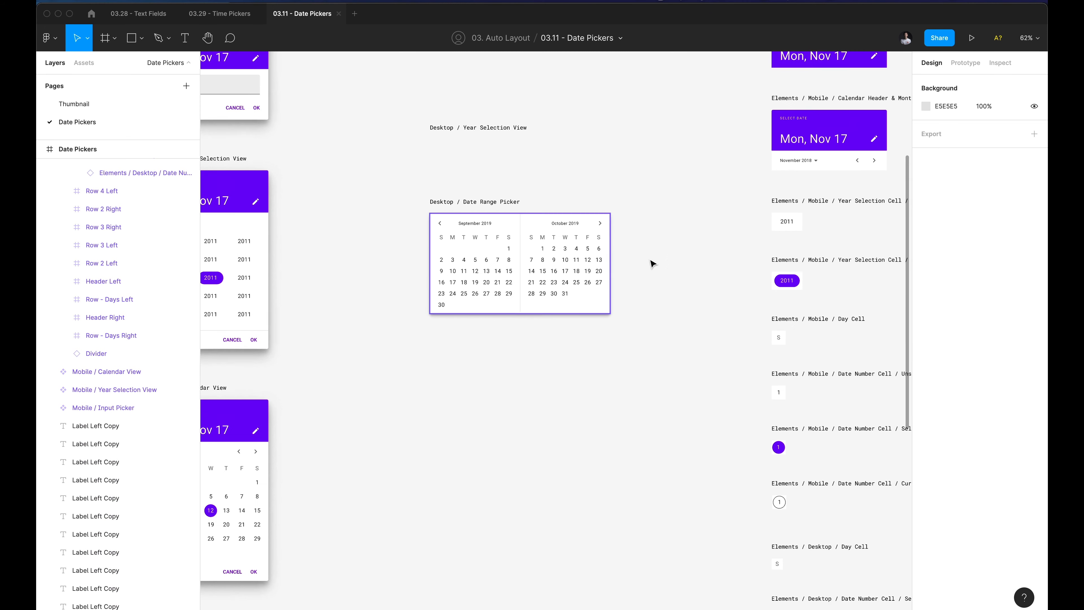
click(801, 221)
scroll(802, 221, up, 5)
scroll(774, 231, down, 2)
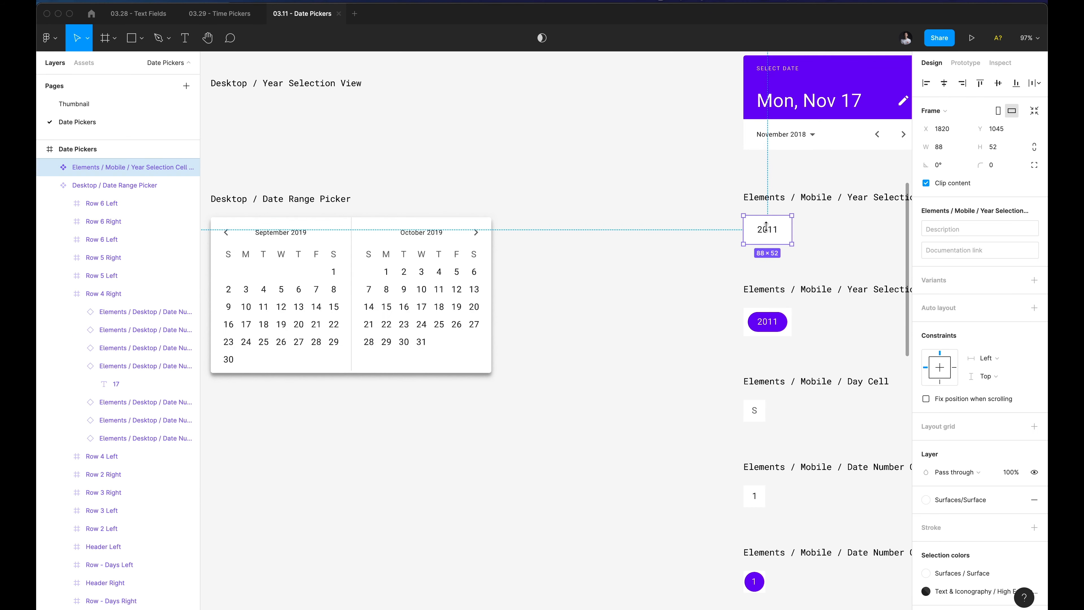
scroll(618, 200, right, 5)
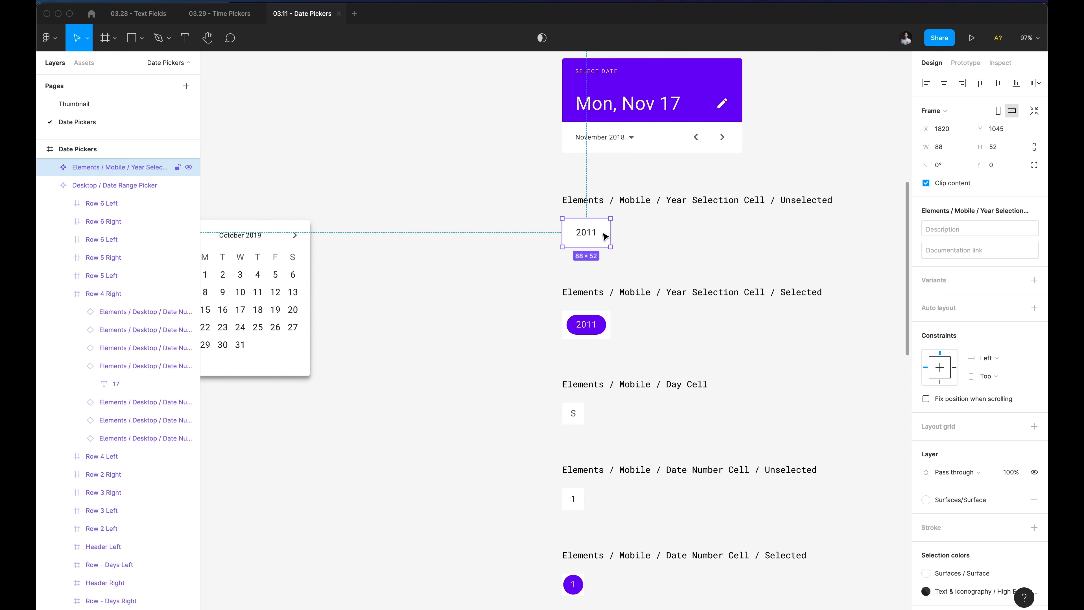
scroll(605, 236, down, 3)
scroll(538, 213, left, 5)
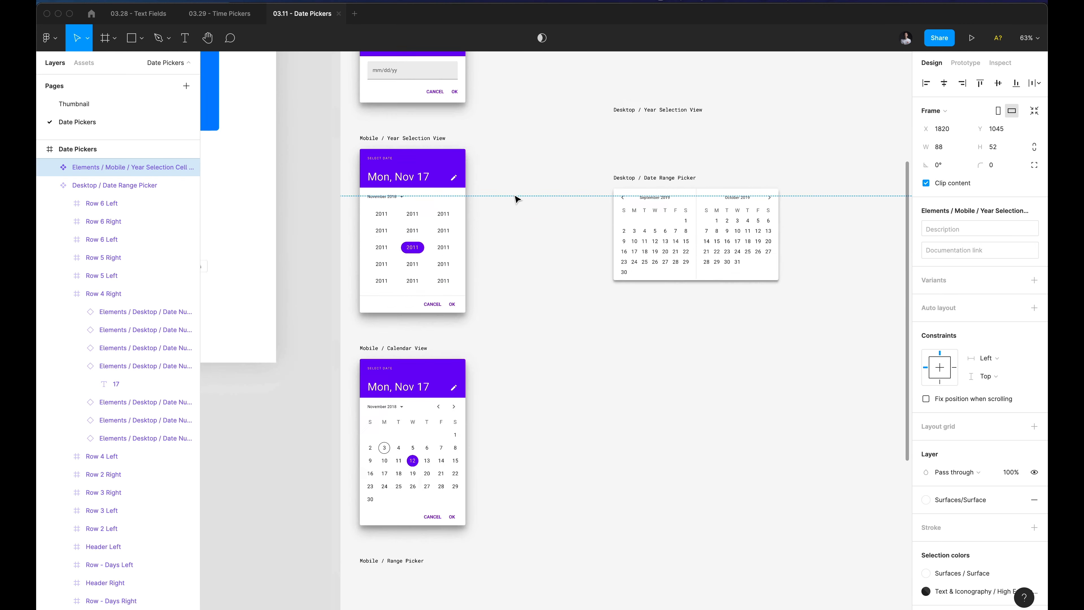
Move the Desktop views and Elements columns about 460 px to the right to free space beside the mobile views.
scroll(515, 199, down, 3)
click(553, 157)
drag(527, 159, 462, 212)
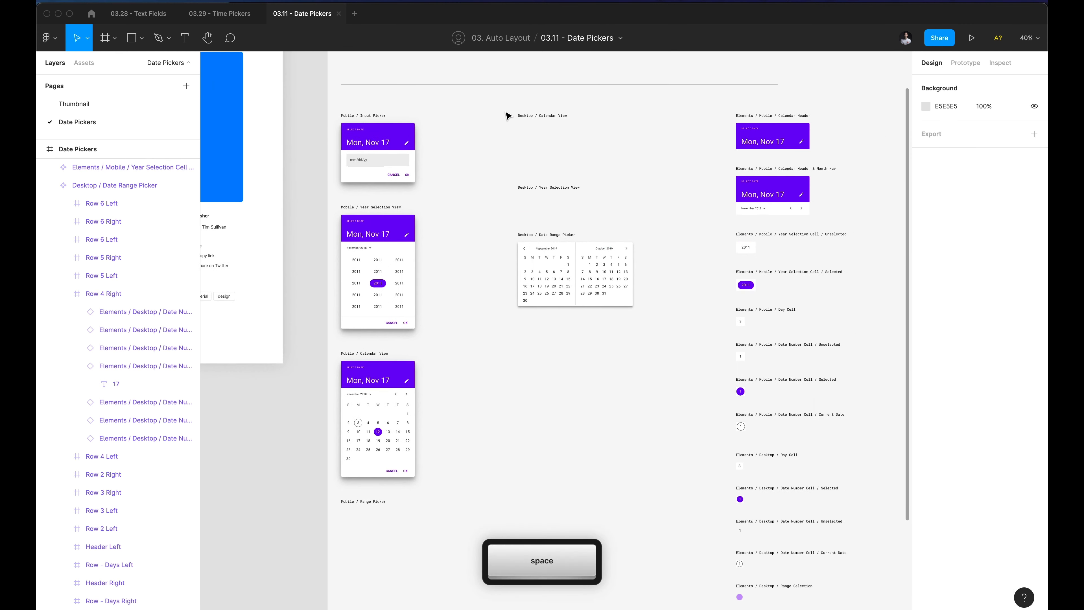
scroll(515, 124, down, 3)
scroll(503, 140, up, 1)
drag(496, 139, 722, 528)
drag(644, 275, 713, 274)
click(662, 257)
Place instances of Calendar Header & Month Nav and the mobile Year Selection Cell / Unselected beside the Mobile / Year Selection View.
click(699, 208)
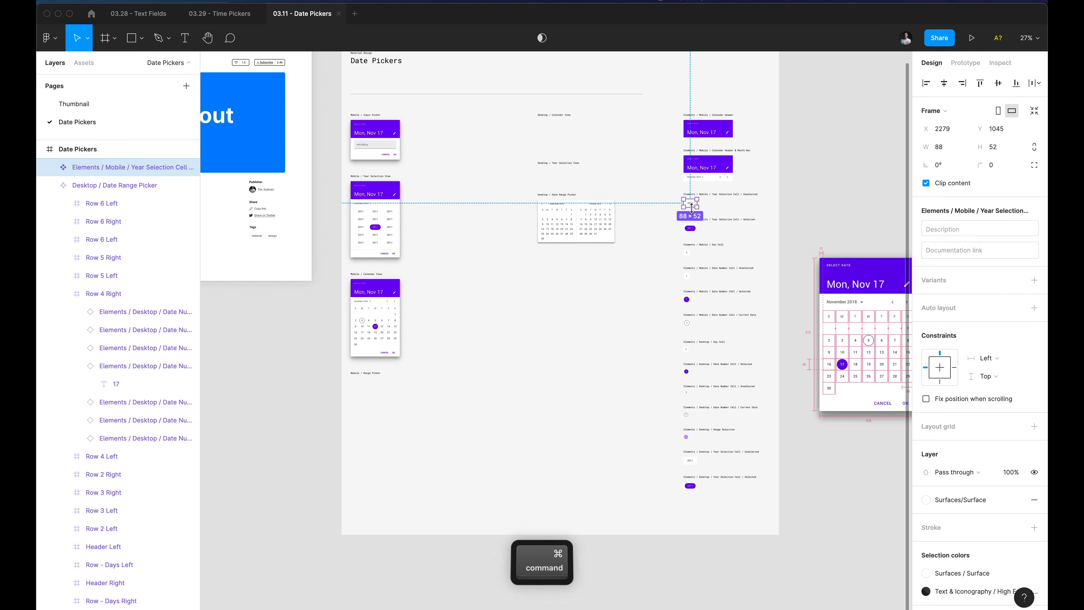
key(super+x)
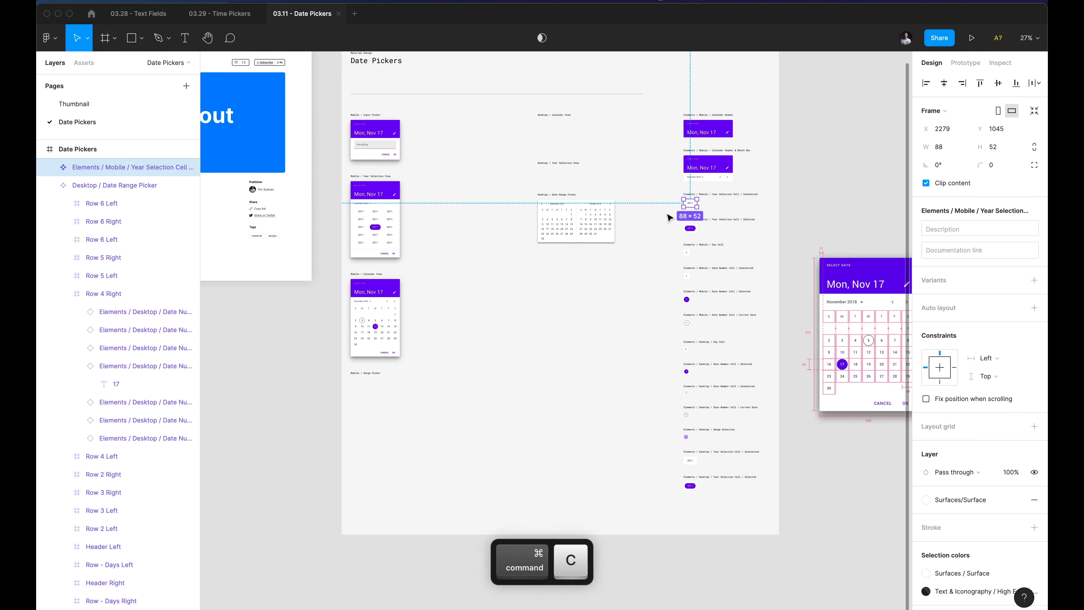
key(shift)
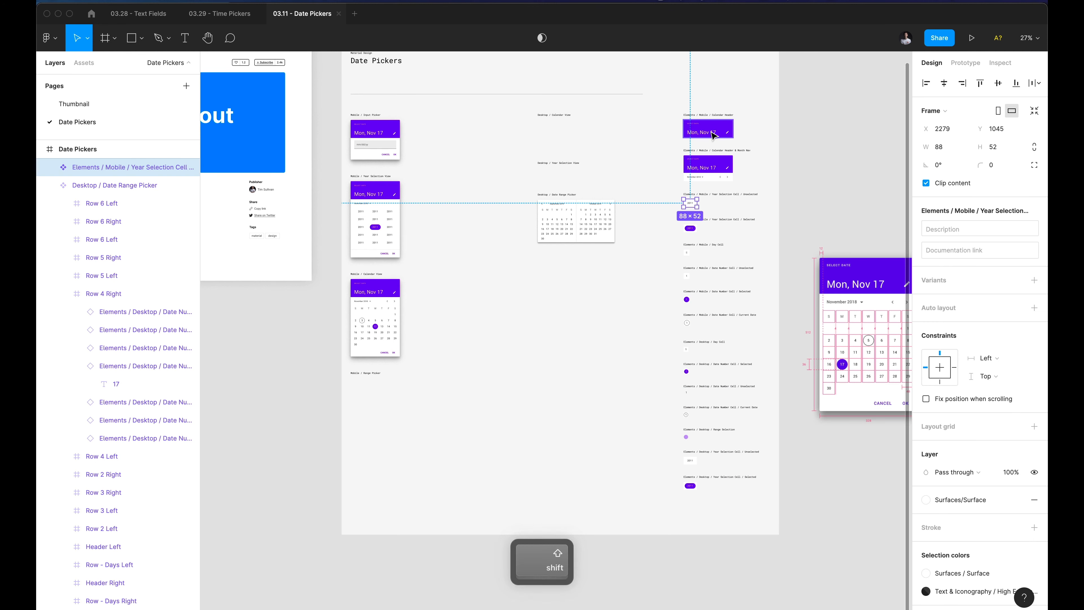
shift+click(714, 169)
drag(713, 169, 459, 189)
click(440, 266)
scroll(423, 197, up, 5)
scroll(427, 181, up, 4)
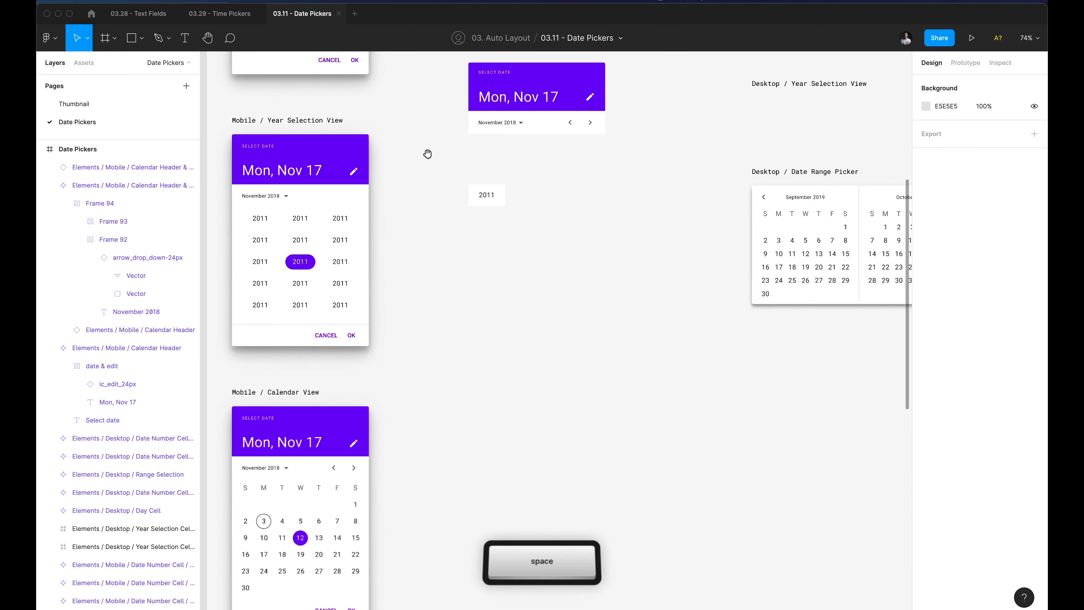
Align the header instance with the top of the Mobile / Year Selection View and position the year cell instance just below the header.
click(570, 191)
drag(570, 191, 588, 257)
click(541, 291)
shift+click(570, 232)
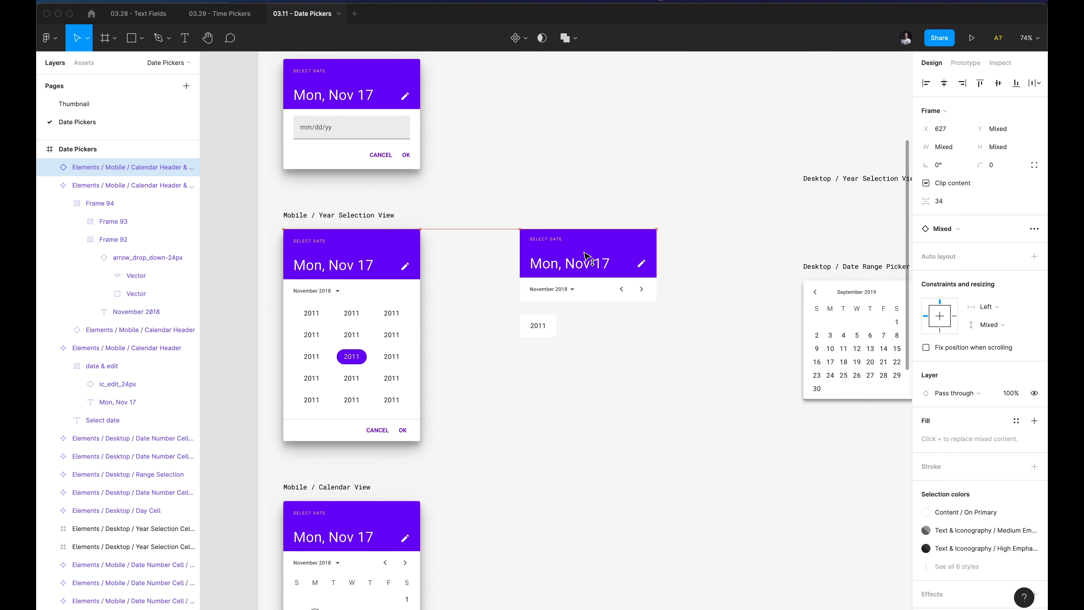
click(548, 308)
click(552, 326)
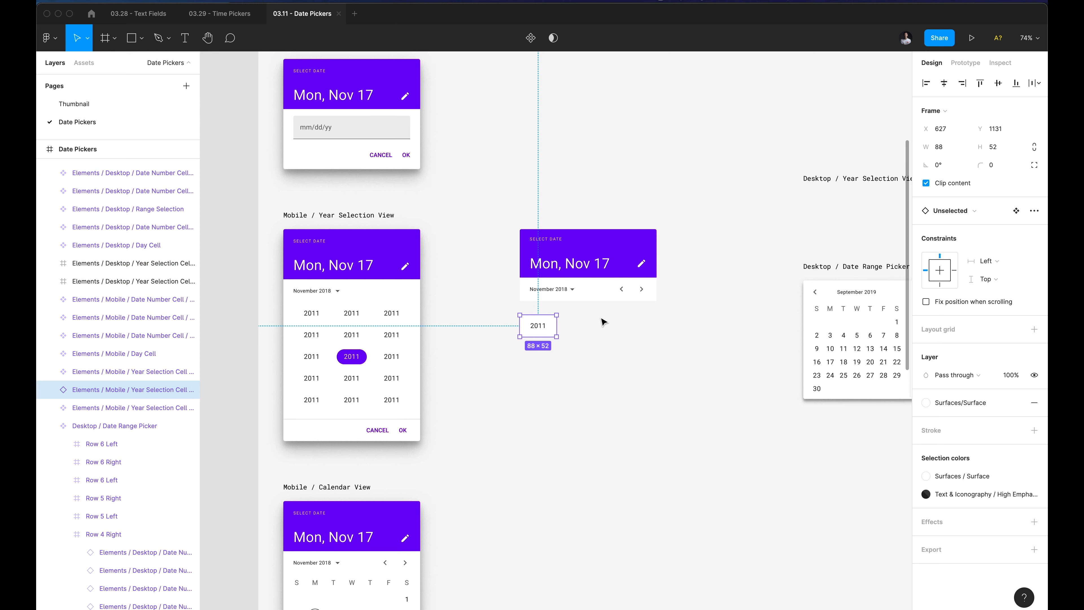
Hide the previous and next month arrow icons in the placed Calendar Header & Month Nav instance.
super+click(623, 291)
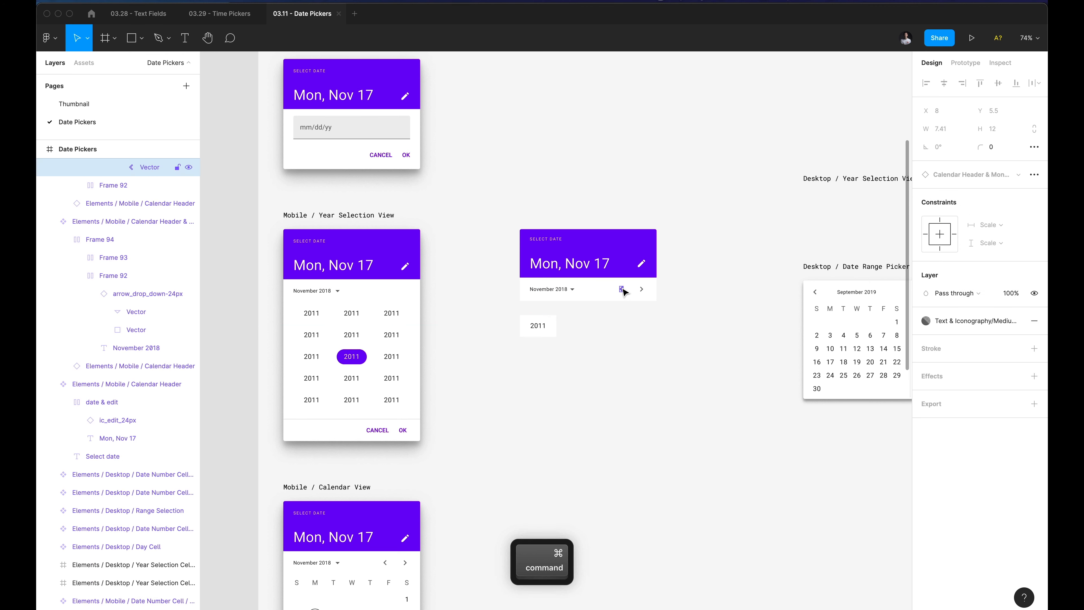
key(shift+Return)
key(shift+Return)
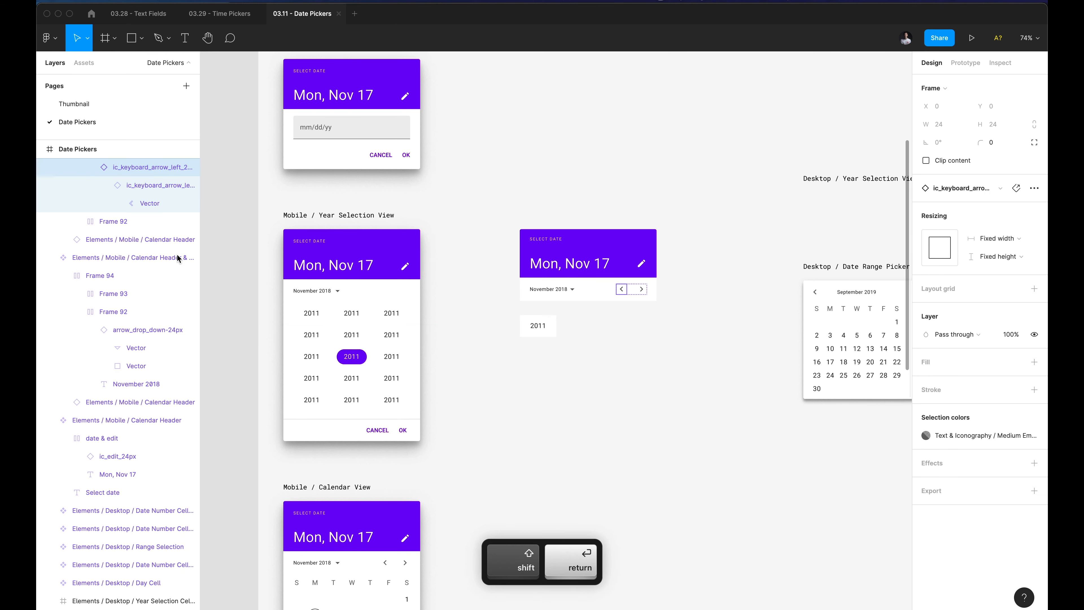
super+click(127, 220)
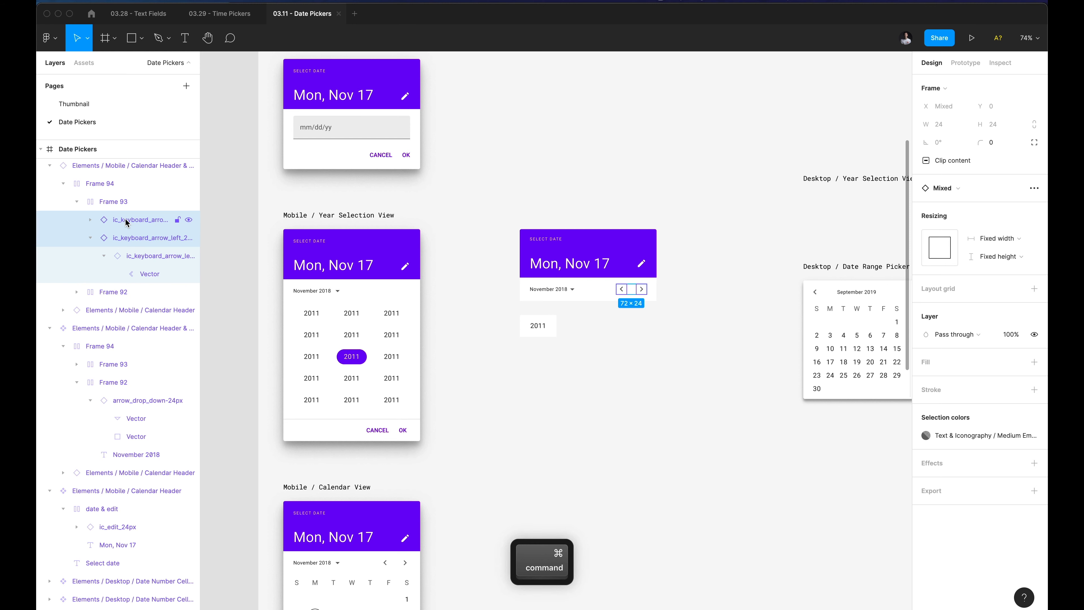
key(Escape)
click(76, 201)
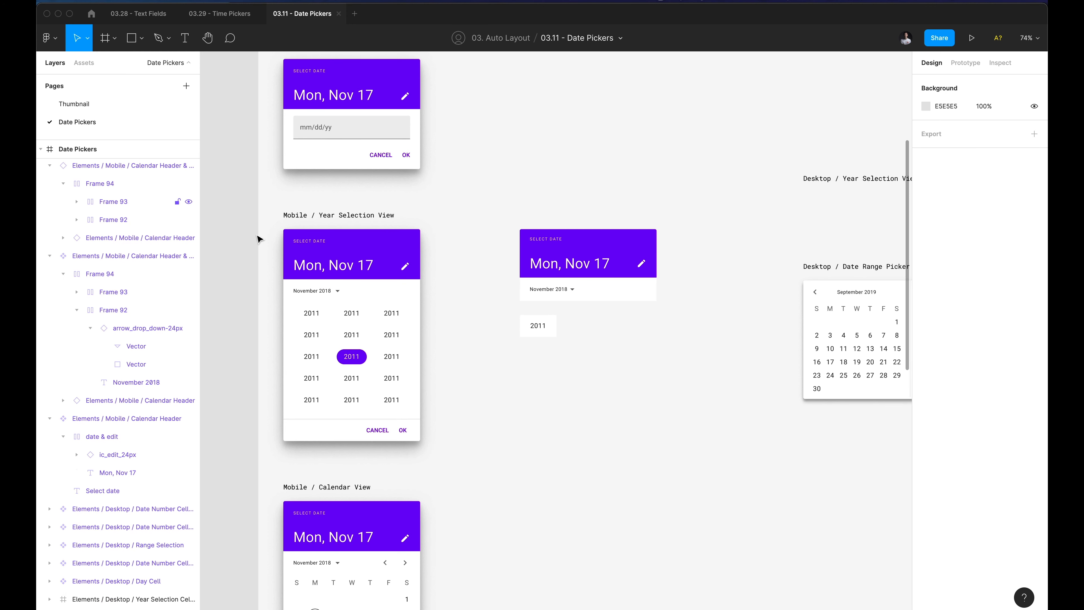
Inspect the November 2018 label and the auto layout settings of its parent frames in the header instance.
click(560, 292)
super+click(561, 292)
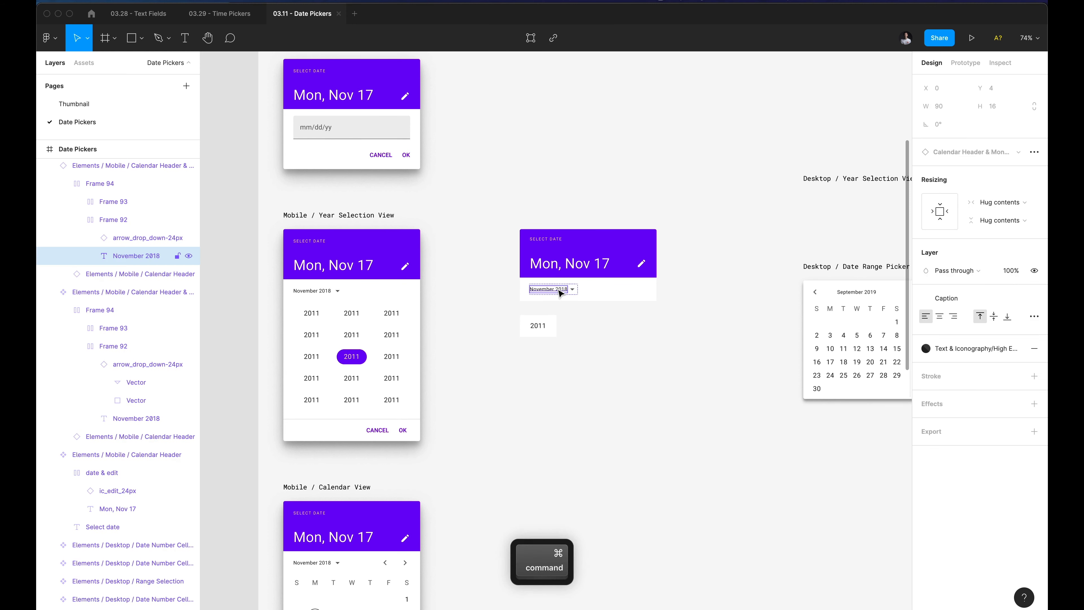
key(shift+Return)
key(shift+Return)
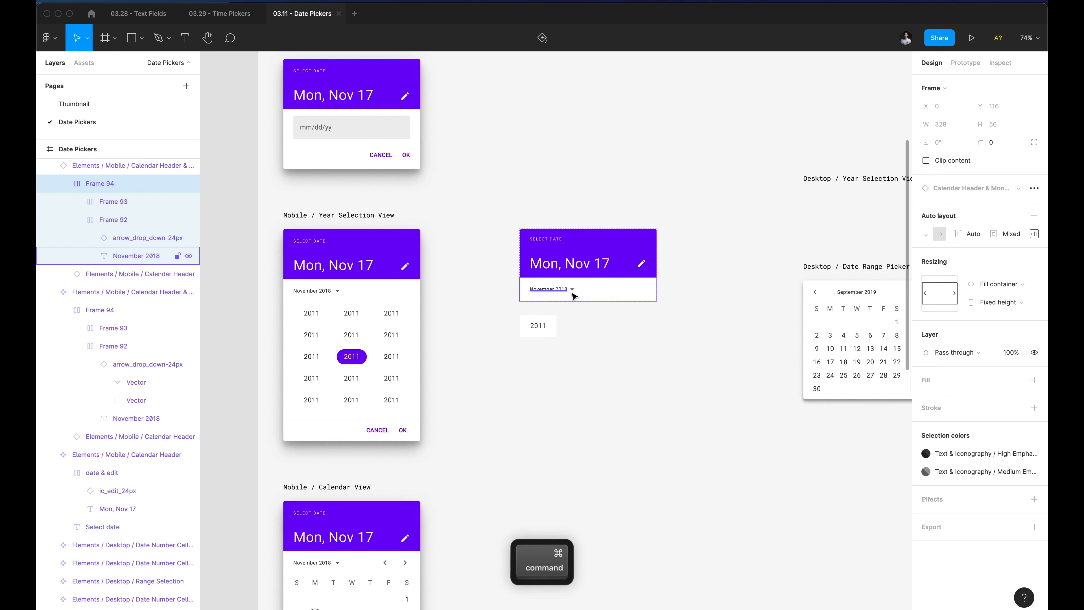
super+click(632, 300)
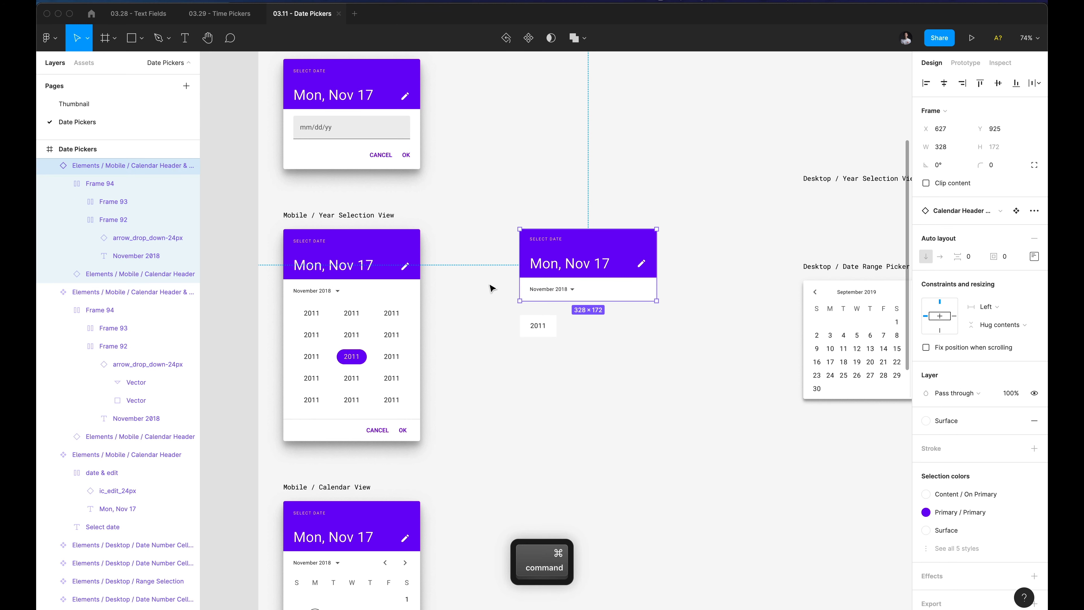
click(478, 294)
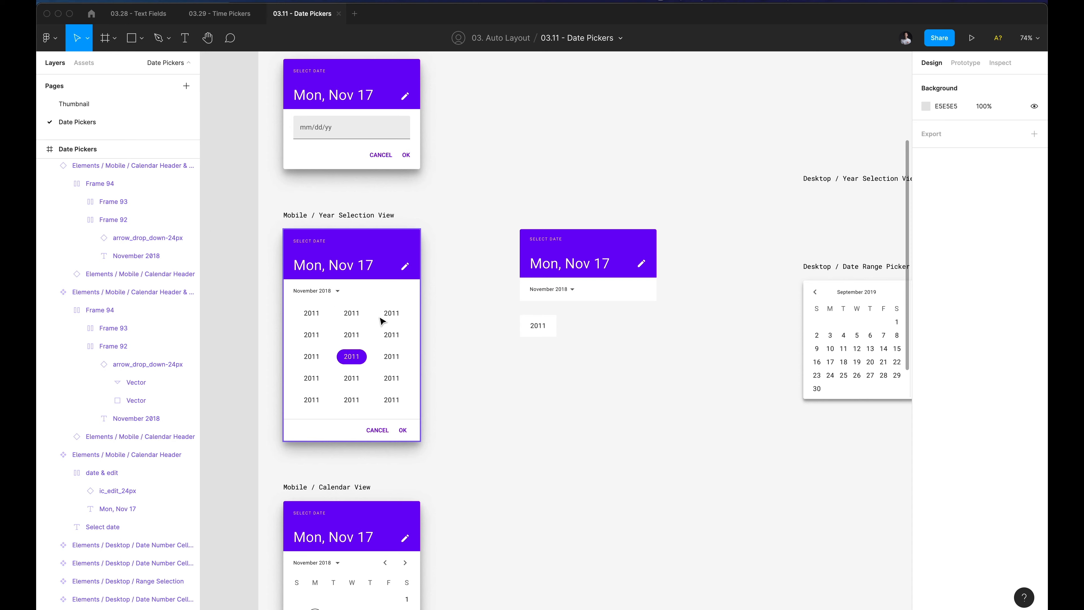
Examine the spacing and cell dimensions in the redlined mobile calendar specification outside the Date Pickers frame.
scroll(382, 321, down, 10)
scroll(382, 321, down, 2)
scroll(382, 321, right, 2)
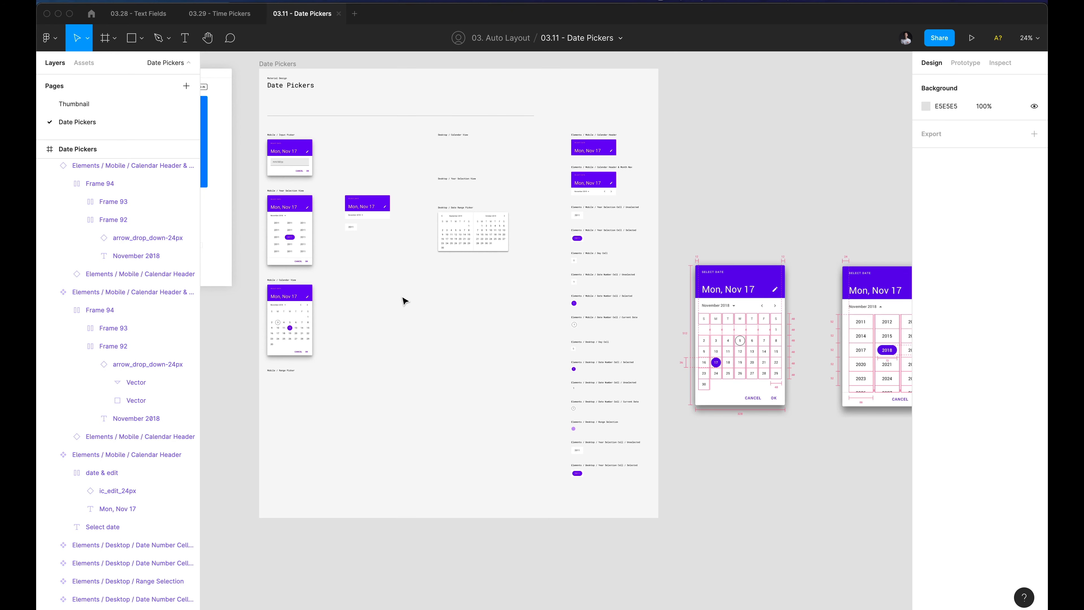
scroll(740, 324, up, 10)
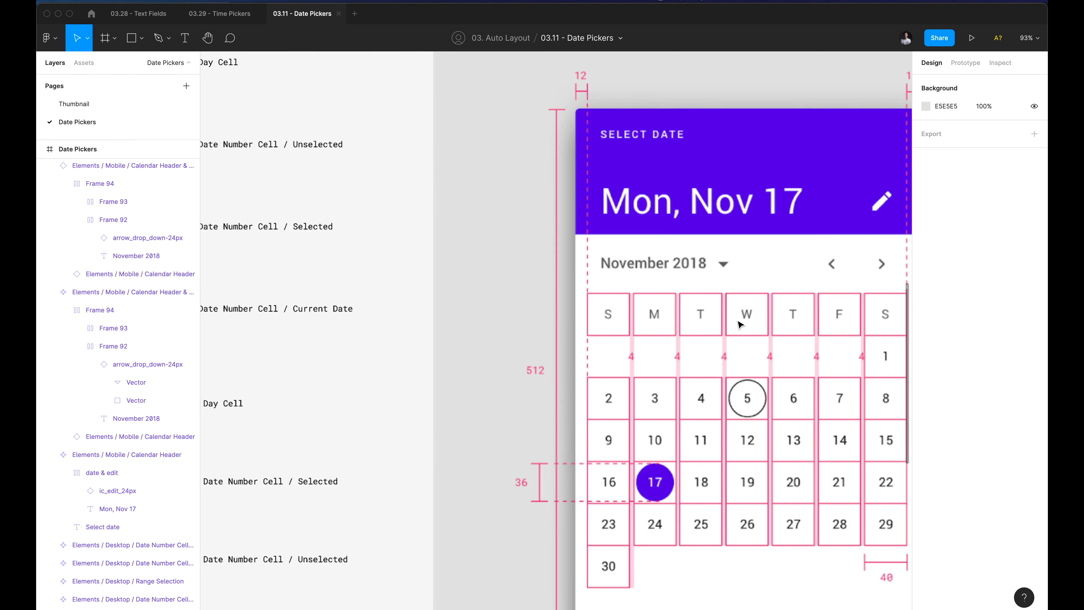
scroll(730, 308, down, 2)
scroll(726, 295, right, 2)
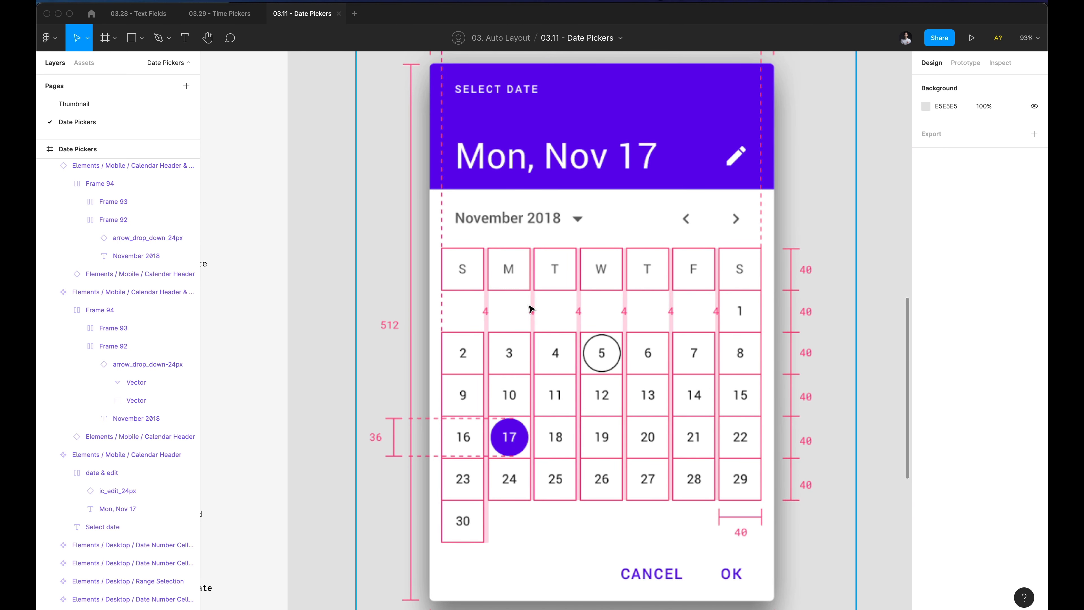
scroll(532, 309, down, 5)
scroll(532, 309, left, 10)
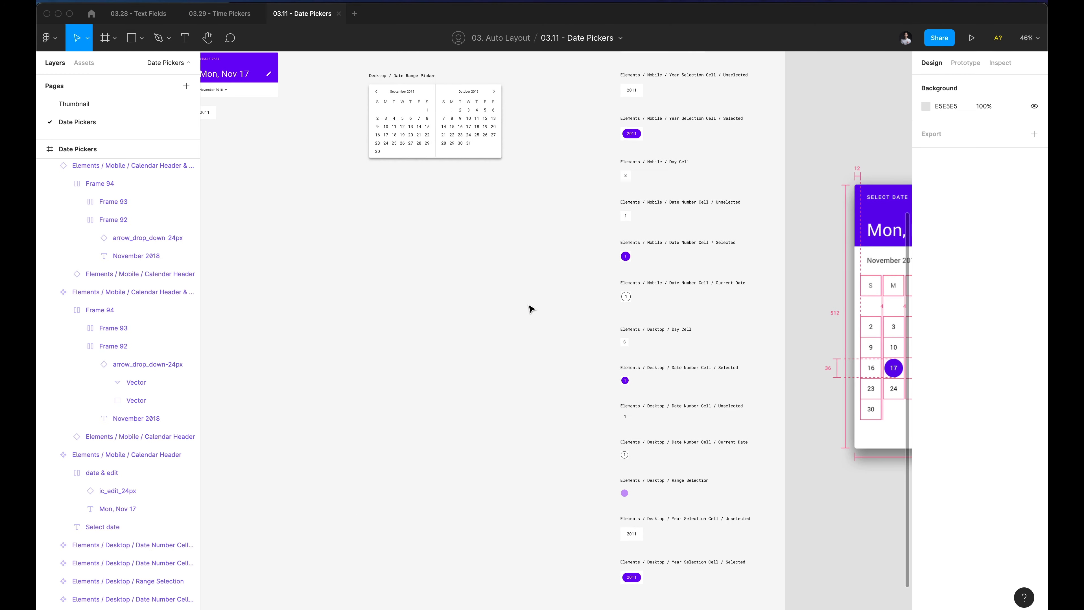
scroll(531, 309, left, 10)
scroll(433, 187, up, 5)
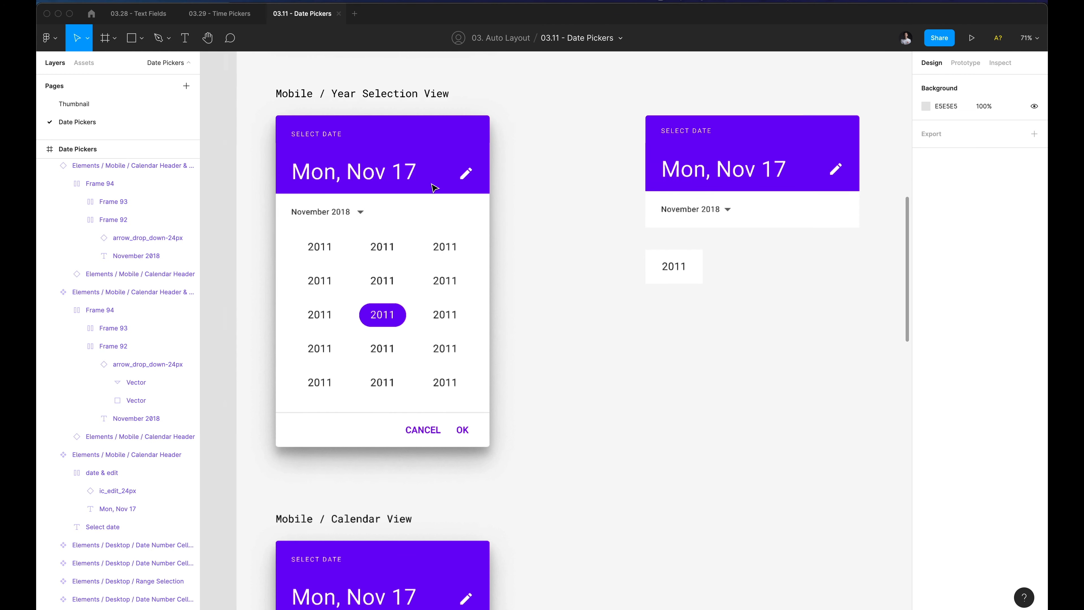
Examine the cell width, row height, column gaps and side margins in the redlined year selection specification.
scroll(540, 245, down, 3)
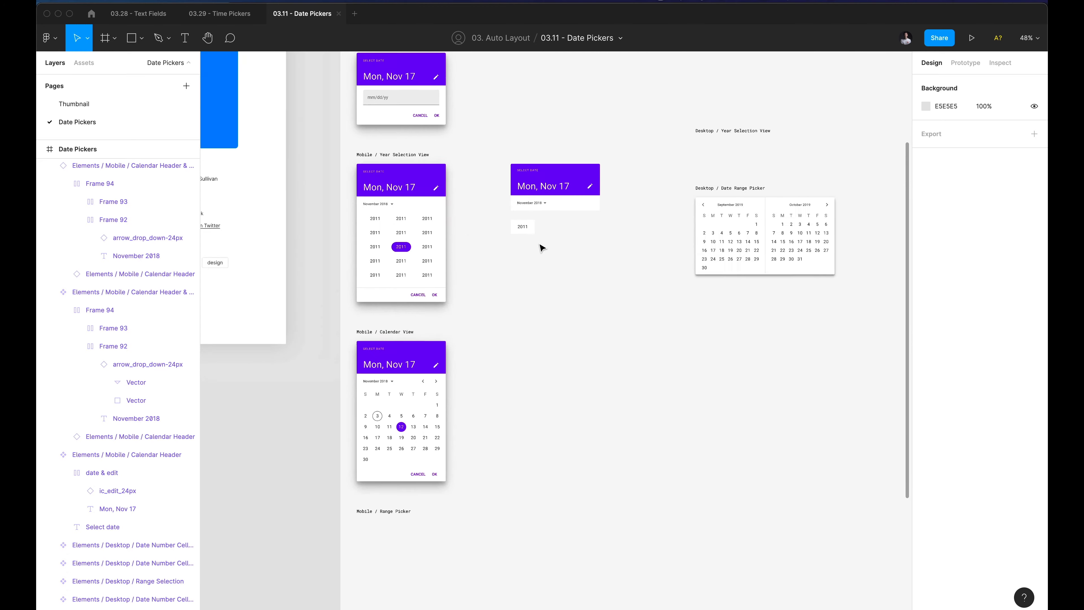
scroll(540, 245, right, 20)
scroll(540, 244, down, 6)
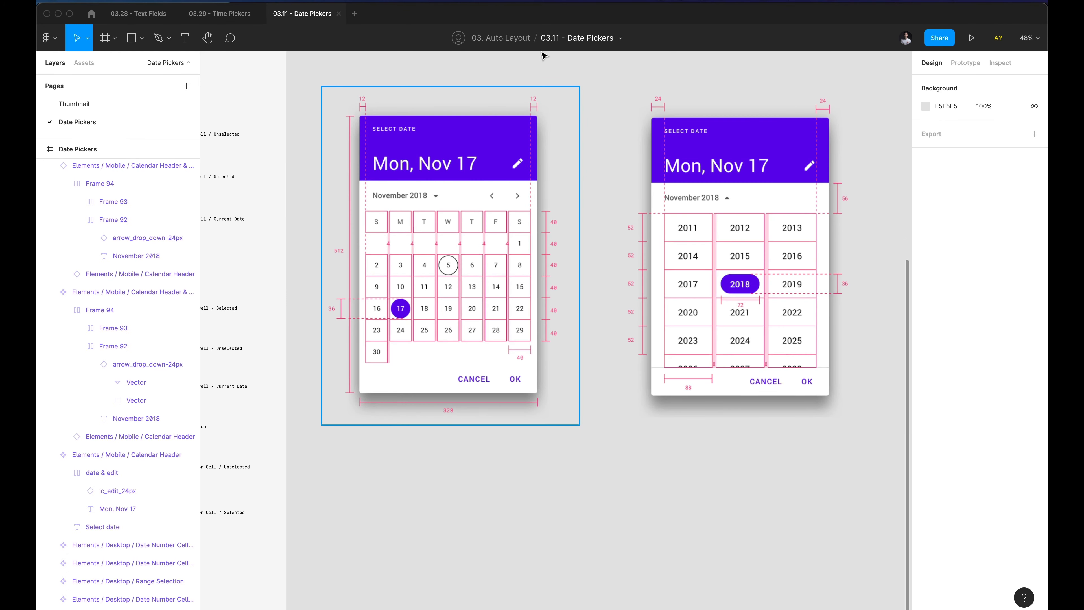
scroll(490, 200, right, 10)
scroll(490, 200, up, 6)
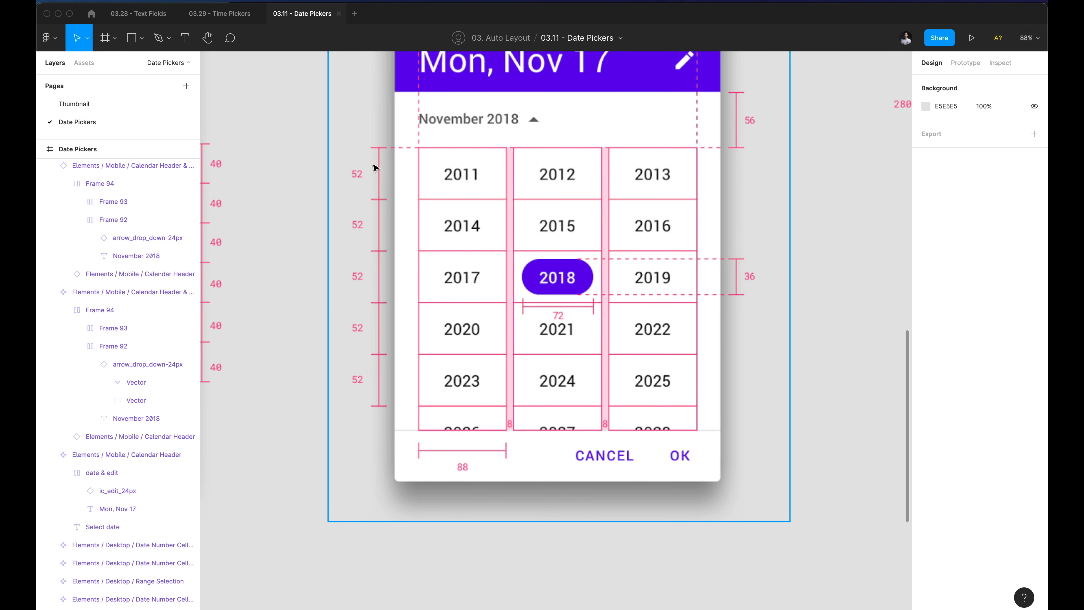
scroll(469, 453, down, 3)
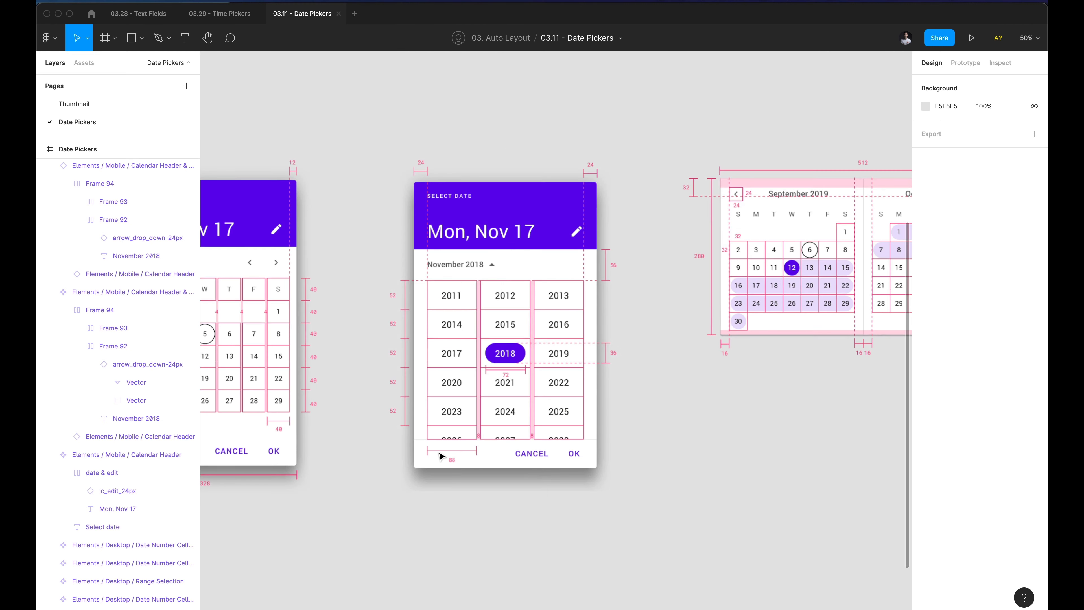
scroll(443, 455, up, 8)
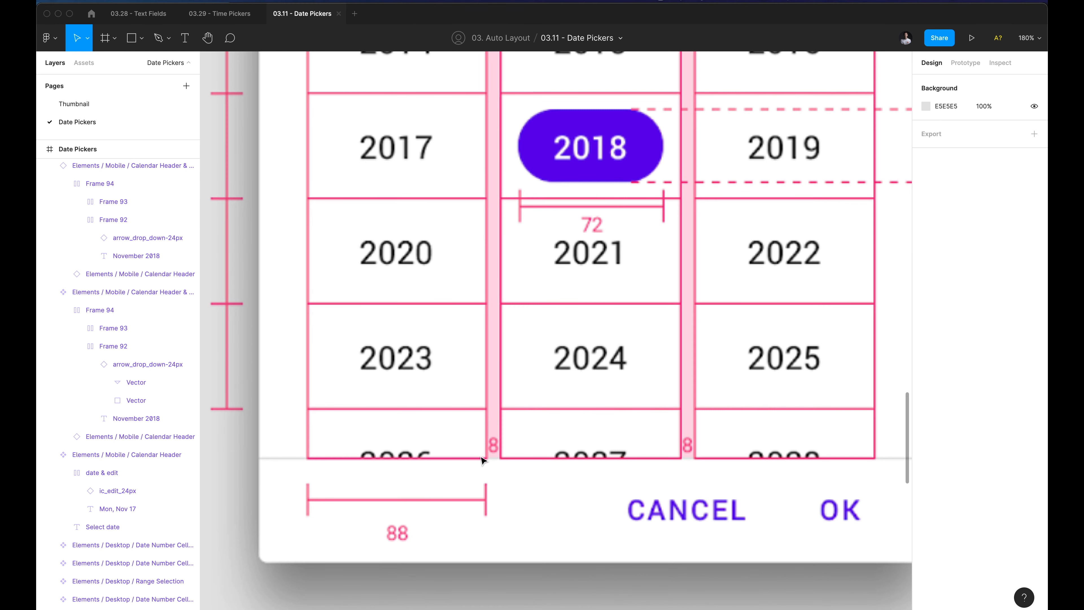
scroll(496, 435, down, 5)
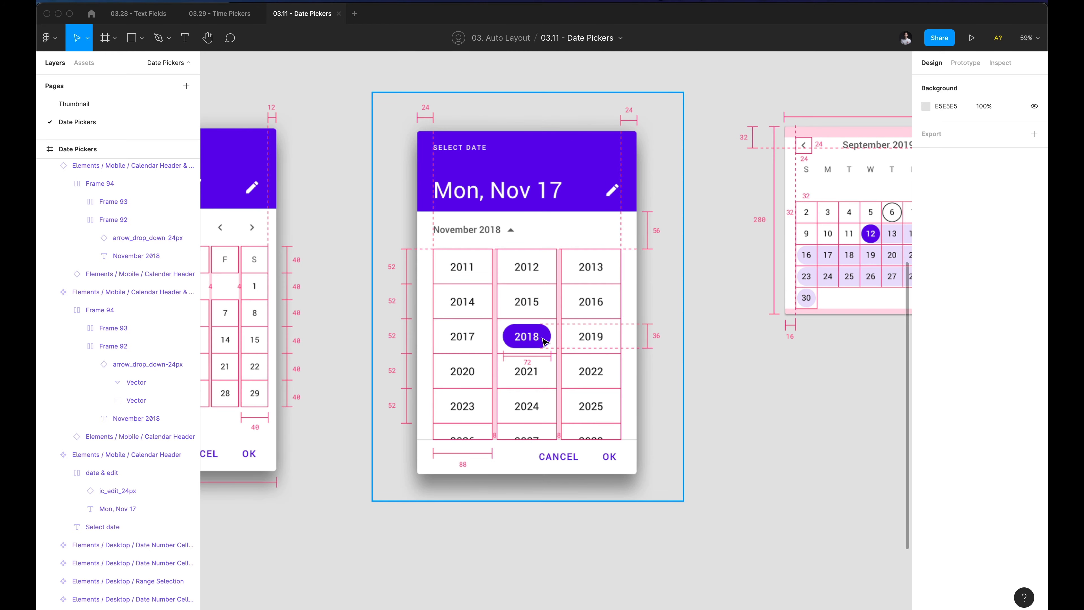
Compare the calendar specification with the year selection specification, checking the grid layout and the selected year pill.
scroll(543, 341, down, 3)
scroll(545, 339, left, 10)
scroll(545, 339, right, 7)
scroll(544, 341, up, 4)
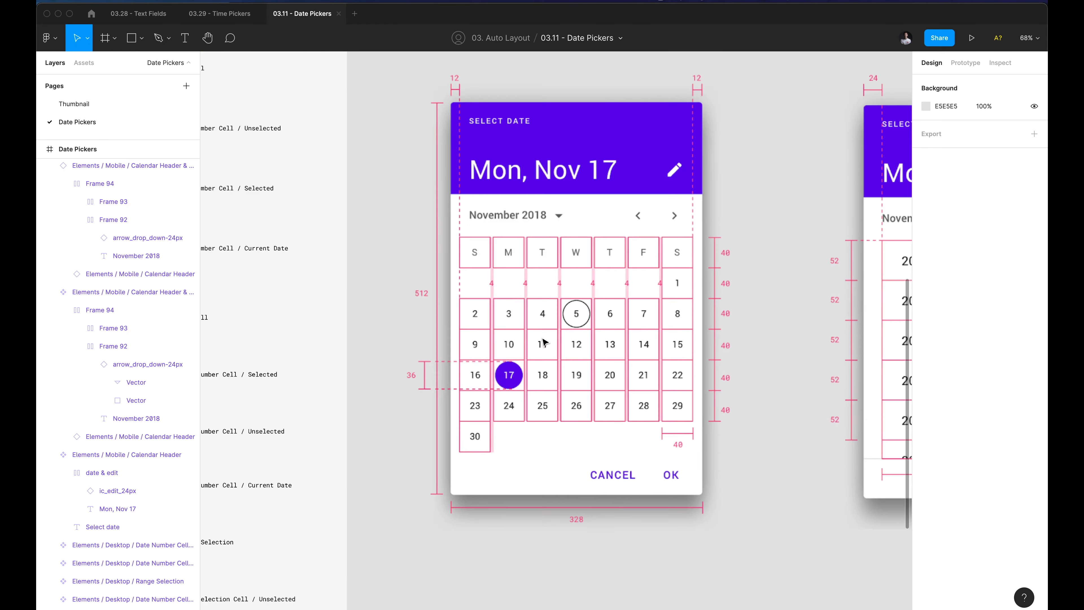
scroll(544, 342, up, 3)
scroll(555, 333, right, 10)
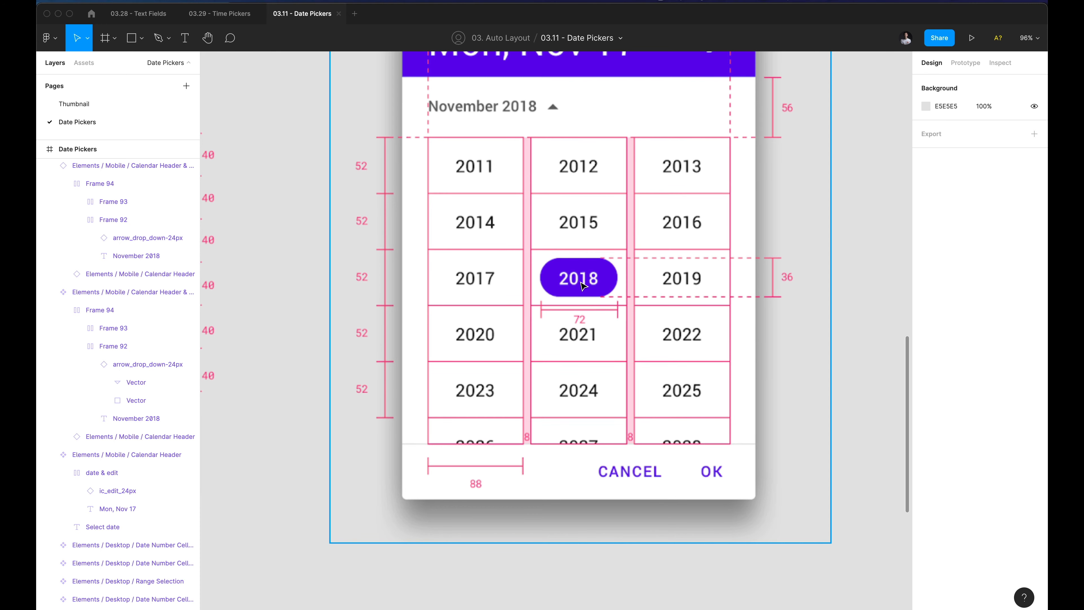
scroll(558, 307, down, 10)
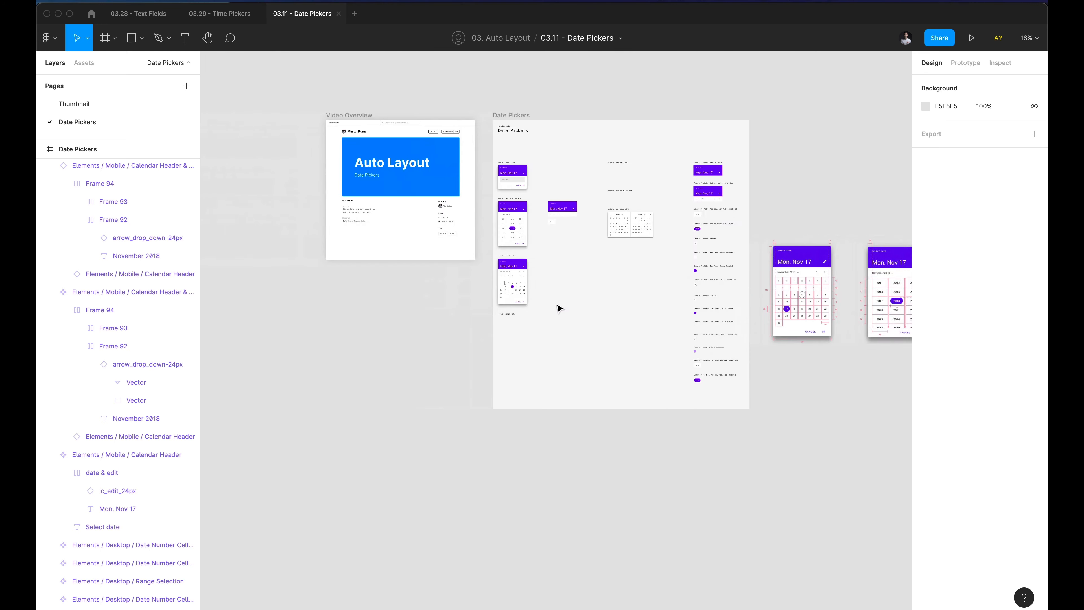
Place the 2011 year cell directly beneath the calendar header instance, with a second copy under it whose text reads 2012.
scroll(683, 256, left, 5)
scroll(727, 214, up, 10)
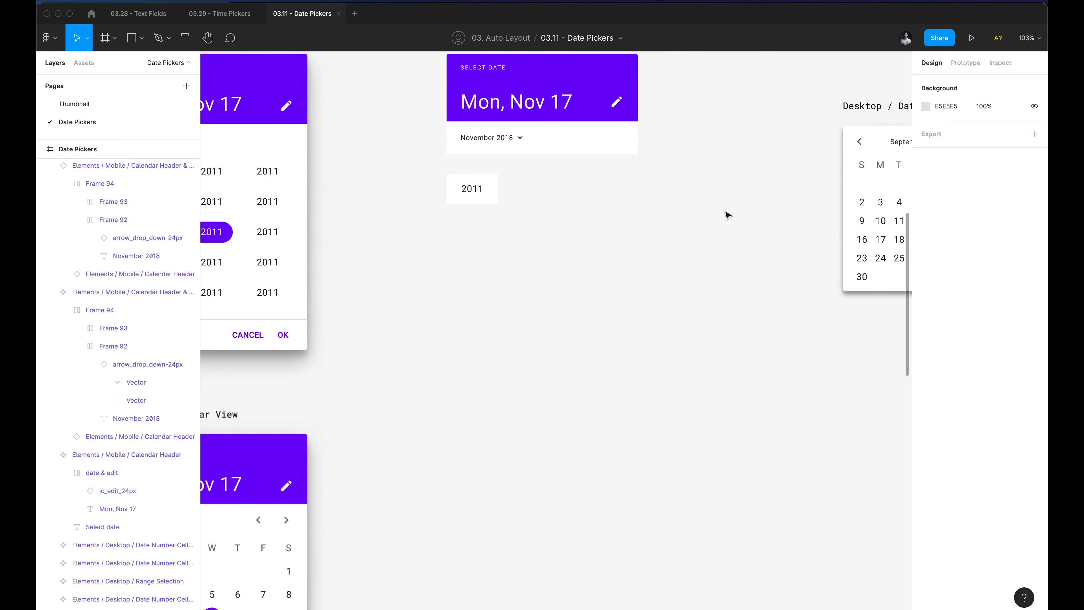
mouse_move(641, 195)
mouse_down()
mouse_move(644, 179)
mouse_move(644, 202)
mouse_up()
double_click(645, 202)
double_click(645, 202)
key(Right)
key(BackSpace)
text(2)
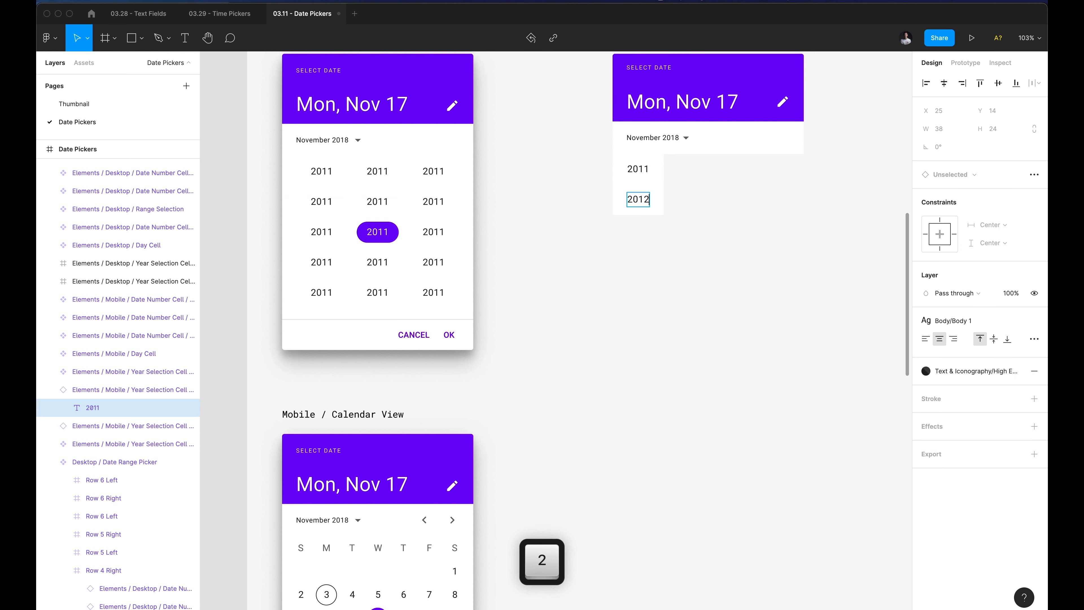
key(Escape)
click(651, 249)
Duplicate the 2011 and 2012 cells twice down the column, stacking the copies directly beneath the originals.
click(652, 204)
shift+click(649, 174)
drag(652, 172, 649, 231)
key(super)
key(super+d)
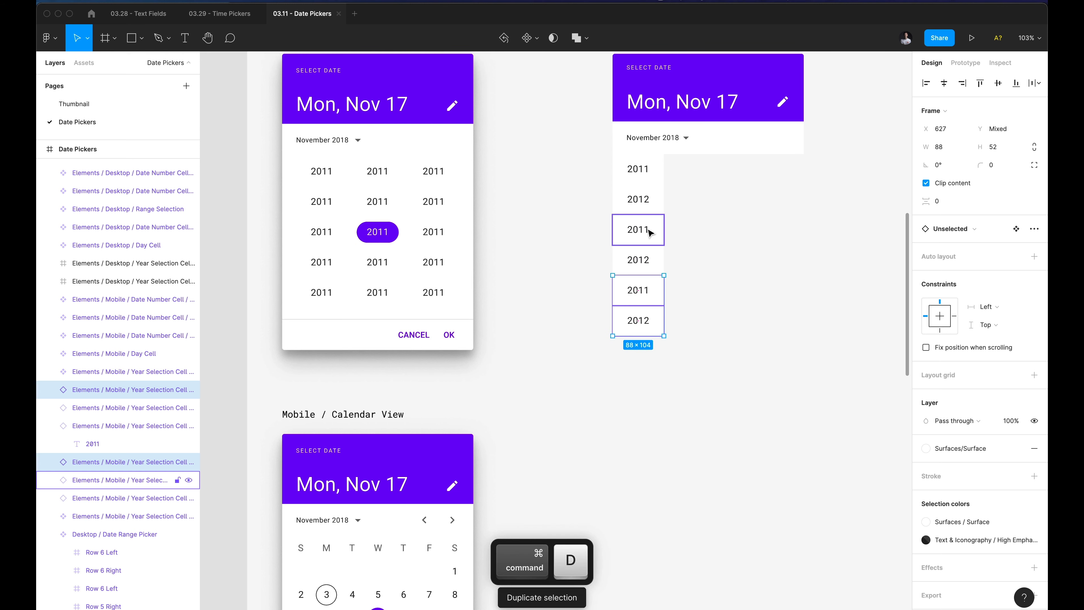
click(697, 272)
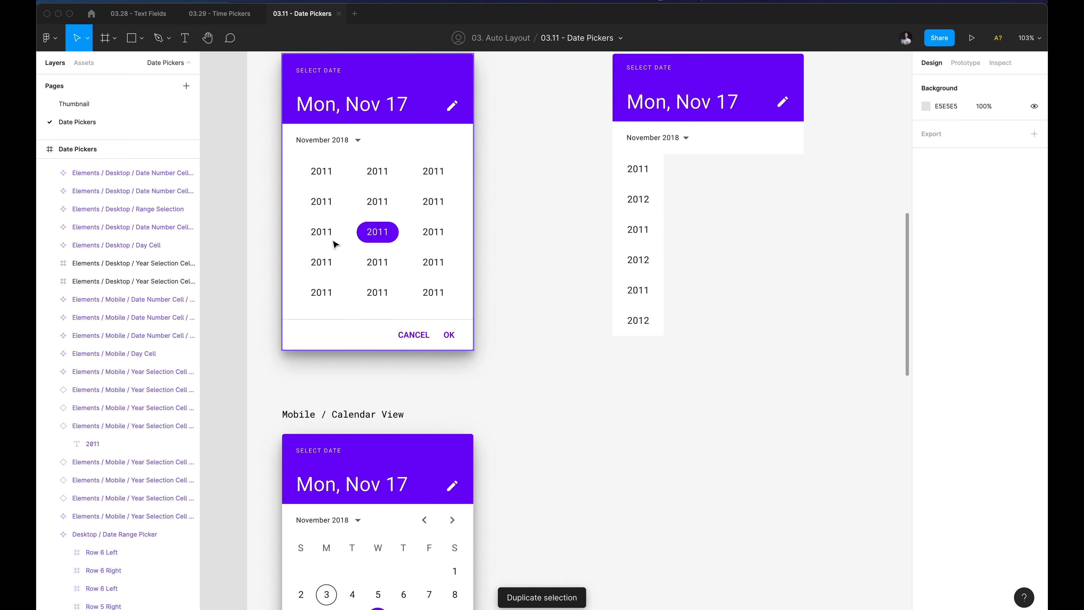
Delete the sixth year cell and wrap the remaining five in a vertical auto layout with 0 spacing.
click(641, 320)
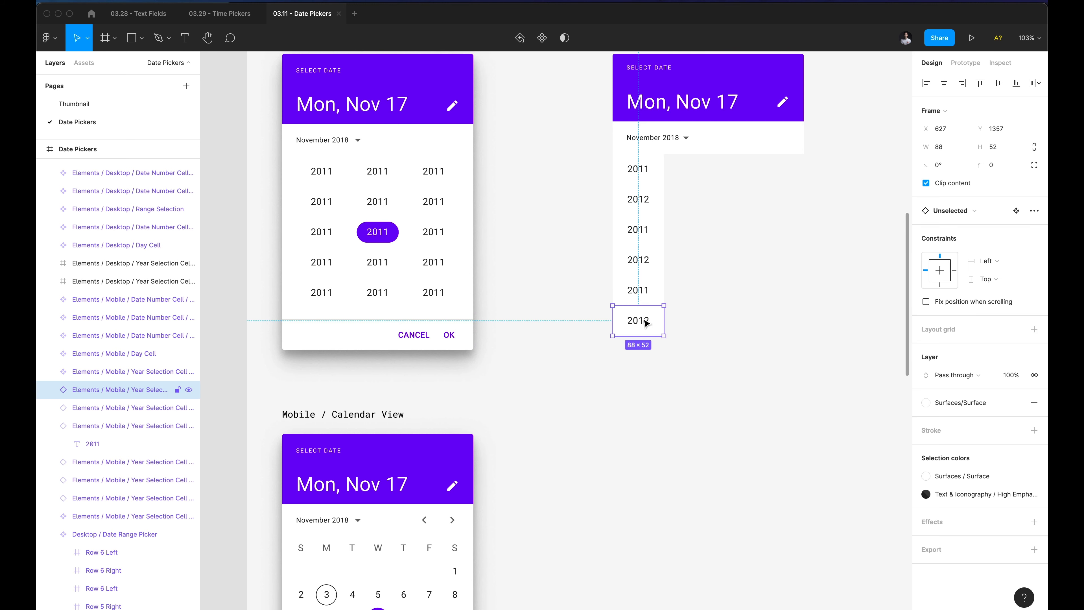
key(BackSpace)
click(638, 295)
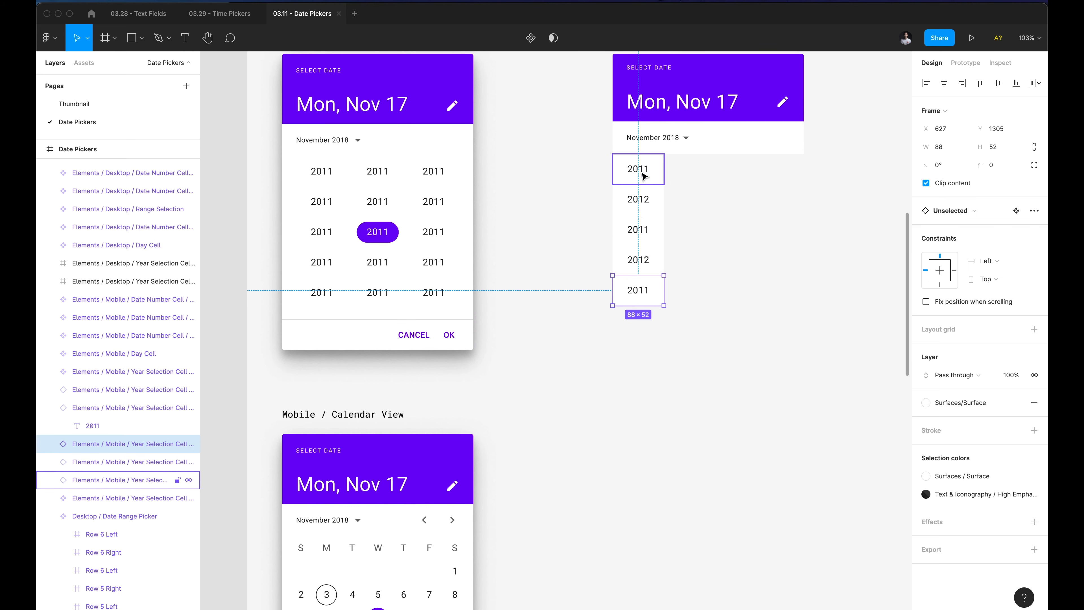
drag(610, 178, 659, 291)
key(shift+a)
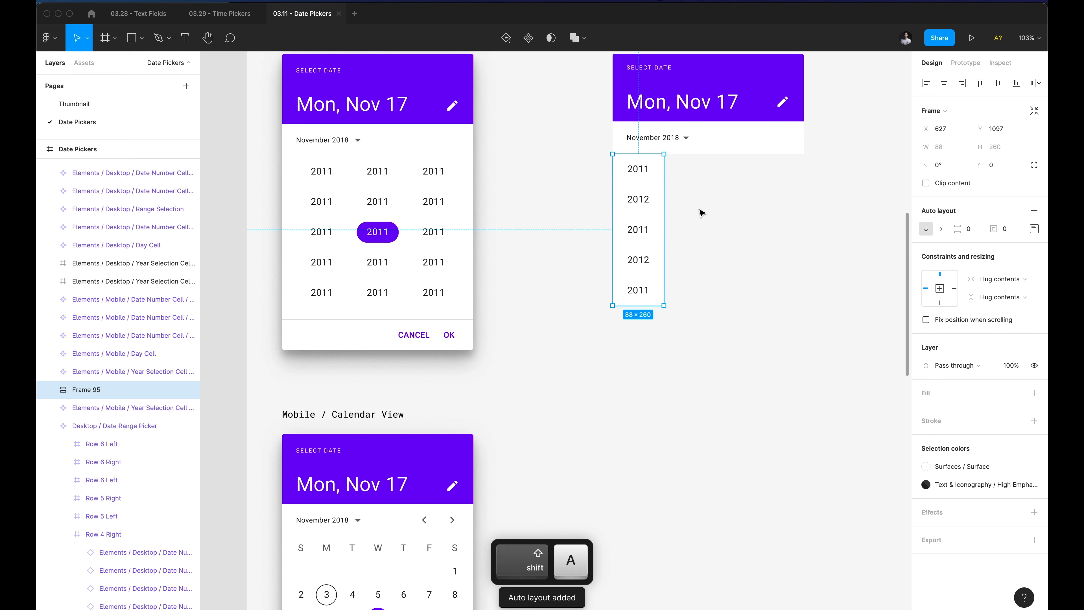
Reorder the cells in the auto layout column, moving the second cell, 2012, down one place.
click(639, 209)
key(Down)
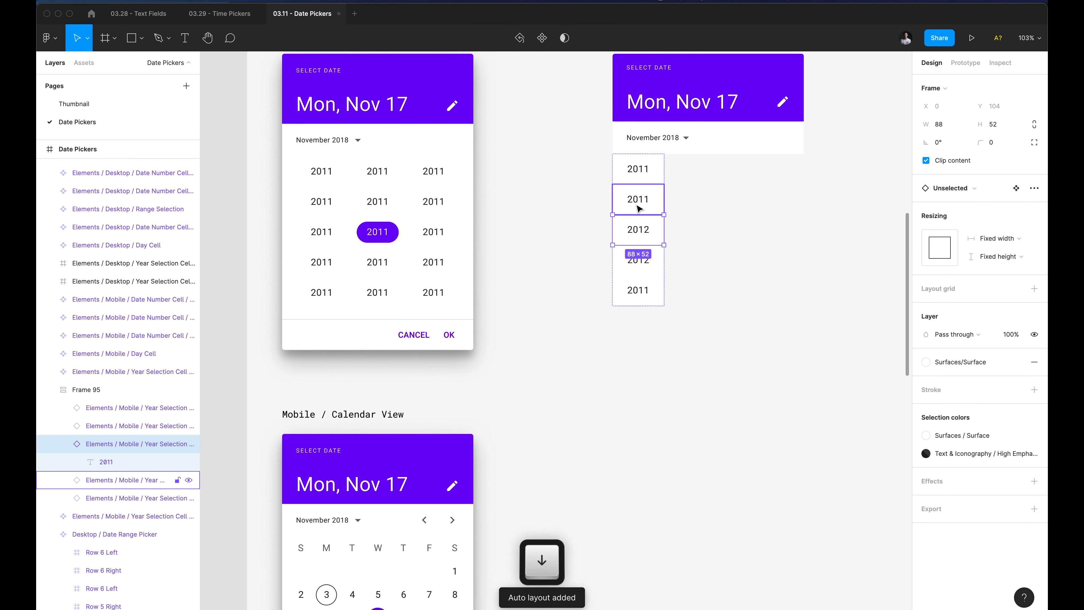
key(Down)
key(Up)
key(Up)
key(Down)
key(Down)
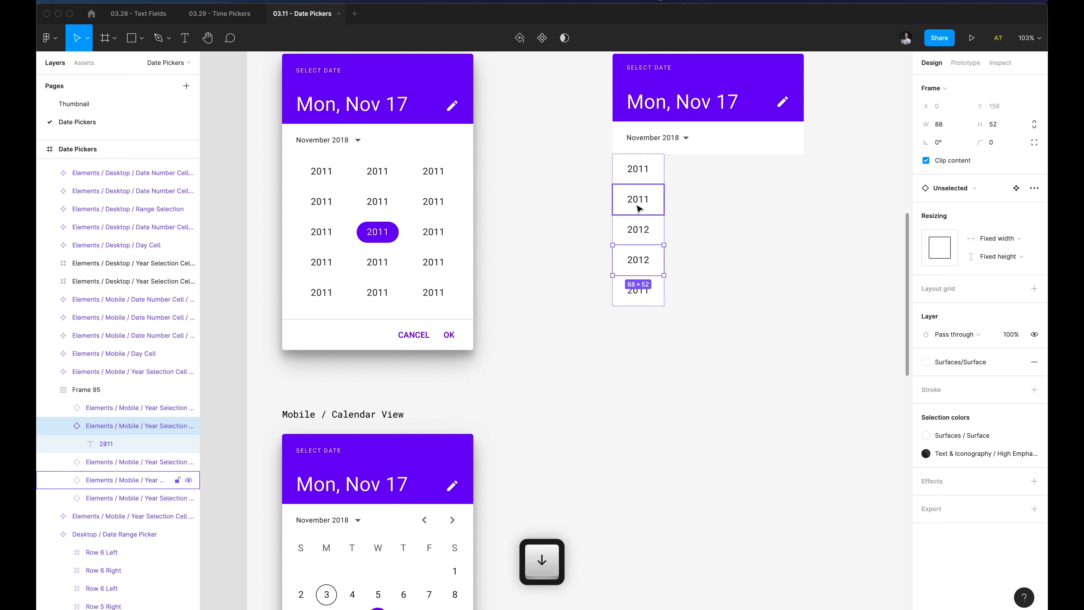
key(Up)
click(746, 213)
Duplicate the year column twice to the right, leaving 8 px between the columns.
click(634, 201)
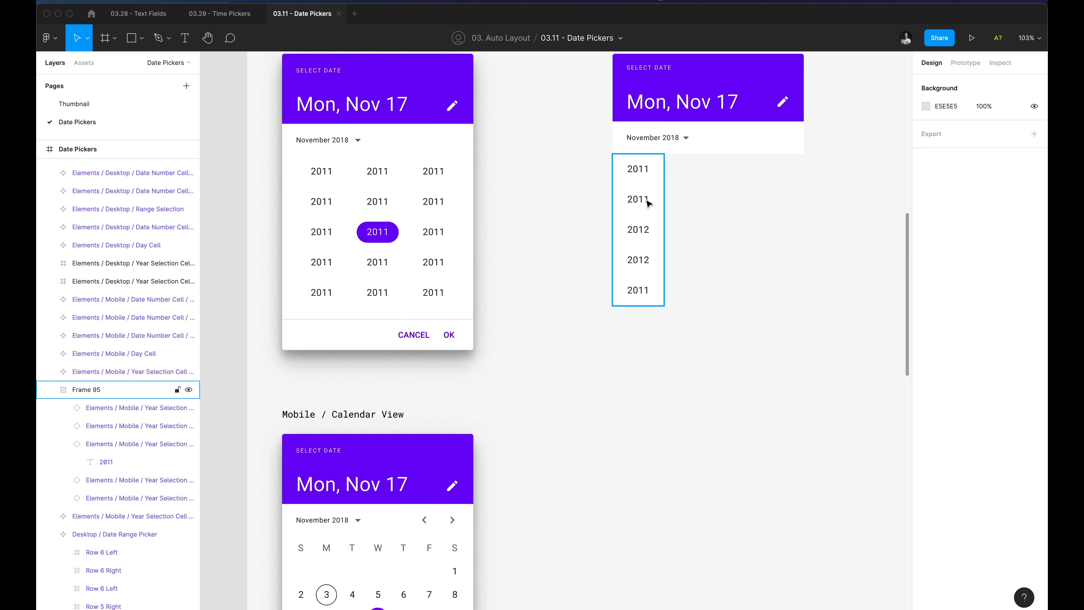
drag(634, 201, 701, 204)
key(shift+Right)
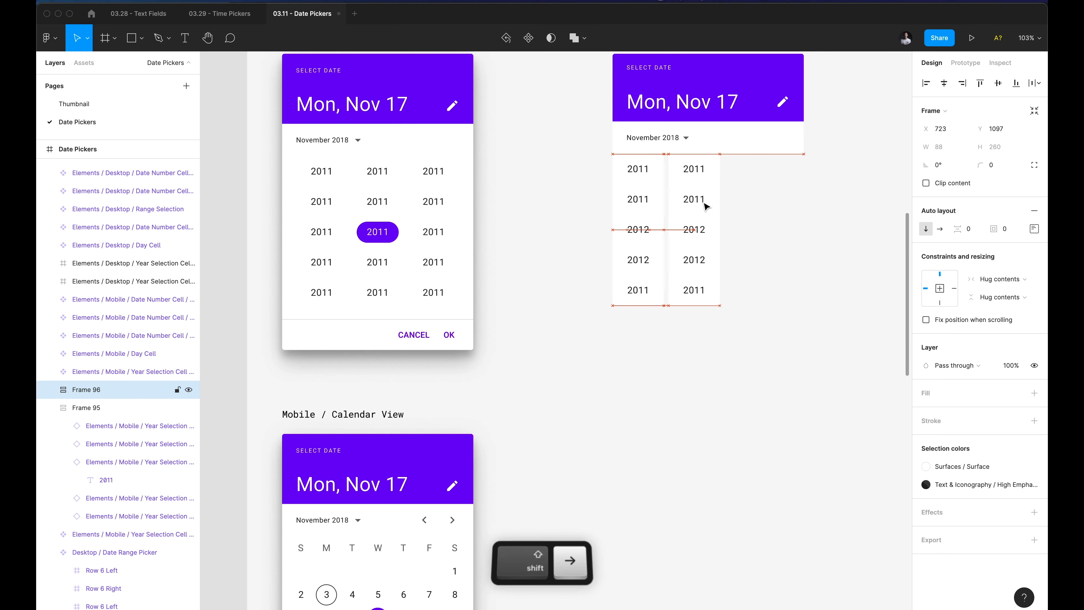
key(super+d)
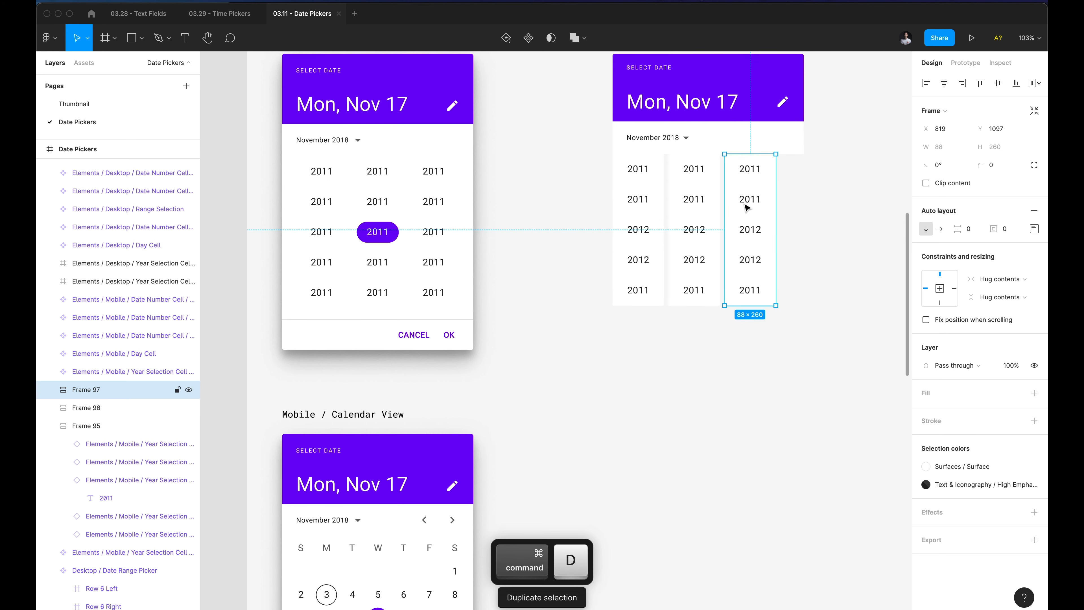
Swap the second cell of the middle year column for the Selected variant of the Year Selection Cell.
click(699, 209)
click(645, 201)
click(692, 203)
super+click(692, 202)
key(shift+Return)
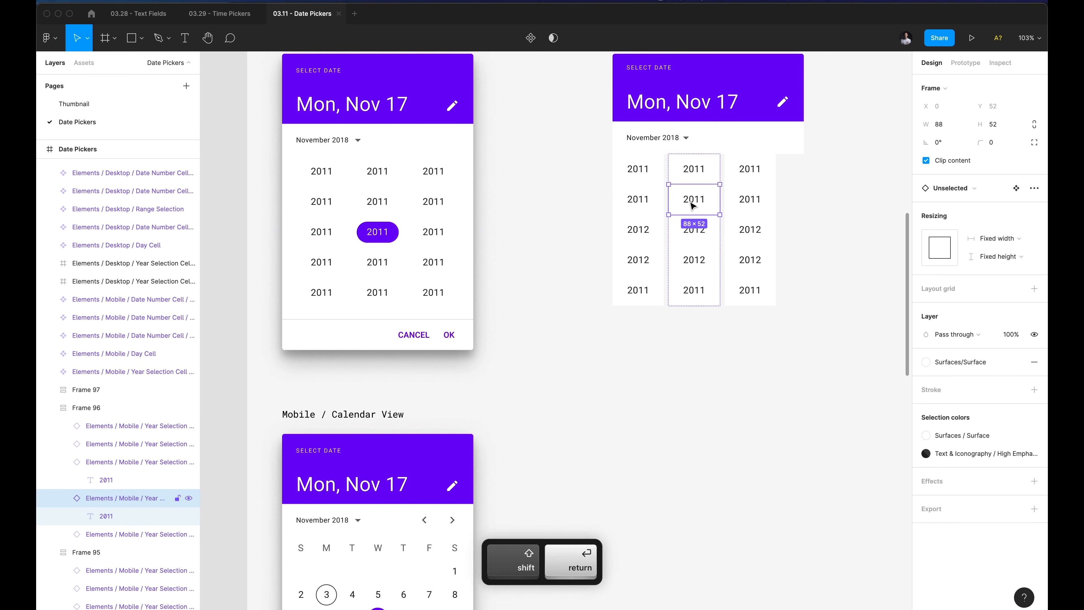
click(945, 191)
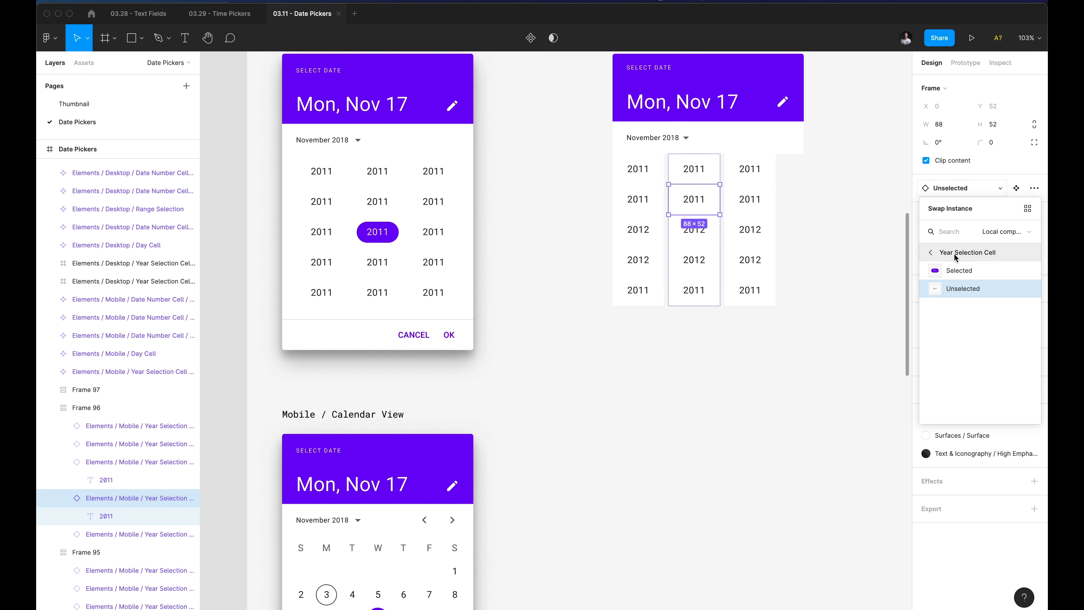
click(946, 271)
click(852, 226)
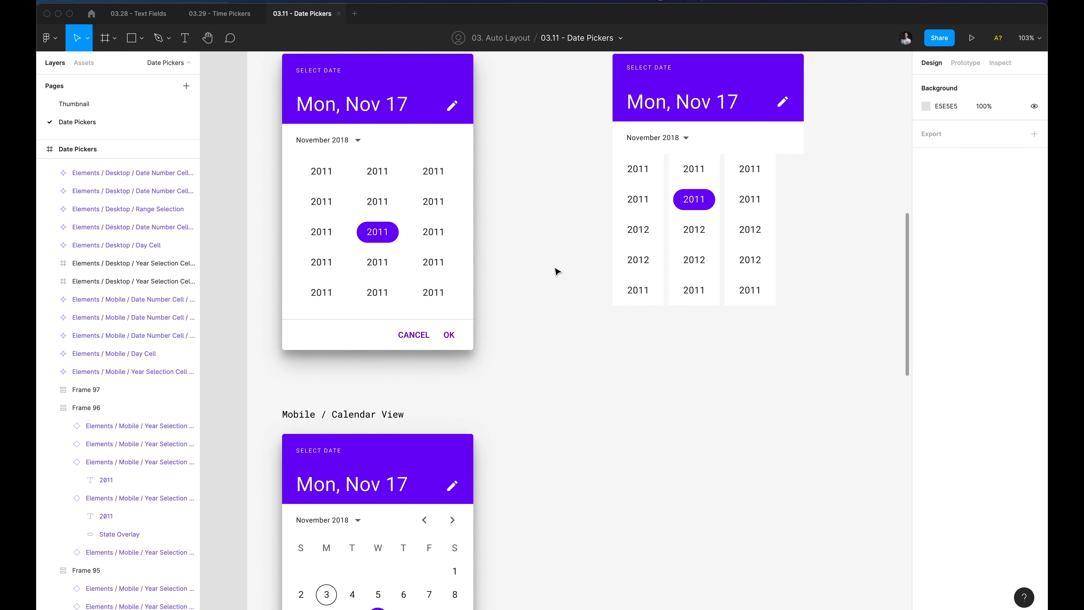
Check the column gap in the original year selection view and wrap the three year columns in a horizontal auto layout with 8 spacing.
super+click(435, 232)
super+click(443, 225)
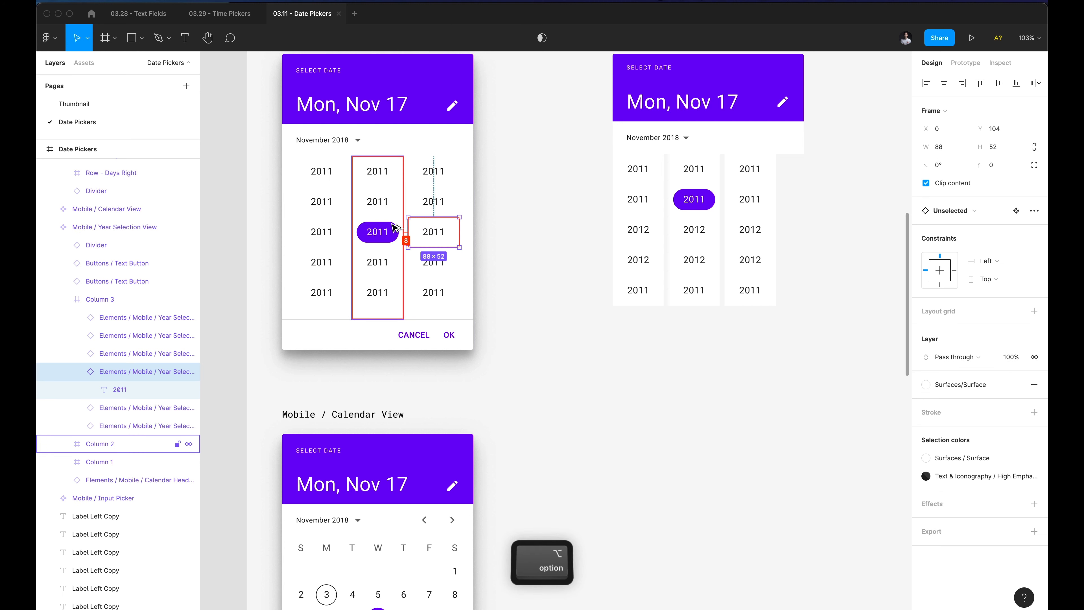
drag(825, 242, 571, 228)
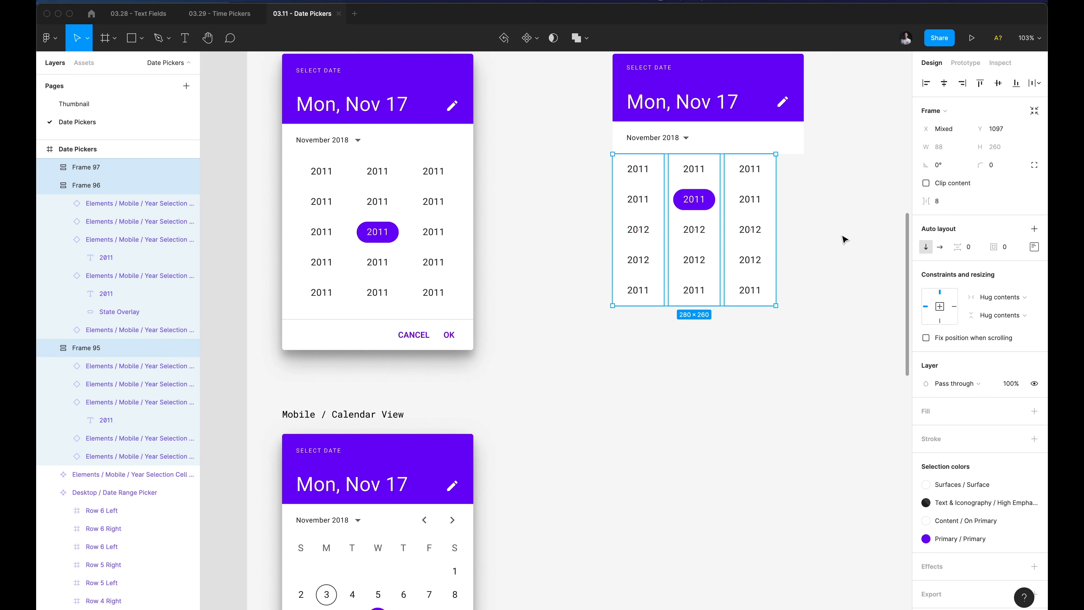
key(shift+a)
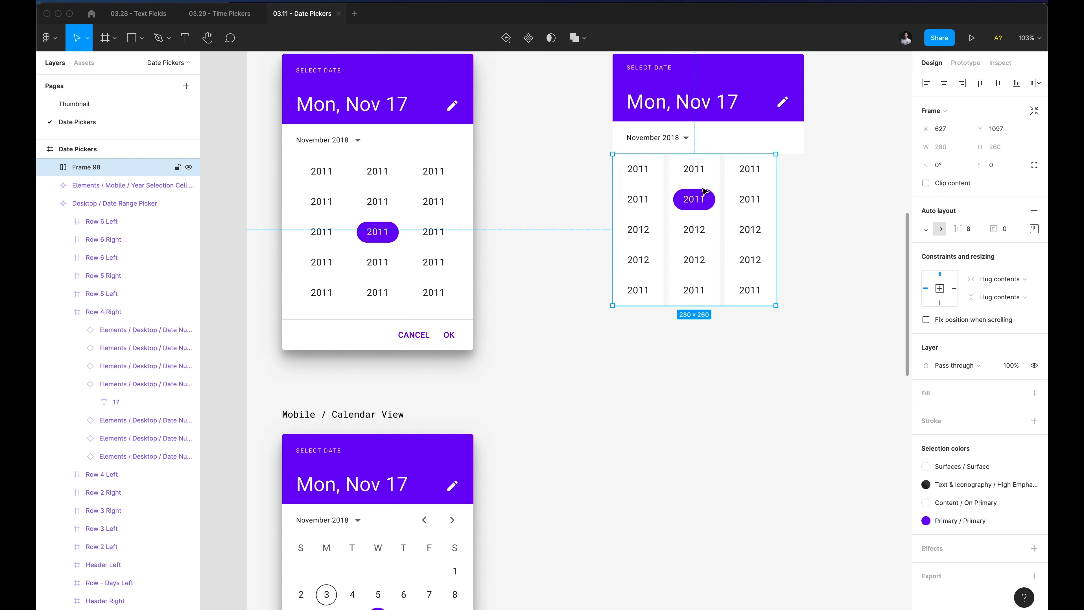
key(Escape)
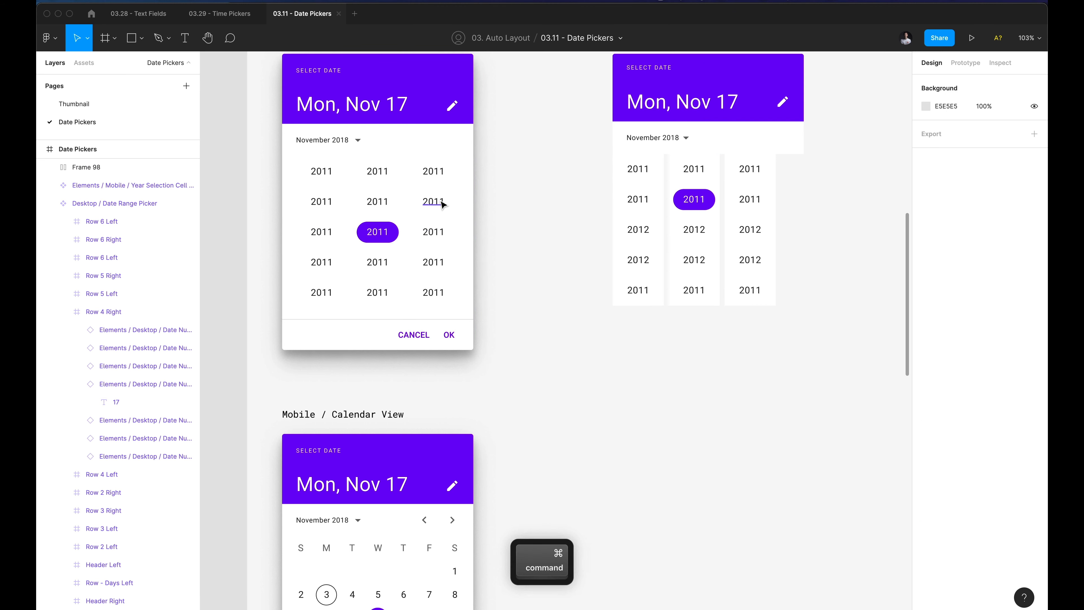
Check the original's third-column cell placement and move the frame of year columns 24 px to the right beneath the header.
super+click(443, 204)
key(shift+Return)
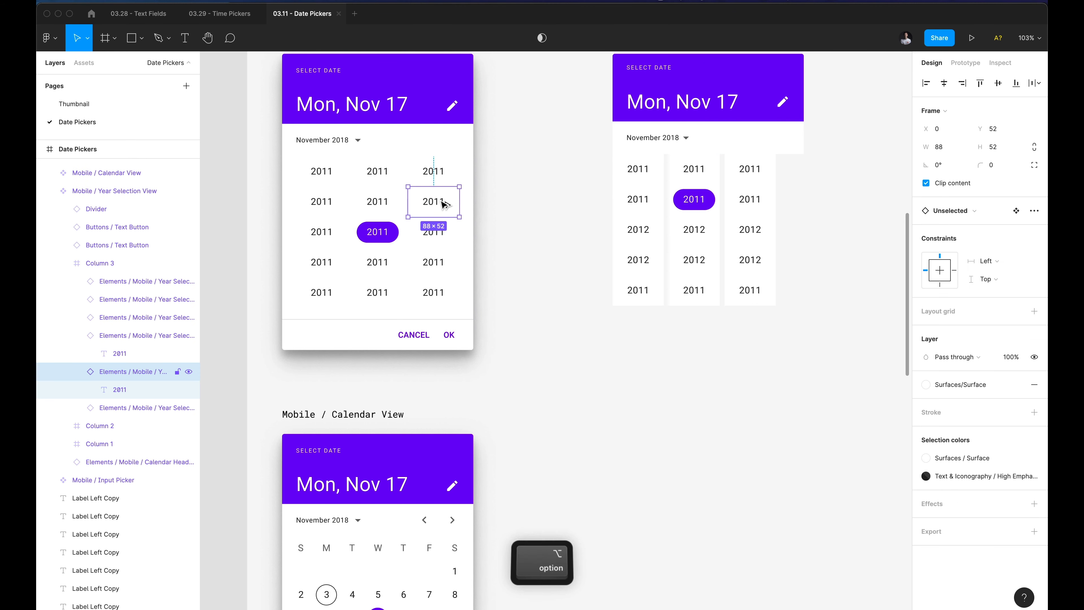
click(656, 211)
click(664, 211)
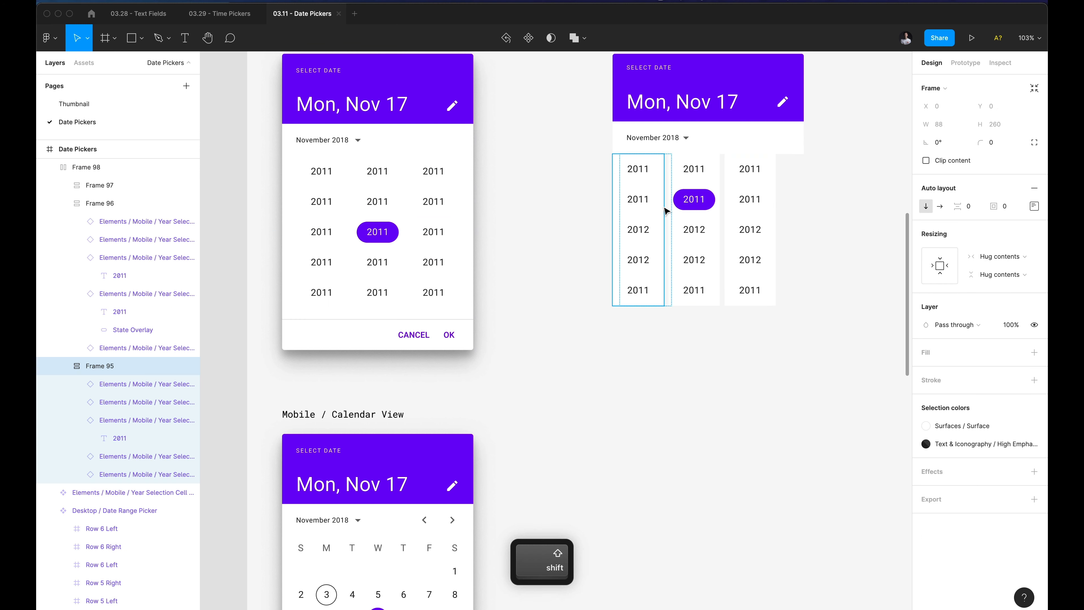
click(849, 255)
click(683, 246)
drag(706, 244, 721, 247)
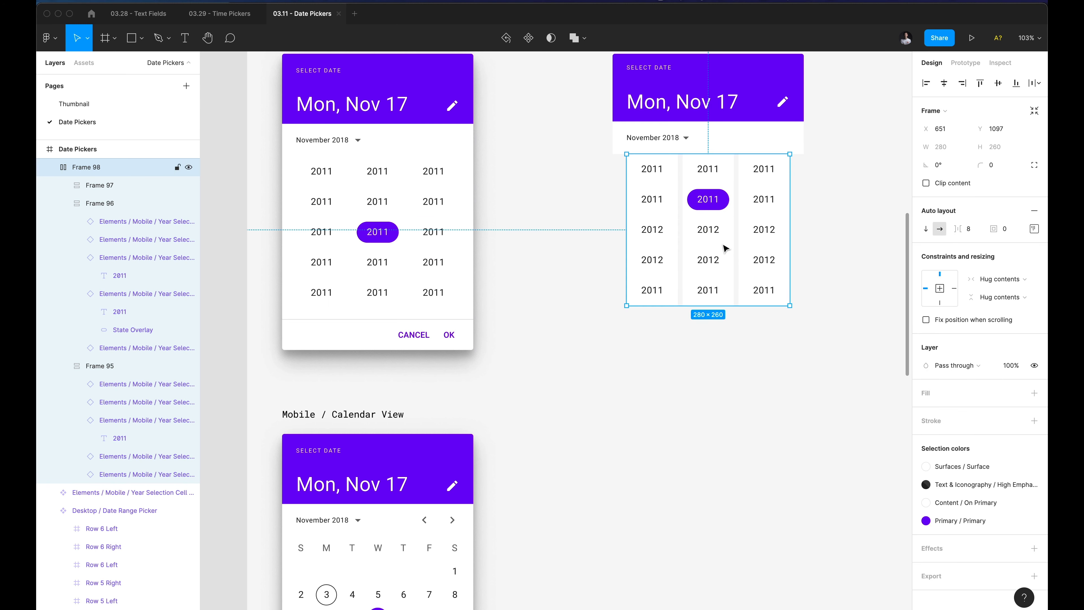
click(544, 188)
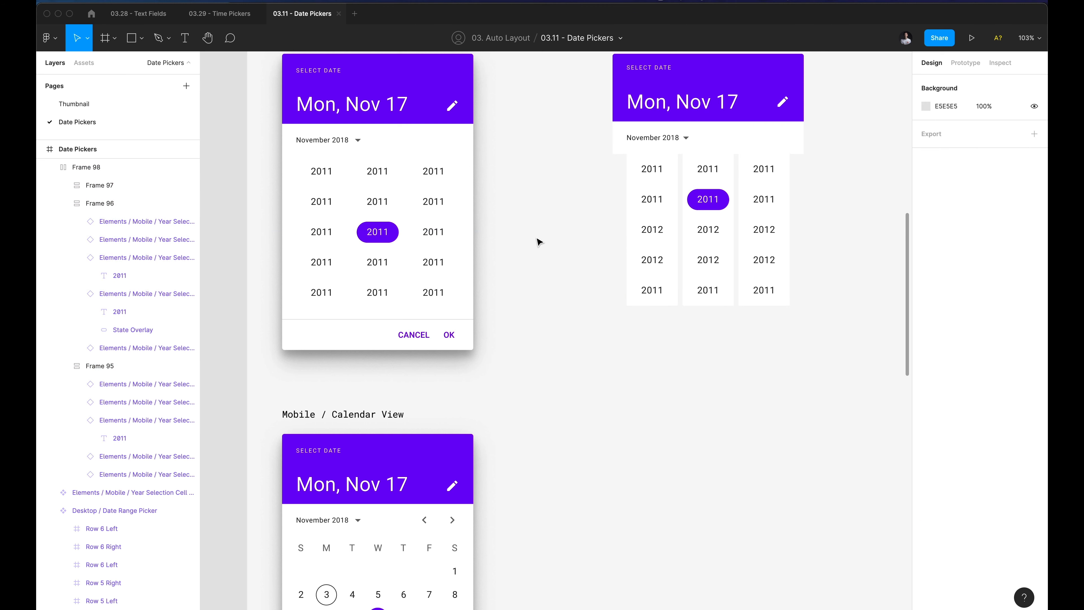
Inspect the Cancel text button, its parent layers and the divider in the original Mobile / Year Selection View.
scroll(550, 231, down, 3)
scroll(549, 230, up, 4)
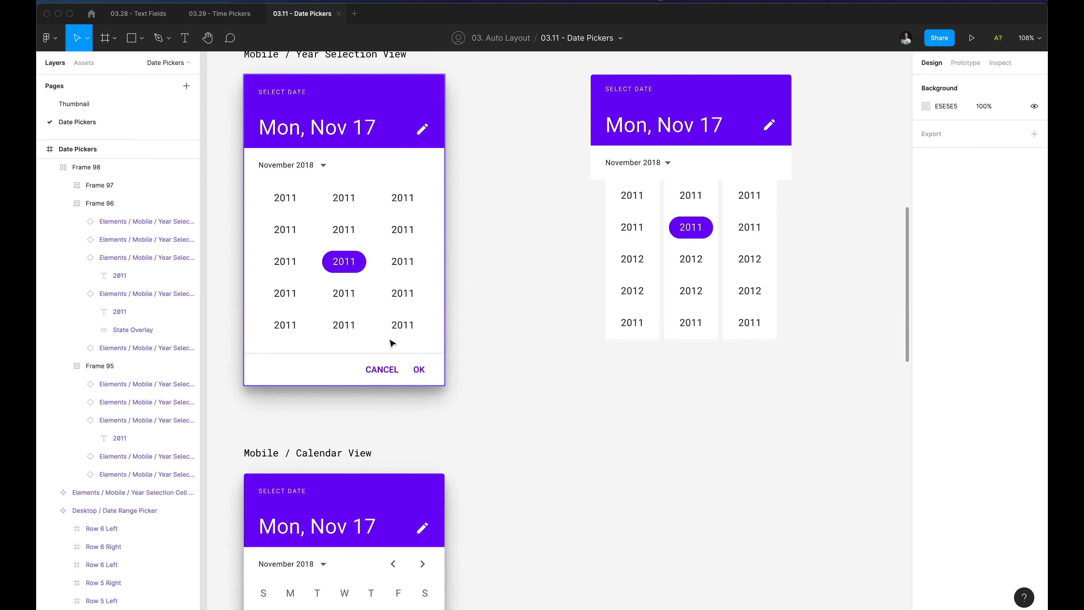
super+click(389, 376)
click(491, 329)
super+click(389, 372)
key(shift+Return)
key(shift+Return)
key(shift+Return)
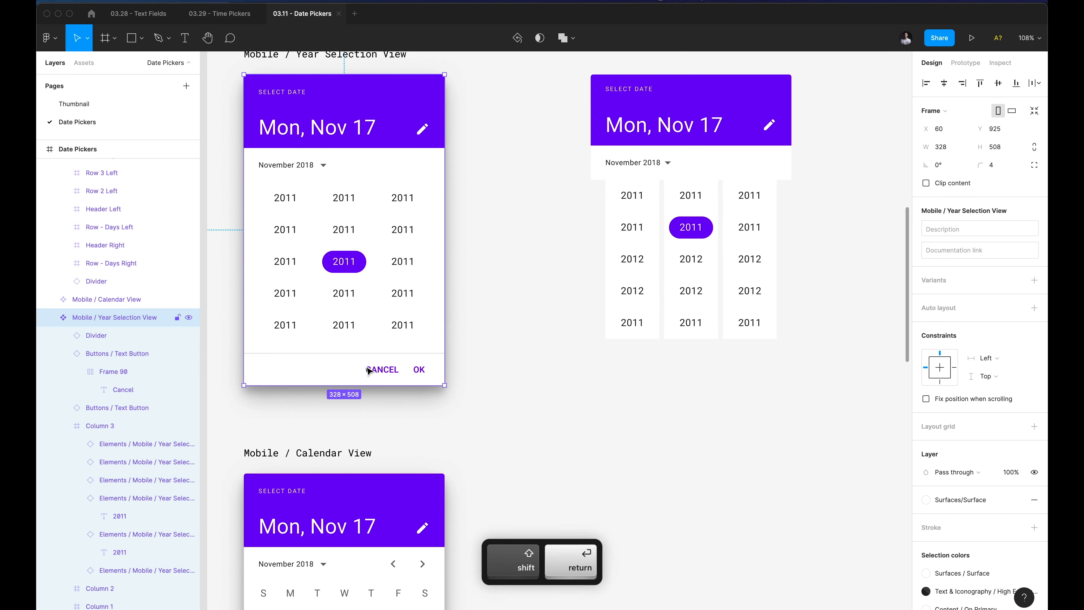
super+click(370, 373)
key(shift+Return)
key(shift+Return)
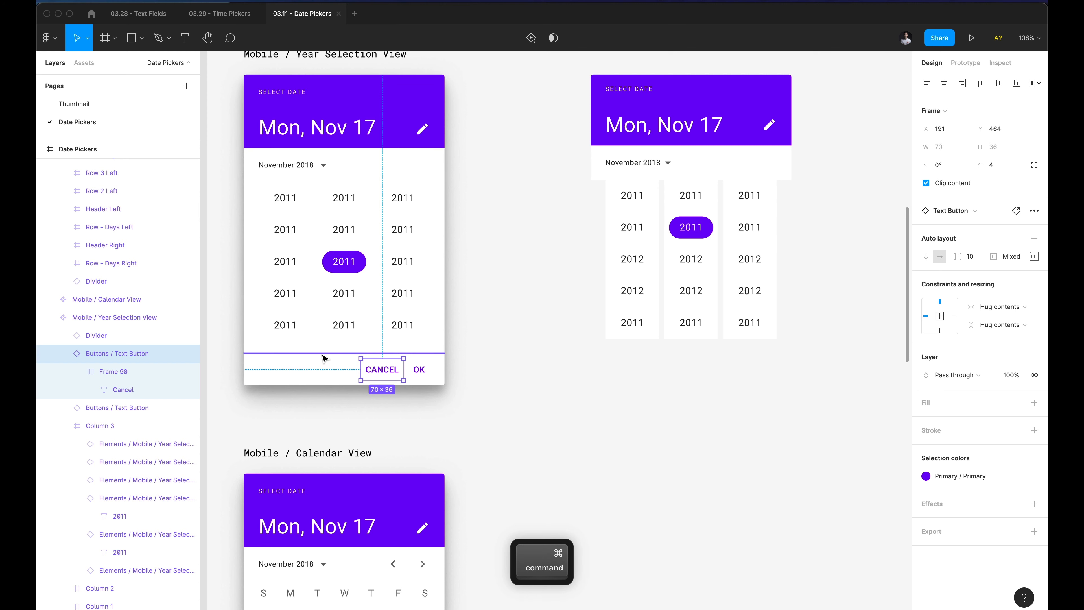
super+click(376, 353)
click(511, 308)
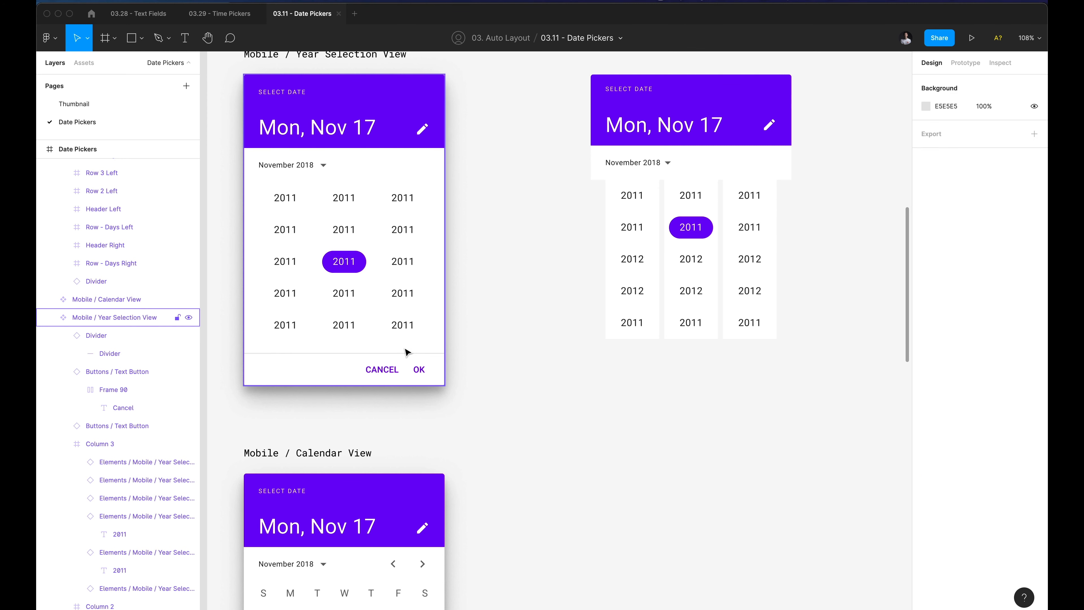
Examine the Cancel and OK button sizes and their spacing from the divider in the original year selection footer.
super+click(388, 369)
scroll(385, 368, up, 5)
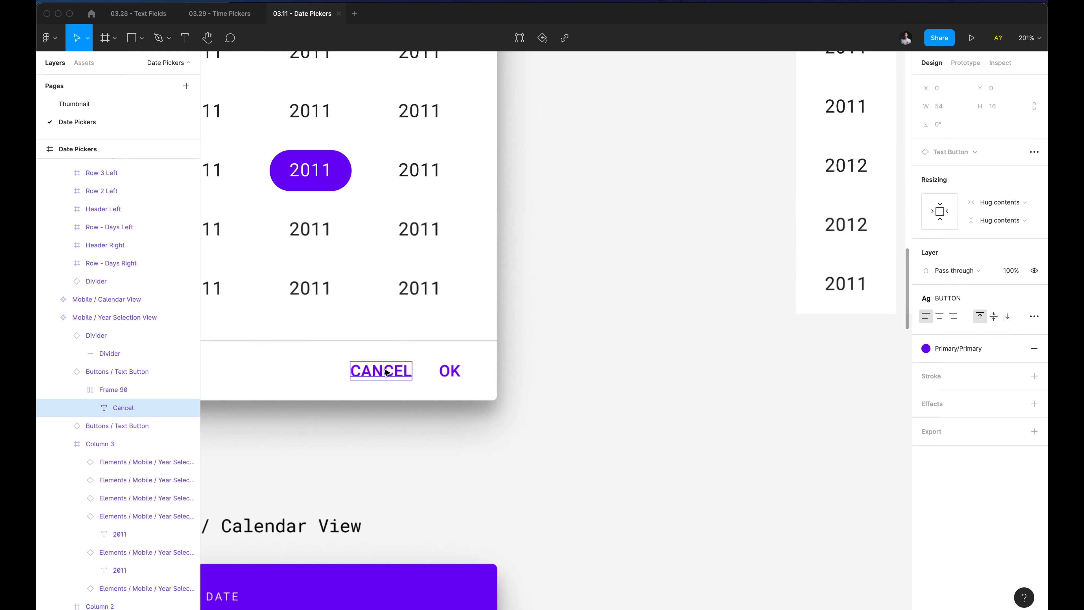
click(382, 351)
scroll(382, 351, down, 5)
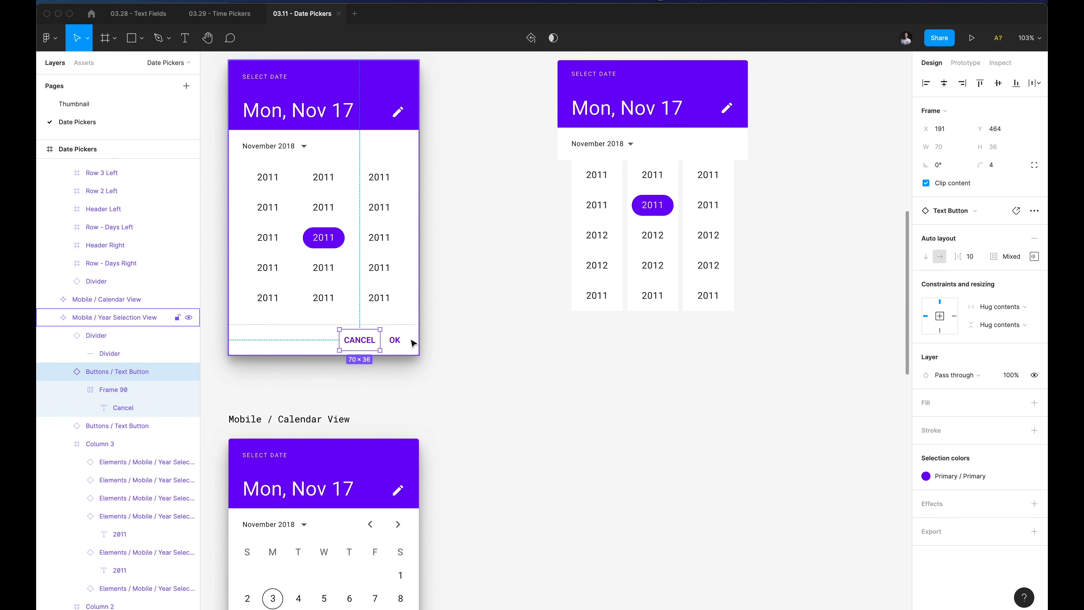
scroll(409, 341, up, 5)
click(402, 343)
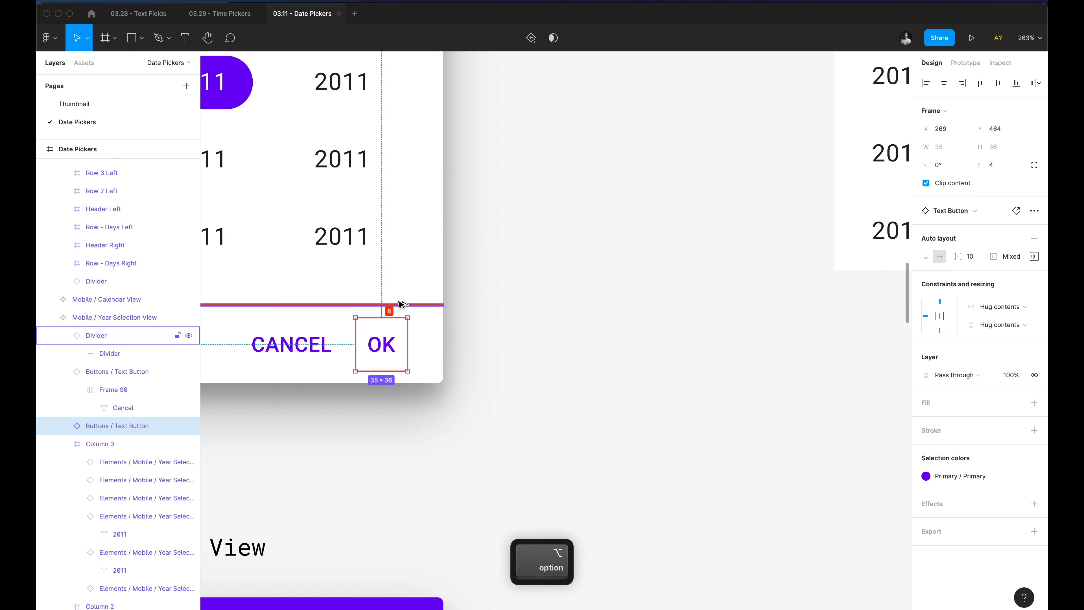
click(419, 305)
scroll(423, 361, down, 5)
click(469, 362)
scroll(555, 366, up, 3)
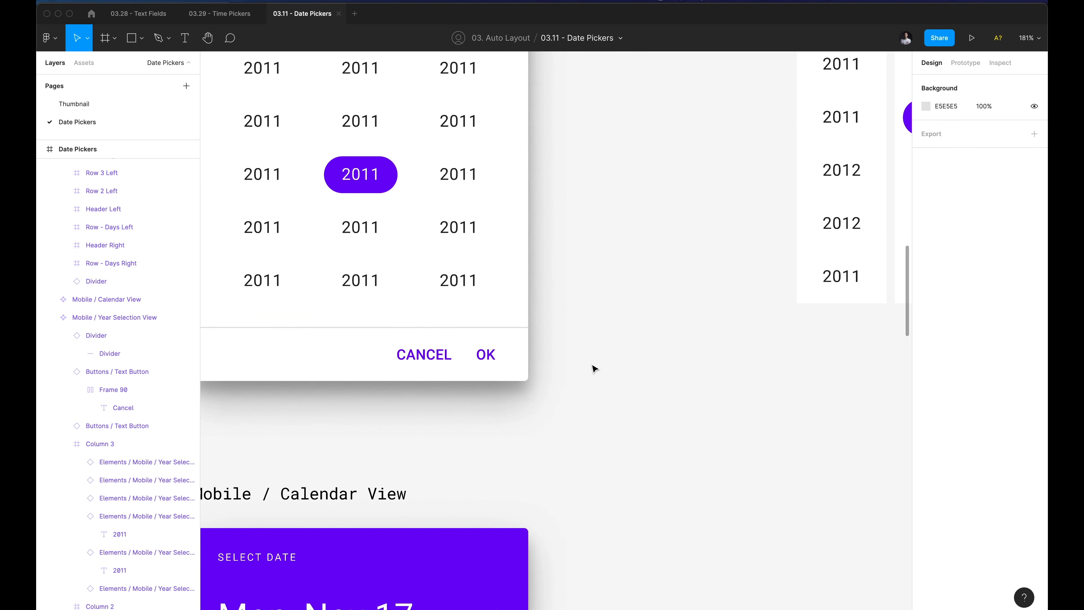
scroll(596, 369, down, 3)
Draw a footer frame beside the original's buttons, matching its width to the year selection view and setting its height to 52.
key(f)
drag(567, 342, 659, 378)
super+click(410, 366)
click(632, 363)
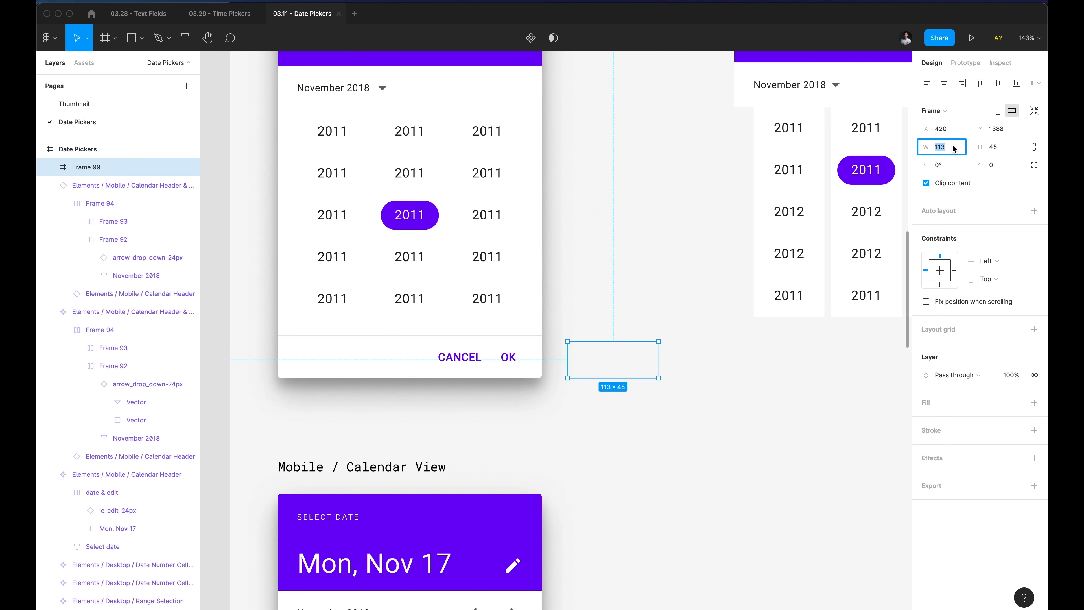
text(32)
key(Tab)
text(52)
key(Return)
Copy the properties of the original Mobile / Year Selection View component.
click(422, 370)
key(super+alt+c)
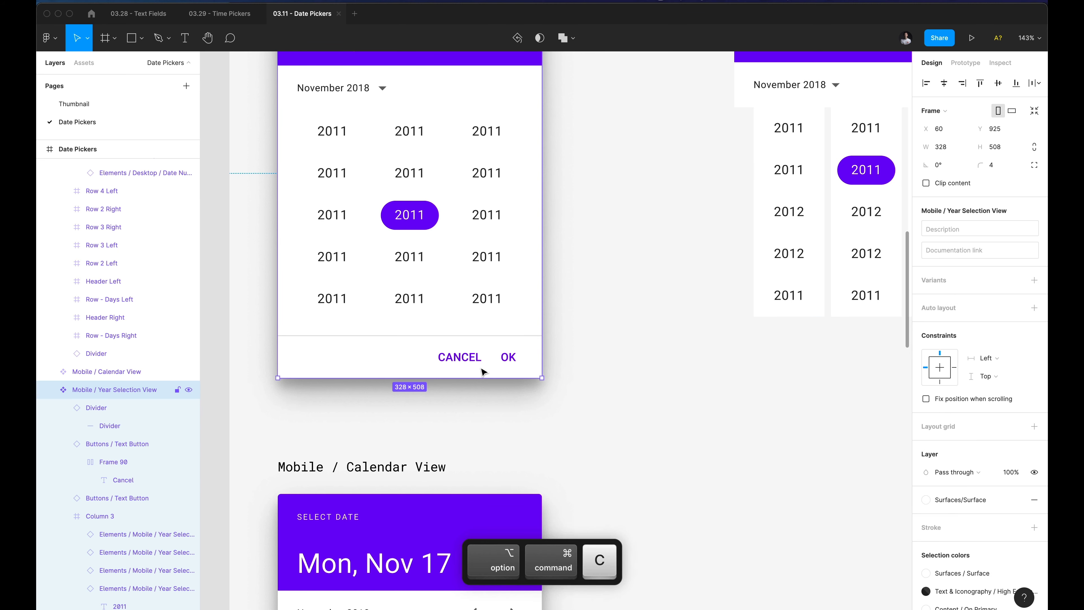
Paste the copied card properties onto the blank 328×52 frame, with radius 0 at its top corners and 4 at its bottom corners.
click(641, 380)
key(super+alt+v)
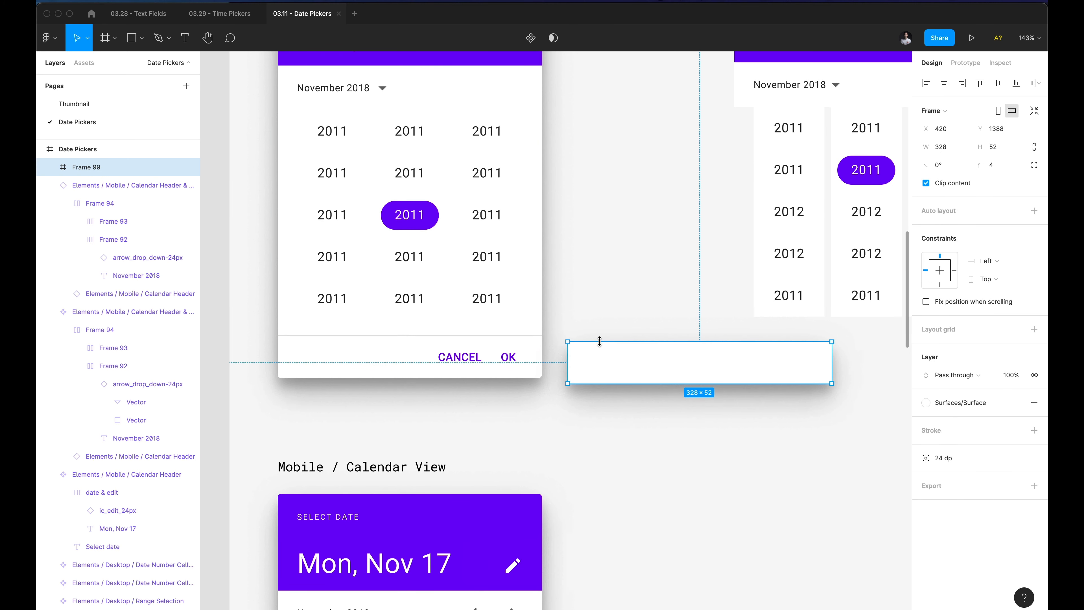
text(0)
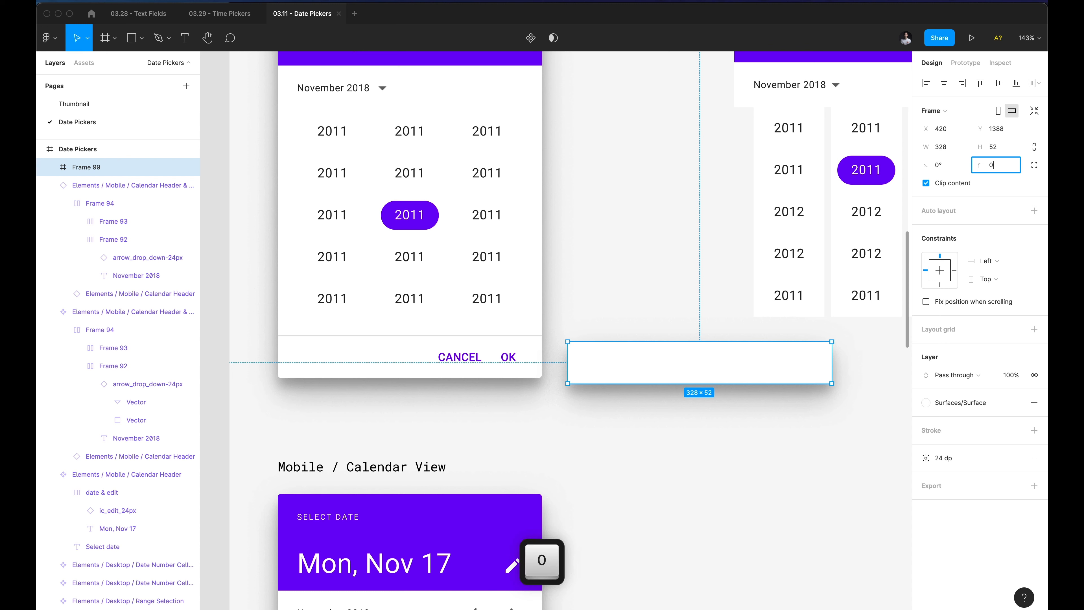
key(Return)
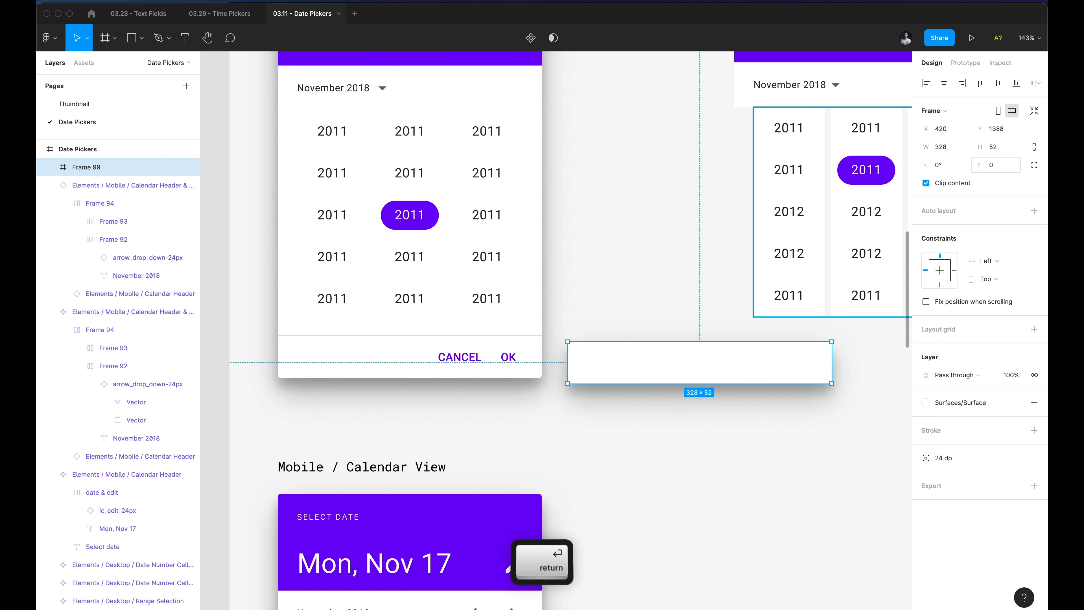
click(1035, 166)
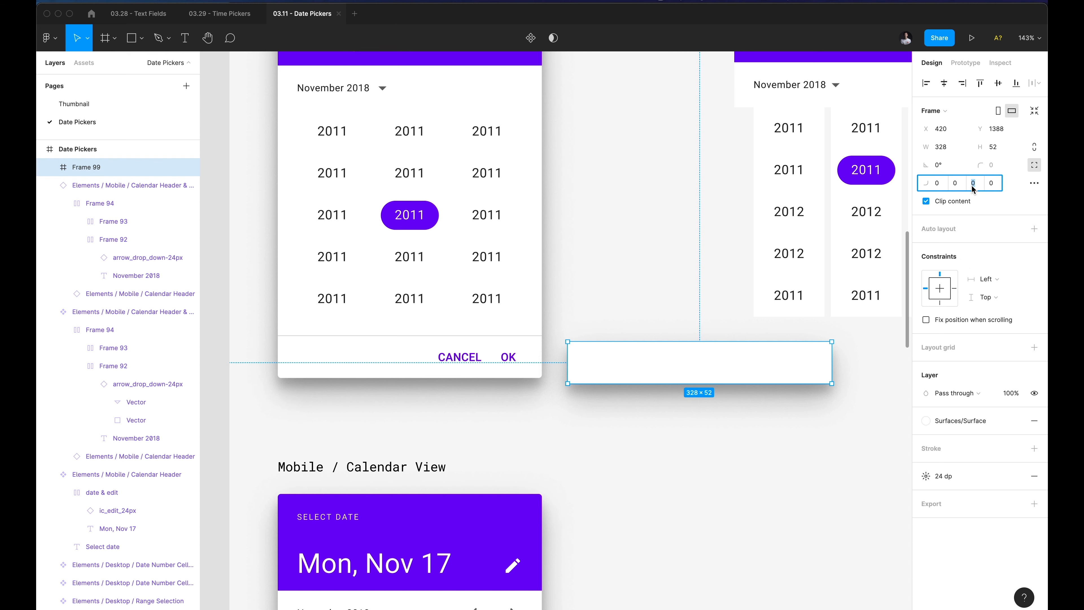
text(4)
key(Return)
click(484, 408)
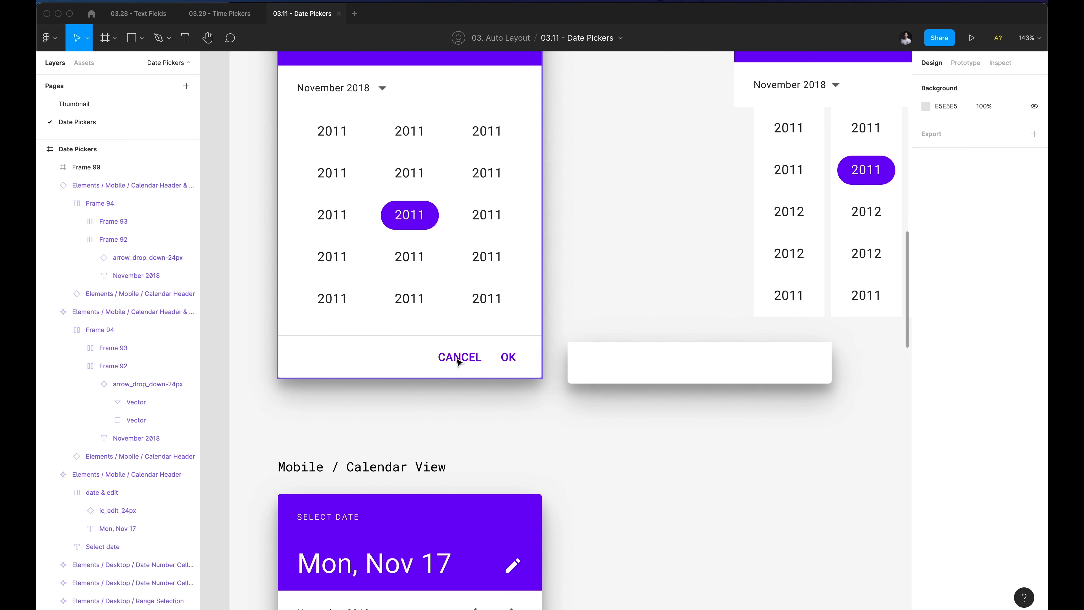
Duplicate the divider above the year selection card's CANCEL and OK buttons and align the copy to the card's top edge.
click(381, 372)
click(486, 411)
click(614, 366)
click(585, 333)
super+click(407, 337)
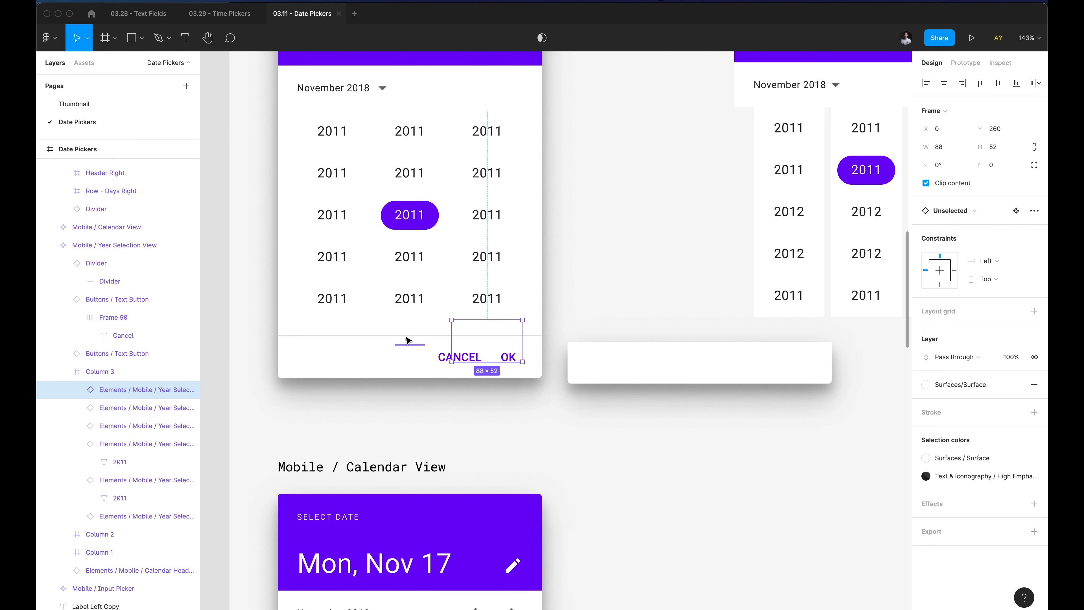
key(super+c)
click(641, 363)
key(super+v)
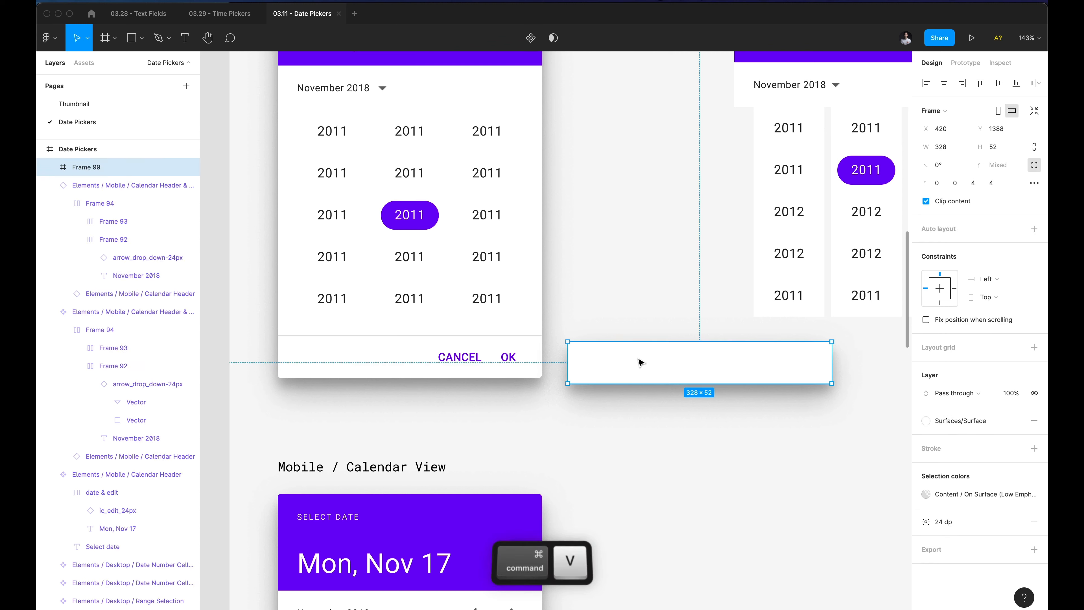
key(alt+w)
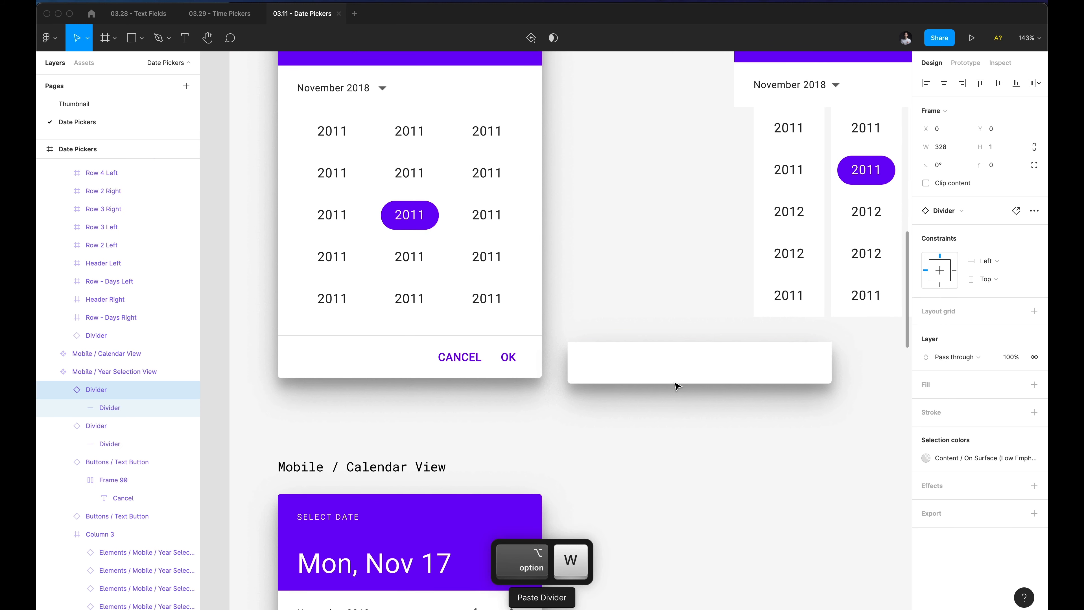
Move the duplicated divider from the year selection card into the blank footer frame.
key(super+x)
click(635, 364)
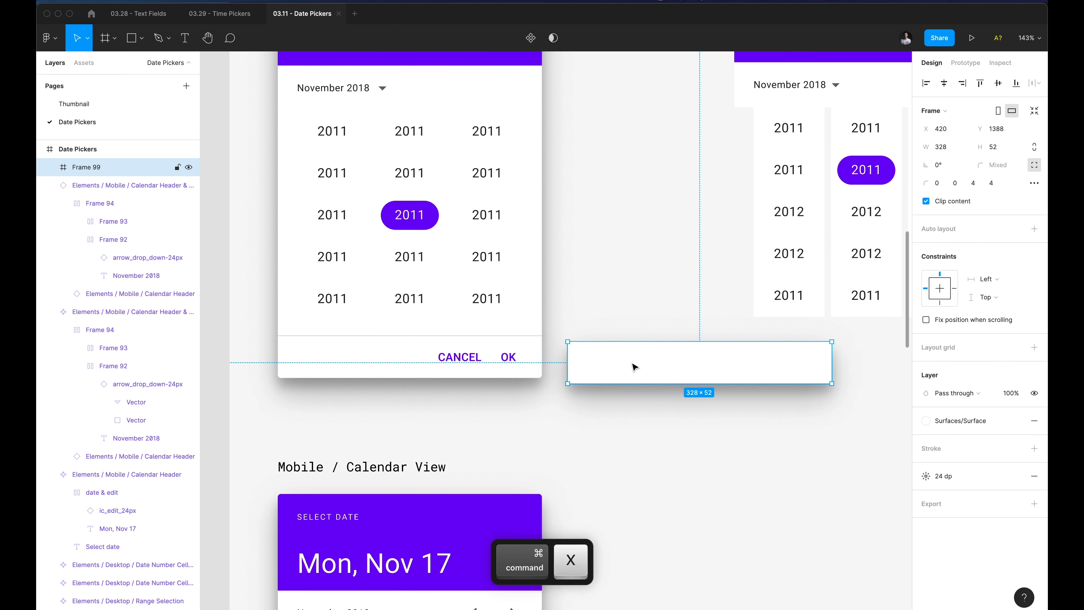
key(super+v)
click(588, 310)
scroll(646, 383, up, 5)
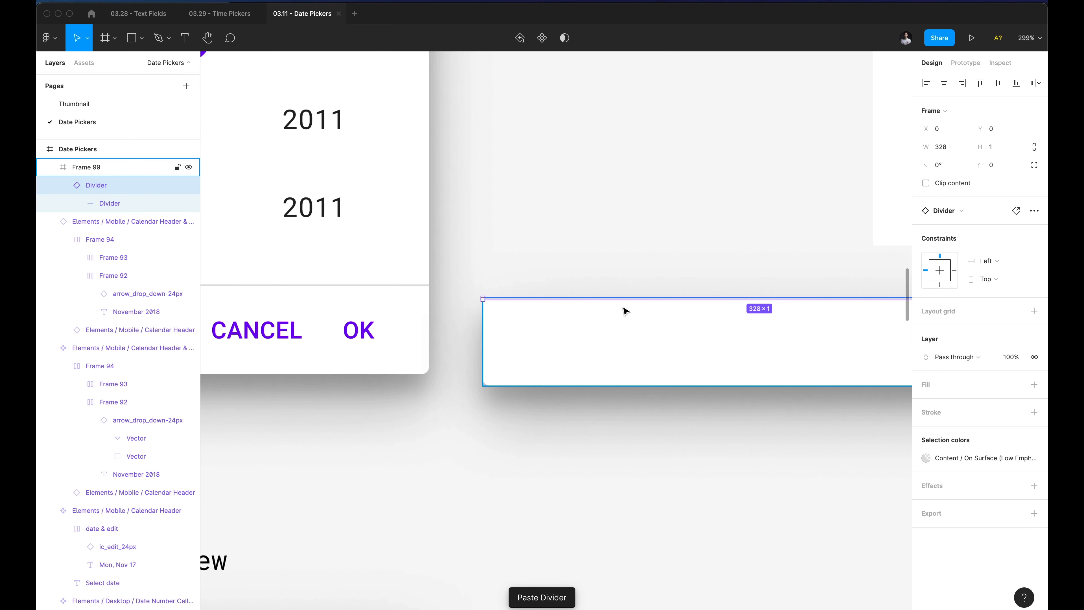
click(616, 318)
scroll(615, 318, down, 5)
key(shift+a)
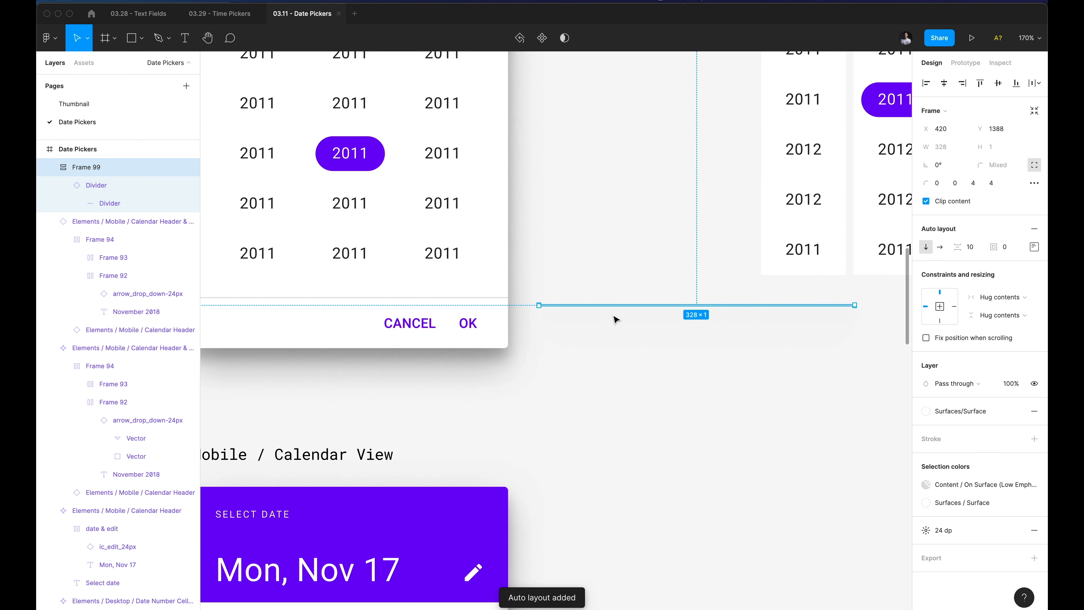
key(ctrl+z)
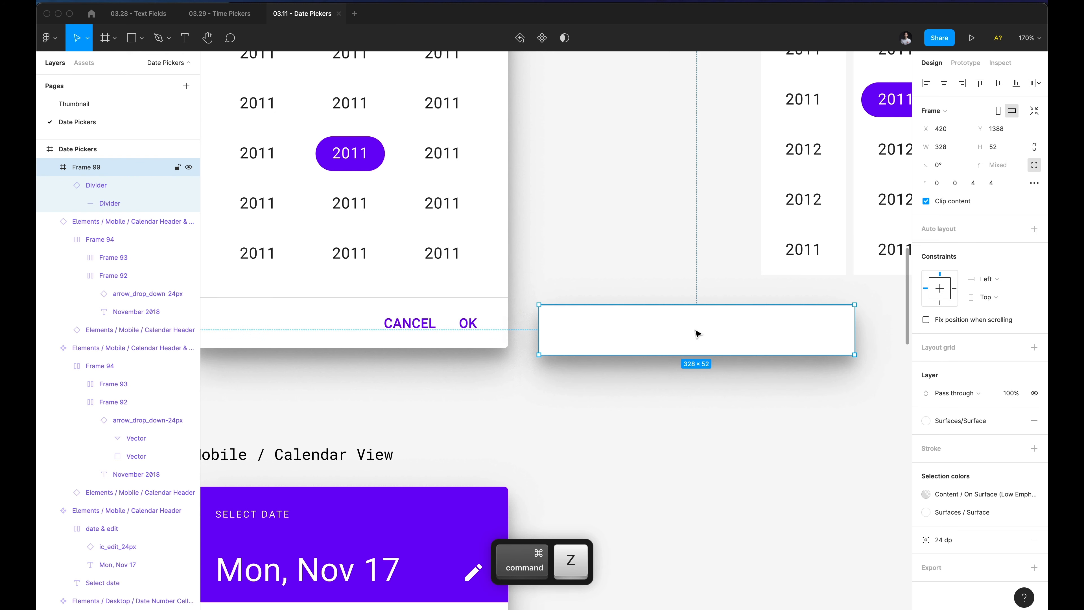
key(shift)
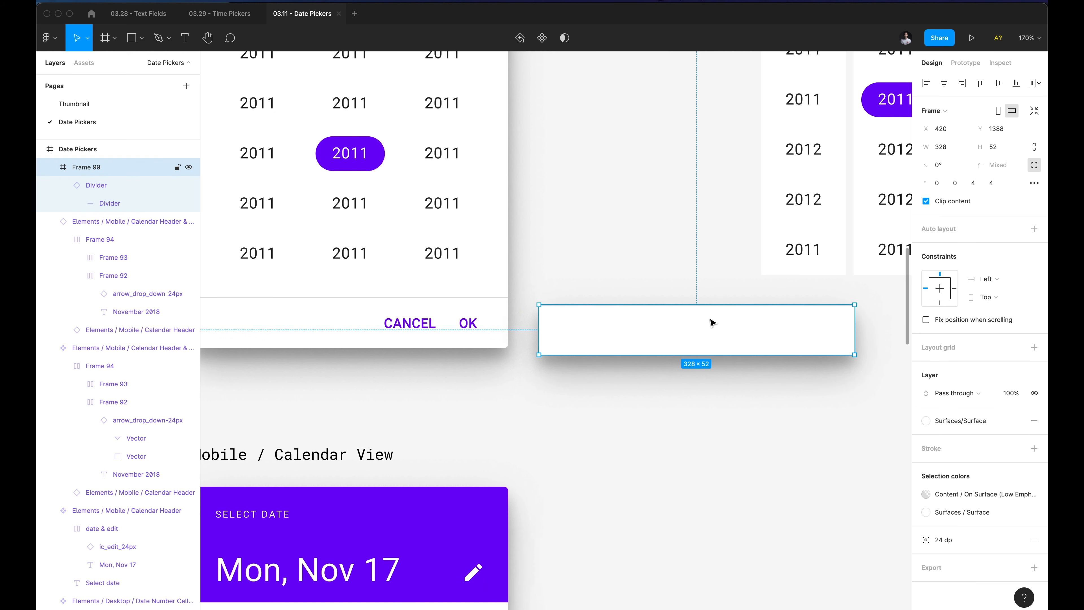
Copy the CANCEL and OK buttons from the year selection card into the footer frame.
click(667, 272)
ctrl+click(478, 316)
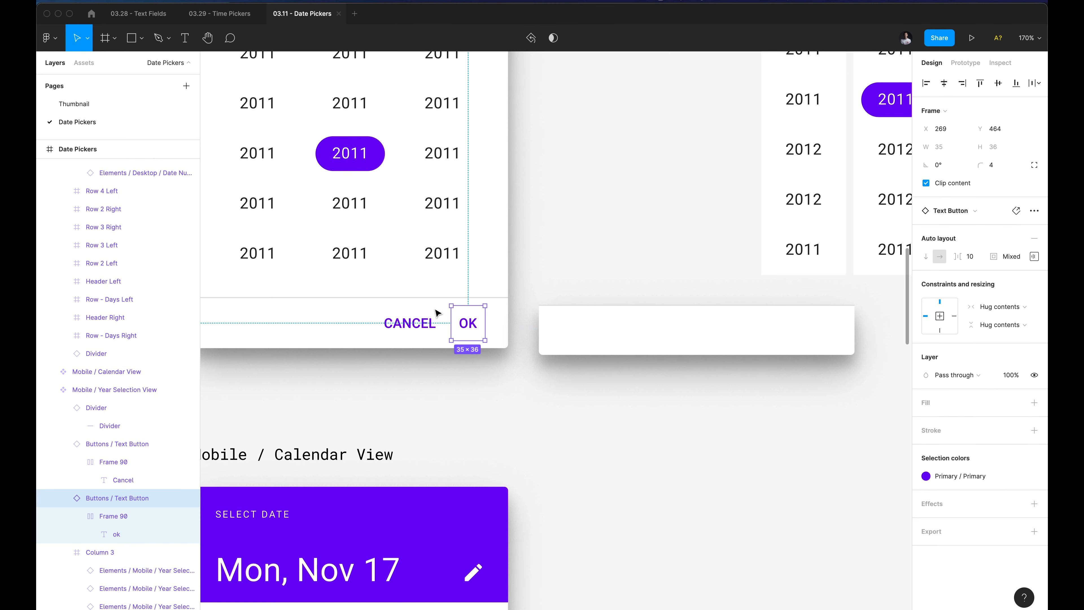
shift+click(409, 323)
key(cmd+c)
click(569, 285)
click(607, 344)
key(cmd+v)
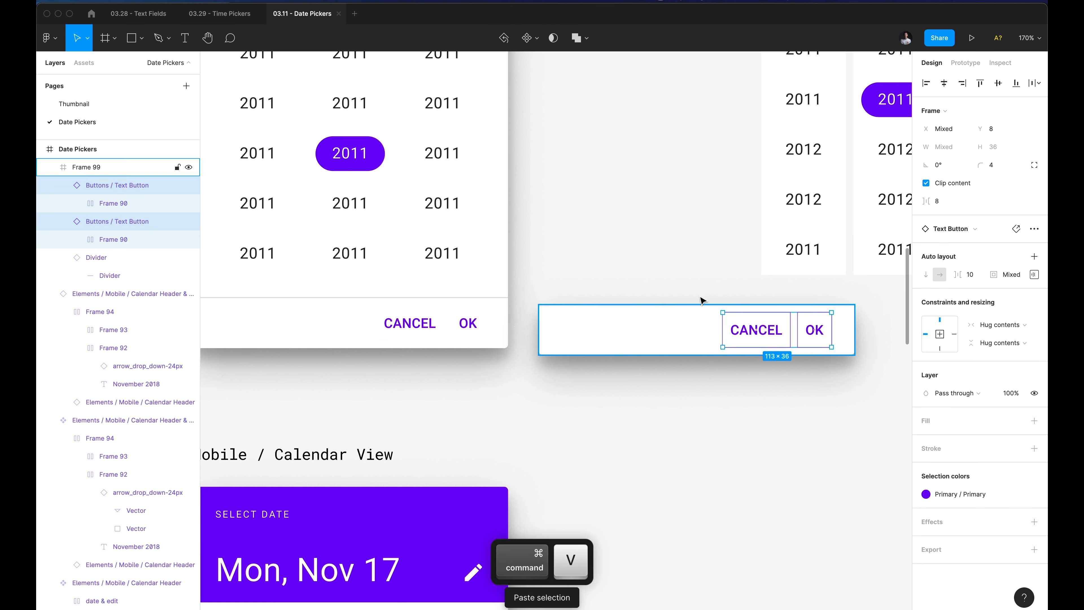
click(695, 278)
Apply auto layout to the footer frame holding the divider and the two text buttons.
drag(695, 279, 636, 279)
click(685, 326)
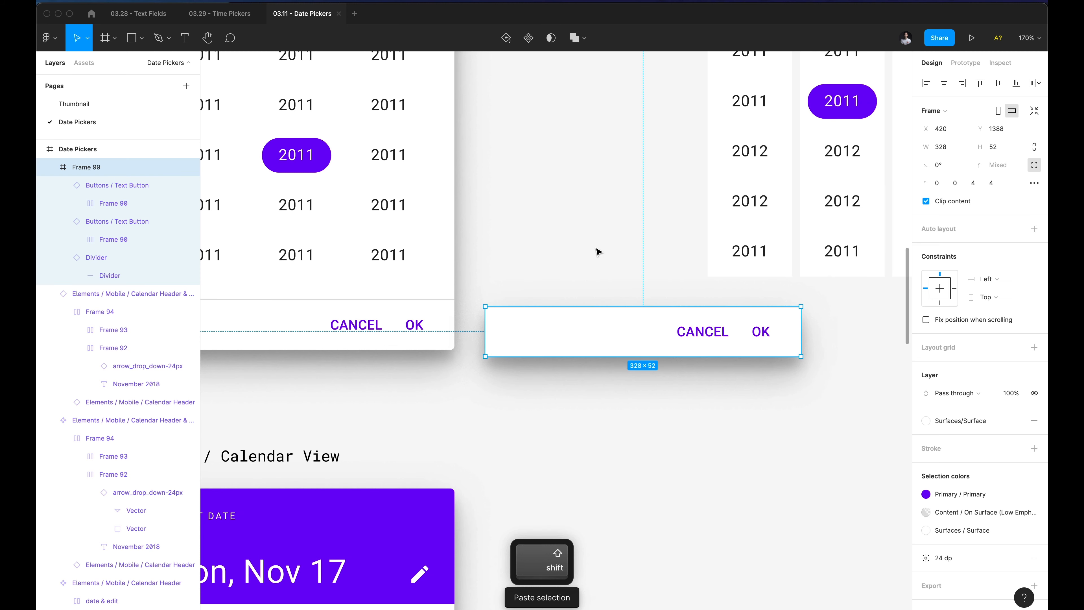
key(shift+a)
super+click(533, 350)
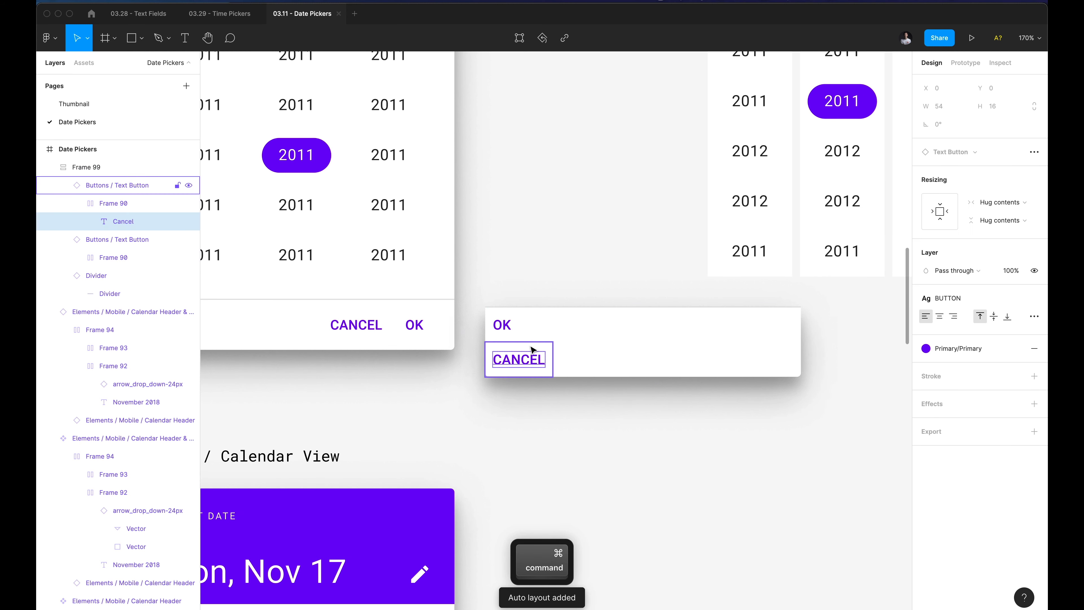
super+click(533, 350)
shift+click(507, 325)
click(588, 330)
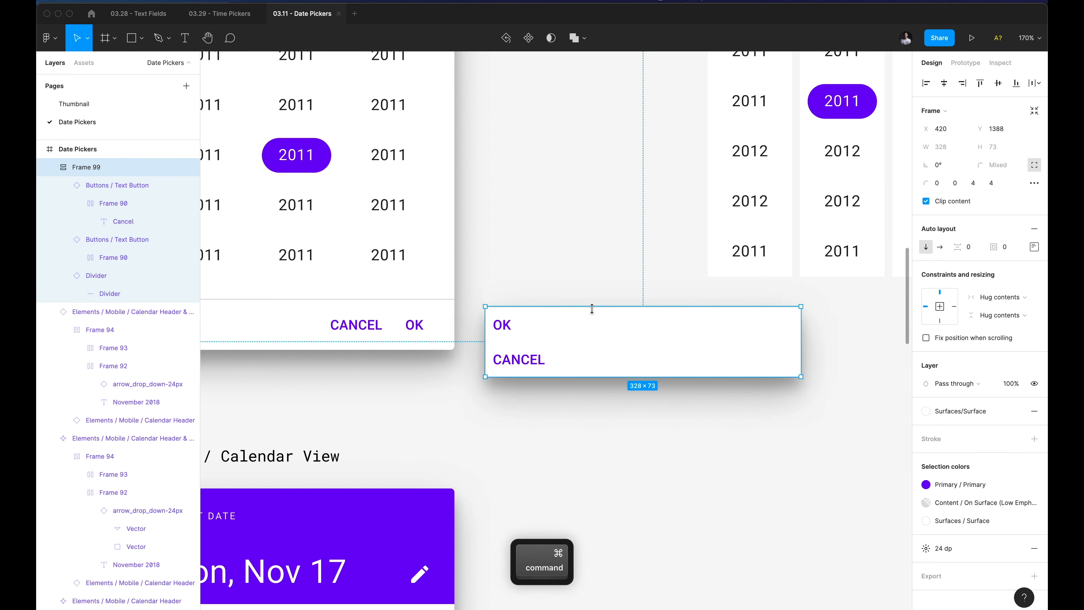
Make the divider fill the container's width and set the footer frame's width to 328.
click(124, 276)
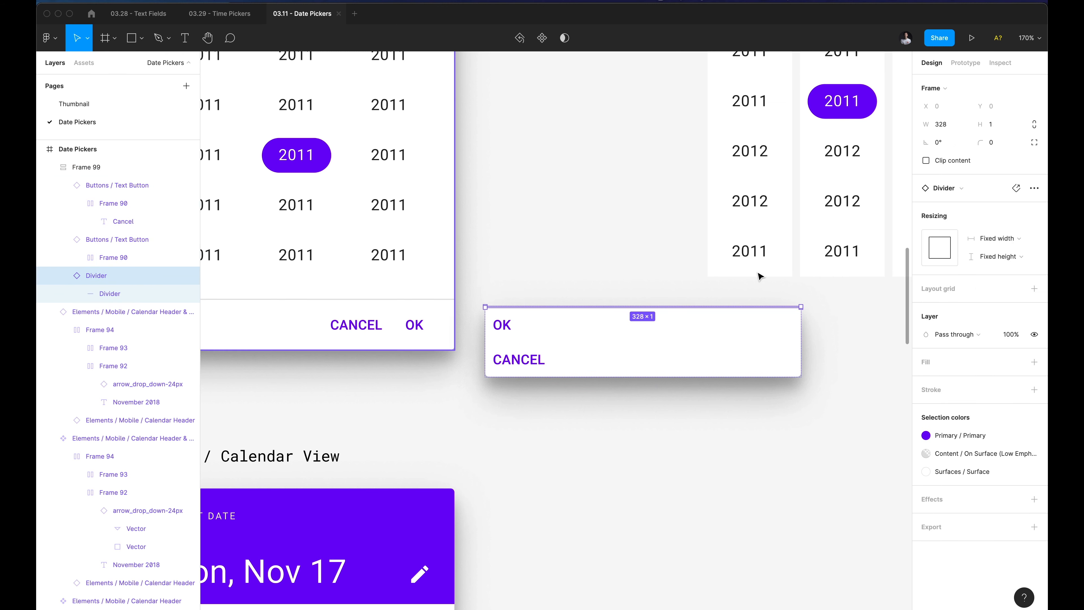
click(953, 249)
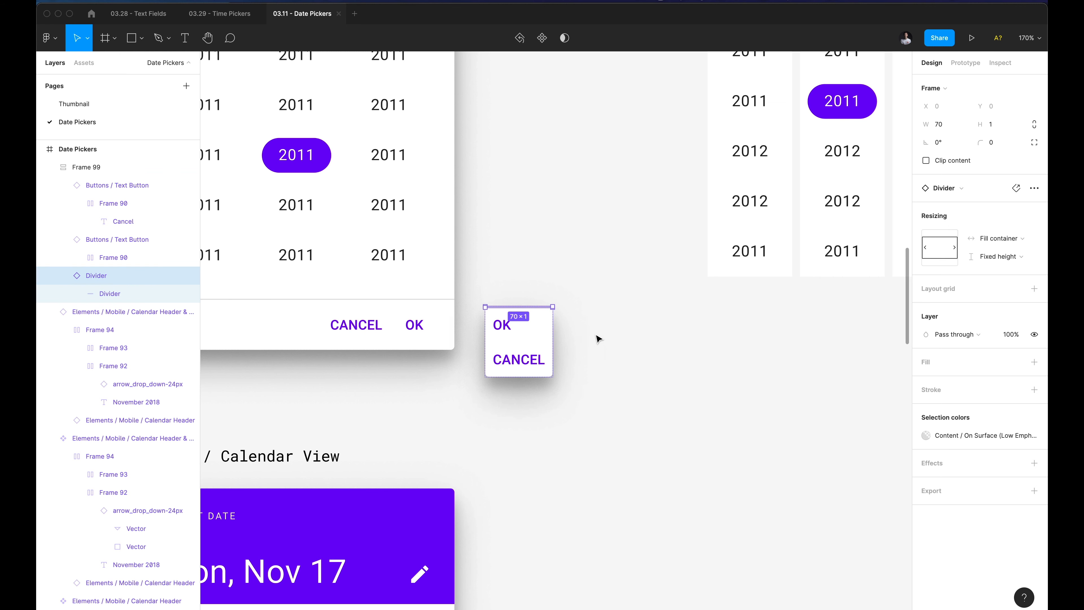
click(540, 339)
drag(581, 335, 723, 329)
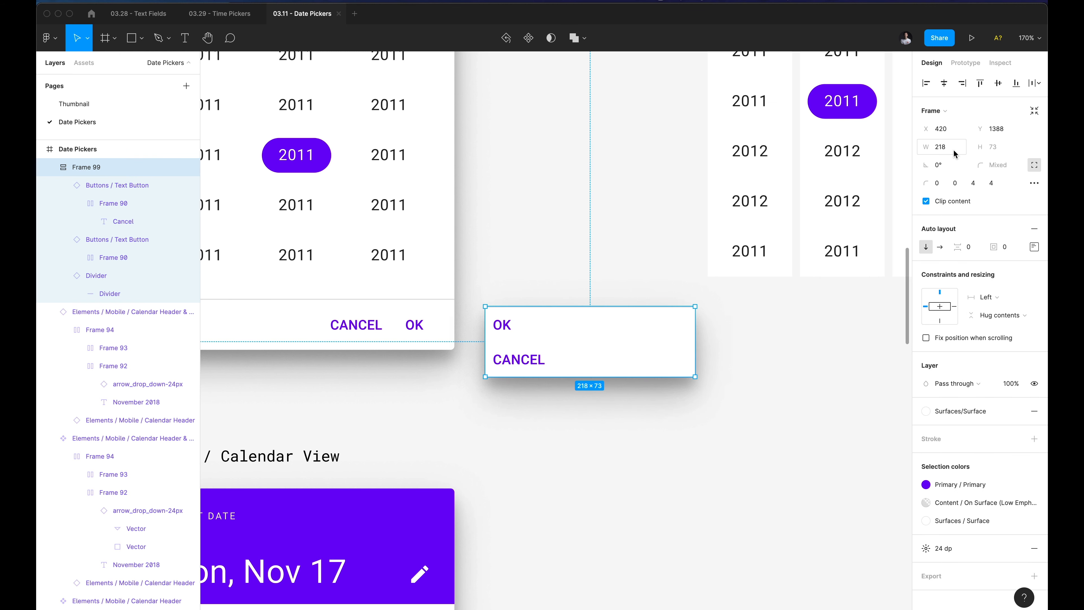
text(328)
key(Return)
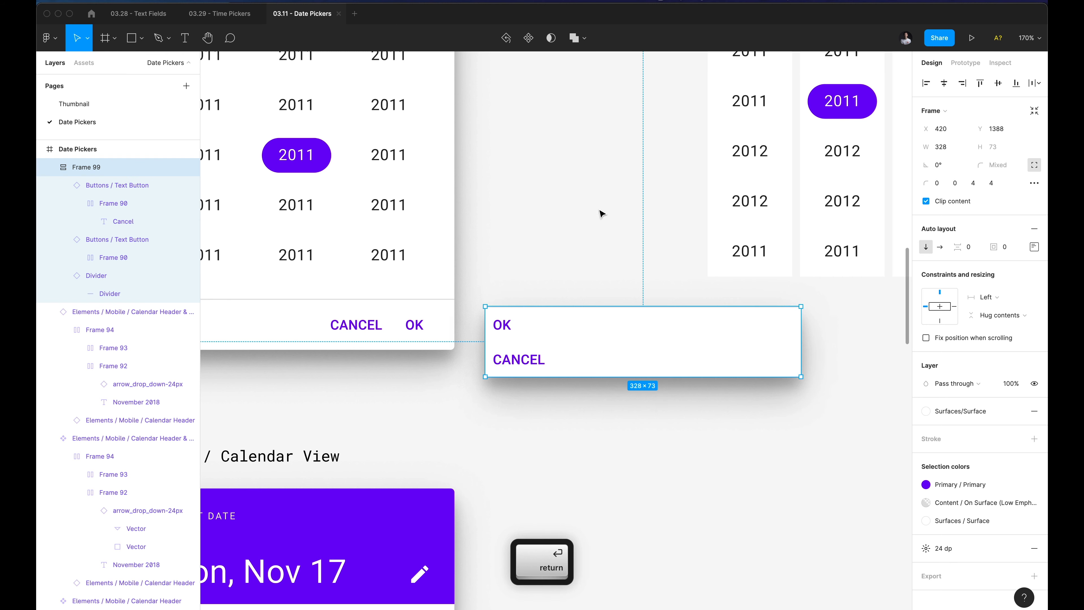
Wrap the OK and CANCEL buttons in their own nested auto layout frame with horizontal direction.
super+click(515, 367)
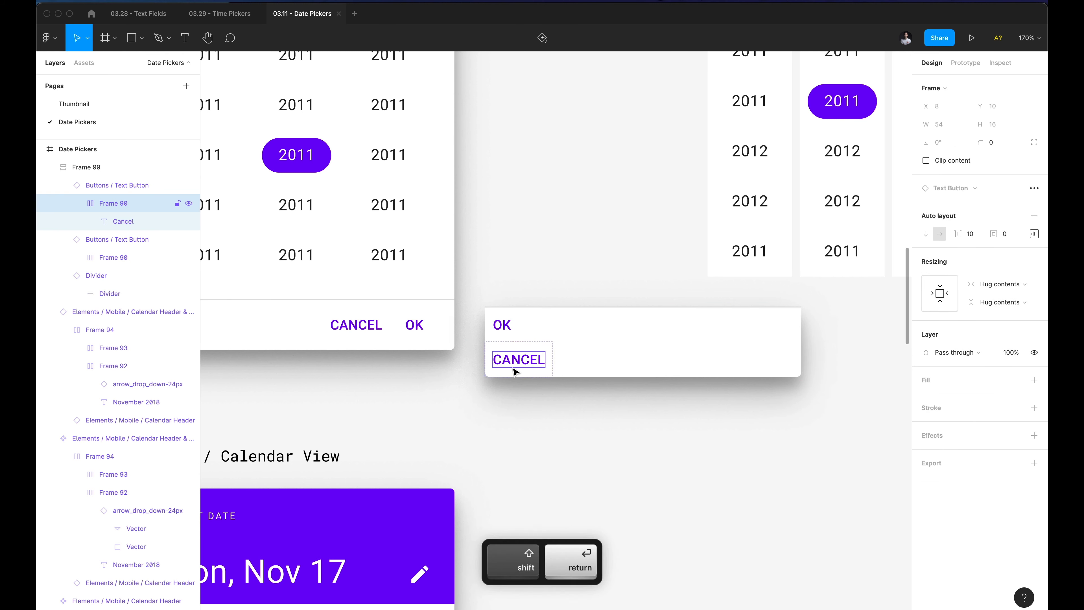
shift+click(514, 334)
key(shift+a)
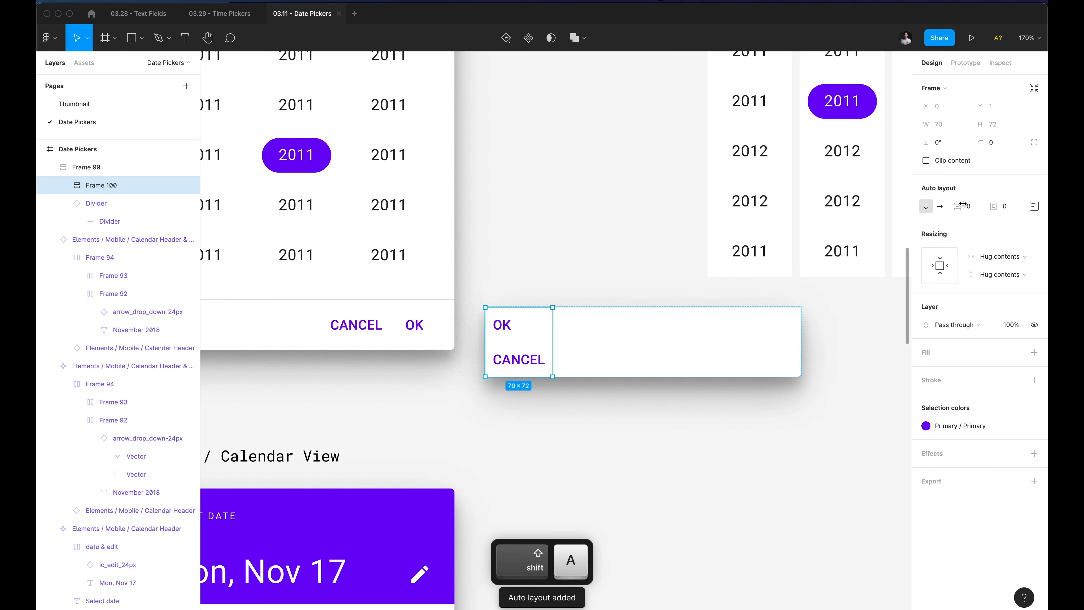
click(940, 207)
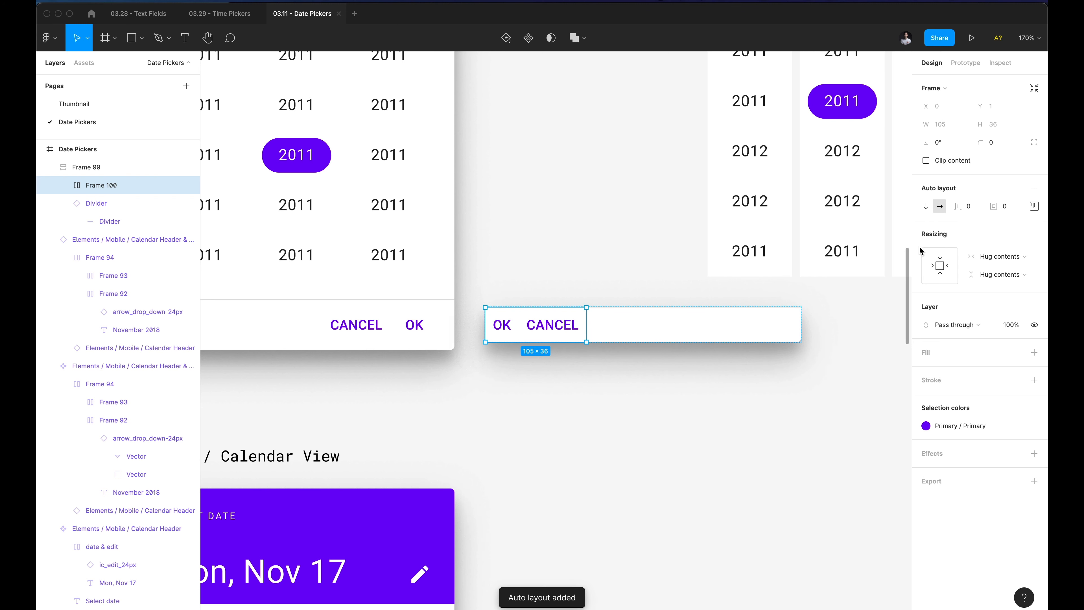
click(1034, 207)
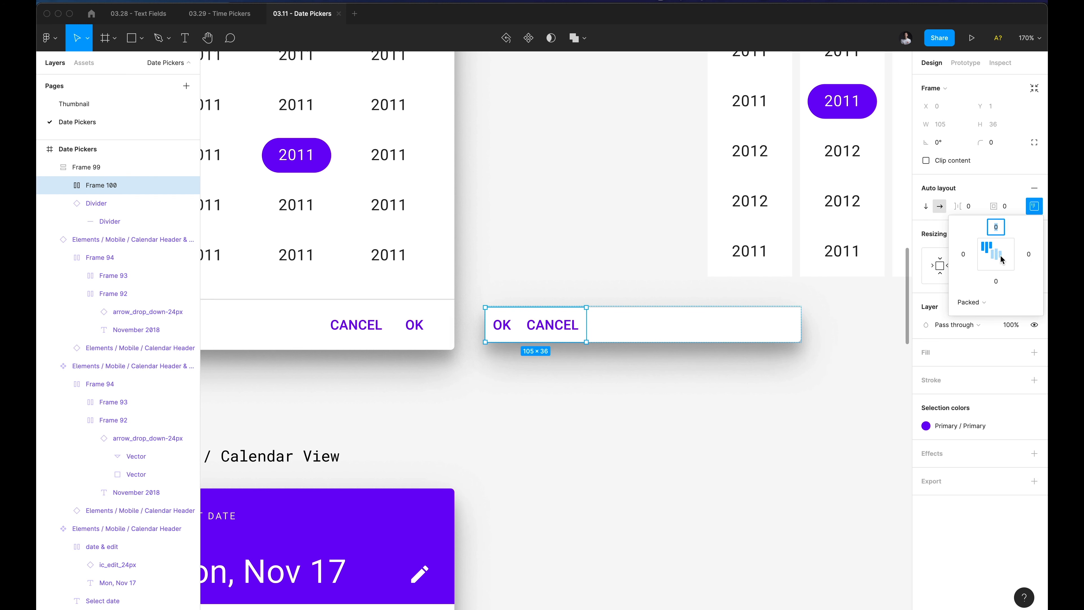
click(629, 404)
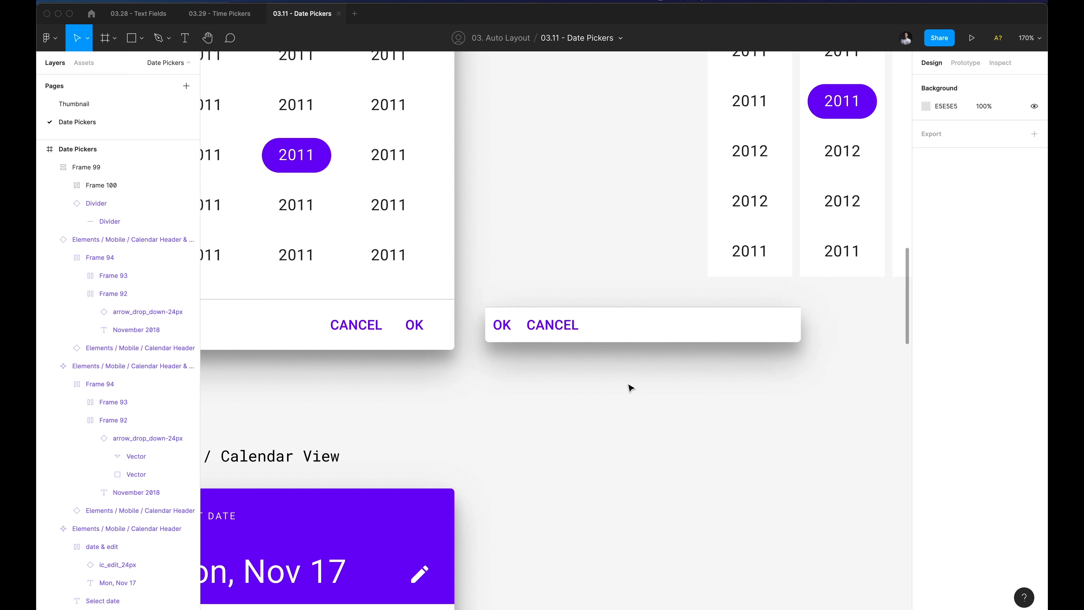
Align the footer frame's auto layout contents to the right.
click(631, 323)
click(1034, 247)
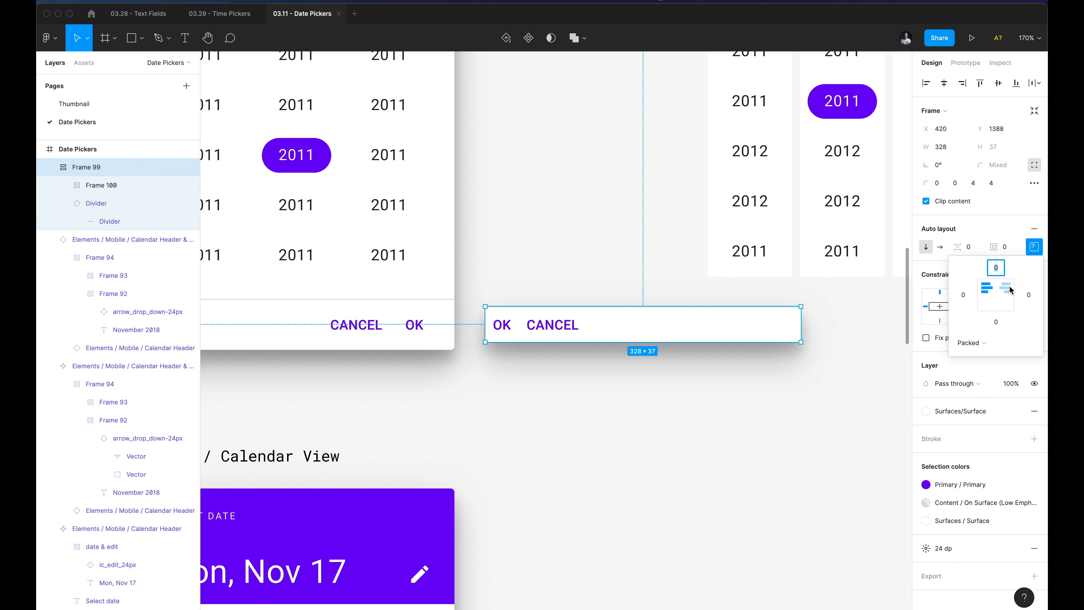
click(1006, 295)
click(719, 381)
Measure the spacing around the original CANCEL button in the year selection card.
click(697, 339)
scroll(695, 340, down, 2)
super+click(439, 325)
key(shift+Return)
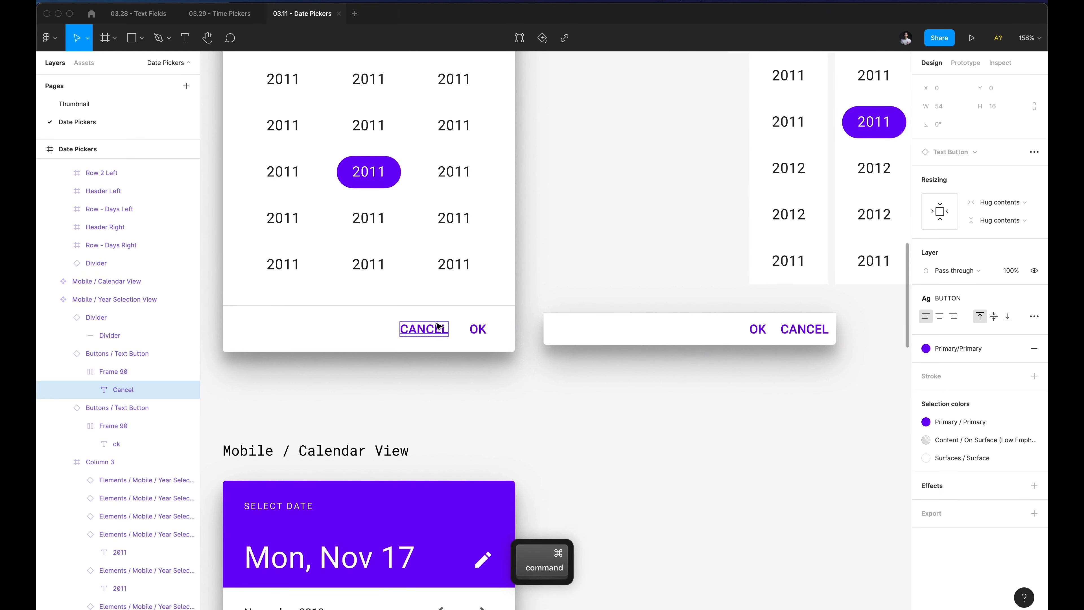
key(shift+Return)
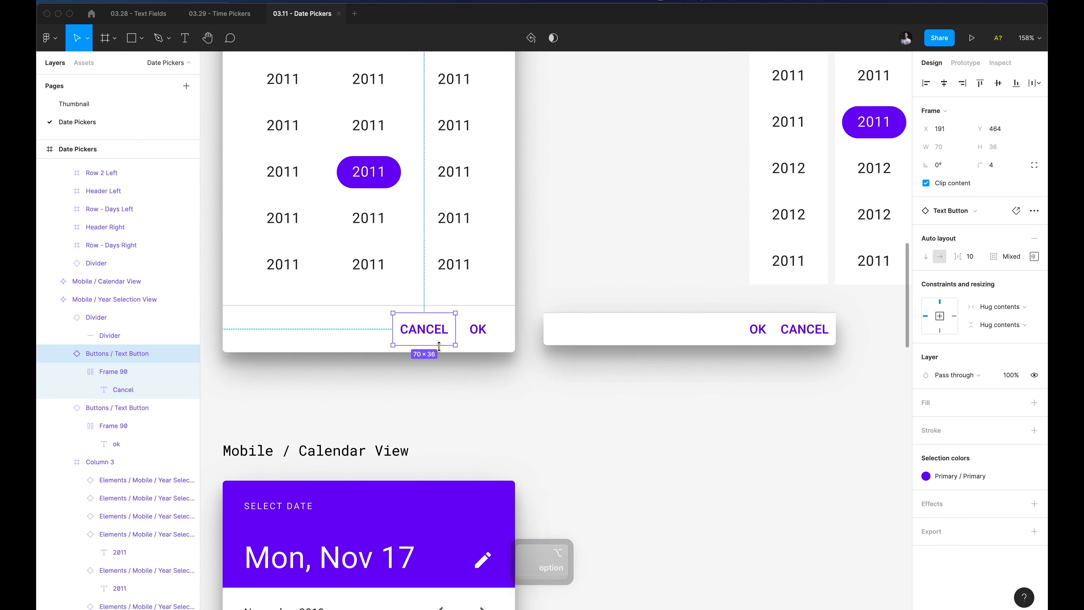
Rename the nested frame around the footer's OK and CANCEL buttons to "buttons".
super+click(764, 331)
key(shift+Return)
key(shift+Return)
key(shift+Return)
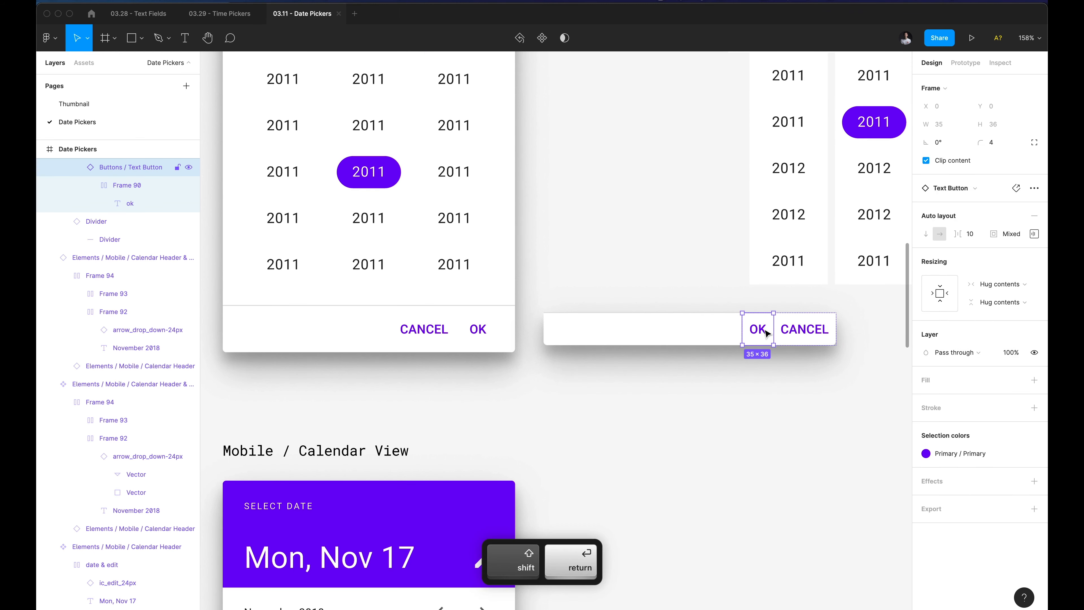
key(super+r)
text(buttons)
key(Return)
Set the buttons frame's auto layout padding to 8 vertically and 0 horizontally.
click(1010, 206)
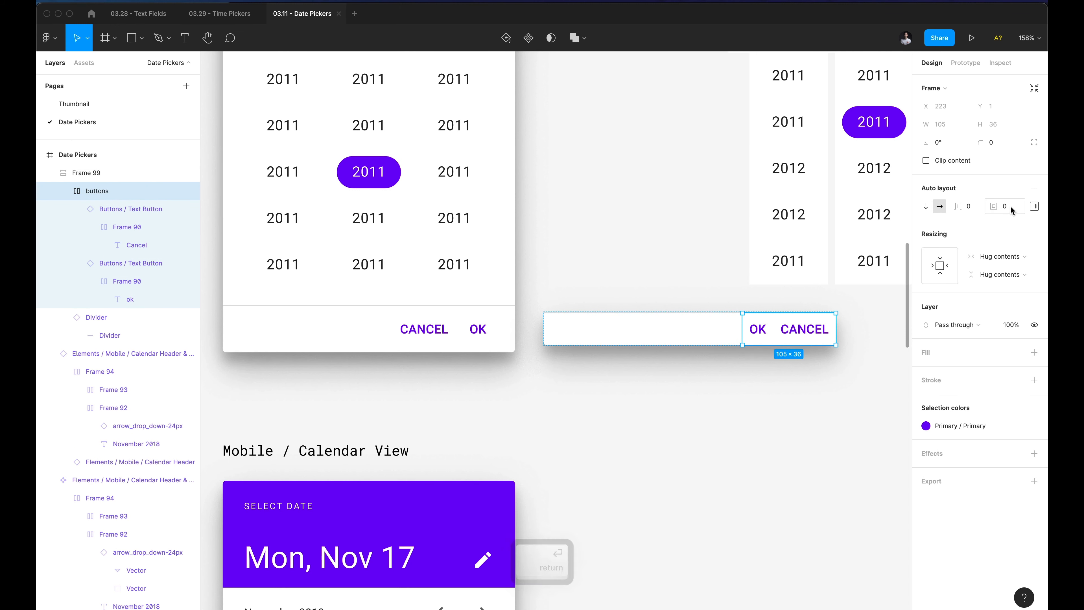
text(8)
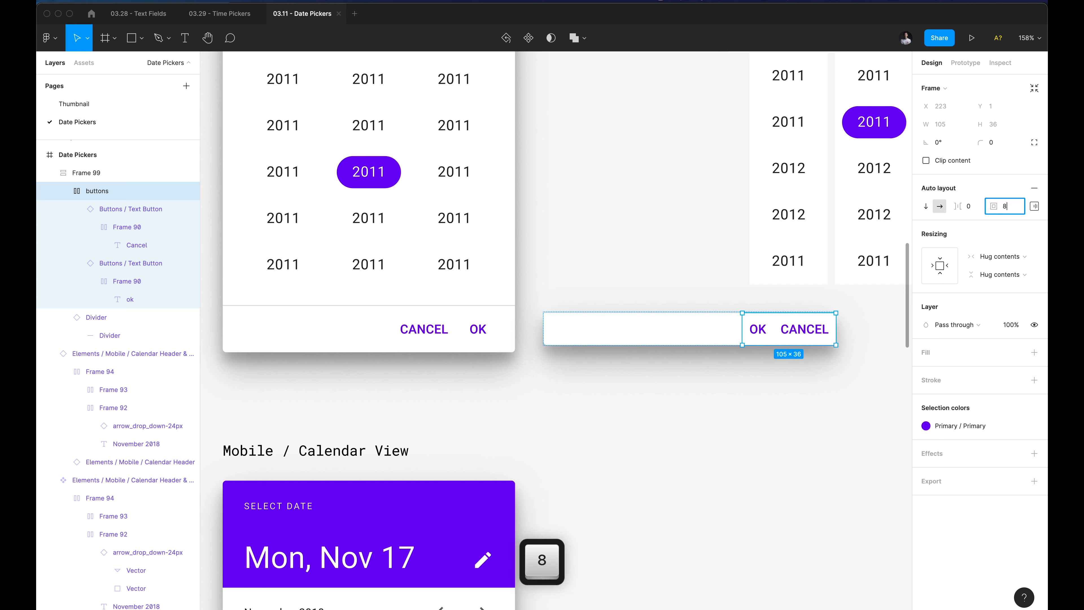
text(,0)
key(Return)
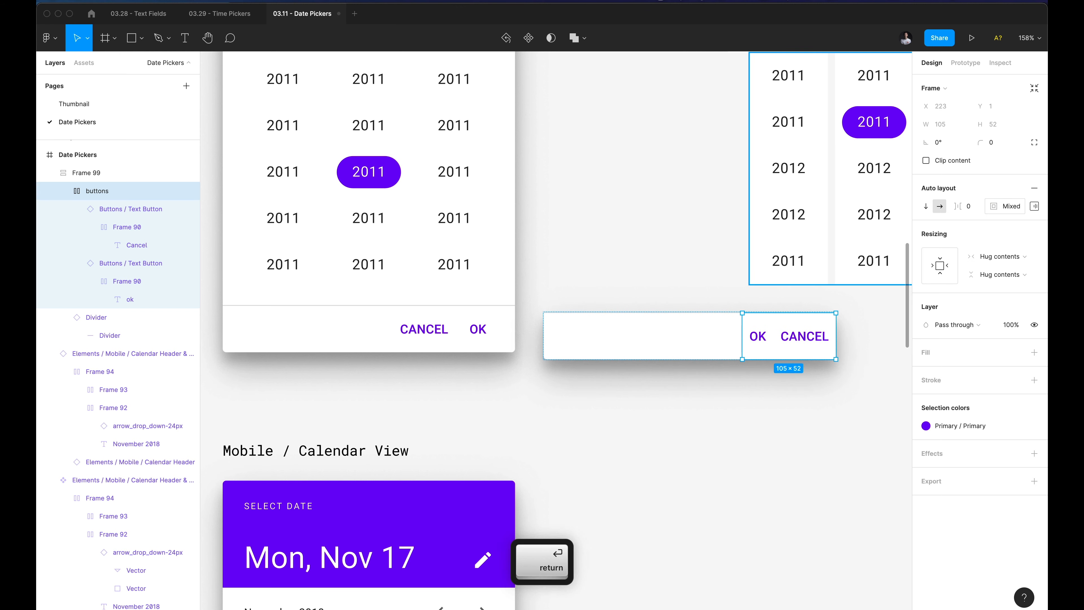
click(786, 407)
click(704, 349)
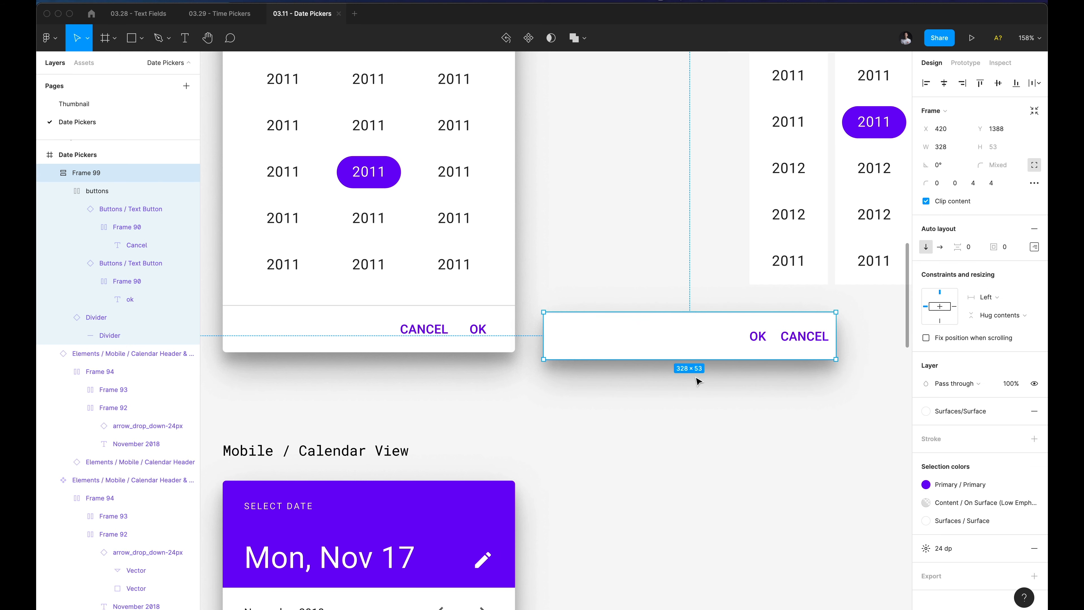
Try narrowing the footer frame to 266 wide to test how its buttons respond, and undo the resize.
drag(831, 321, 780, 322)
scroll(653, 297, up, 1)
scroll(654, 298, down, 2)
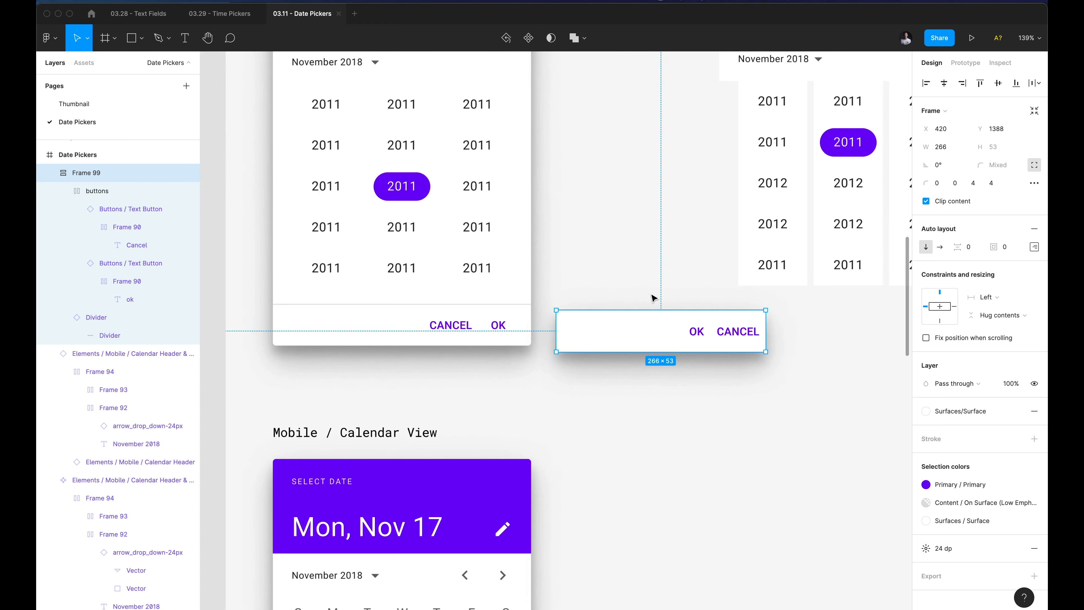
key(super+z)
key(super+z)
Move the footer frame beneath the year columns, aligned with the copied calendar header.
scroll(646, 296, down, 5)
scroll(648, 296, right, 3)
drag(536, 318, 621, 321)
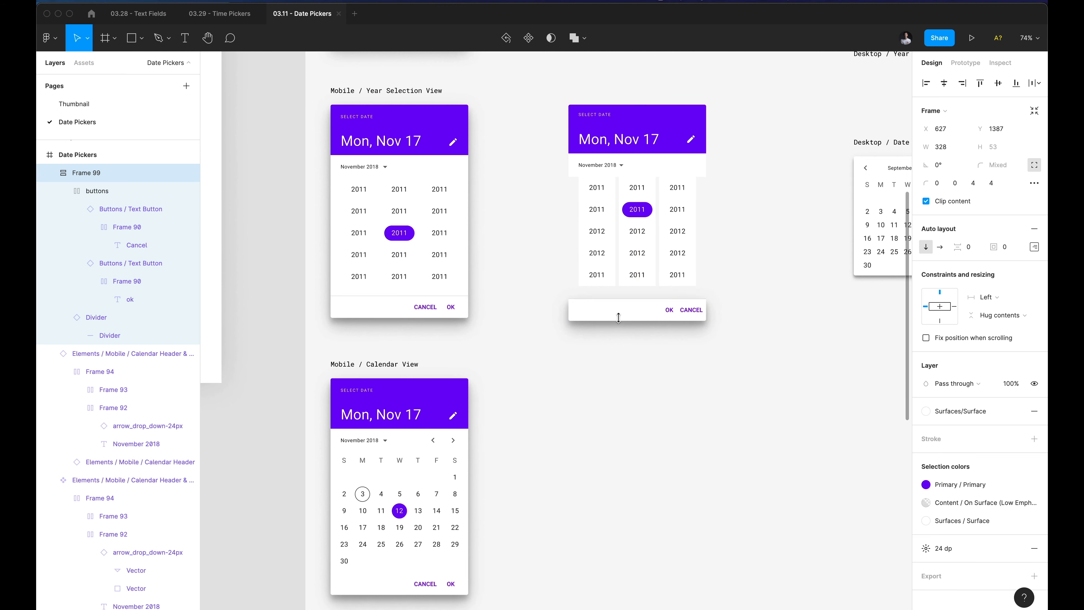
click(547, 249)
Wrap the calendar header, year columns and footer together in a new vertical auto layout frame.
scroll(545, 252, up, 5)
scroll(499, 263, down, 3)
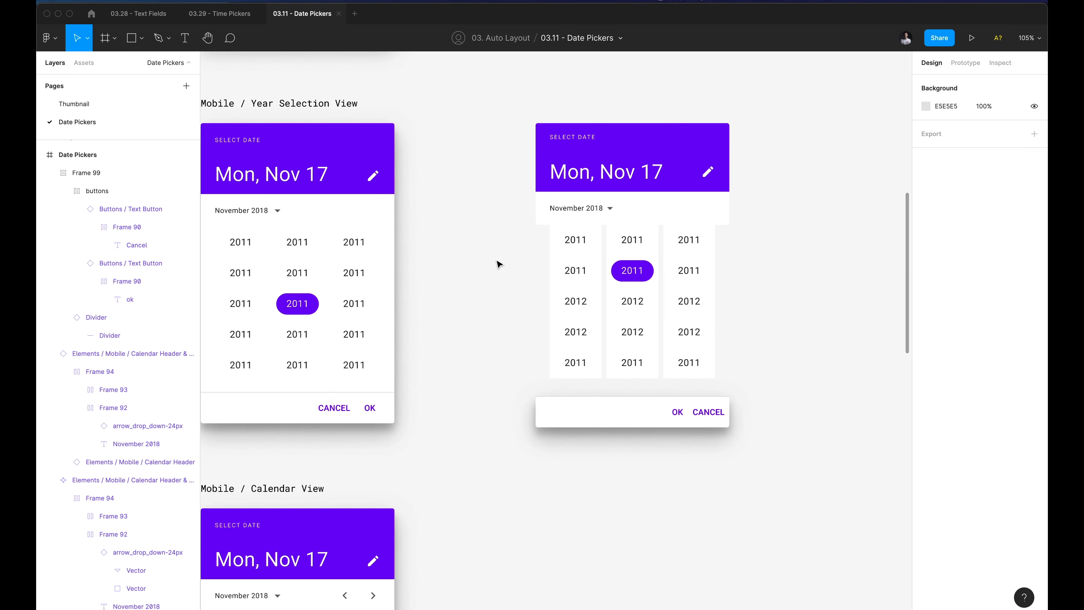
scroll(499, 264, up, 3)
scroll(498, 263, left, 3)
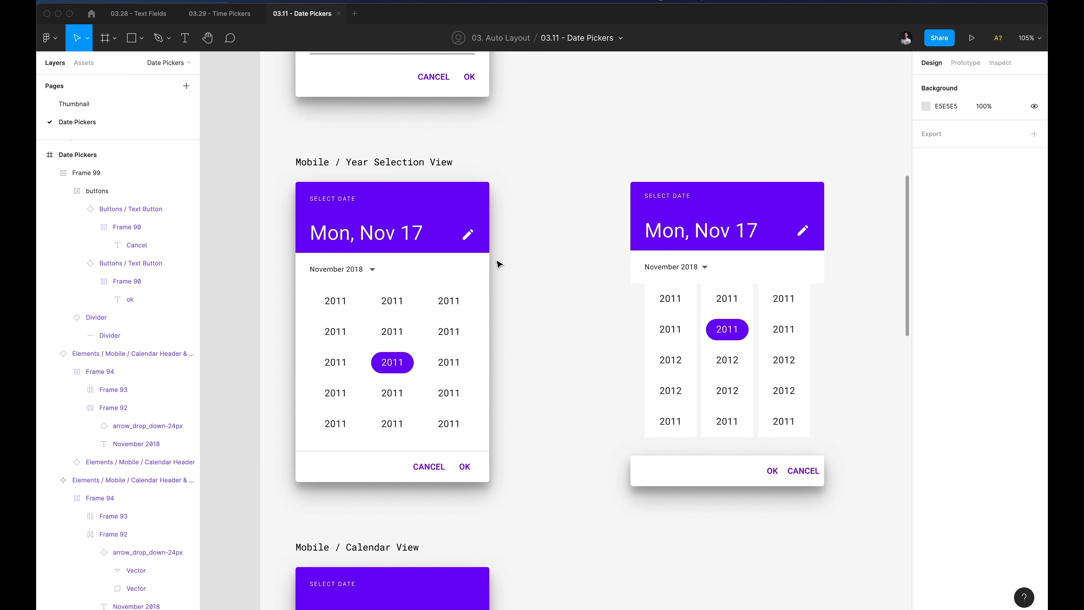
drag(593, 158, 874, 553)
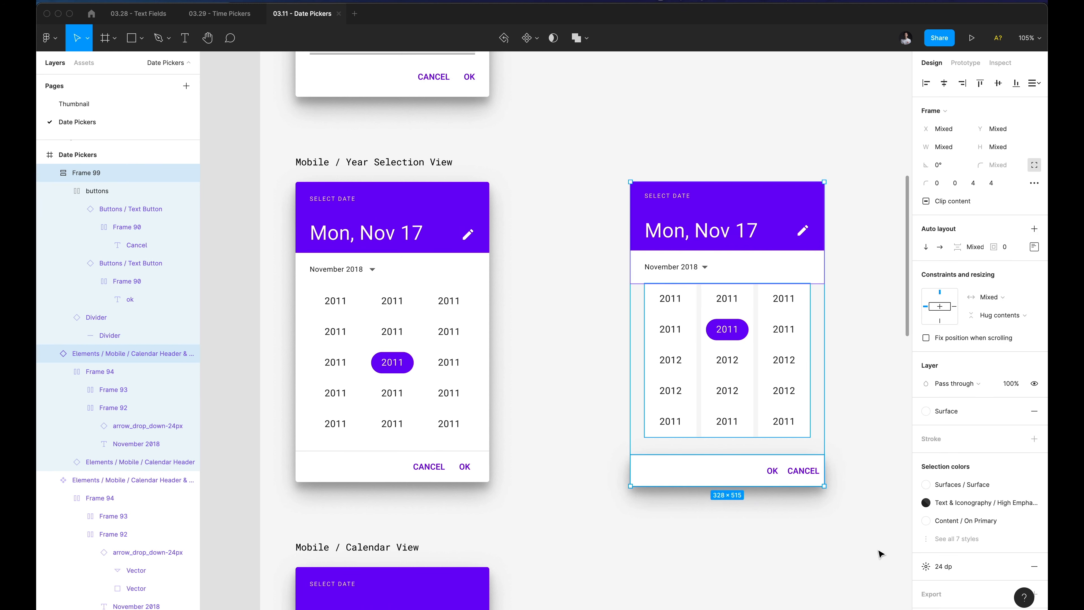
key(shift+a)
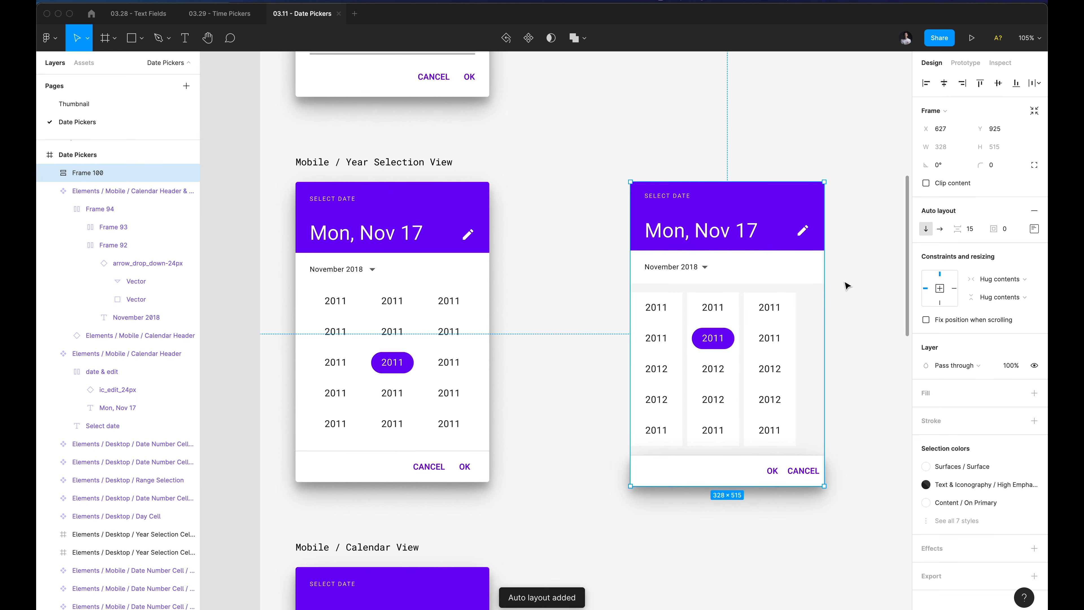
Copy the properties of the original Mobile / Year Selection View card onto the new auto layout frame.
key(alt)
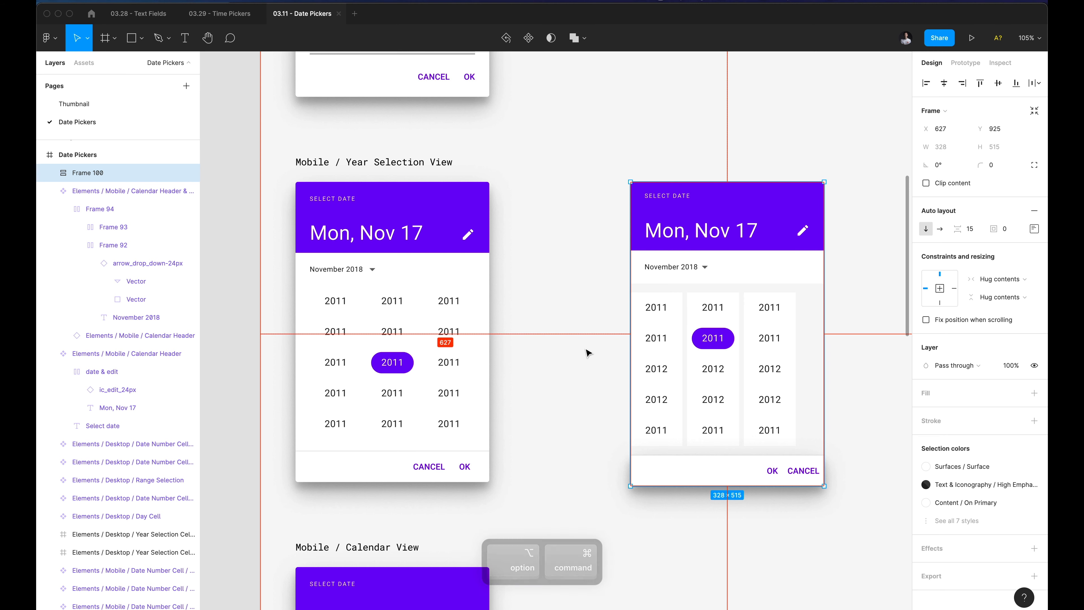
click(407, 438)
key(alt+super+c)
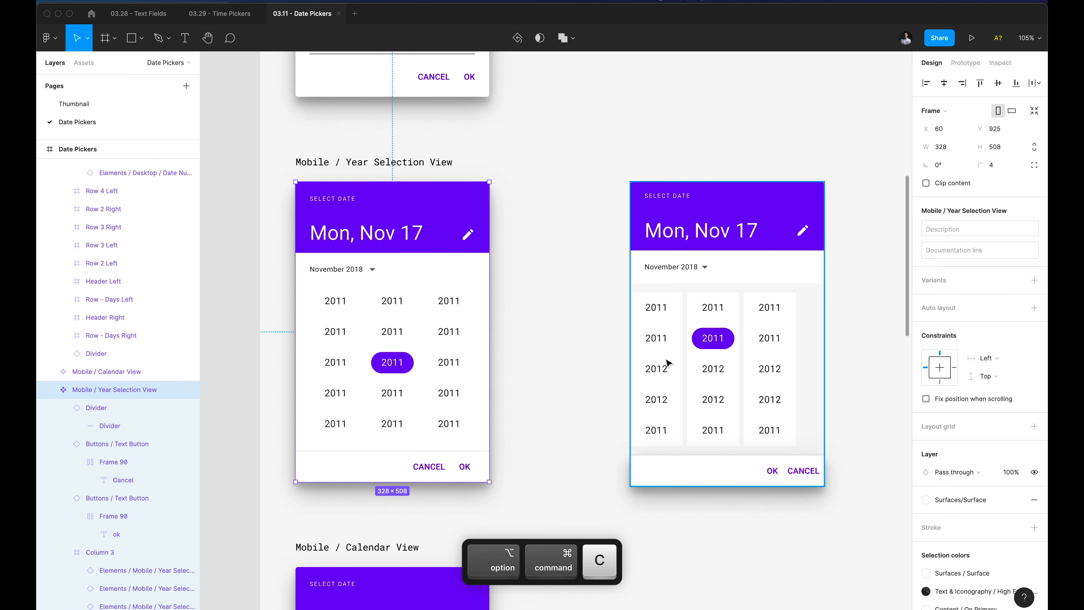
click(664, 364)
key(alt+super+v)
click(577, 476)
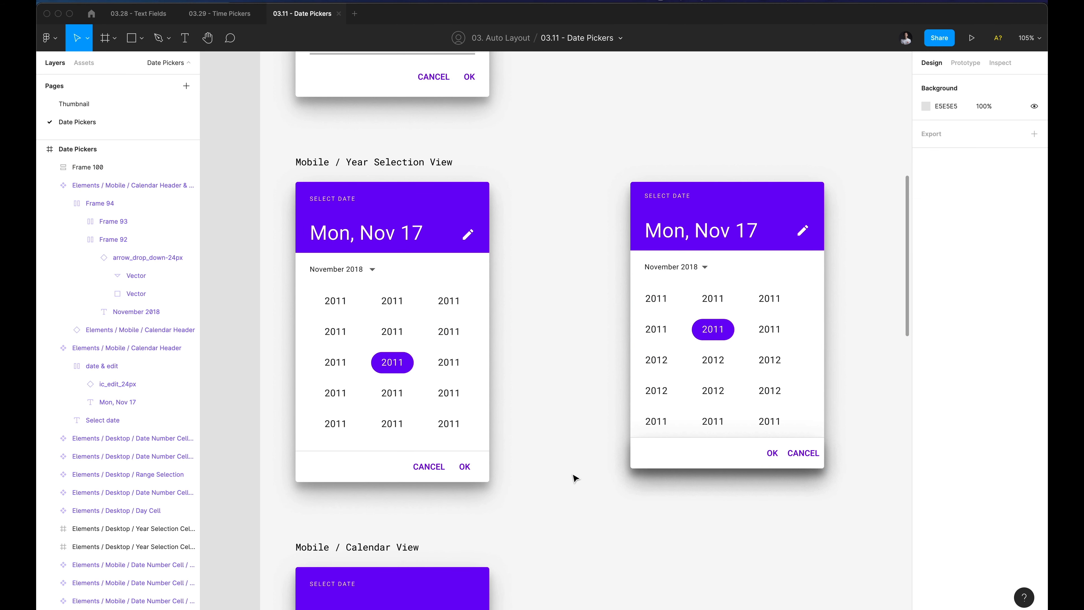
Remove the 24 dp shadow effect from the footer frame nested in the new year selection card.
super+click(718, 454)
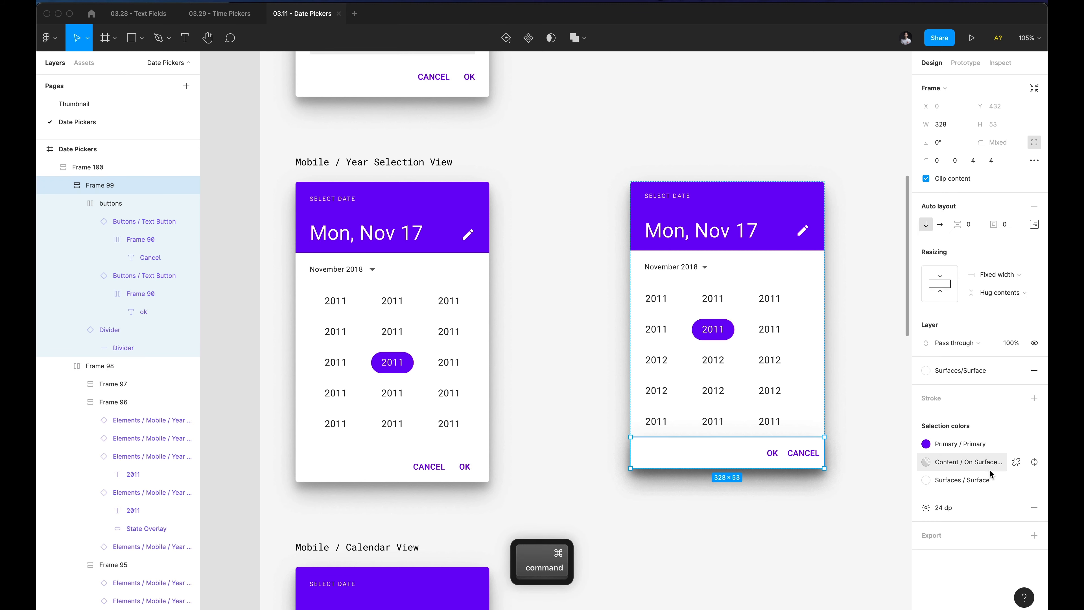
scroll(737, 461, up, 3)
key(space)
drag(762, 475, 616, 425)
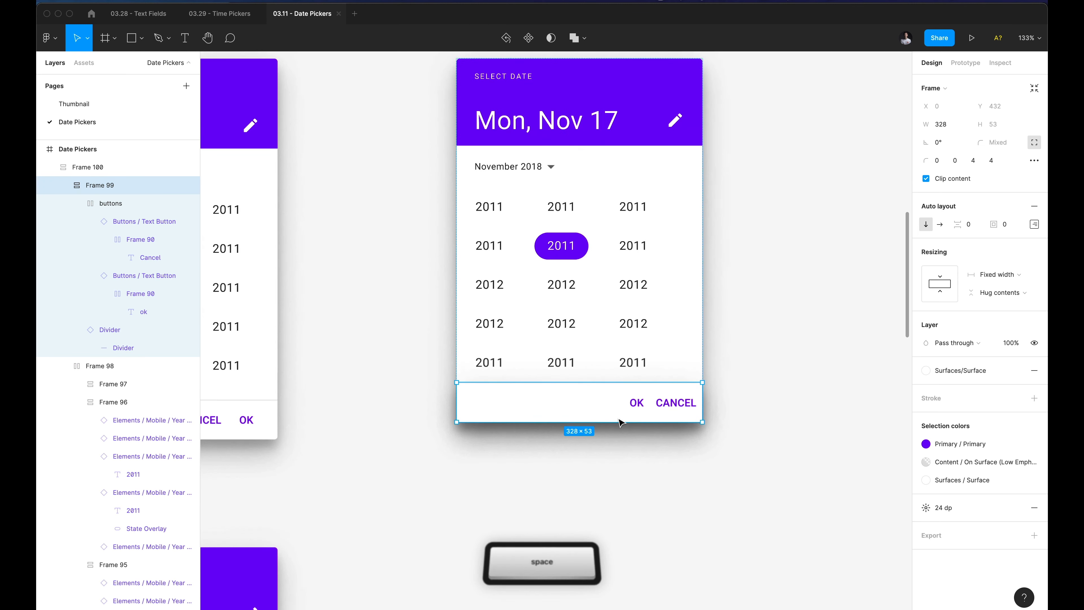
click(1035, 510)
click(802, 390)
Center the auto layout contents of the new year selection card's outer frame.
scroll(758, 385, down, 6)
key(space)
drag(762, 356, 777, 407)
scroll(665, 355, up, 2)
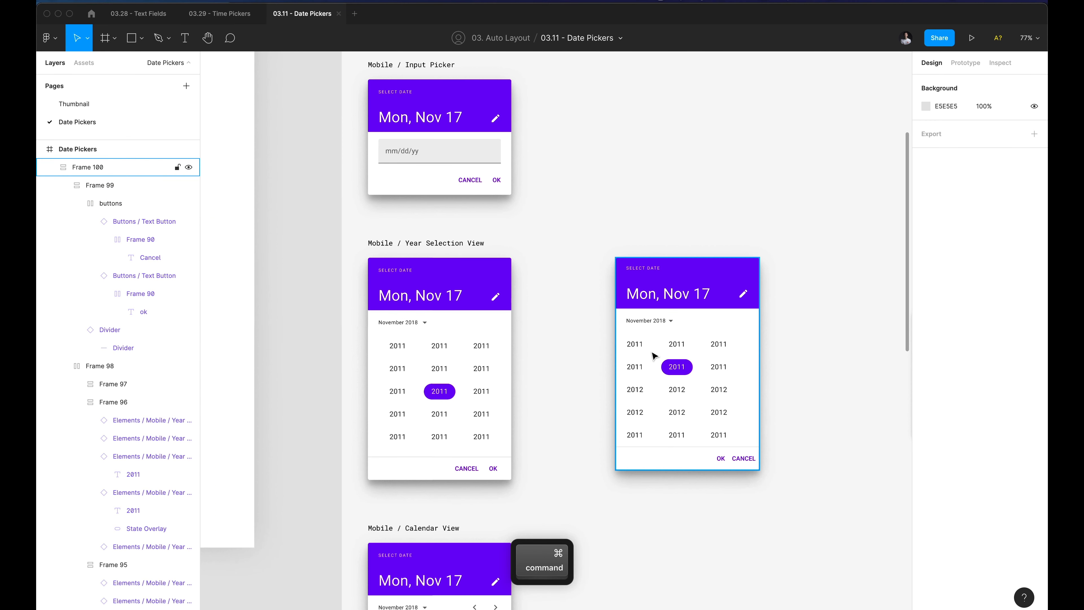
super+click(674, 365)
click(740, 350)
click(752, 313)
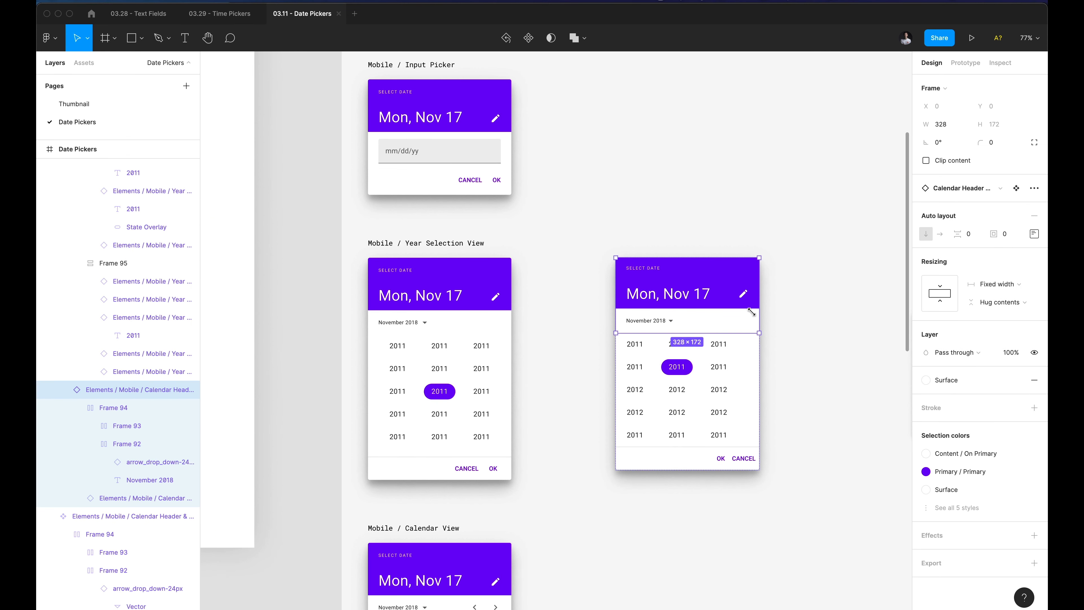
click(752, 394)
click(1034, 230)
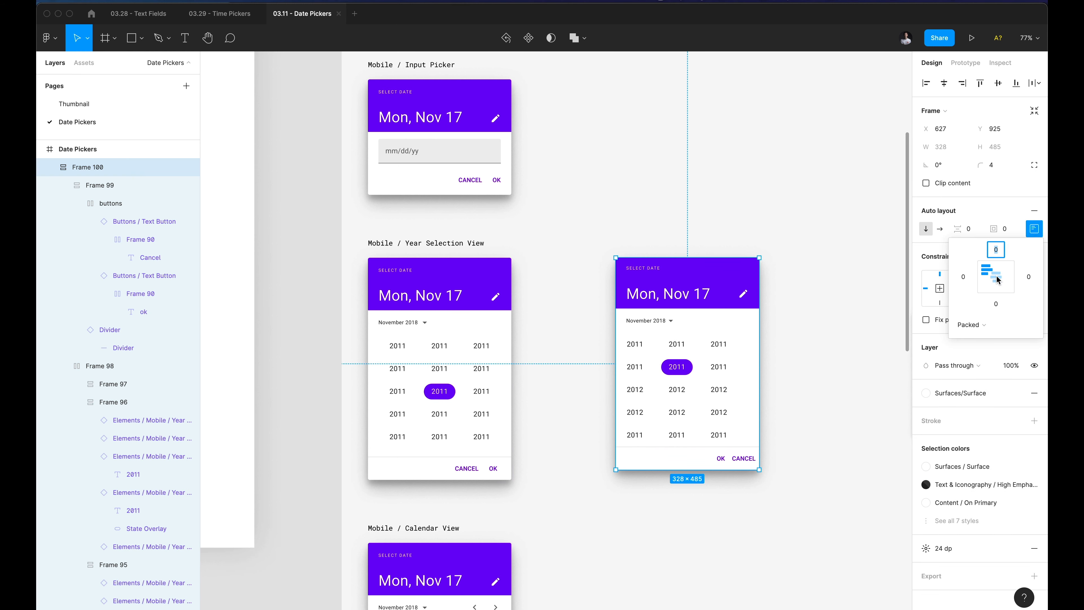
click(996, 277)
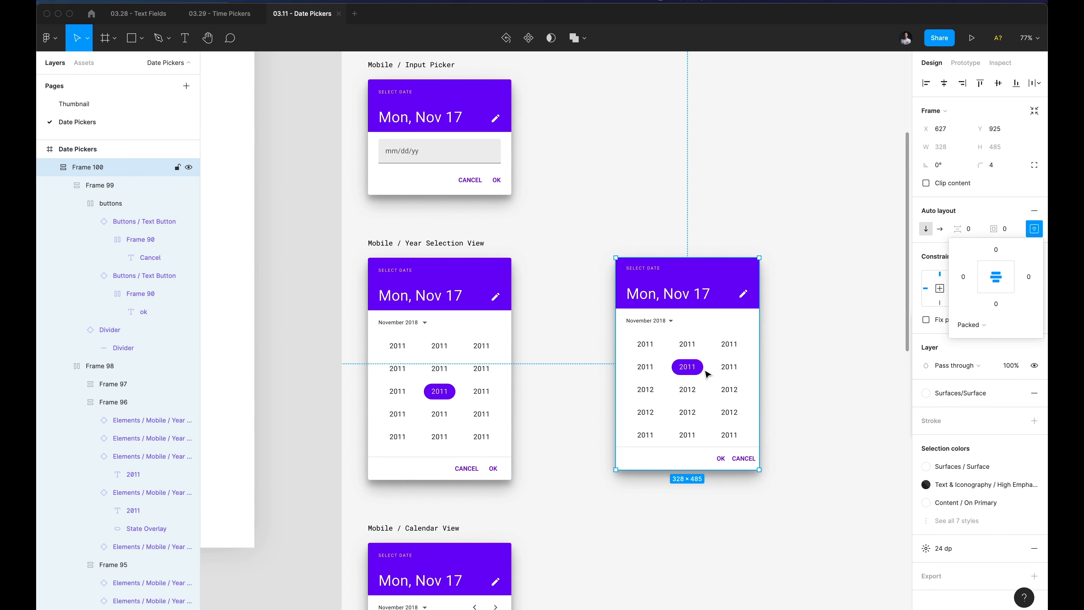
key(alt+super)
click(840, 310)
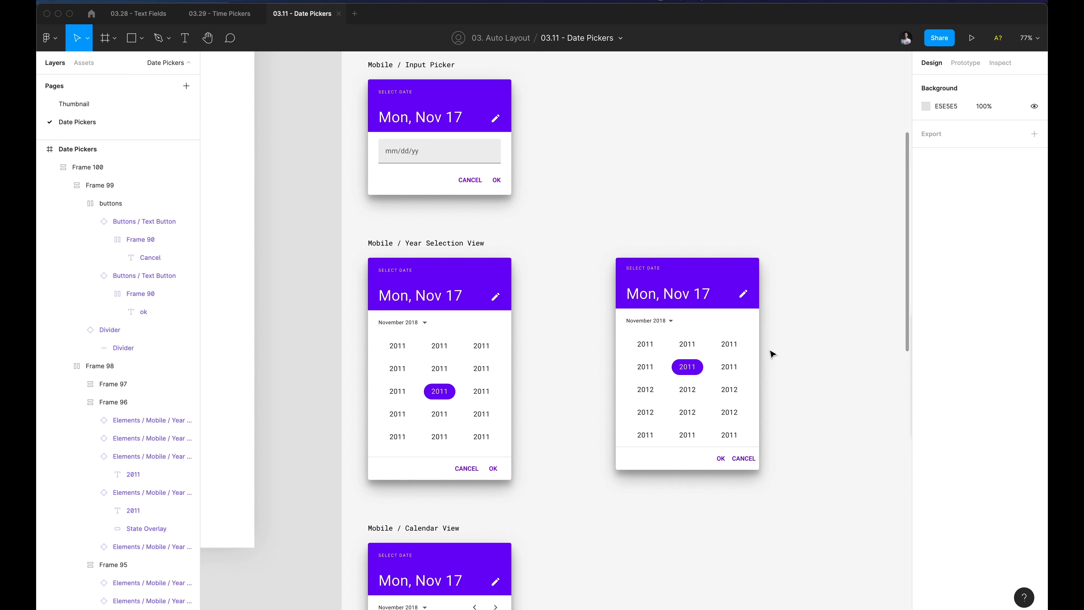
Try reordering the year columns within their auto layout row, returning them to their original order.
super+click(648, 396)
key(shift+Return)
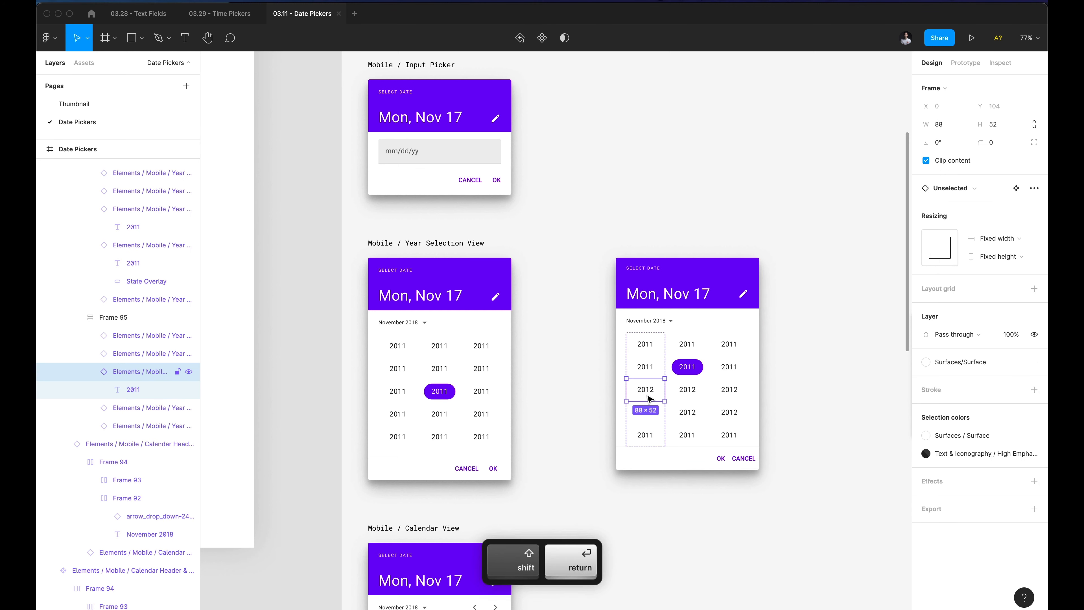
key(shift+Return)
key(Right)
key(Right)
key(Left)
key(Left)
key(Right)
key(Right)
key(Left)
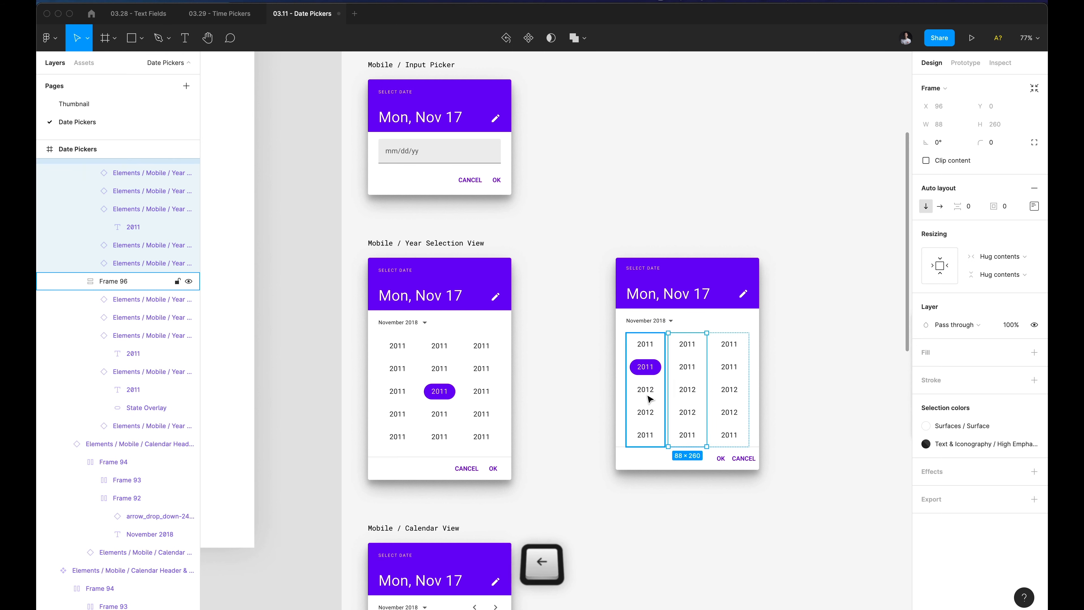
key(Left)
click(588, 360)
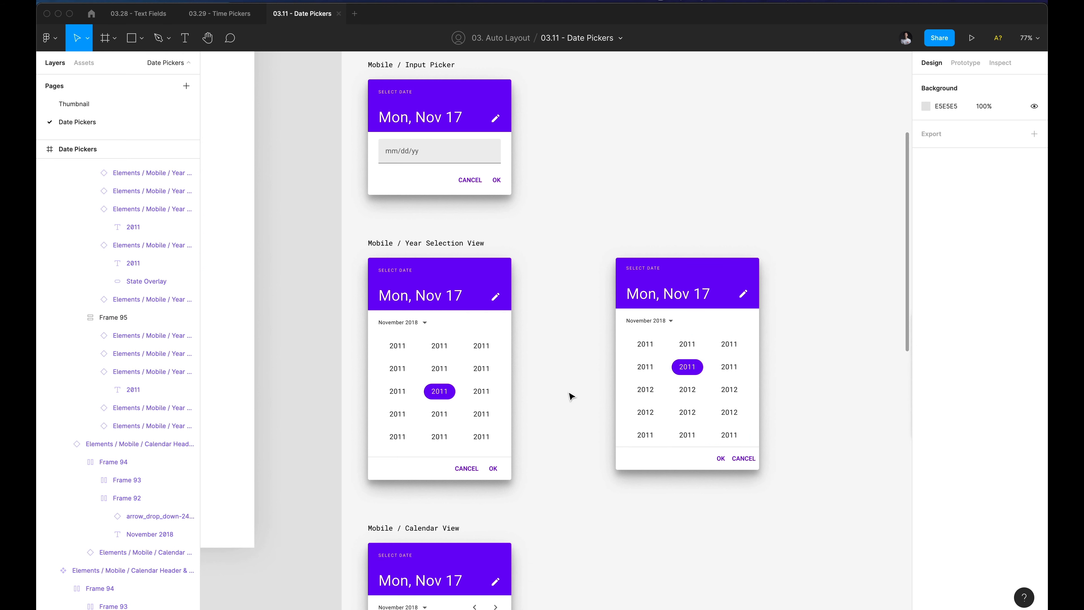
Move the second year cell in the new card's first column down two positions.
scroll(572, 396, down, 2)
scroll(554, 379, left, 3)
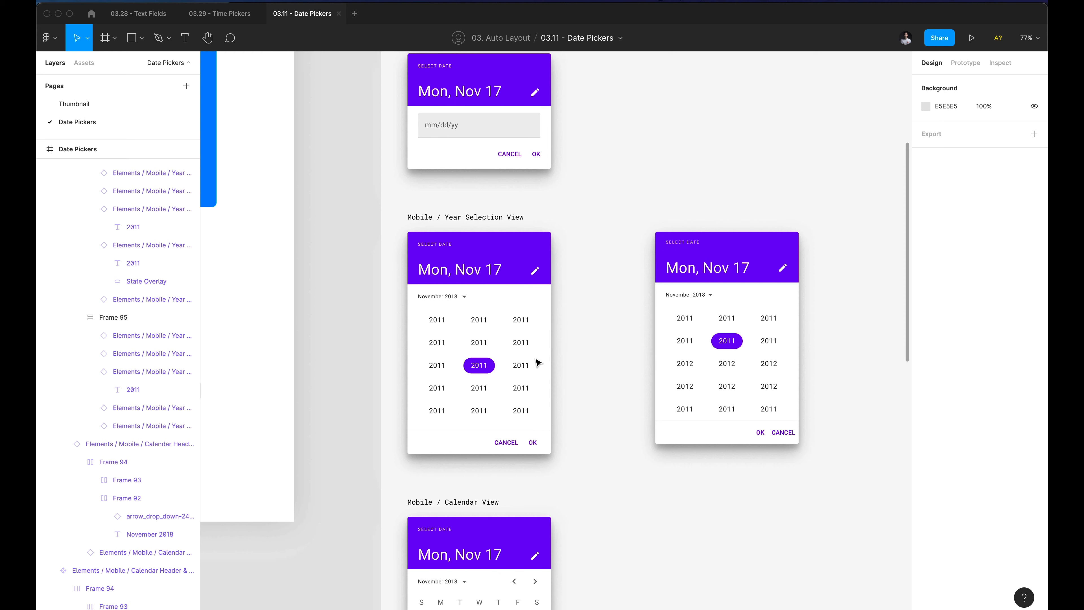
super+click(688, 341)
key(shift+Return)
key(Down)
key(Down)
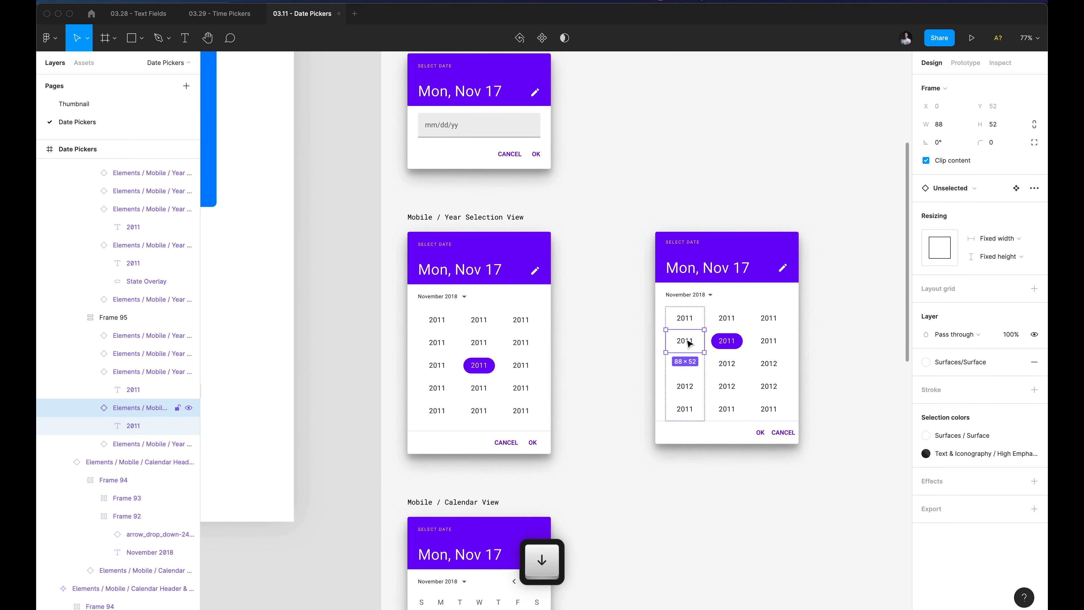
click(612, 341)
scroll(612, 341, down, 5)
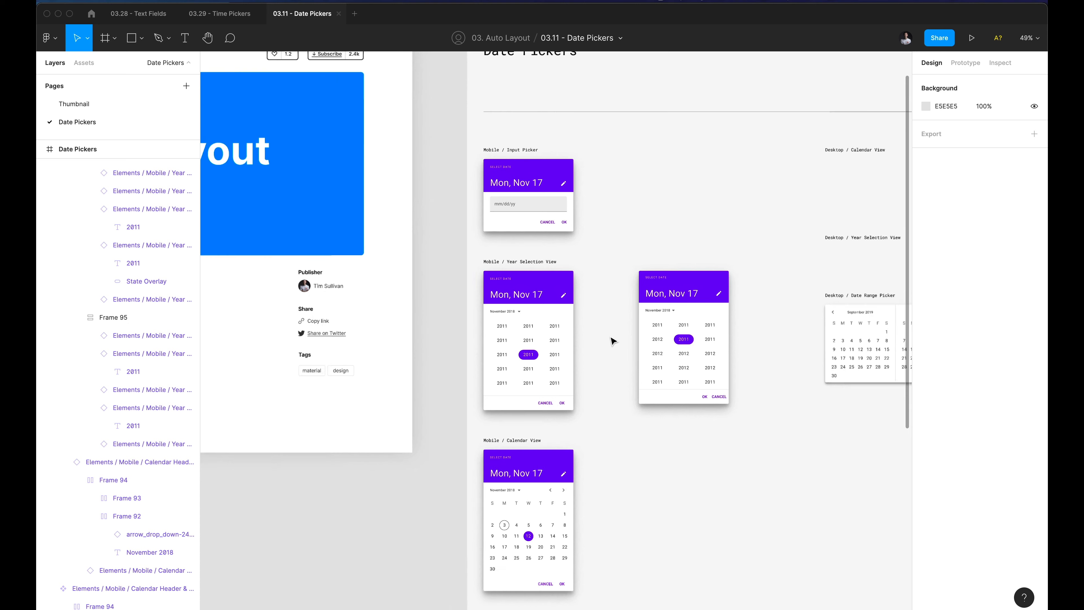
scroll(585, 341, down, 3)
scroll(586, 341, right, 2)
scroll(514, 318, up, 3)
scroll(514, 318, down, 5)
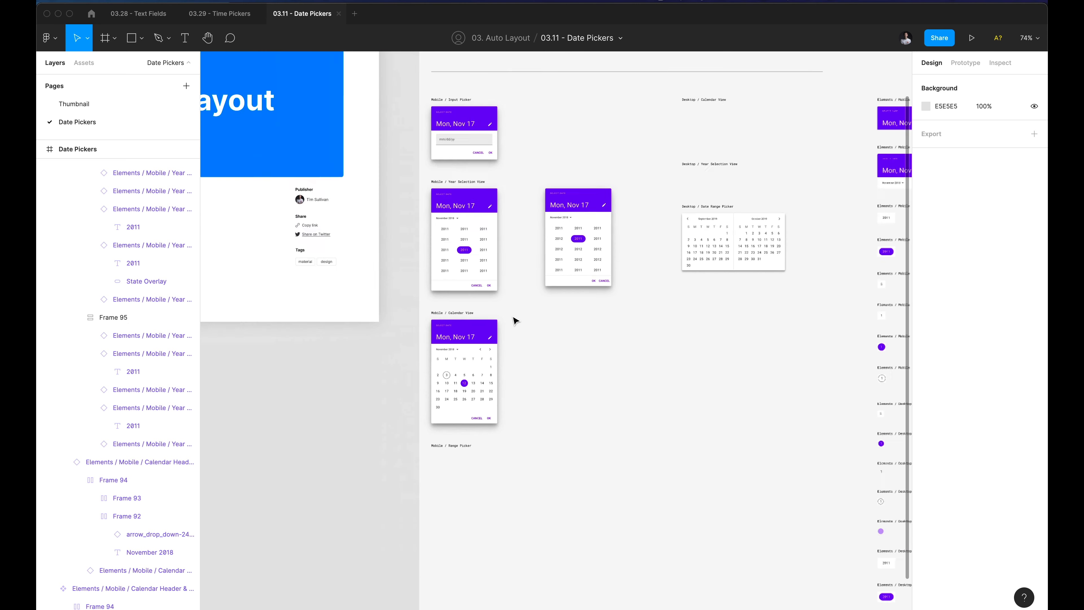
scroll(514, 318, up, 1)
scroll(514, 319, right, 1)
scroll(501, 212, up, 5)
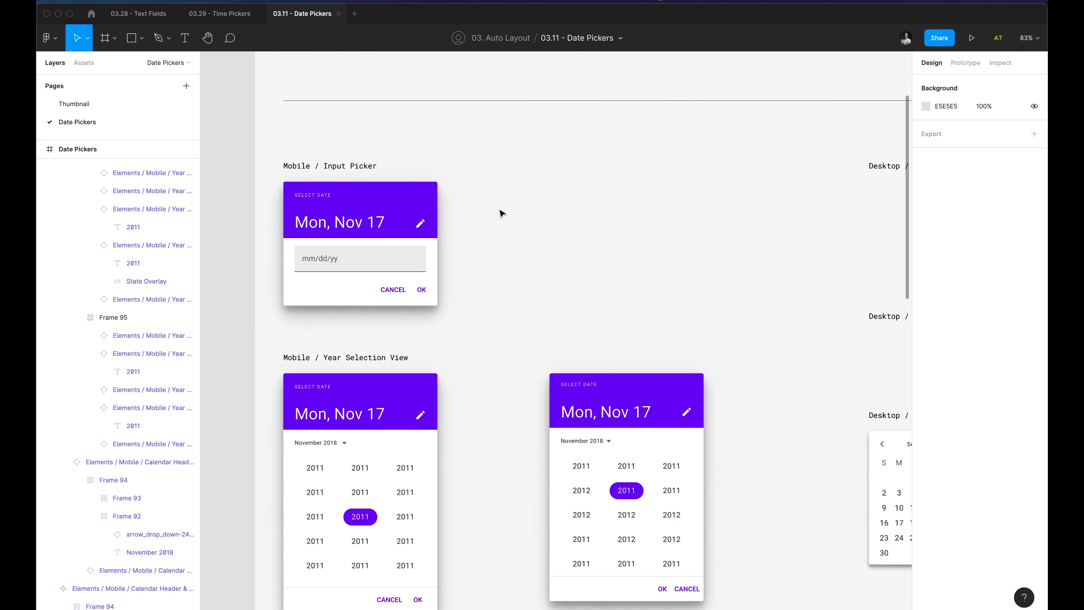
right_click(501, 213)
key(Escape)
key(Escape)
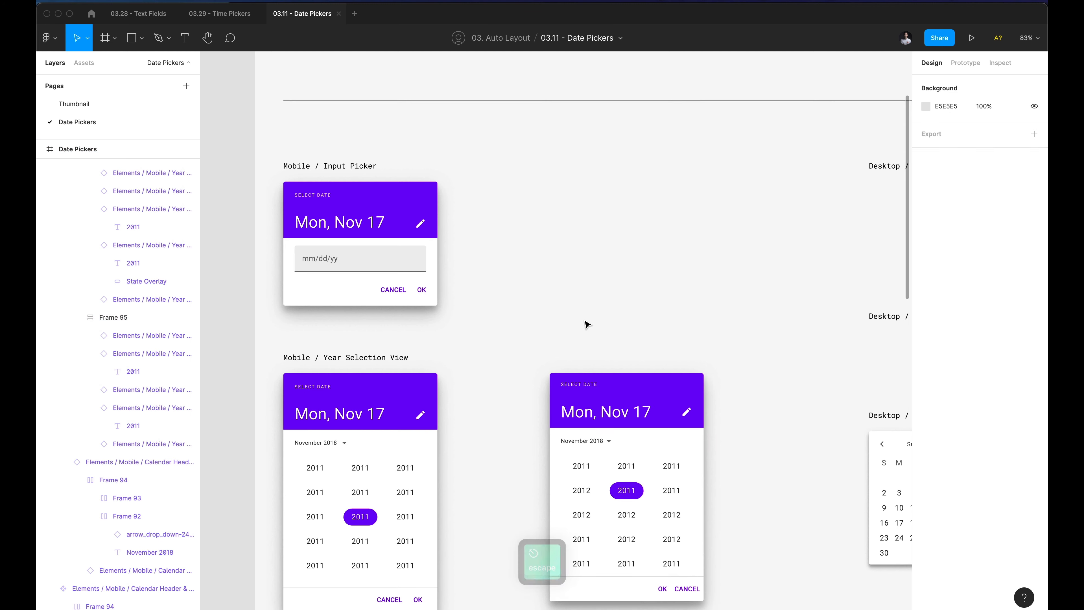
Move the rebuilt year selection card closer to the original Mobile / Year Selection View card.
drag(608, 401, 526, 400)
click(508, 313)
scroll(509, 313, up, 1)
scroll(508, 314, left, 1)
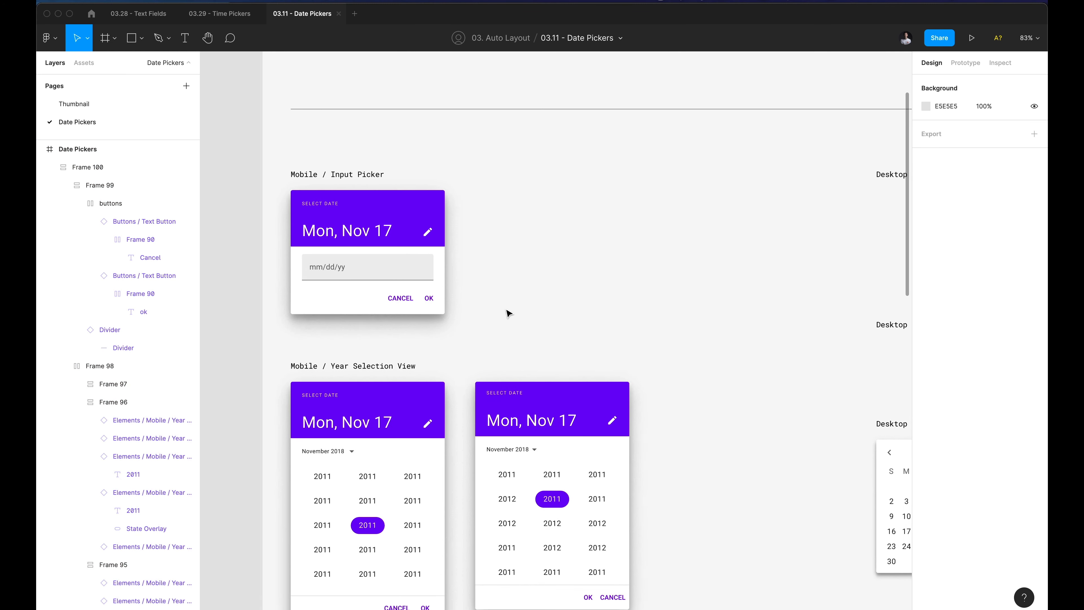
Examine the structure of the Mobile / Input Picker card and its date field.
scroll(507, 313, down, 3)
scroll(487, 279, up, 3)
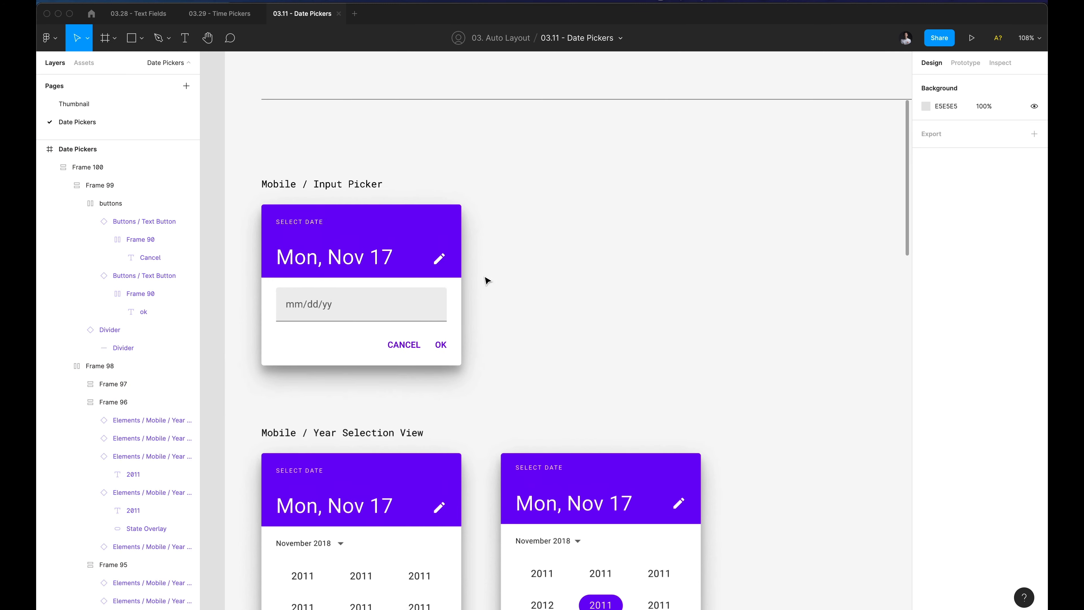
scroll(488, 280, up, 1)
scroll(538, 281, down, 5)
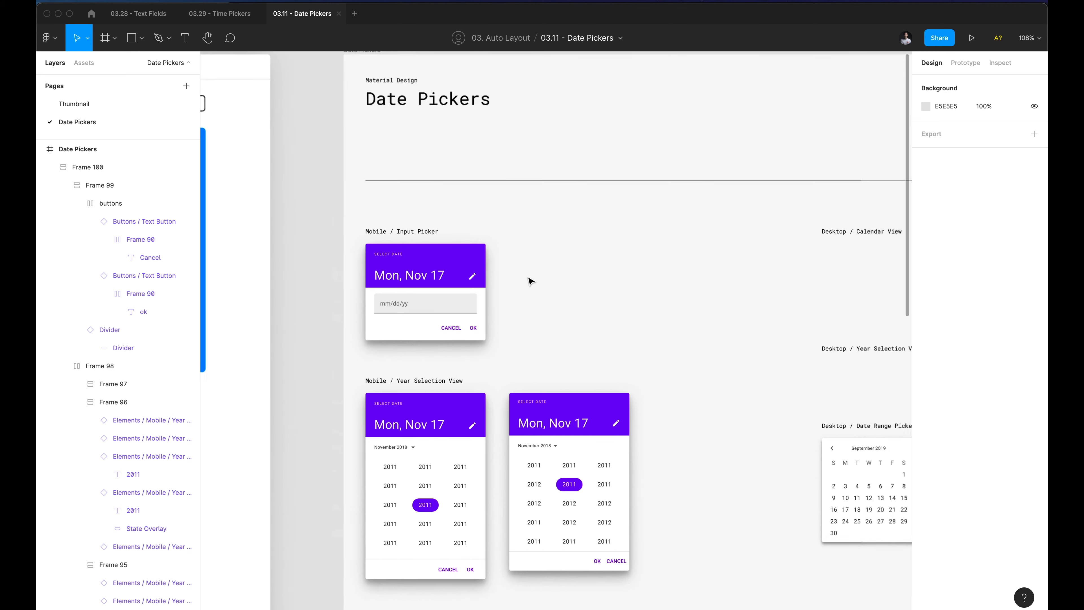
scroll(503, 279, up, 8)
scroll(358, 311, down, 2)
scroll(358, 311, left, 2)
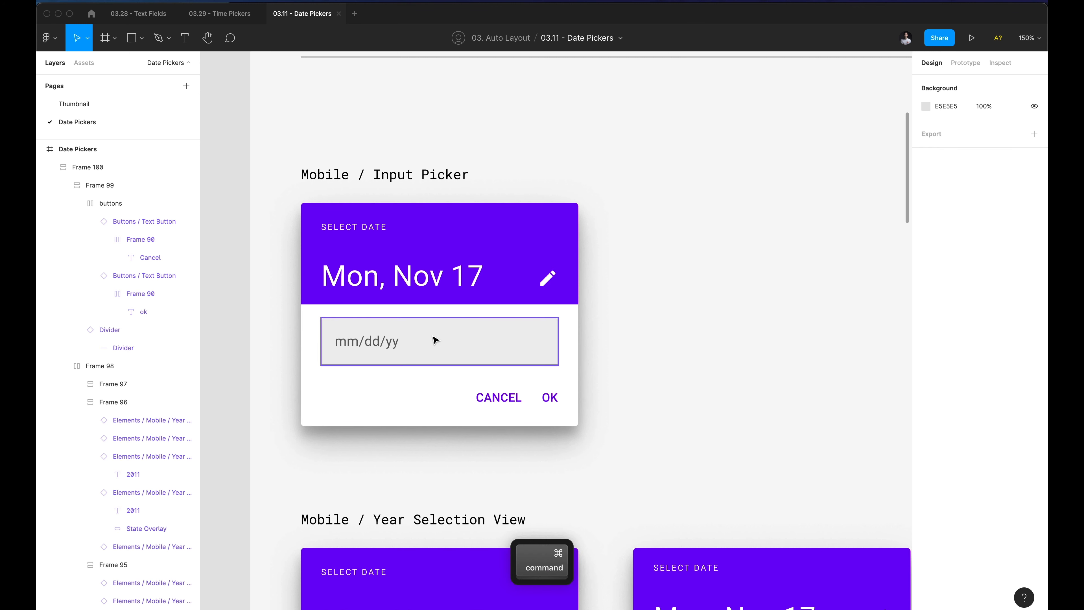
click(432, 226)
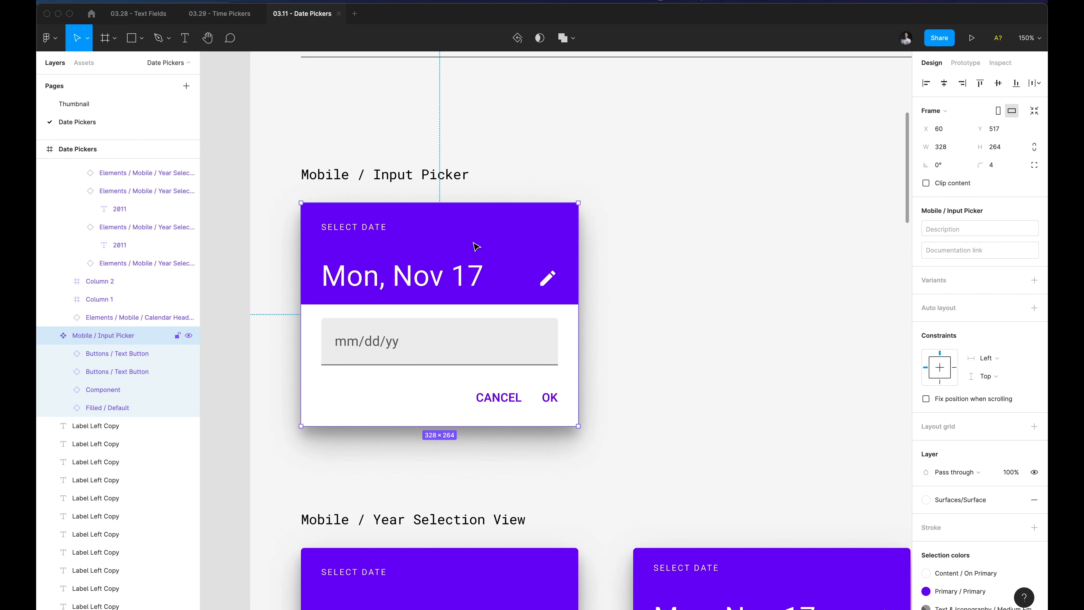
Place an instance of the Elements / Mobile / Calendar Header component beside the Mobile / Input Picker card.
scroll(474, 245, down, 10)
scroll(474, 244, right, 10)
click(740, 232)
scroll(739, 232, down, 5)
scroll(739, 232, left, 5)
drag(896, 243, 573, 244)
scroll(569, 239, up, 10)
click(566, 263)
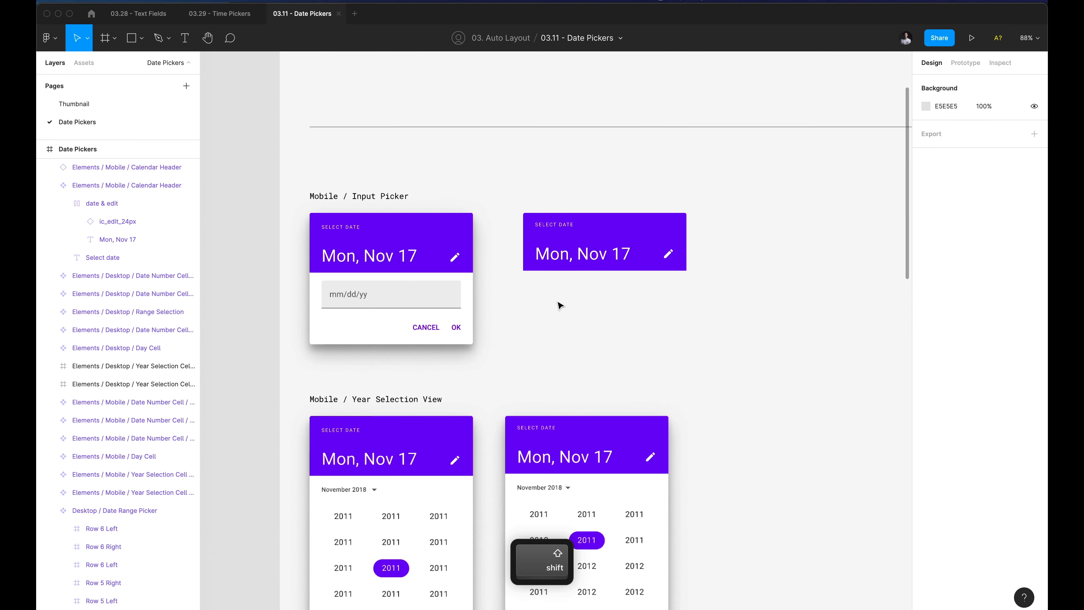
Copy the mm/dd/yy text field from the Mobile / Input Picker card and place it below the new calendar header.
super+click(376, 301)
key(super+c)
click(586, 300)
key(super+v)
drag(400, 300, 613, 299)
Copy the CANCEL and OK buttons from the Mobile / Input Picker card and place them below the duplicated text field.
super+click(422, 331)
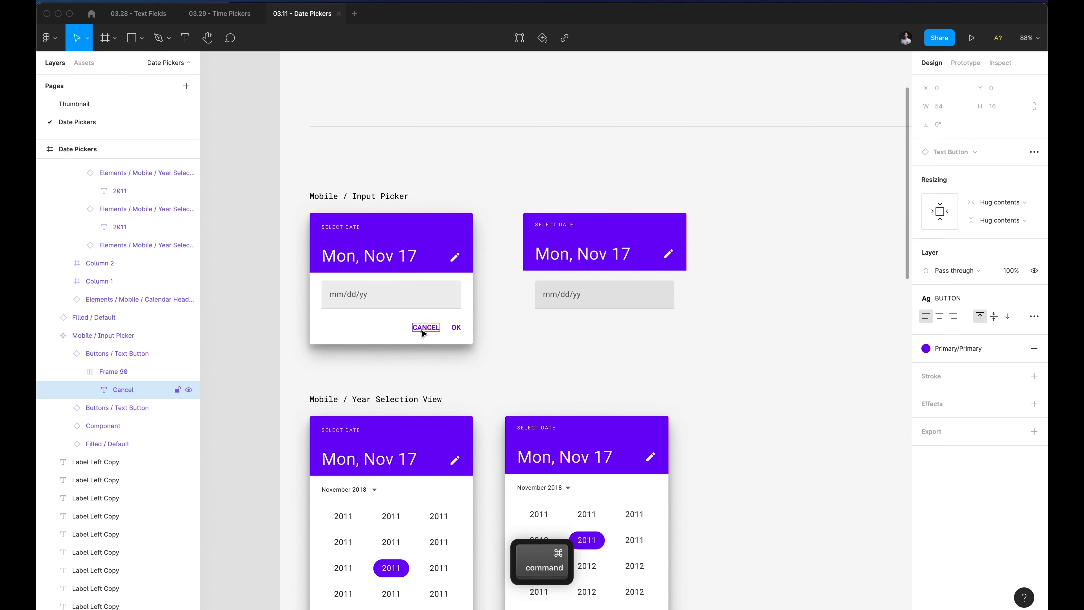
key(shift+Return)
key(shift+Return)
shift+click(456, 328)
key(super+c)
key(super+v)
drag(449, 330, 596, 330)
click(778, 389)
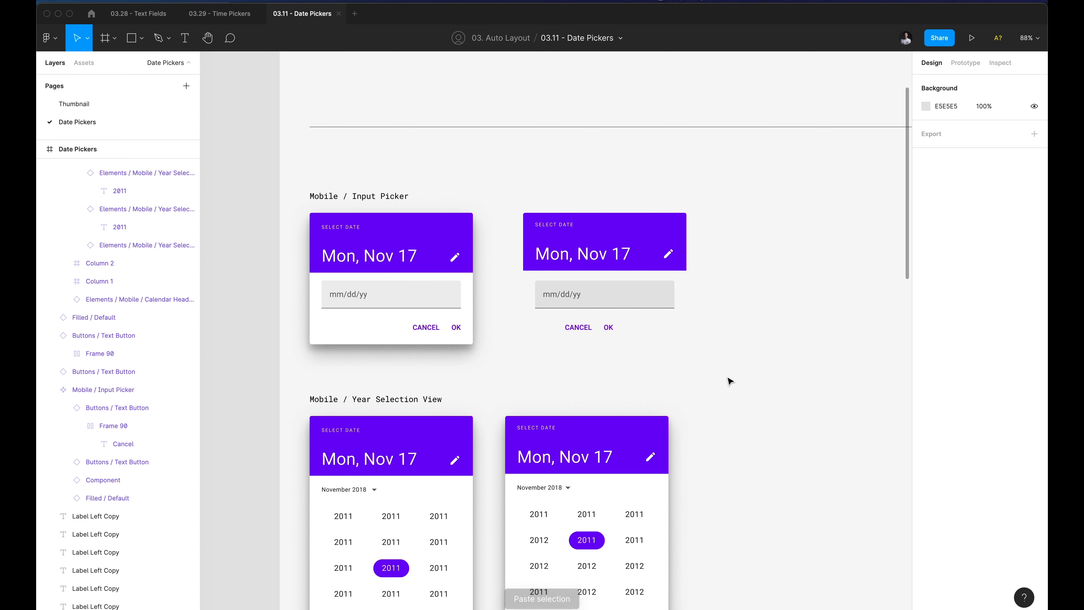
Wrap the duplicated header, date field and buttons in a vertical auto layout frame and apply the original Input Picker card's copied properties.
click(319, 327)
key(alt)
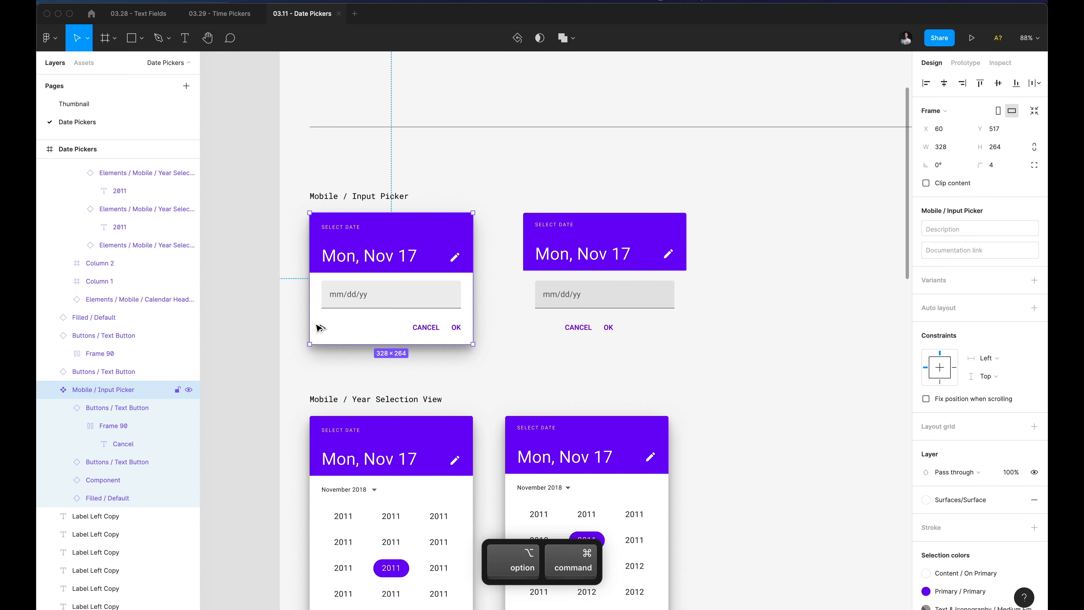
key(alt+super+c)
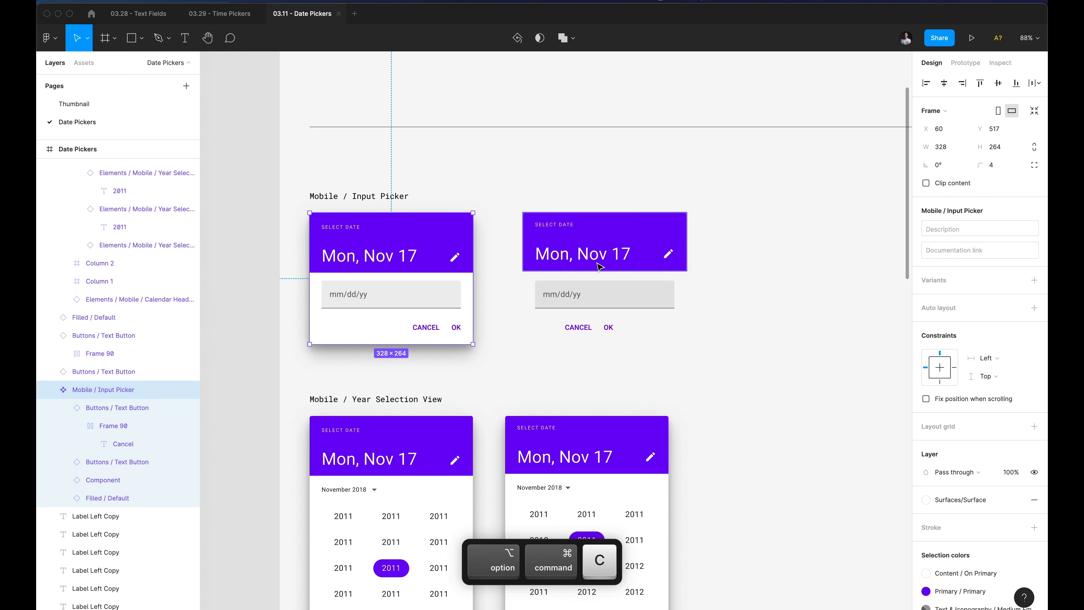
drag(500, 187, 768, 365)
key(shift+a)
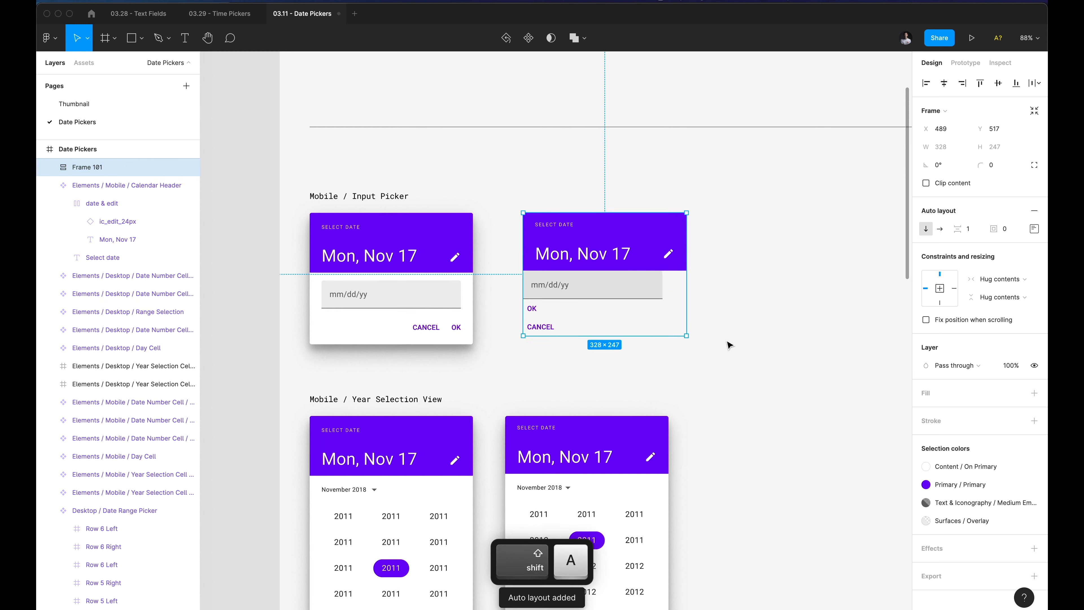
key(alt+super+v)
click(743, 337)
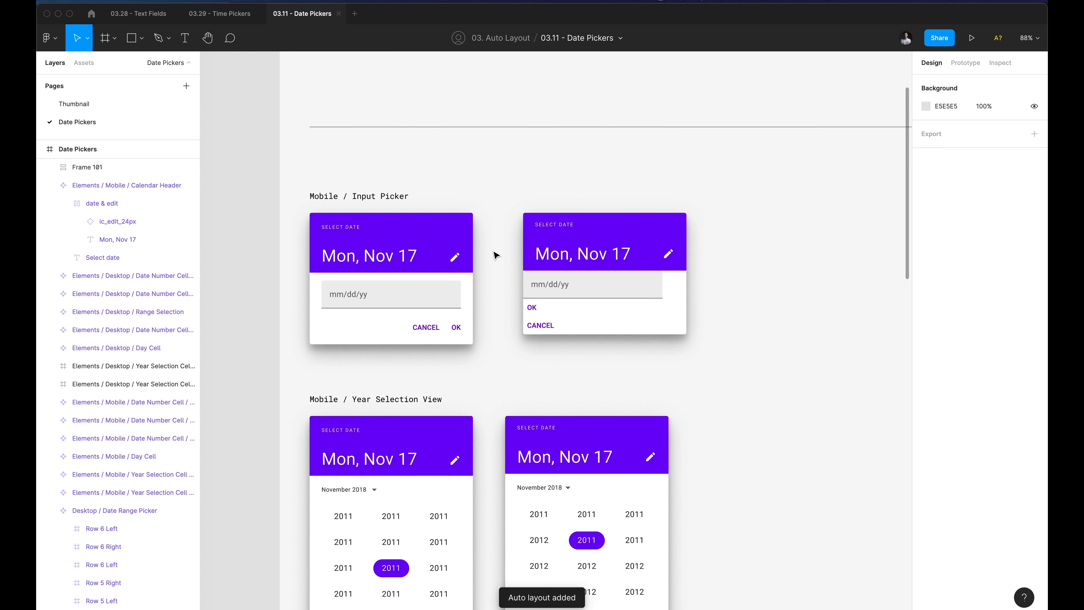
drag(507, 189, 786, 357)
click(786, 357)
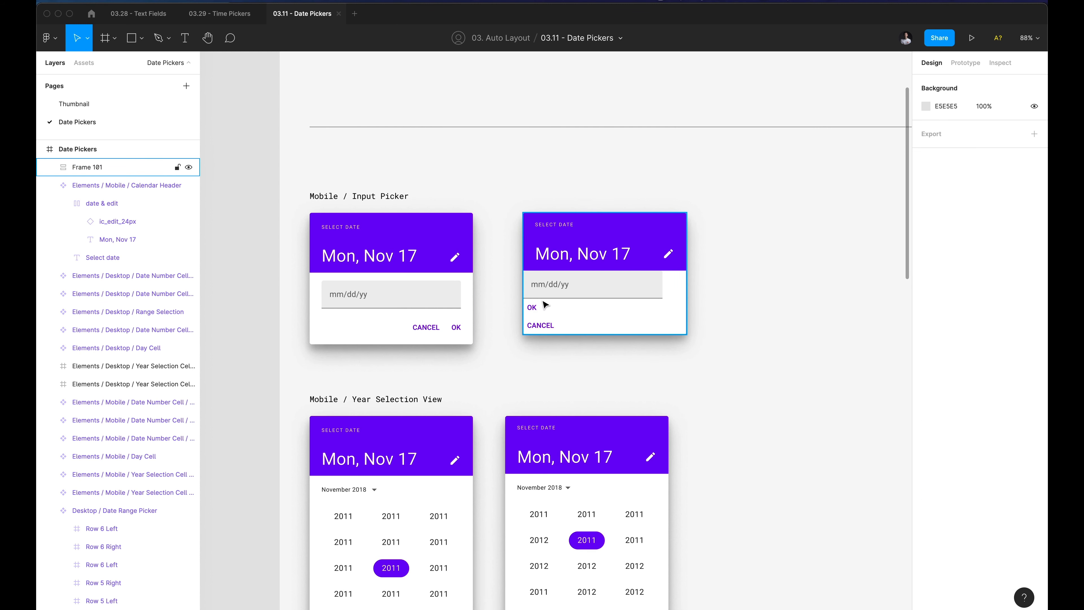
Group the new card's OK and CANCEL buttons into a horizontal auto layout frame with CANCEL placed before OK.
double_click(532, 307)
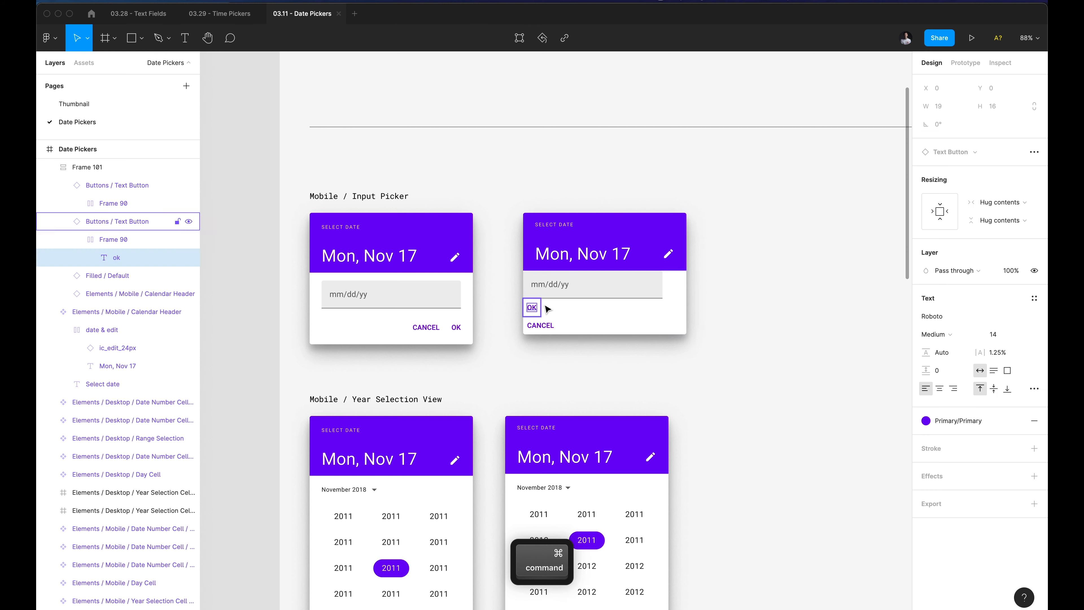
shift+click(553, 325)
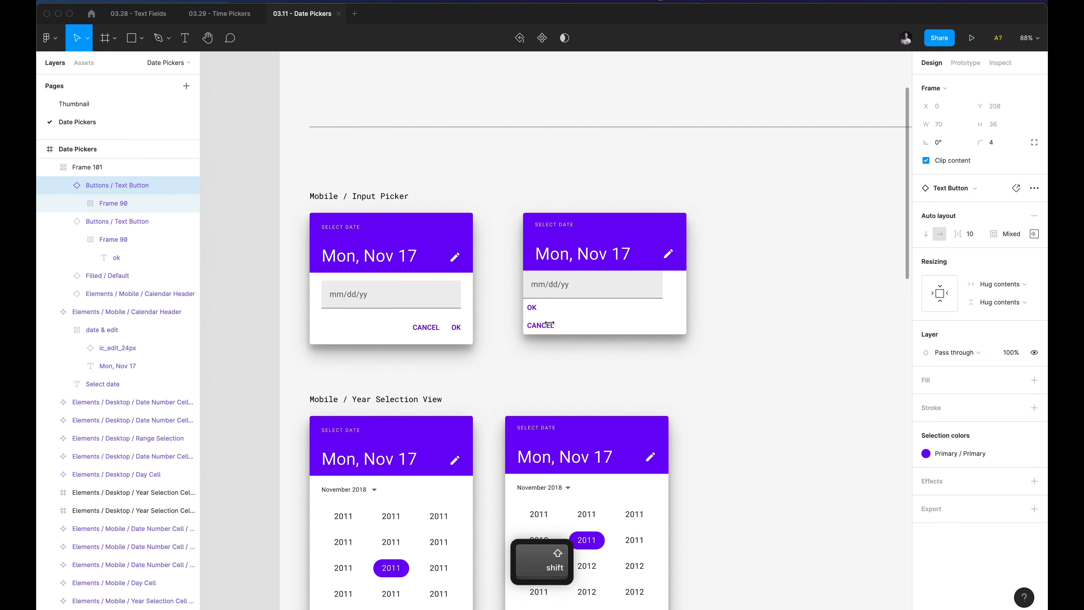
key(shift+a)
click(941, 207)
double_click(563, 310)
key(shift+Return)
key(shift+Return)
key(Left)
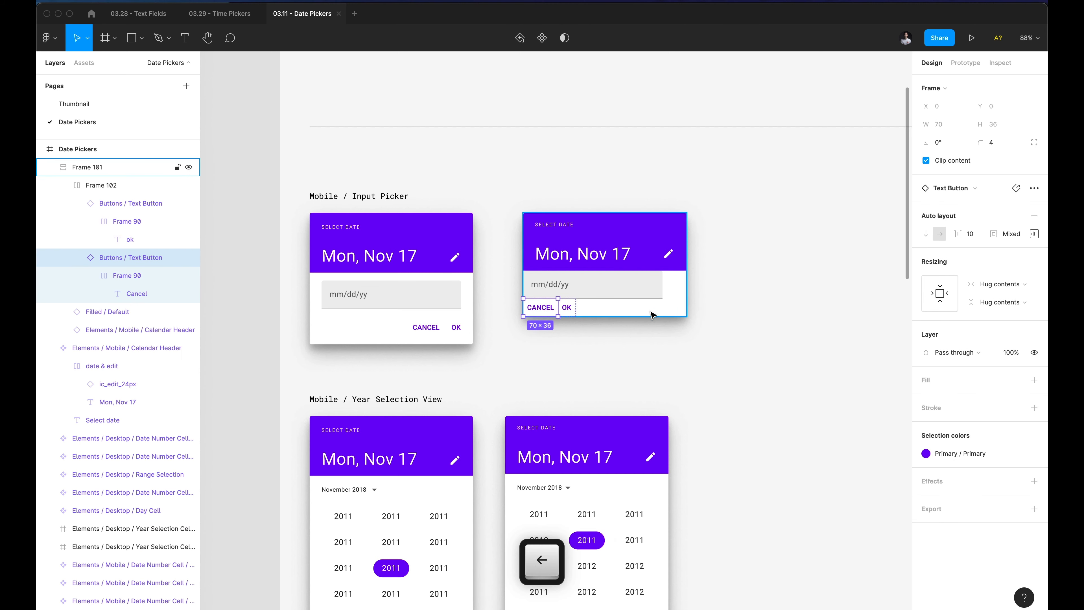
Set the new Input Picker card's auto layout alignment to bottom right.
click(677, 300)
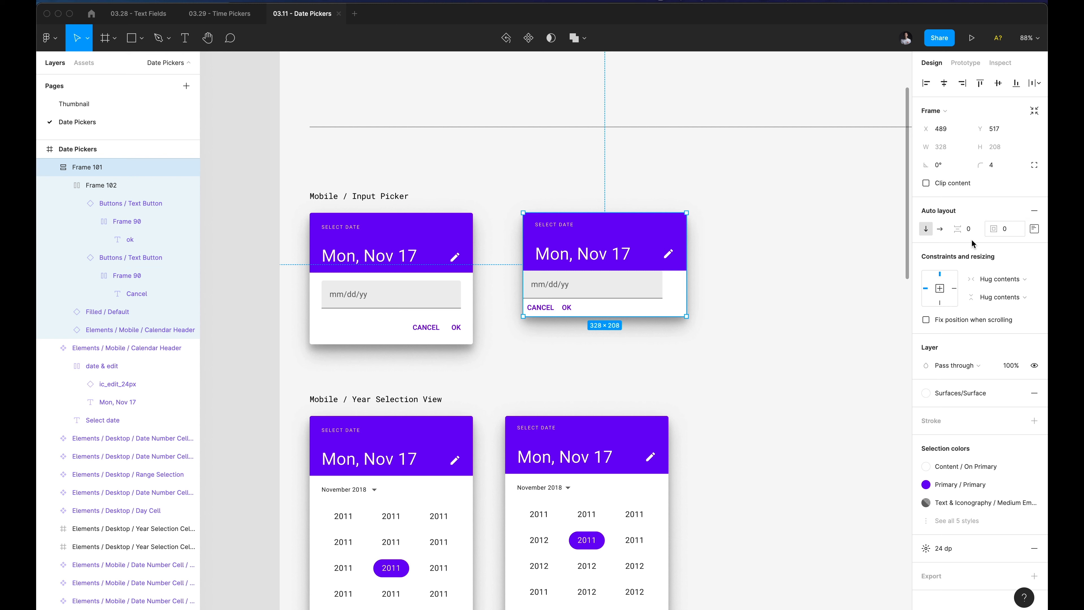
click(1033, 230)
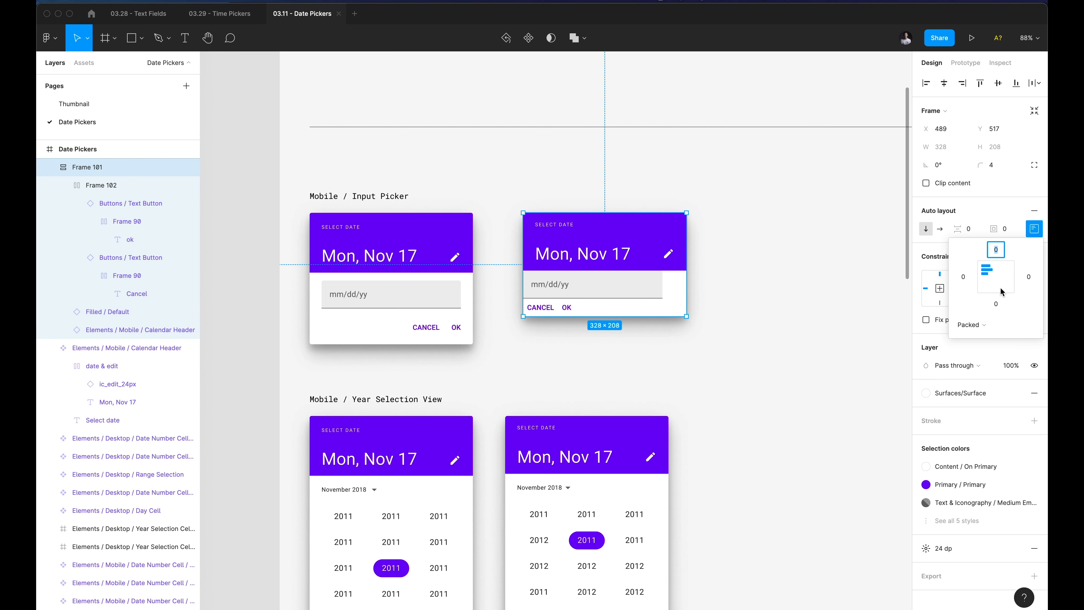
click(1009, 294)
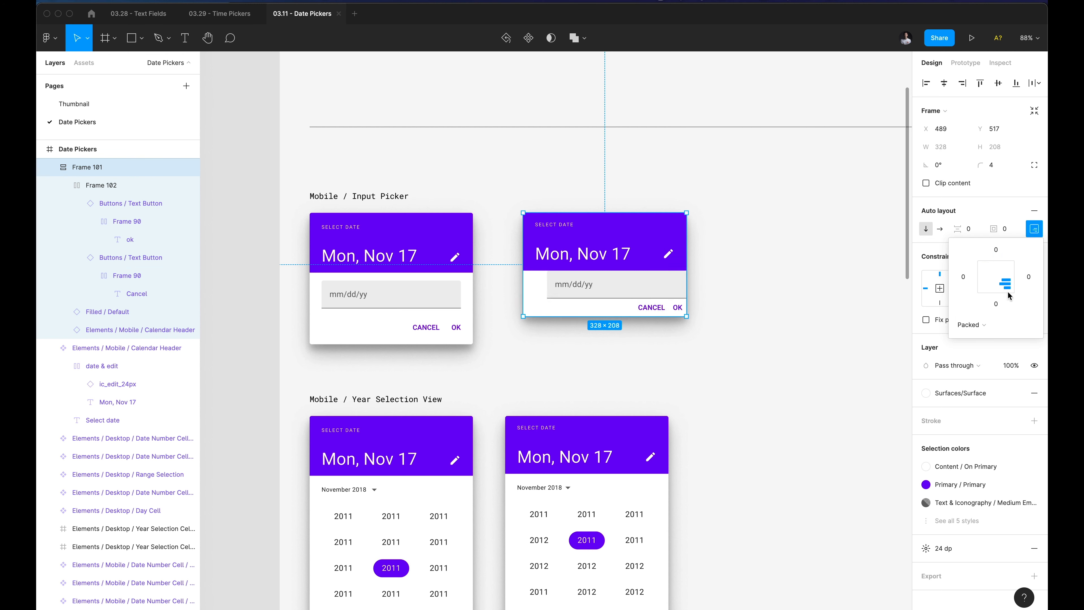
click(814, 318)
Wrap the new card's date field in an auto layout frame with 0 padding, Fill container width and centred content.
super+click(605, 291)
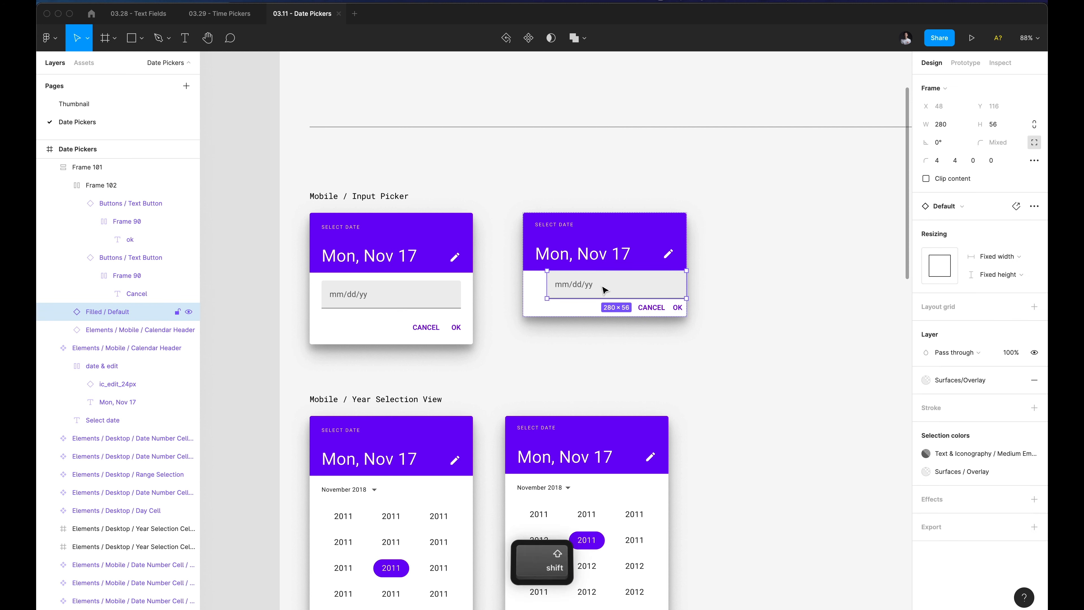
key(shift+a)
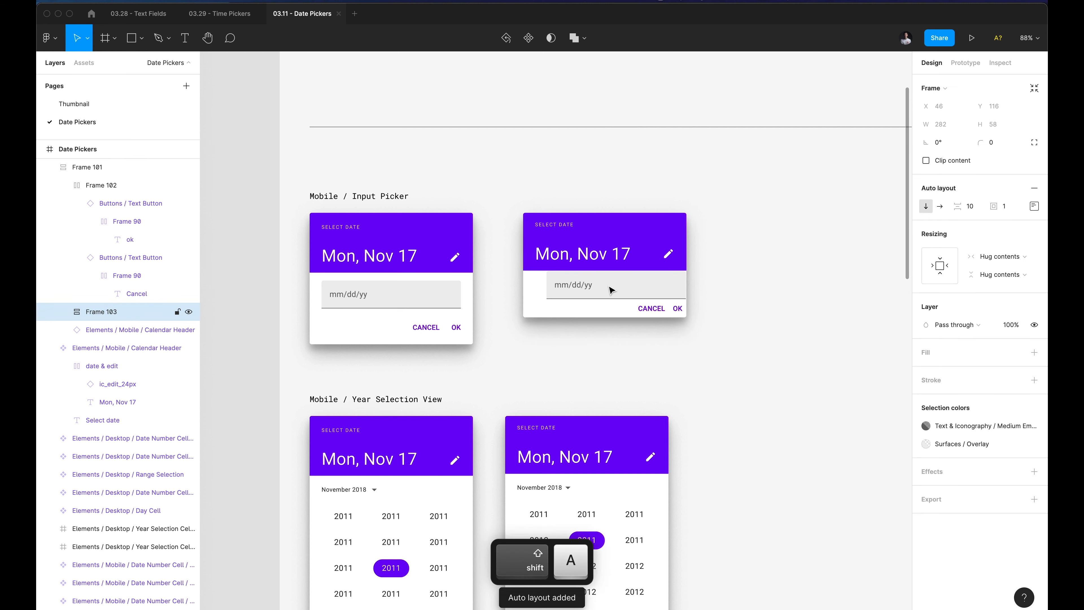
text(0)
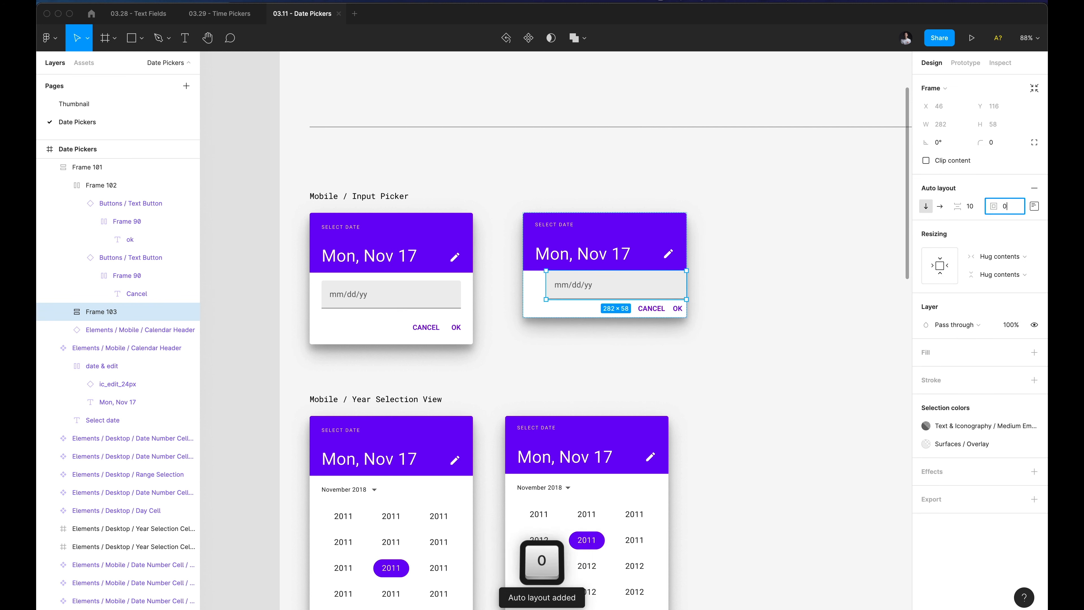
key(Return)
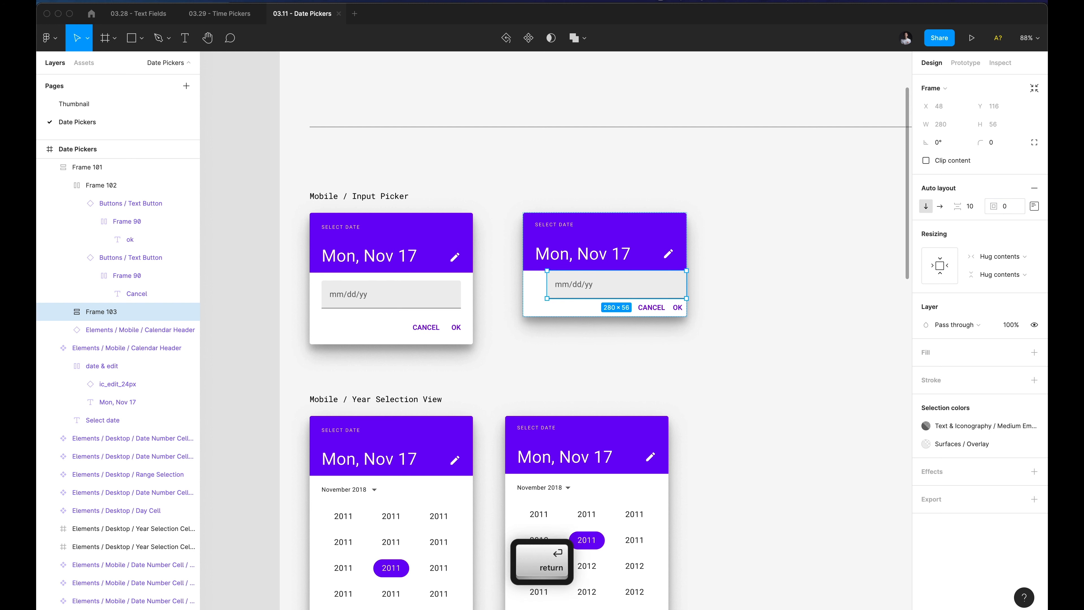
click(955, 266)
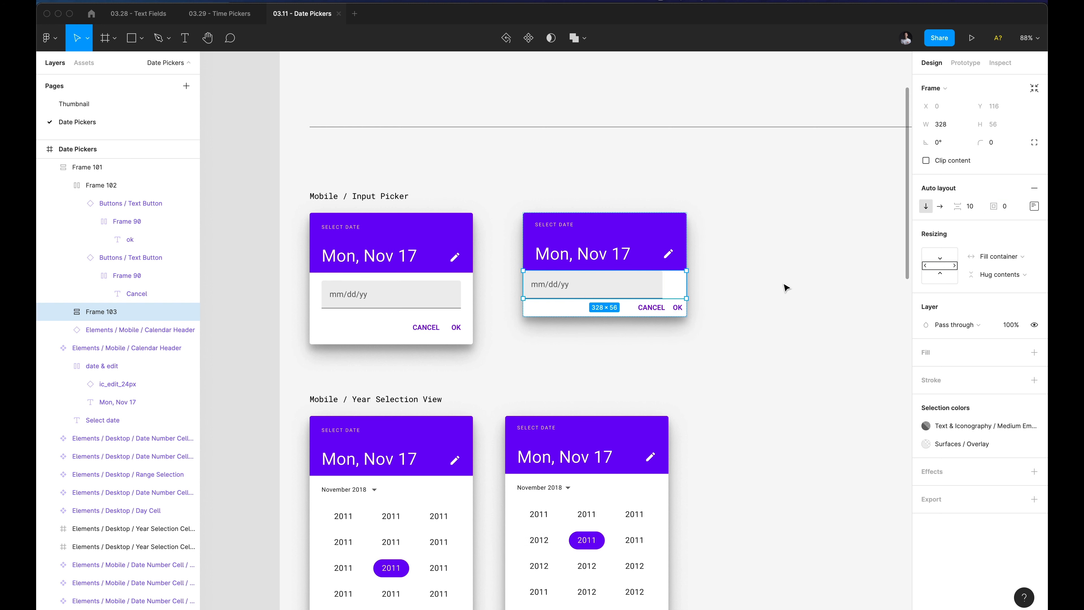
click(1033, 208)
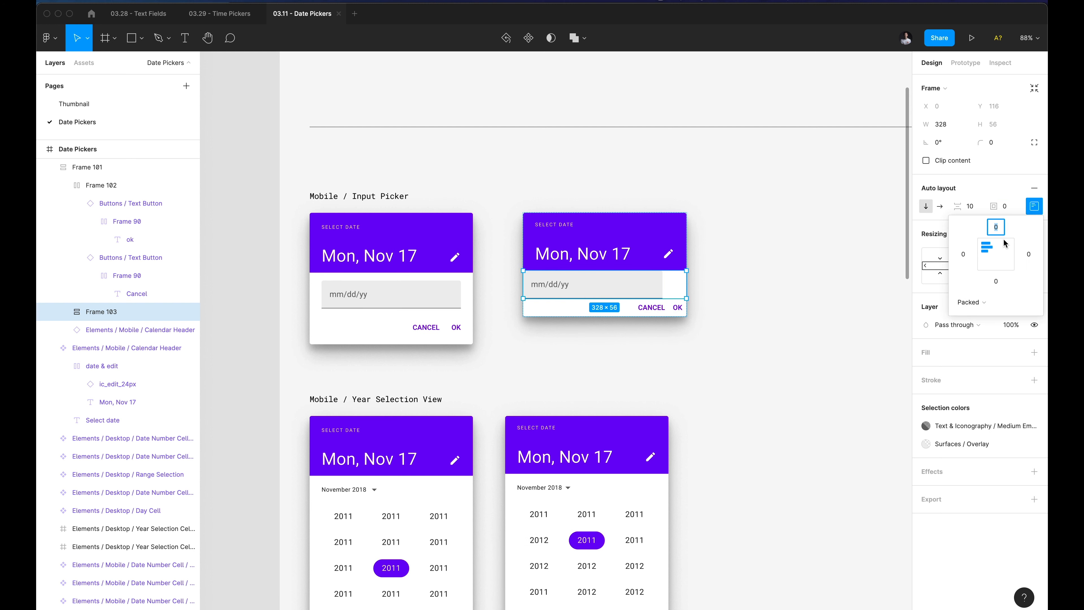
click(833, 273)
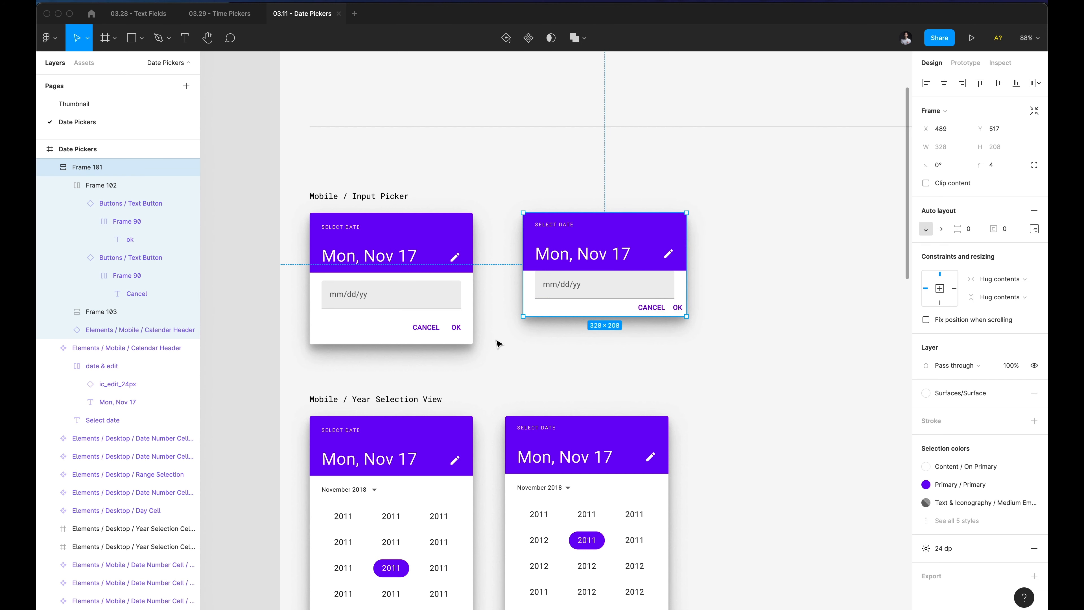
Measure the gap below the original card's date field and set the new card's item spacing to 16.
click(406, 301)
key(alt)
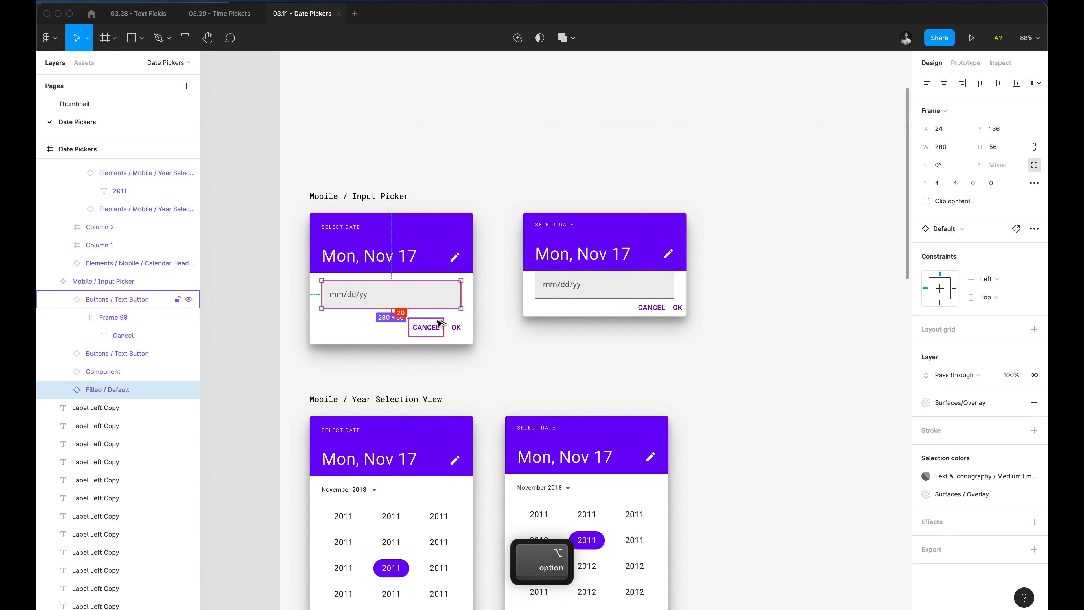
click(508, 259)
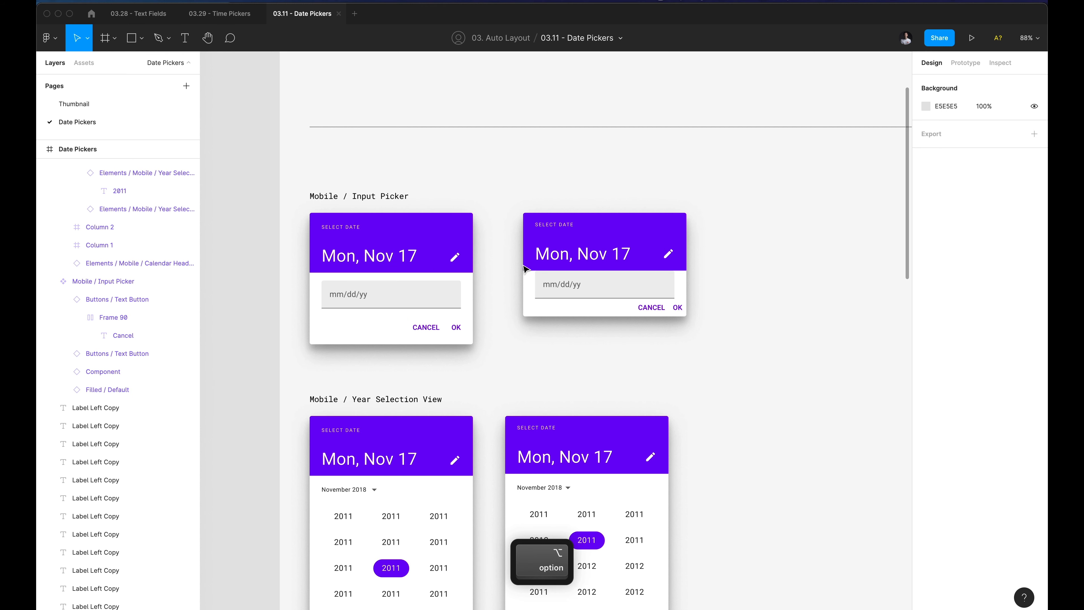
click(574, 266)
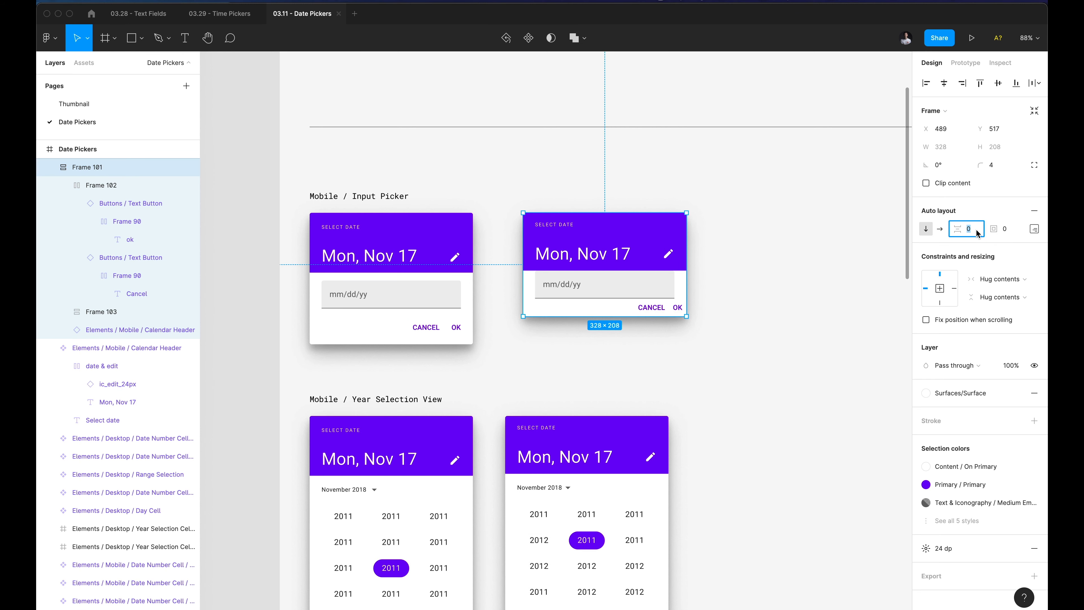
text(16)
key(Return)
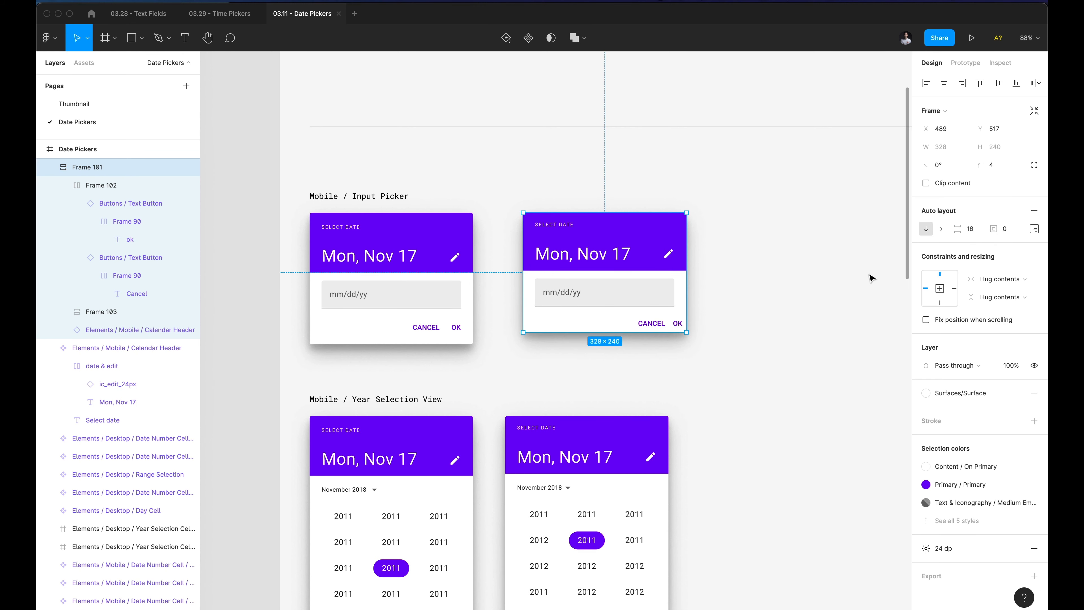
Examine the new card's button row and measure the OK button's margins in the original Mobile / Input Picker card.
click(813, 280)
super+click(654, 324)
key(shift+Return)
key(shift+Return)
key(shift+Return)
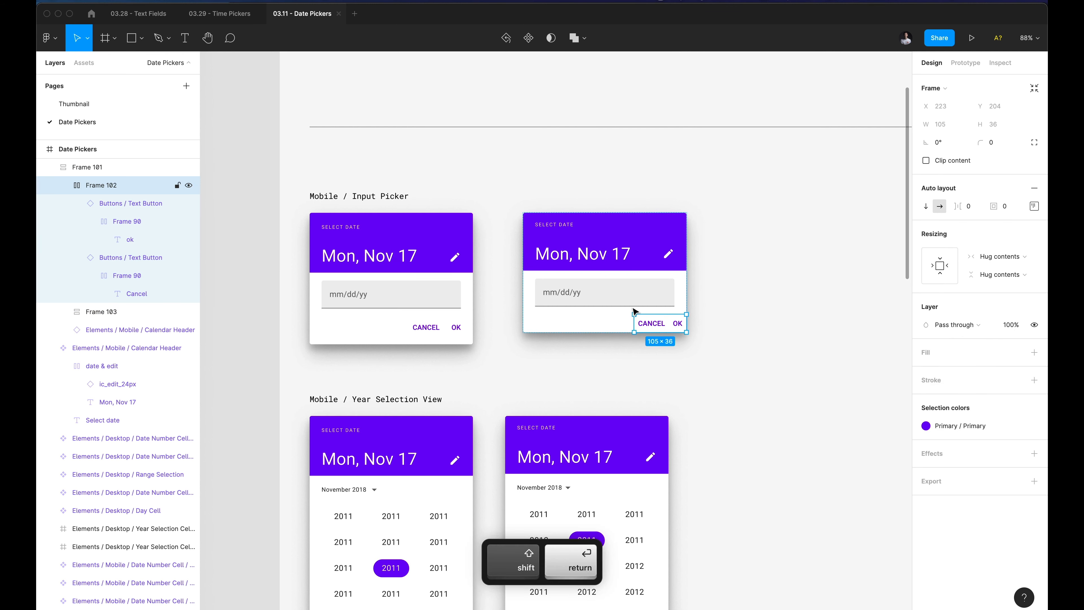
scroll(430, 341, up, 5)
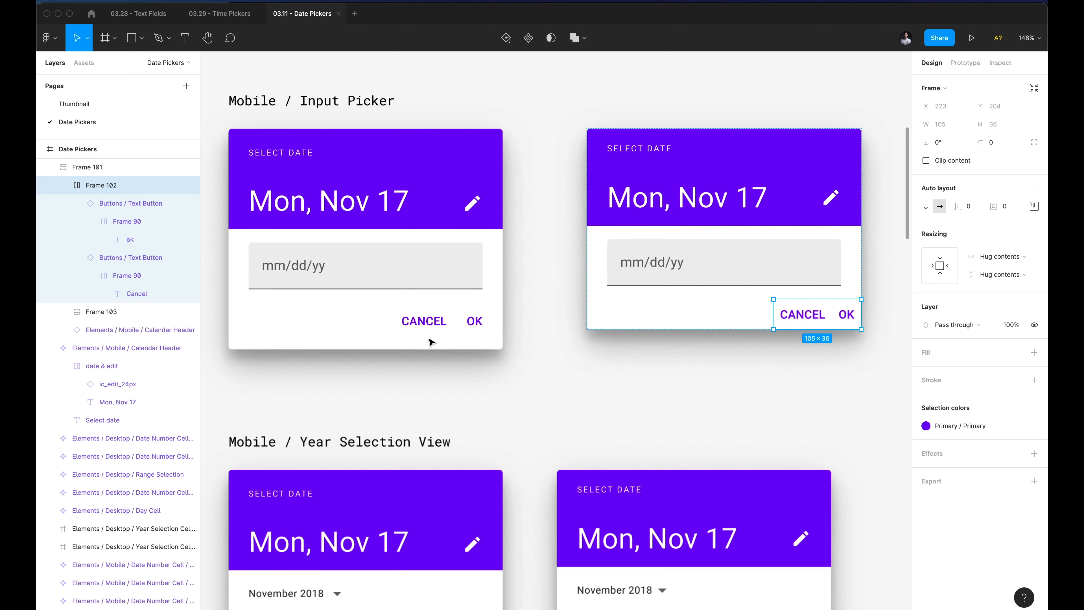
scroll(446, 331, right, 3)
super+click(396, 326)
key(shift+Return)
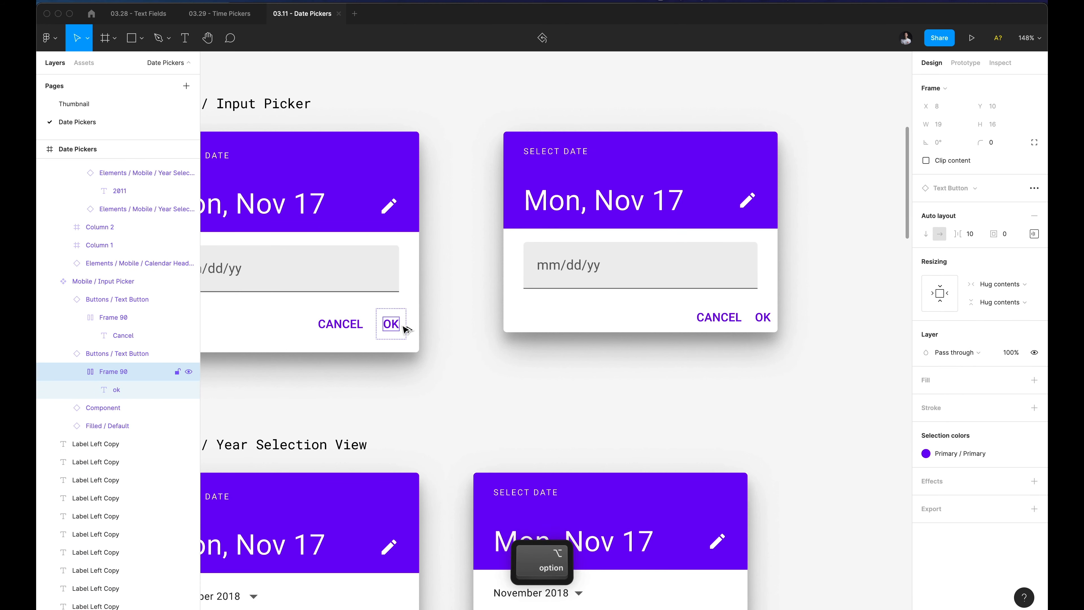
key(shift+Return)
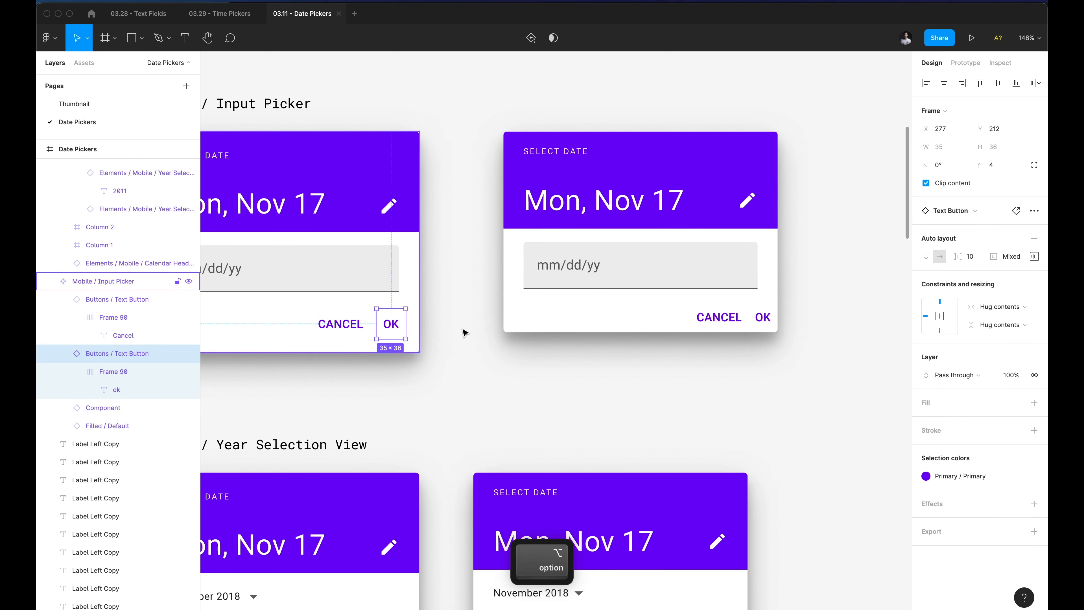
Set the new card's button row padding to 16 on the right and 16 at the bottom.
super+click(719, 320)
key(shift+Return)
key(shift+Return)
key(shift+Return)
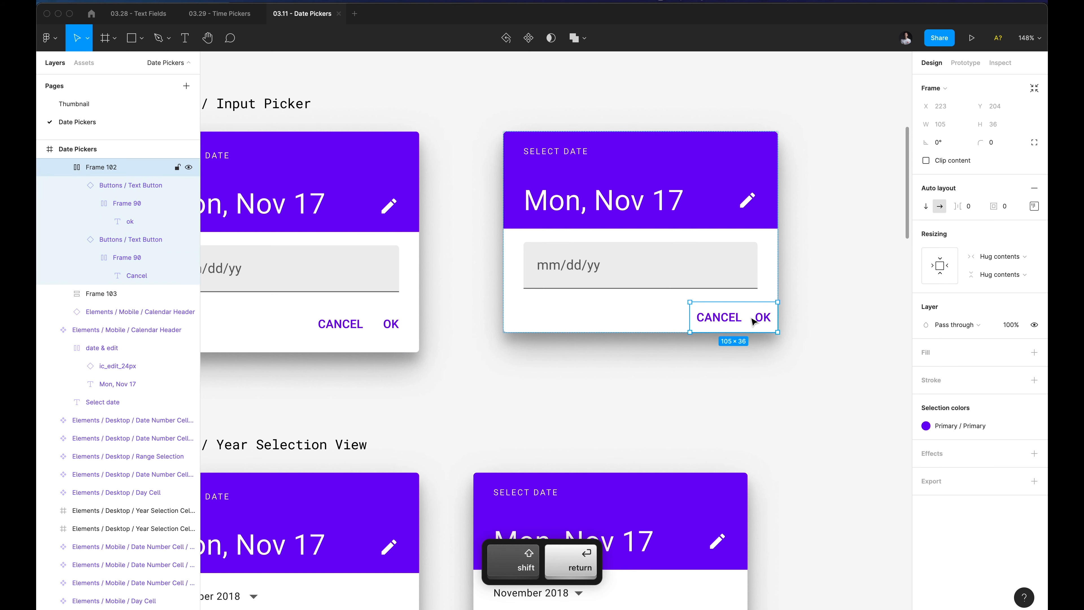
click(1034, 206)
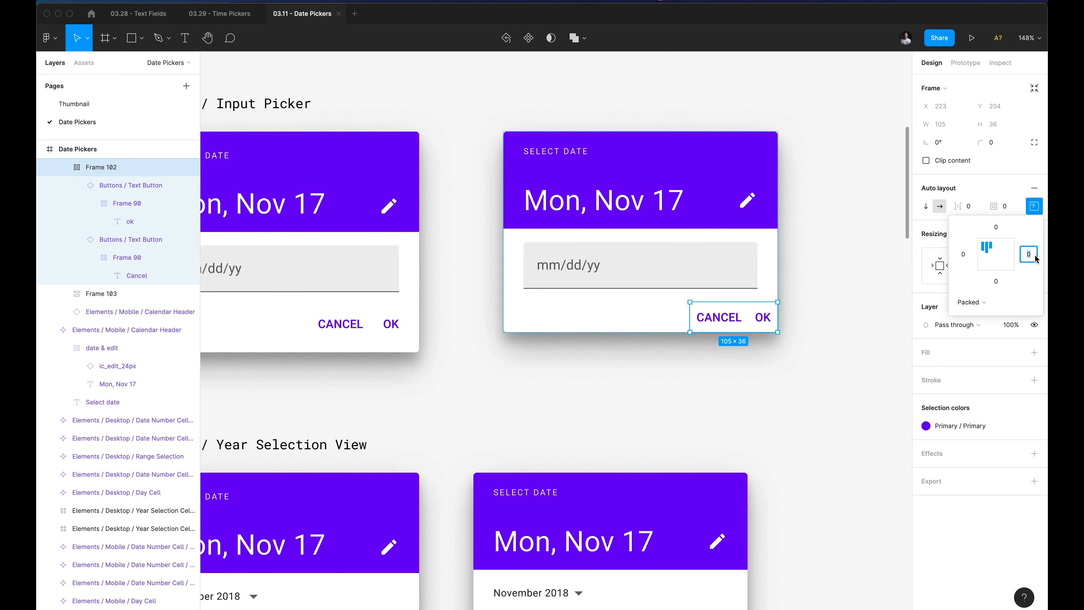
key(Return)
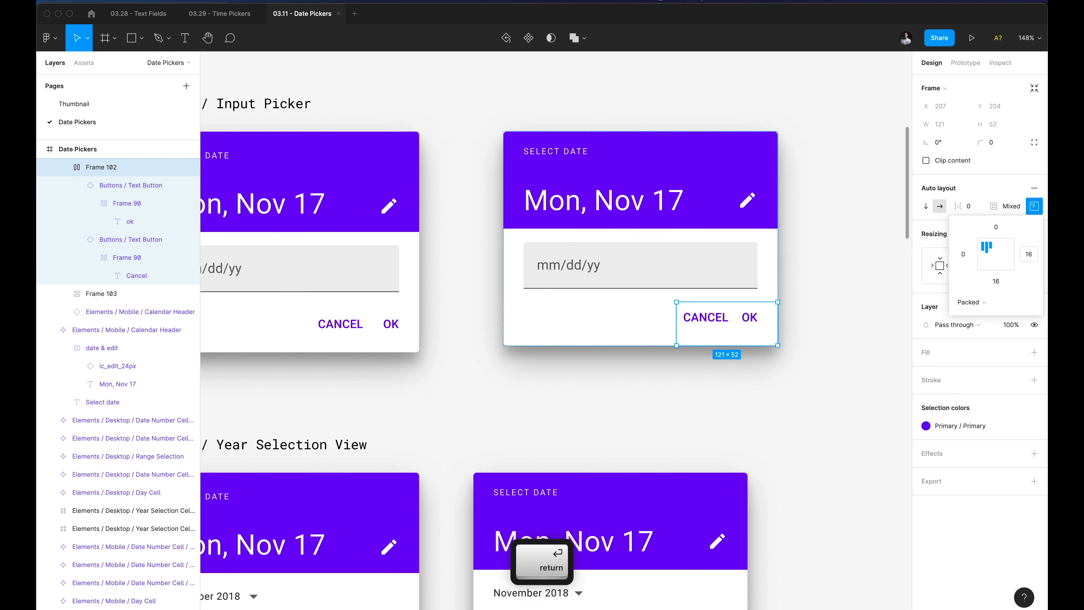
click(810, 305)
Compare the CANCEL and OK button spacing in the rebuilt card with the original Input Picker card.
scroll(809, 306, down, 5)
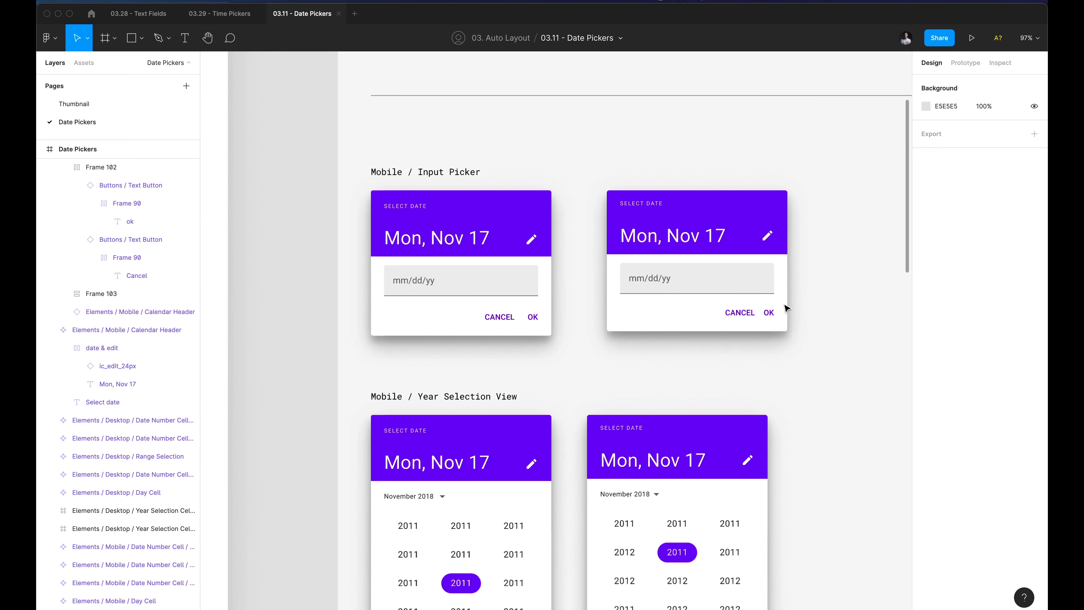
super+click(505, 324)
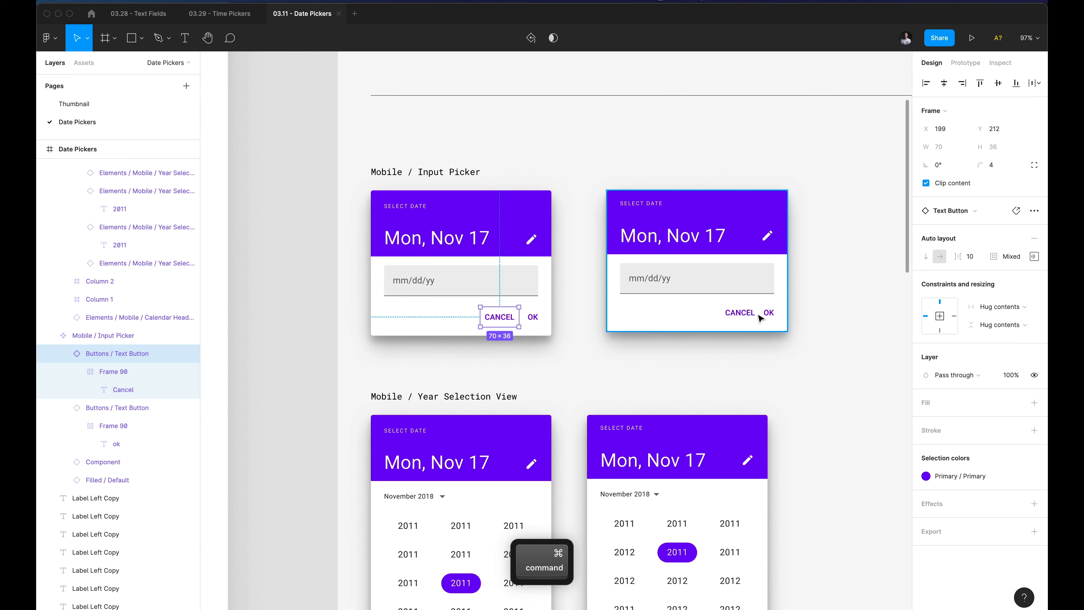
super+click(760, 316)
key(shift+Return)
key(shift+Return)
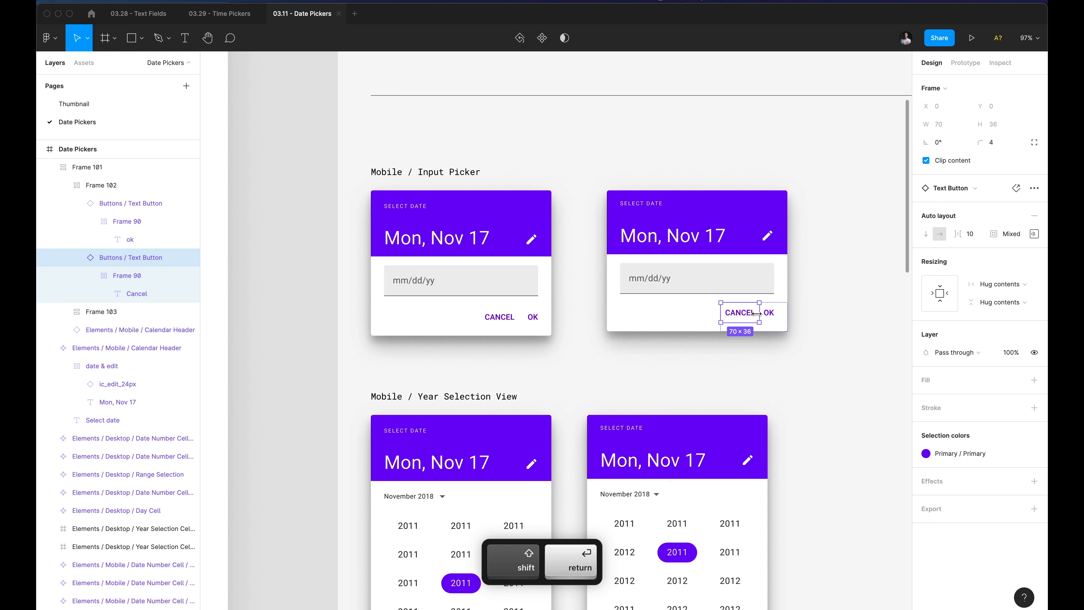
key(shift+Return)
key(alt)
Measure the spacing around the date field in both Input Picker cards and around the rebuilt card's button row.
click(683, 284)
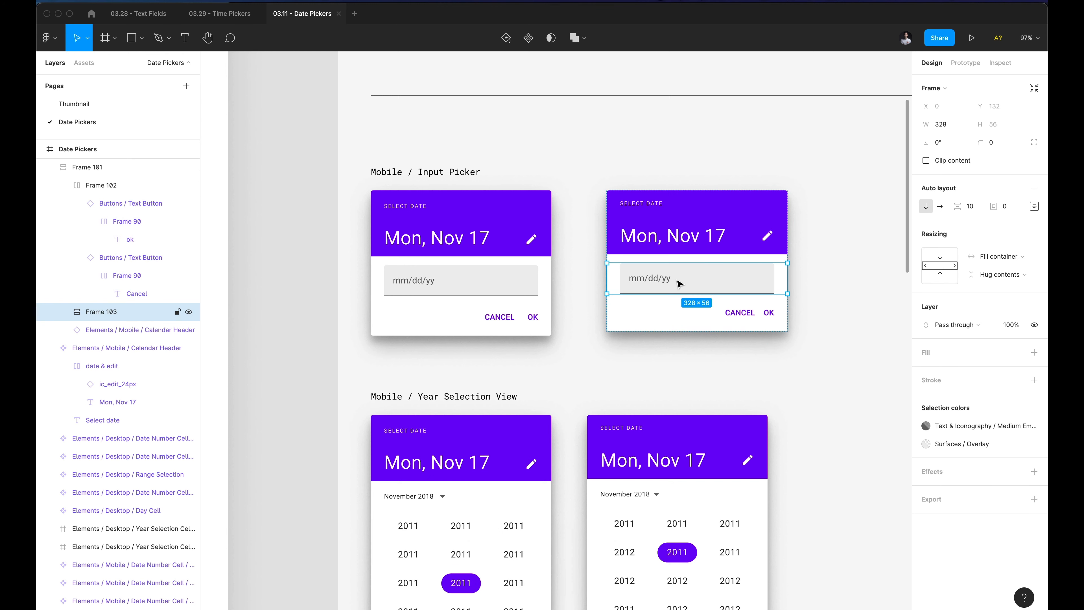
key(alt)
super+click(539, 280)
super+click(533, 279)
key(alt)
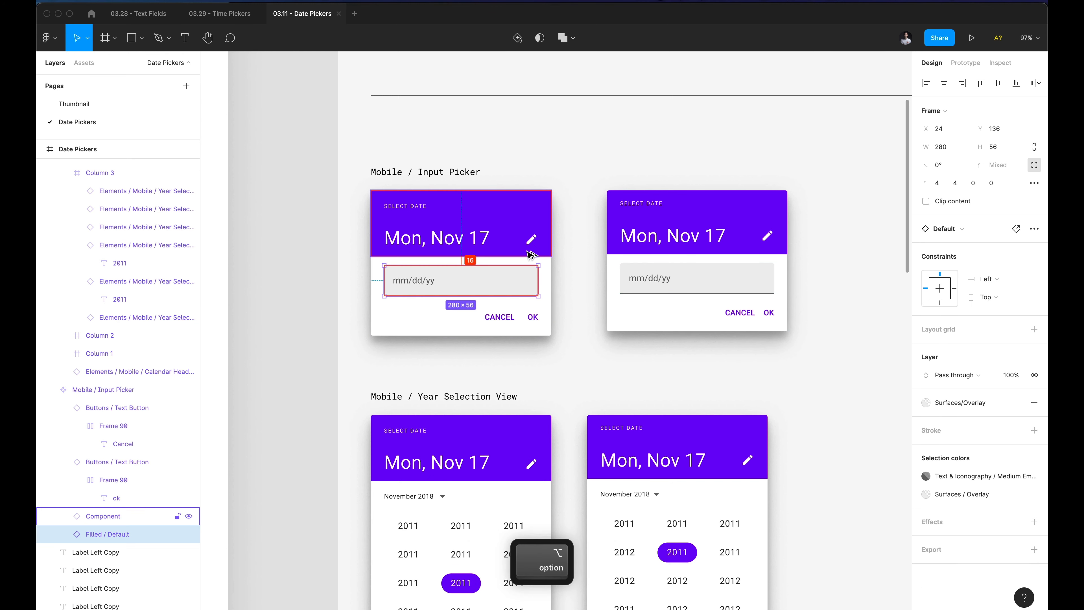
super+click(709, 280)
click(748, 319)
key(alt)
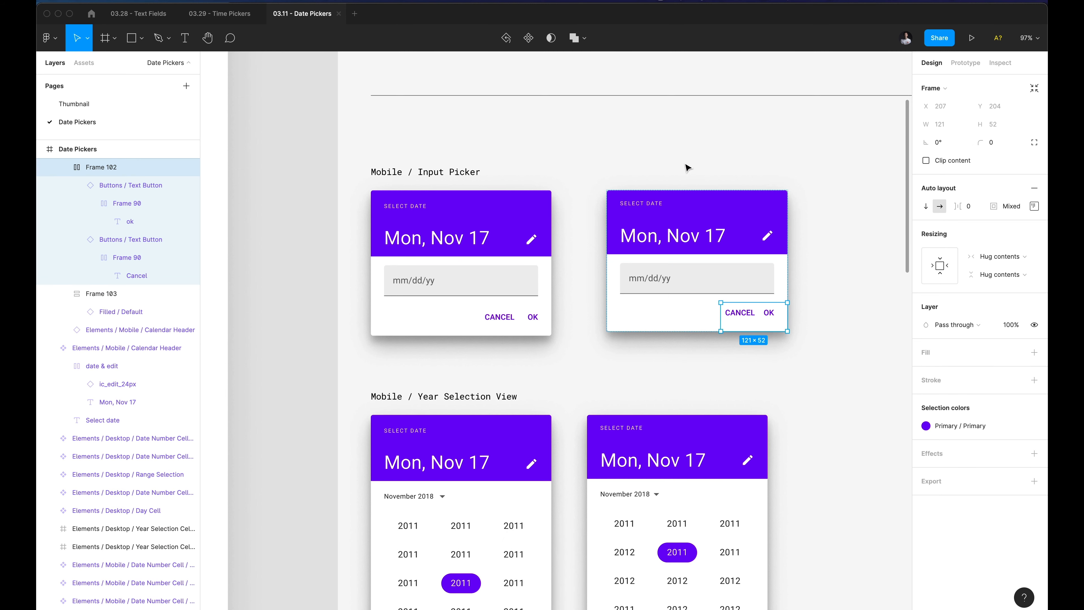
Set the rebuilt Input Picker card's spacing between items to 0.
click(676, 203)
key(Escape)
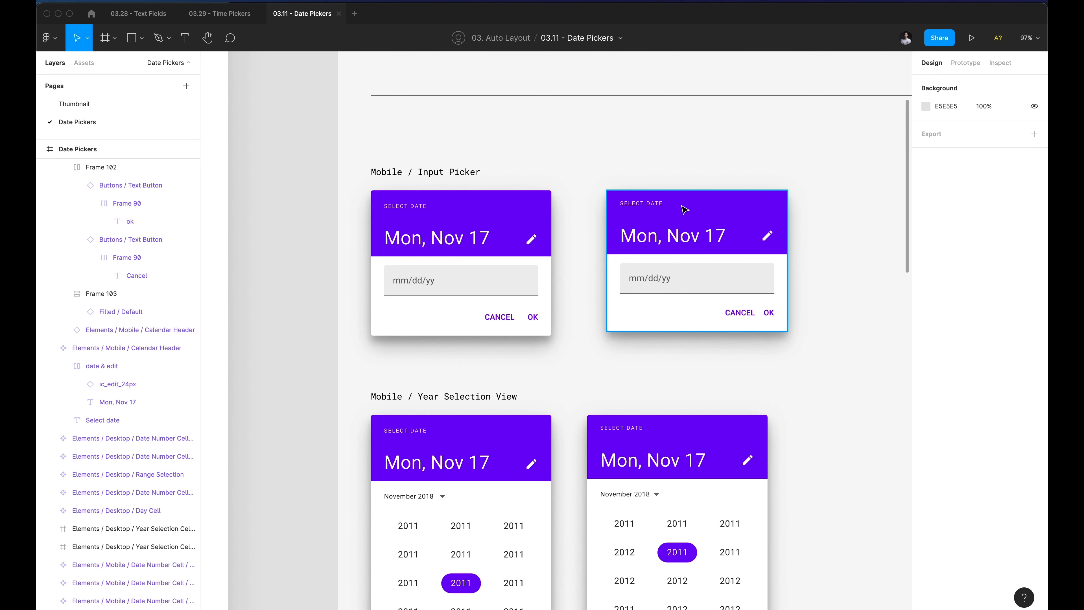
click(685, 208)
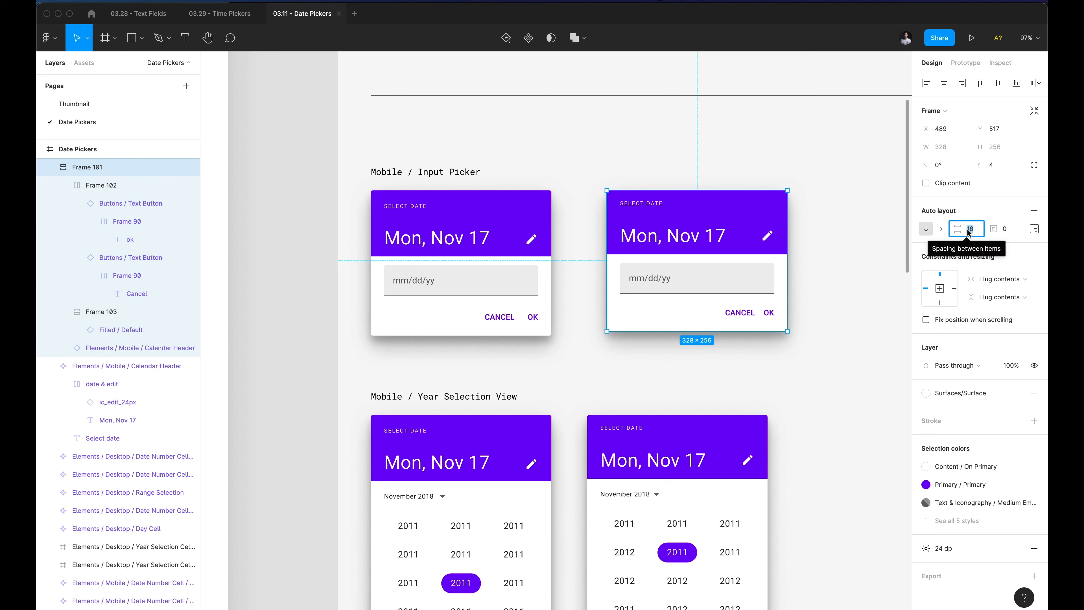
text(-)
text(0)
key(Return)
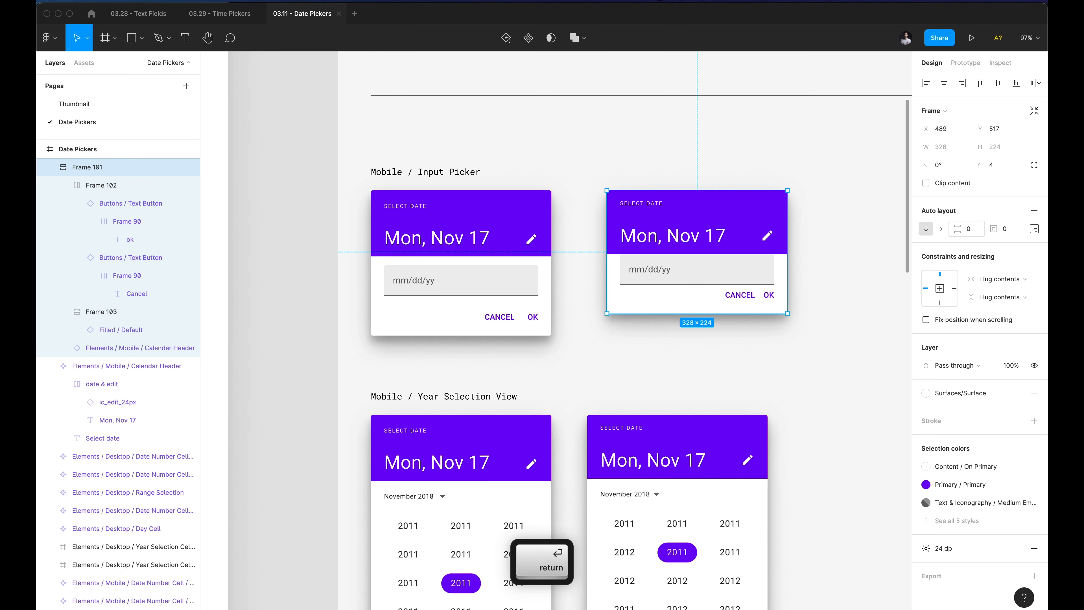
Set the top padding of the frame around the rebuilt card's date field to 16.
click(844, 266)
super+click(724, 282)
key(shift+Return)
key(shift+Return)
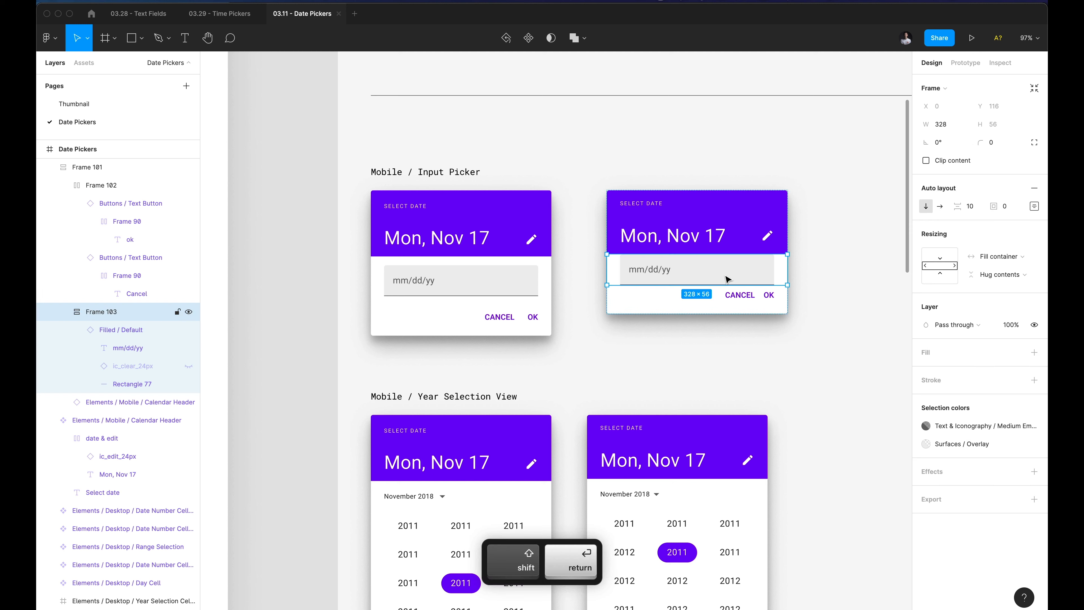
click(1035, 206)
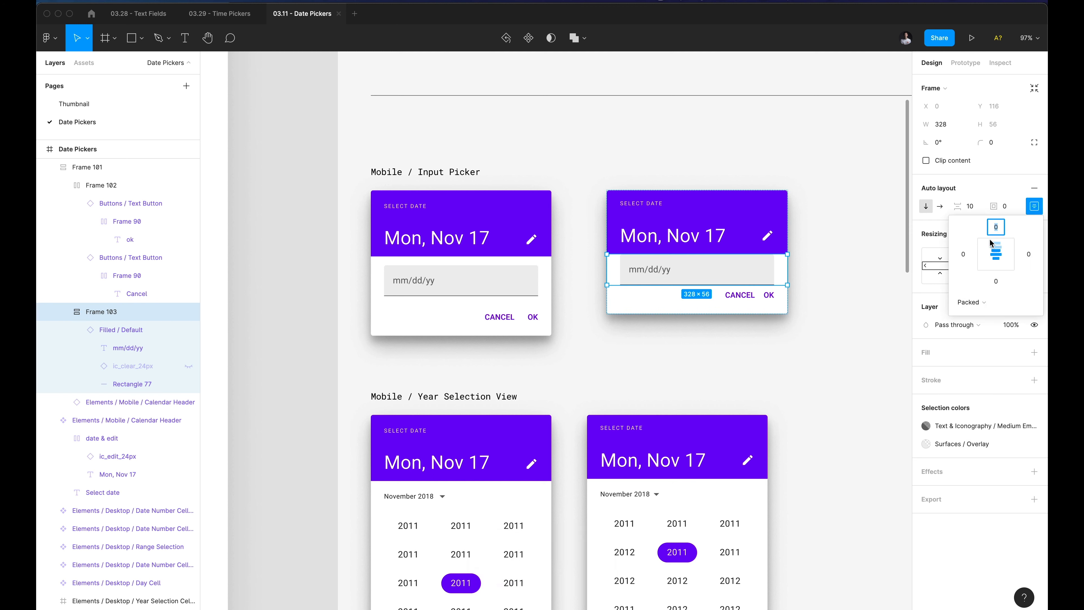
text(16)
key(Return)
click(872, 283)
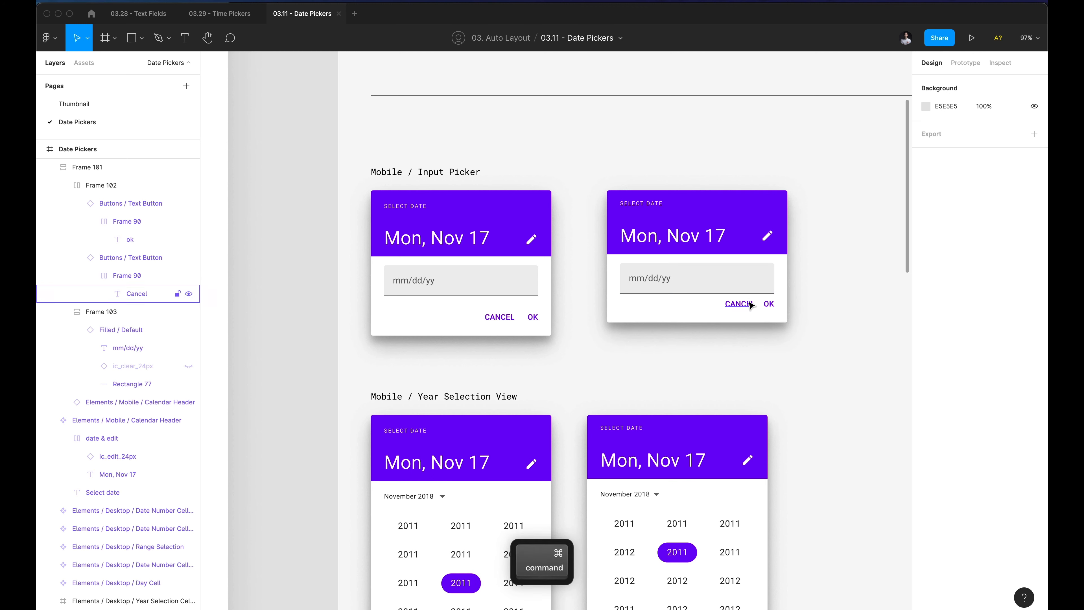
Set the top padding of the rebuilt Input Picker card's button row to 20.
super+click(749, 304)
key(shift+Return)
key(shift+Return)
key(shift+Return)
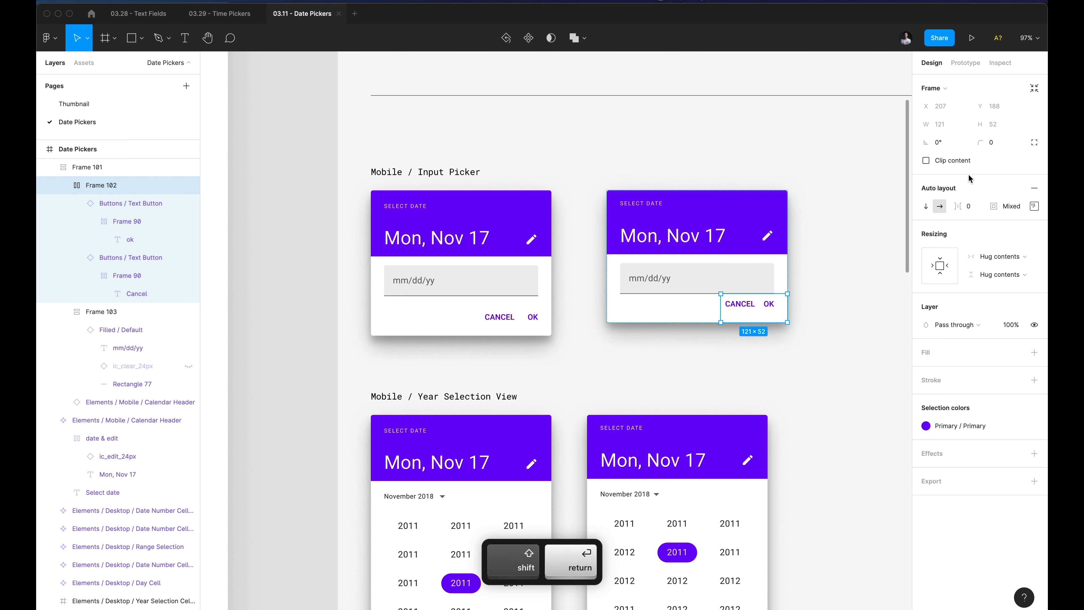
click(1037, 205)
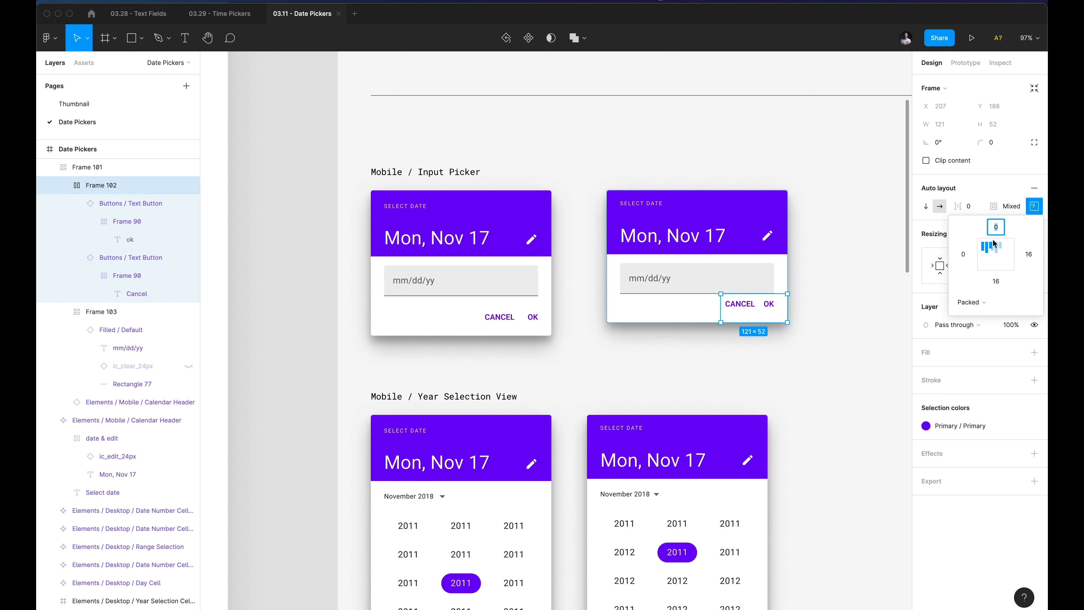
text(2)
key(Return)
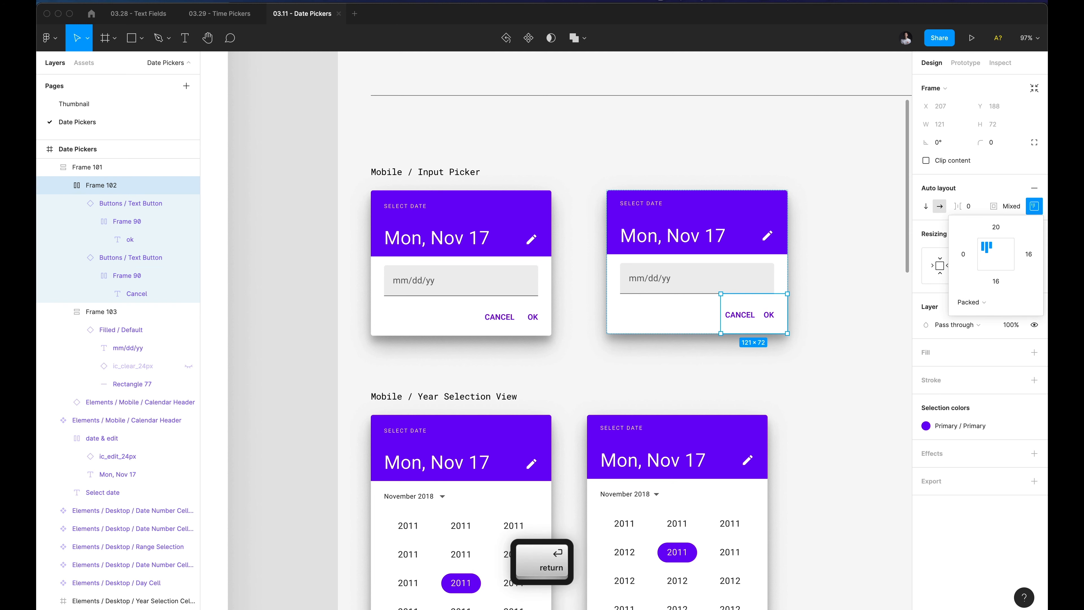
click(813, 355)
Compare the overall size and date field area of the original and rebuilt Input Picker cards.
click(663, 283)
click(517, 281)
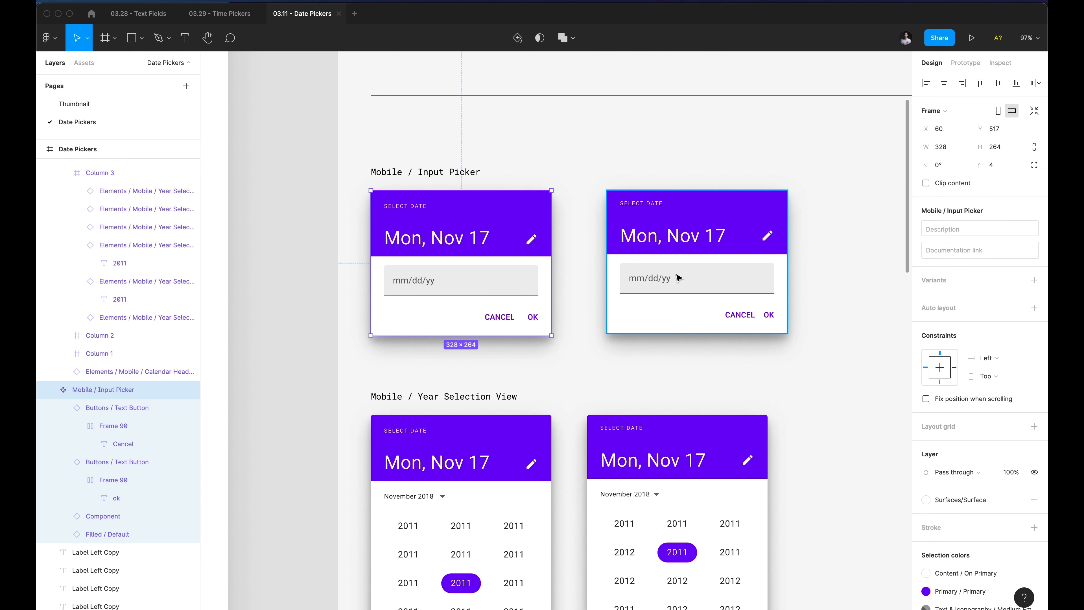
click(678, 277)
click(665, 133)
click(701, 238)
click(598, 167)
scroll(598, 167, down, 5)
click(542, 198)
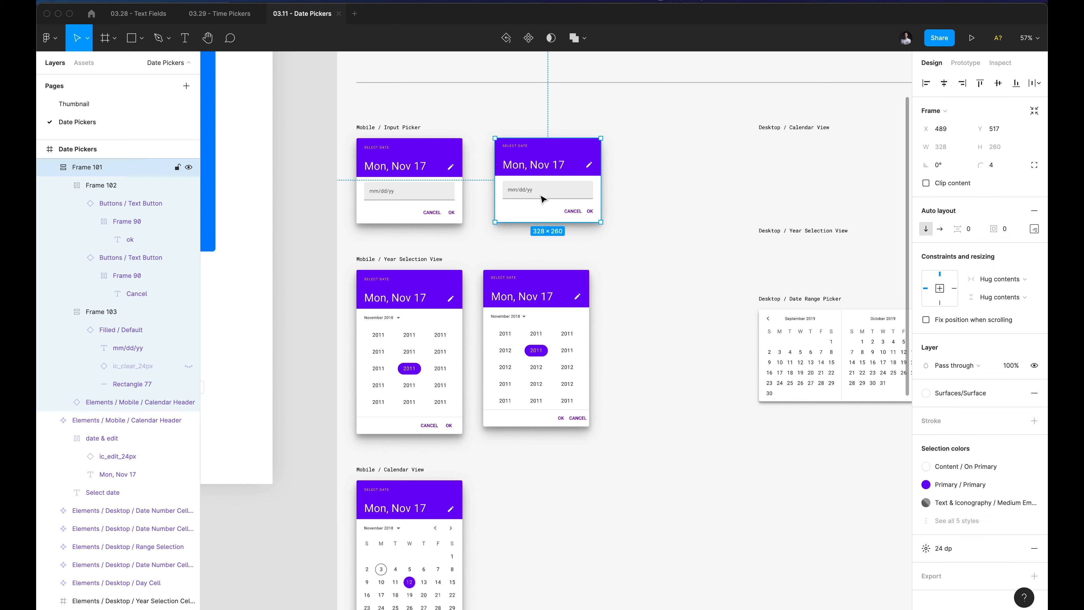
super+click(542, 199)
key(shift+Return)
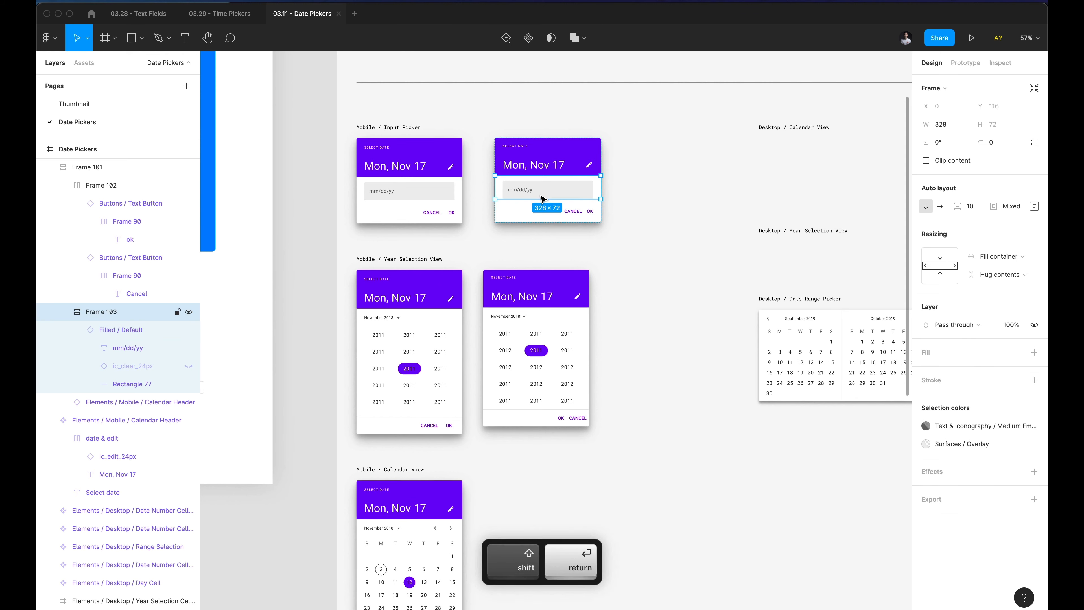
click(641, 196)
Rename the rebuilt card Mobile / Input Picker after the original and turn it into a component.
scroll(642, 196, left, 4)
click(602, 194)
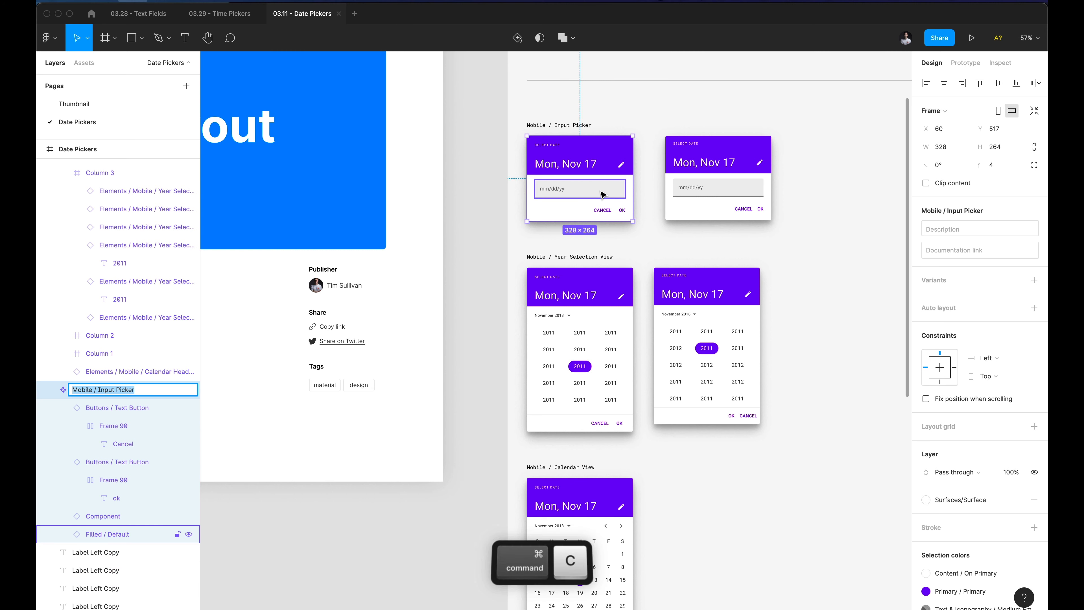
key(Return)
click(744, 171)
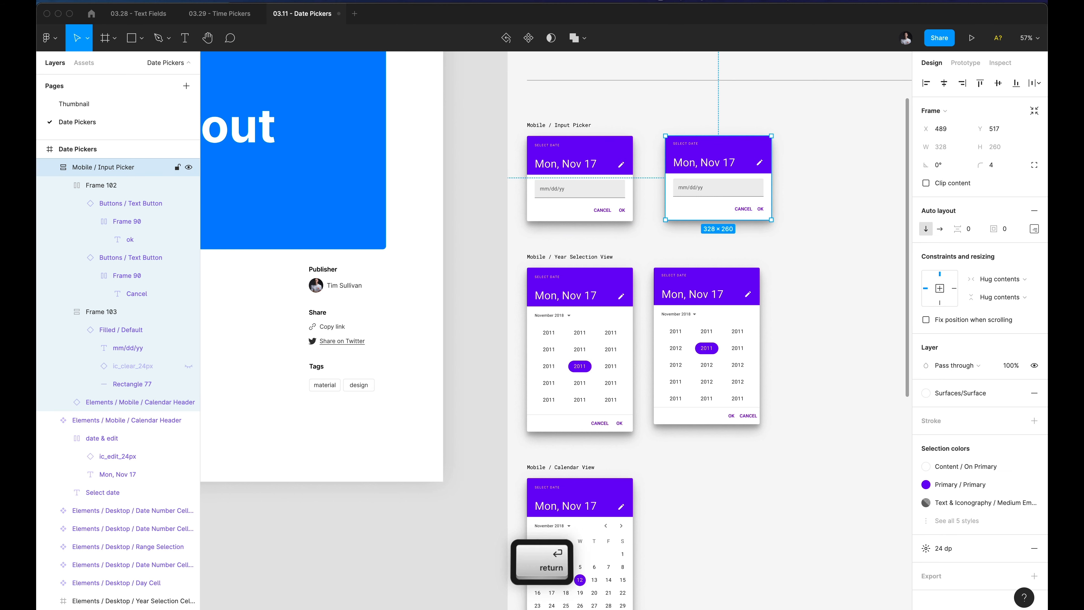
key(alt+super+k)
Delete the original Input Picker card and move the new component into its place at X 60, Y 517.
click(596, 195)
key(Delete)
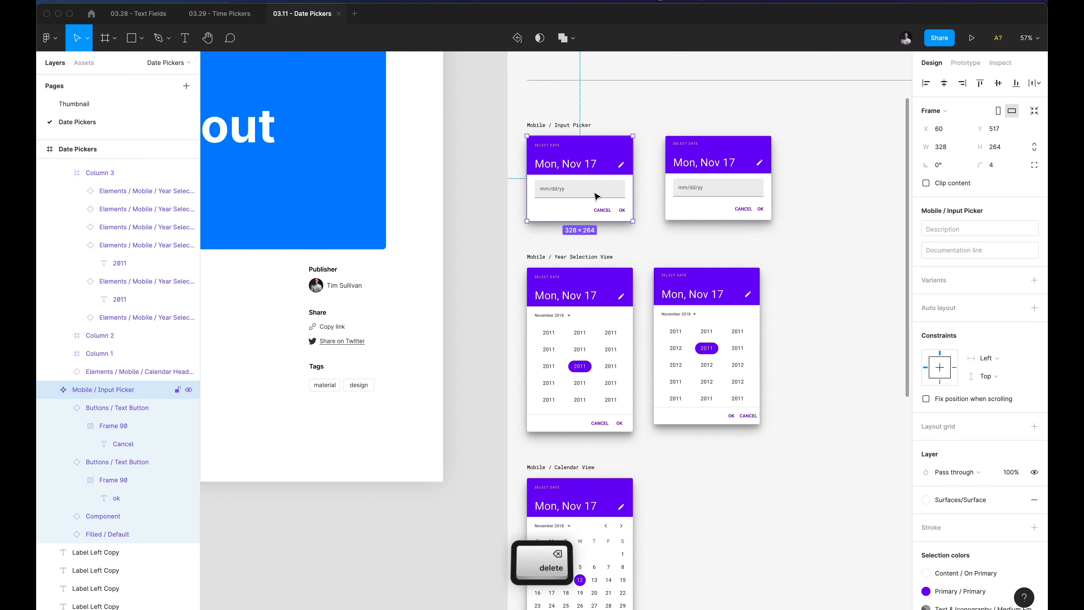
drag(704, 177, 573, 178)
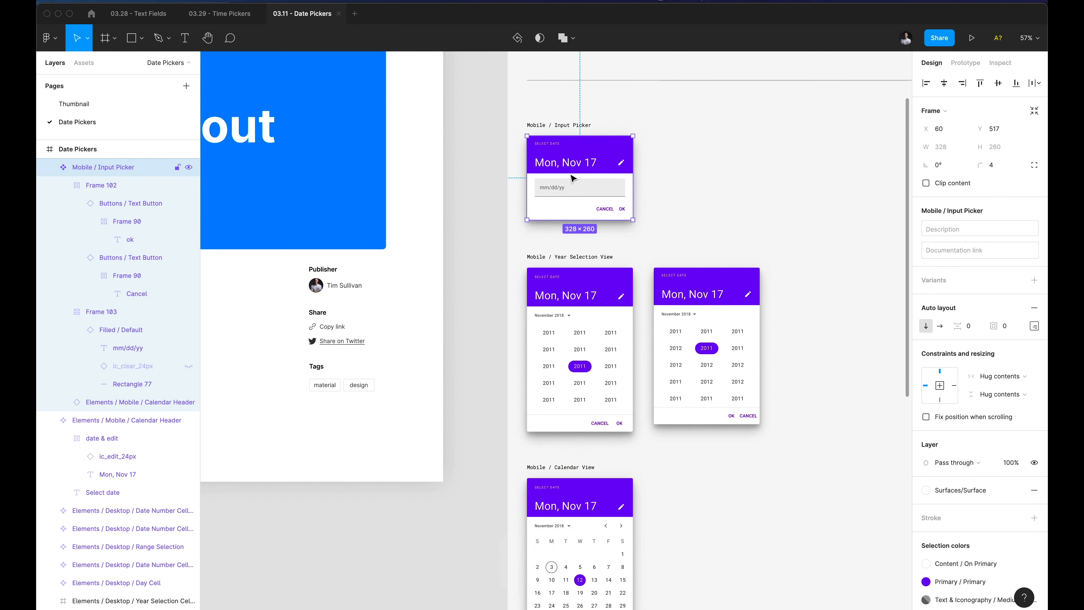
click(643, 173)
Look over the Year Selection View and Calendar View cards below the Input Picker.
scroll(642, 172, down, 3)
scroll(595, 116, up, 5)
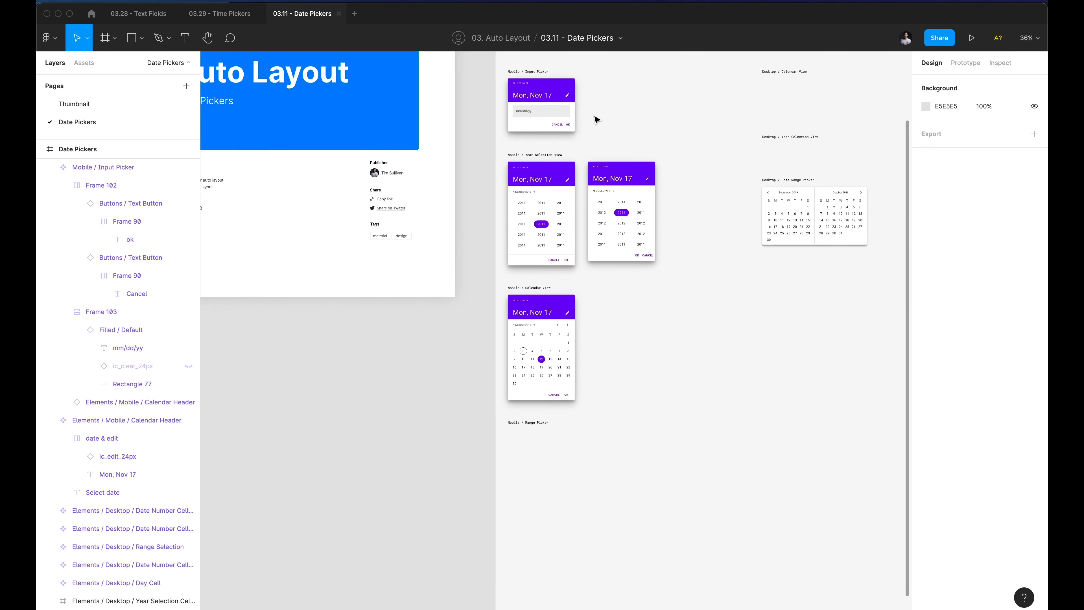
scroll(595, 116, right, 2)
scroll(459, 515, up, 3)
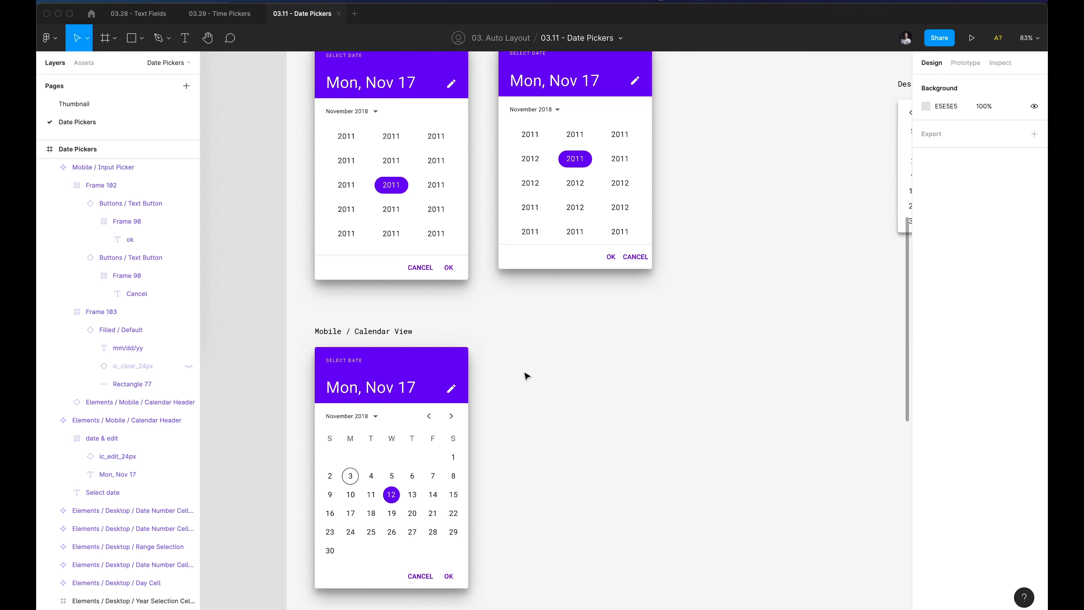
scroll(525, 372, down, 5)
scroll(525, 375, down, 2)
scroll(525, 375, up, 3)
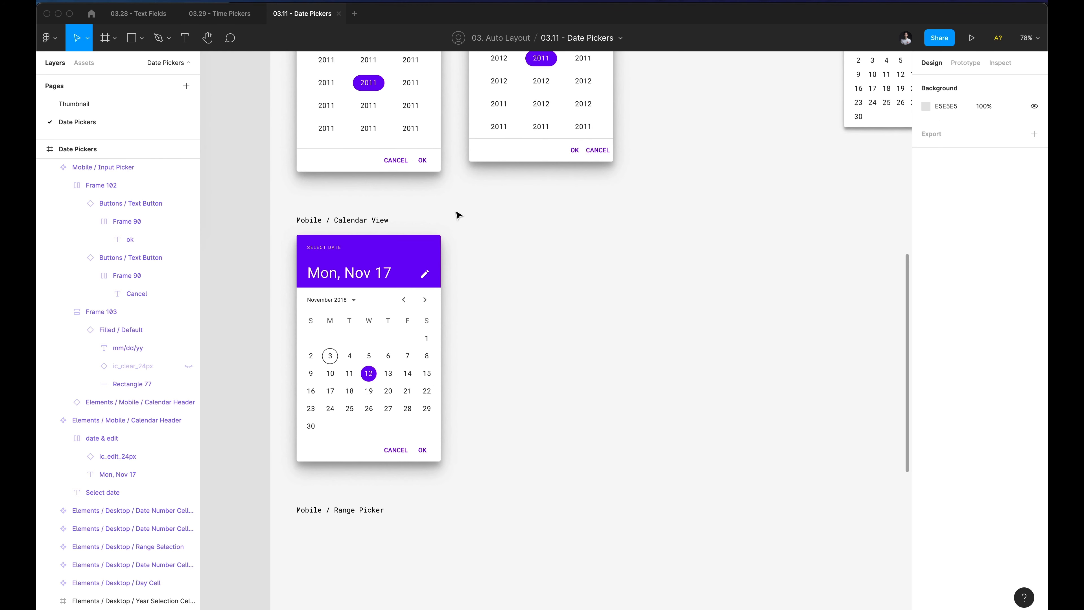
scroll(496, 233, up, 3)
scroll(547, 205, up, 1)
scroll(551, 256, left, 2)
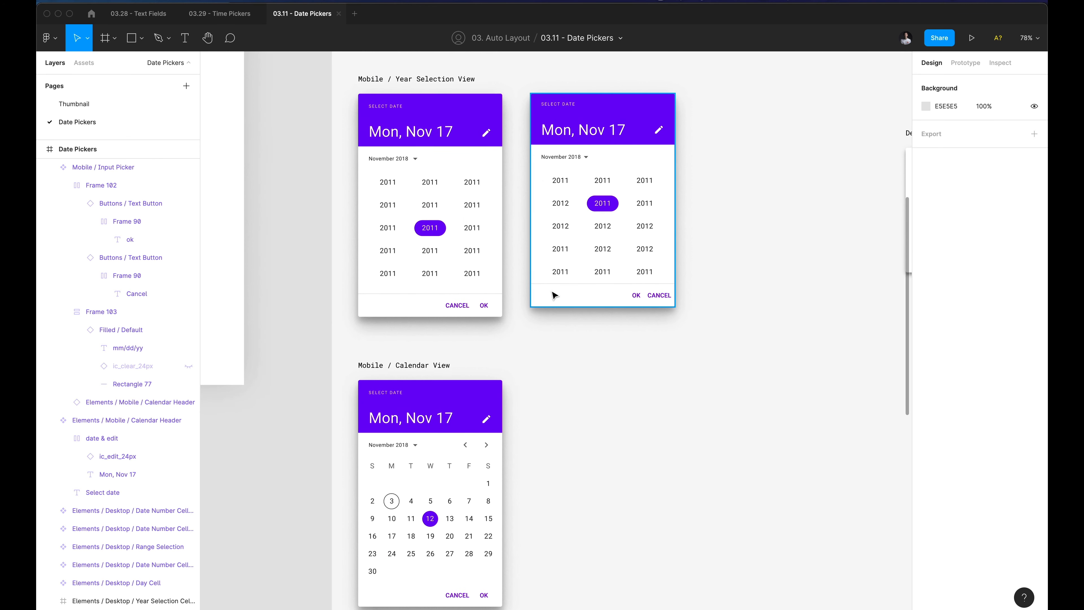
Try right paddings of 16, 24, 32 and 40 on the rebuilt Year Selection View card's buttons frame.
scroll(530, 235, up, 5)
click(618, 266)
super+click(751, 338)
key(shift+Return)
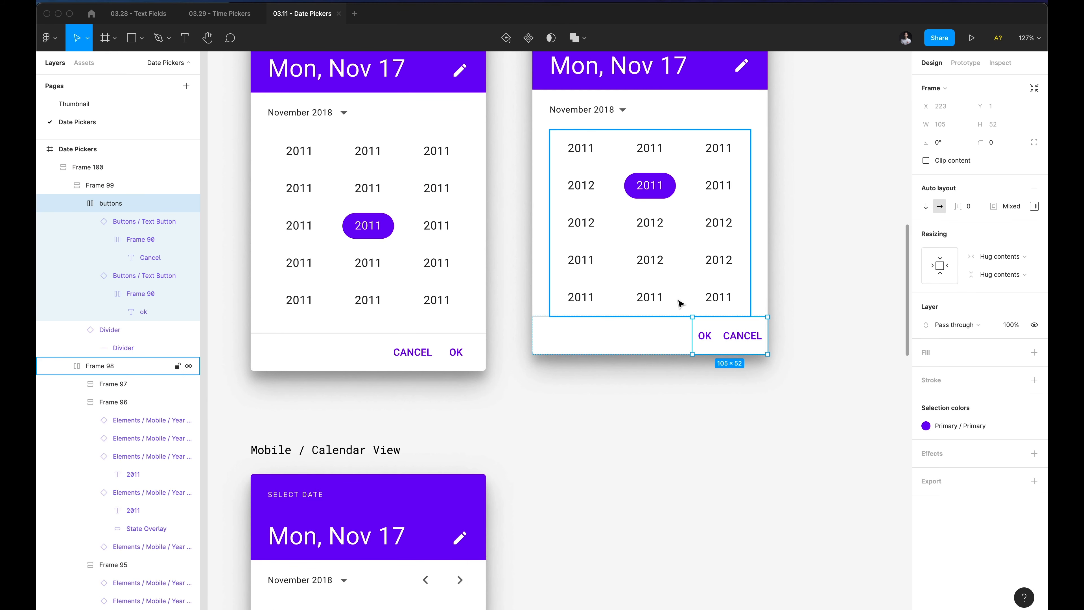
click(1034, 206)
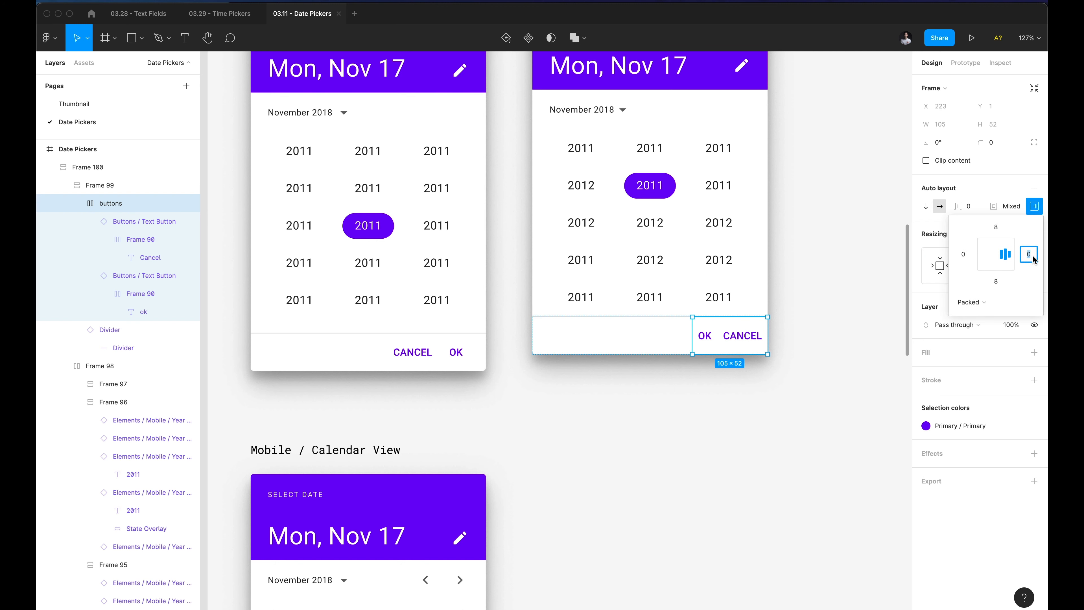
text(16)
key(Return)
text(24)
key(Return)
text(32)
key(Return)
text(40)
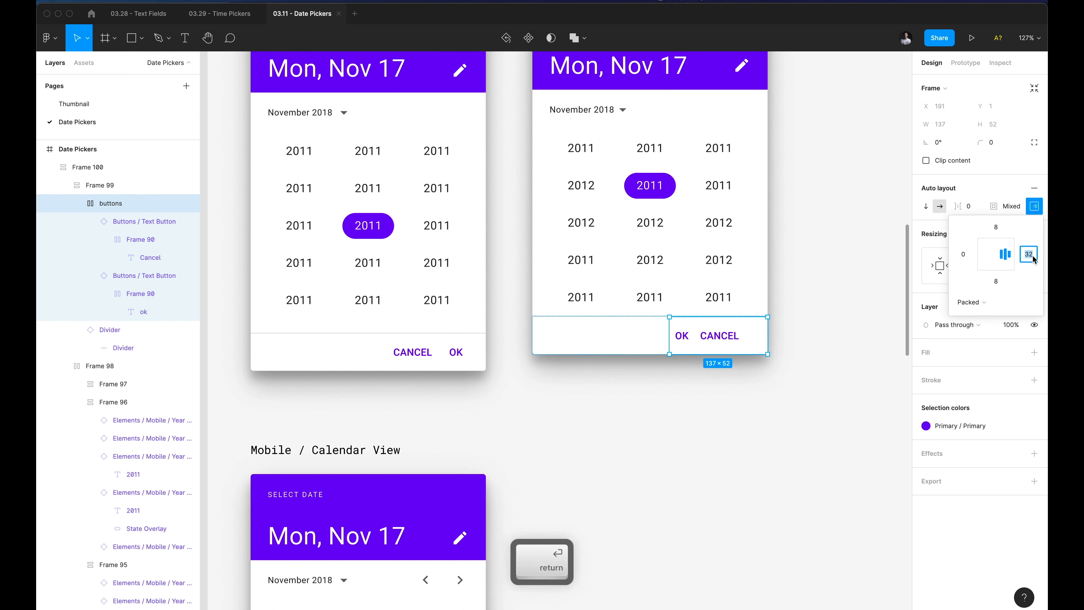
key(Return)
click(826, 318)
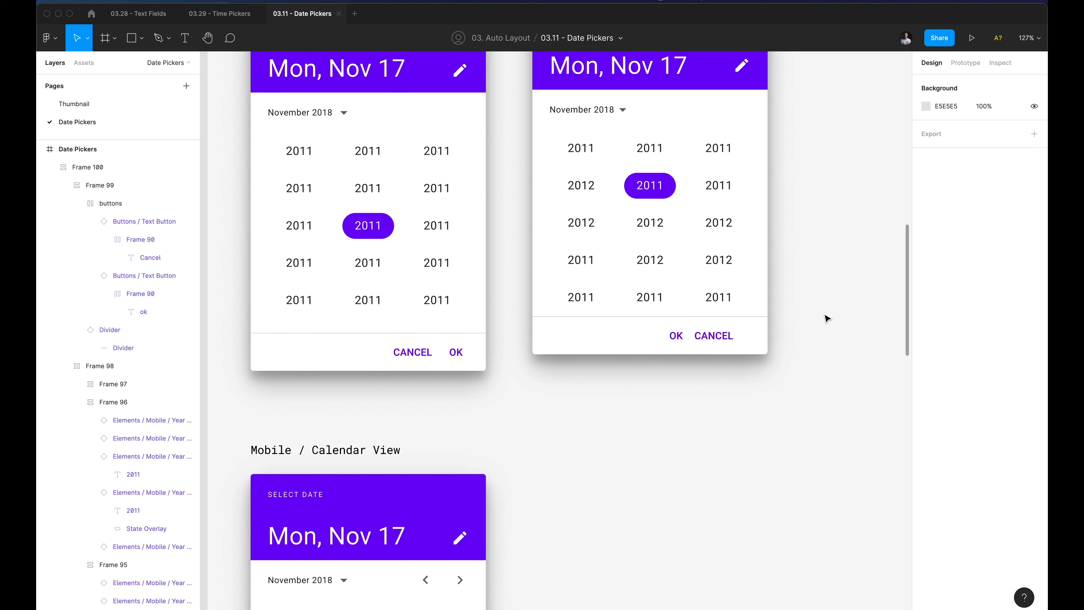
Measure the OK button's margins in the original Year Selection View card.
scroll(555, 365, down, 5)
scroll(555, 365, left, 2)
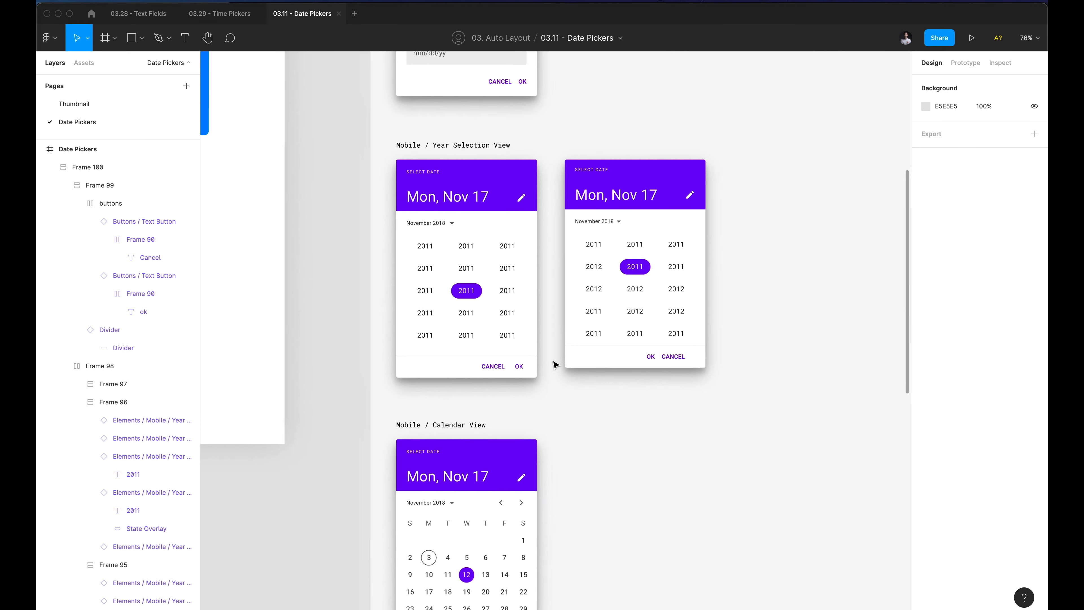
scroll(555, 365, up, 3)
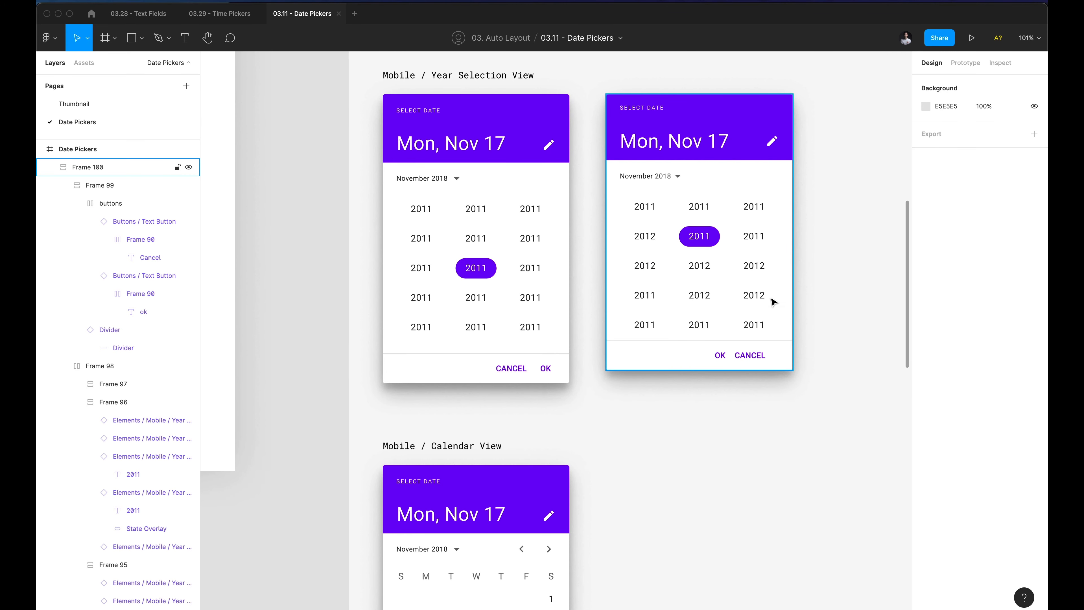
super+click(550, 370)
key(shift+Return)
key(shift+Return)
key(alt)
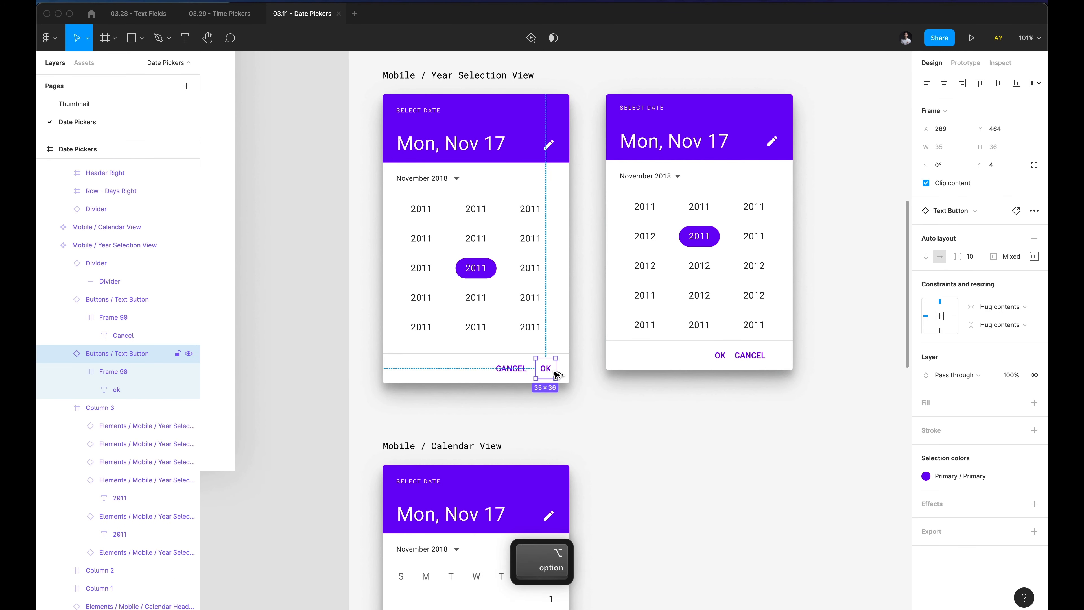
Set the right padding of the rebuilt Year Selection View card's buttons frame to 24.
super+click(758, 358)
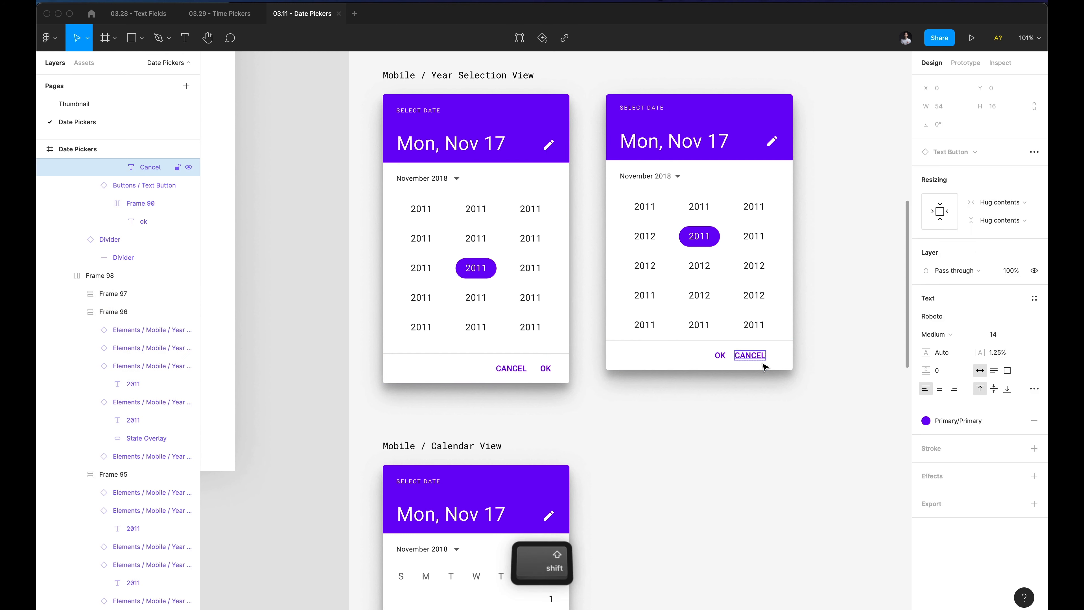
key(shift+Return)
key(shift+Return)
key(shift+Return)
click(1035, 205)
text(24)
key(Return)
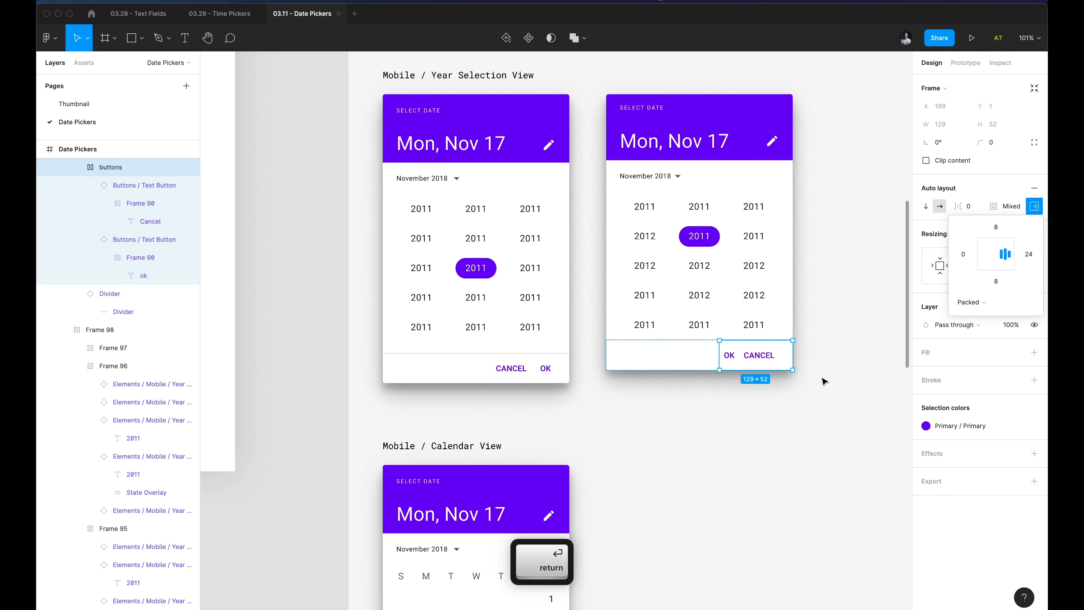
click(790, 395)
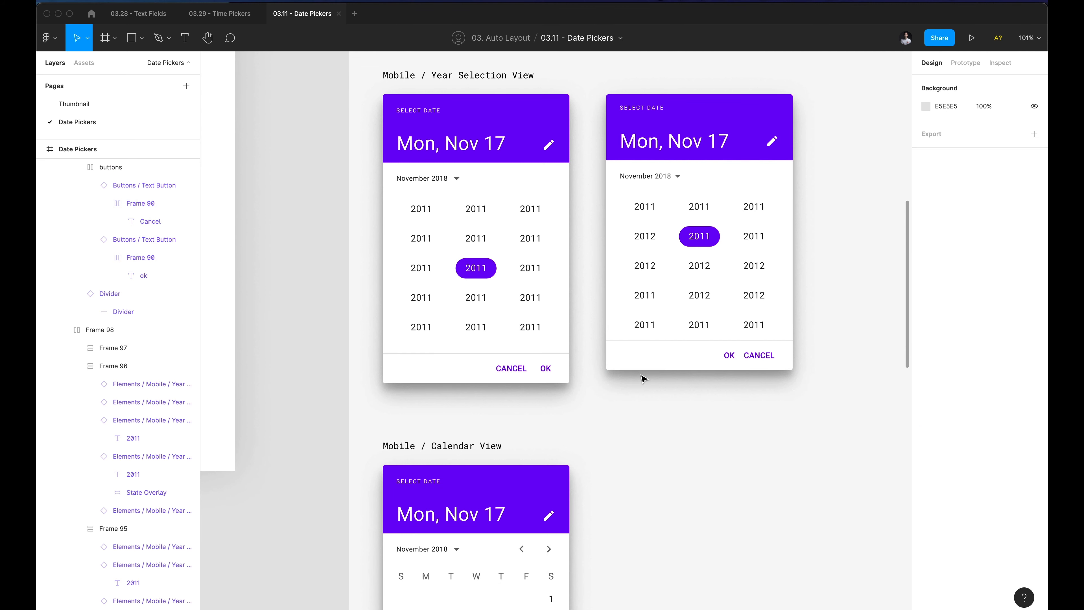
Compare the two Year Selection View cards and look over the Calendar View card beneath them.
scroll(642, 378, down, 3)
scroll(615, 338, down, 3)
scroll(589, 299, down, 3)
scroll(583, 274, up, 3)
click(622, 125)
click(495, 128)
click(624, 191)
scroll(624, 191, down, 2)
scroll(572, 189, down, 3)
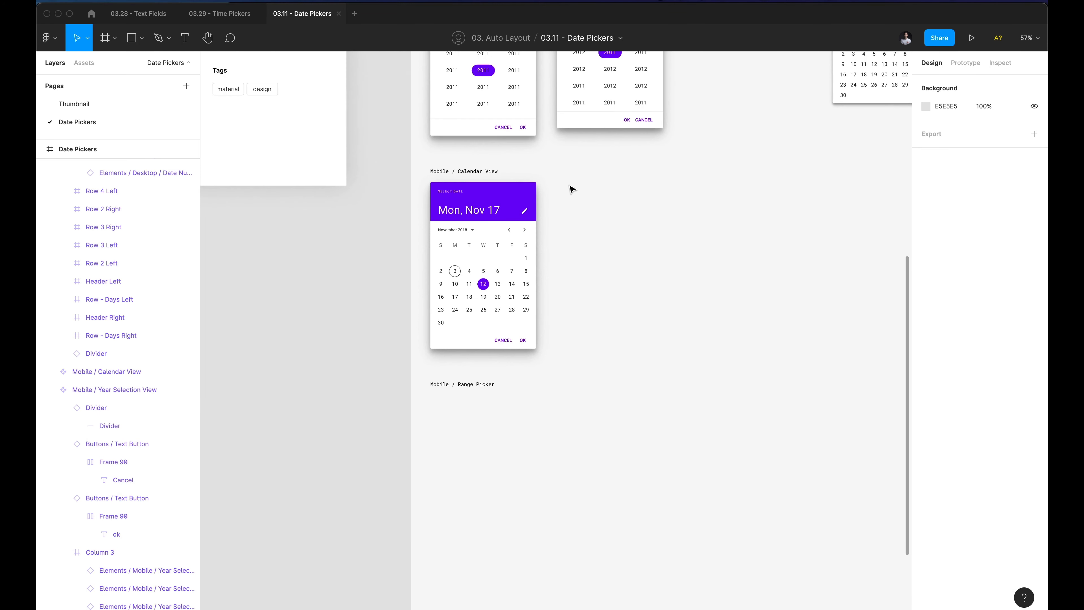
Copy the calendar header and month component from the rebuilt Year Selection View card to the space beside the original Calendar View card.
scroll(571, 186, up, 3)
super+click(550, 135)
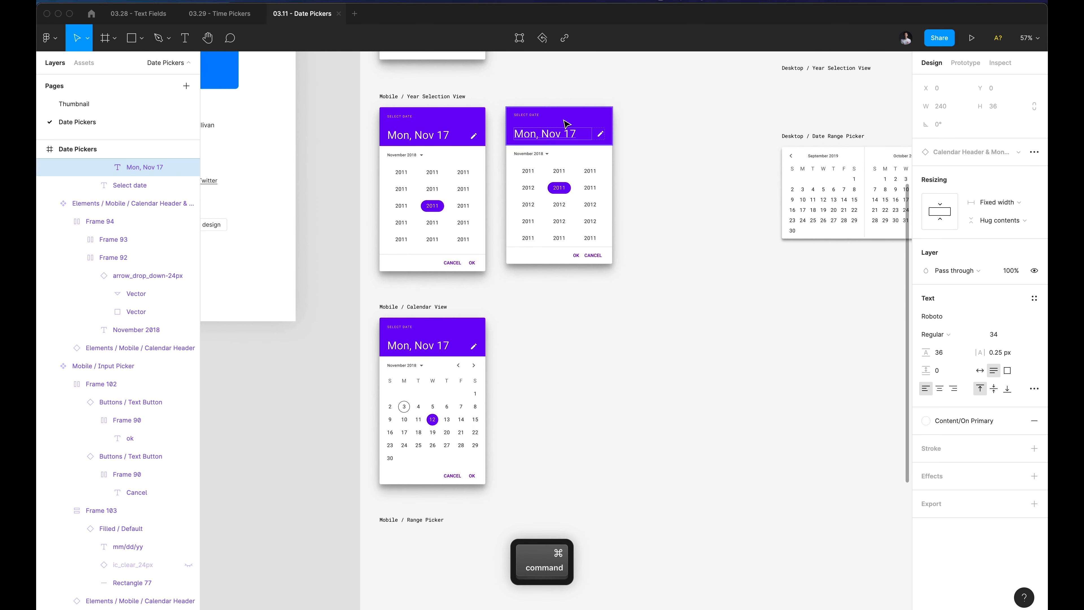
key(shift+Return)
key(shift+Return)
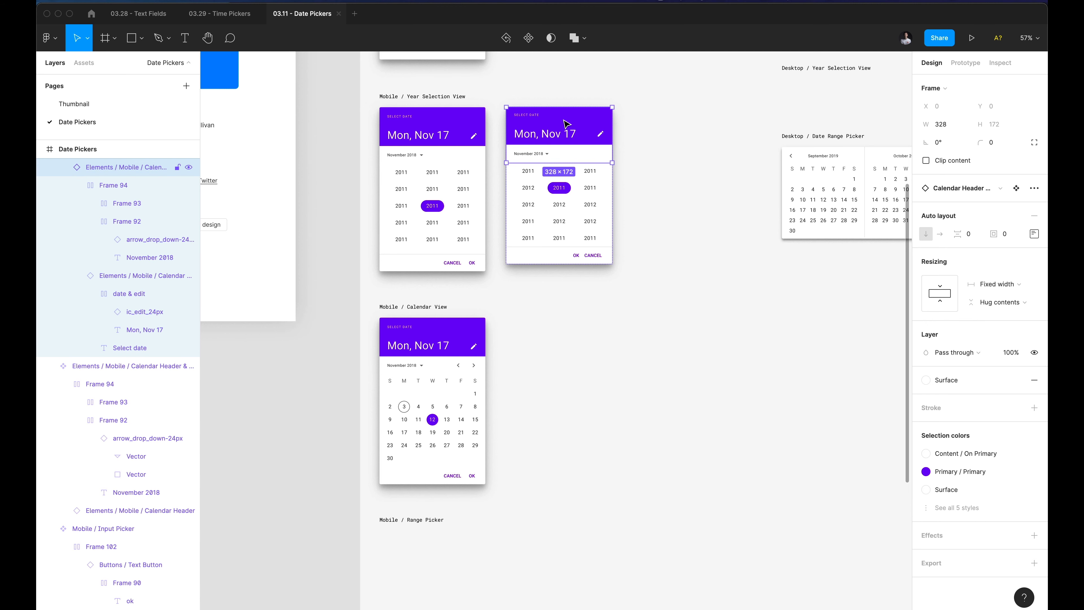
key(super+c)
drag(579, 128, 595, 344)
click(477, 308)
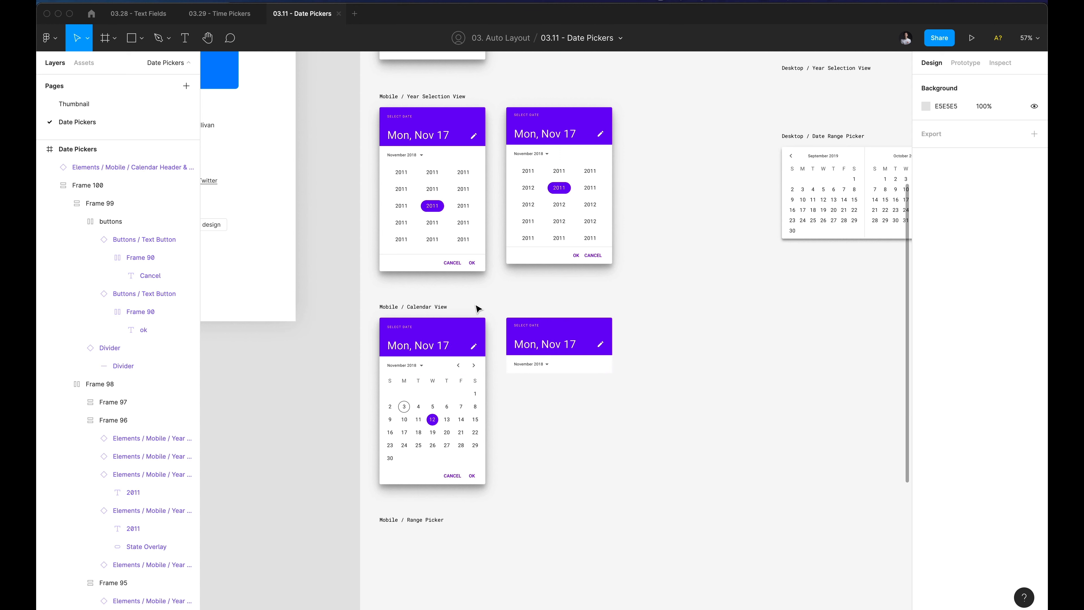
Inspect the weekday cells, the date number cells and the Cancel button in the original Calendar View card.
scroll(481, 308, up, 5)
scroll(427, 294, down, 4)
scroll(384, 284, up, 5)
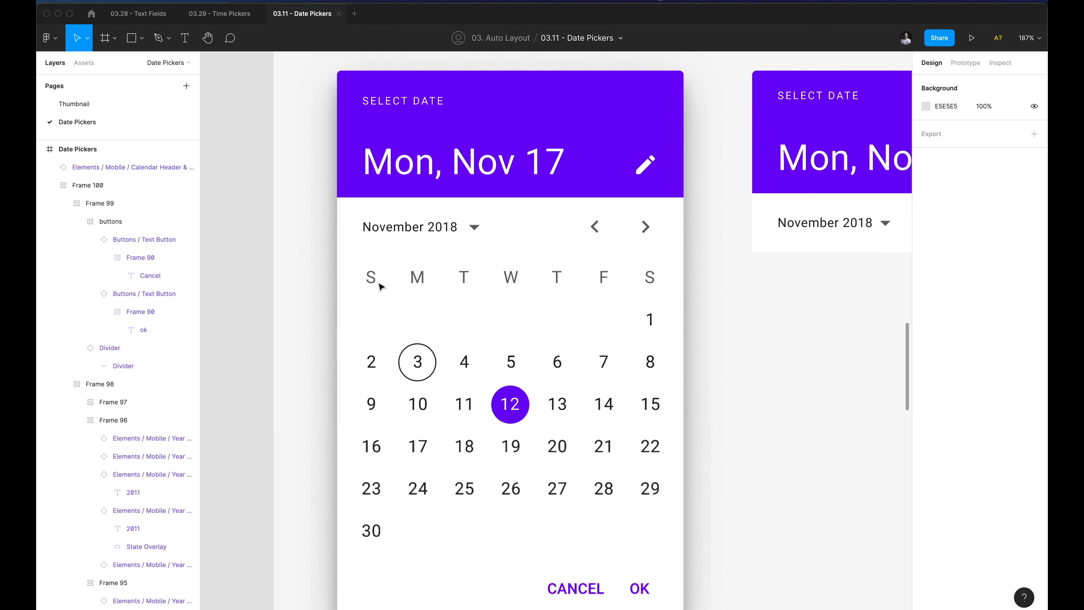
super+click(371, 275)
key(shift+Return)
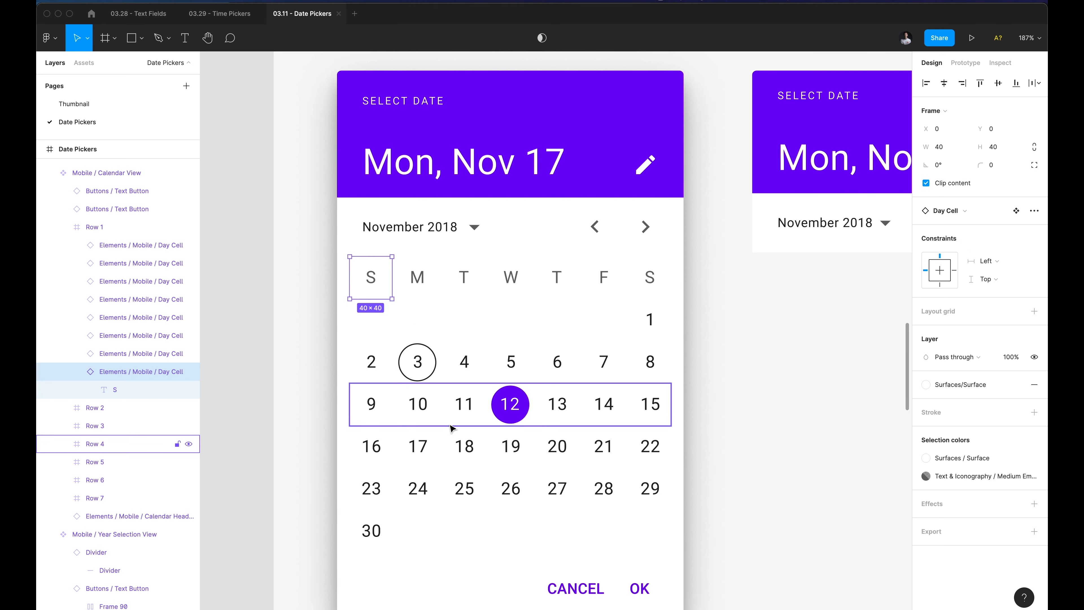
super+click(480, 360)
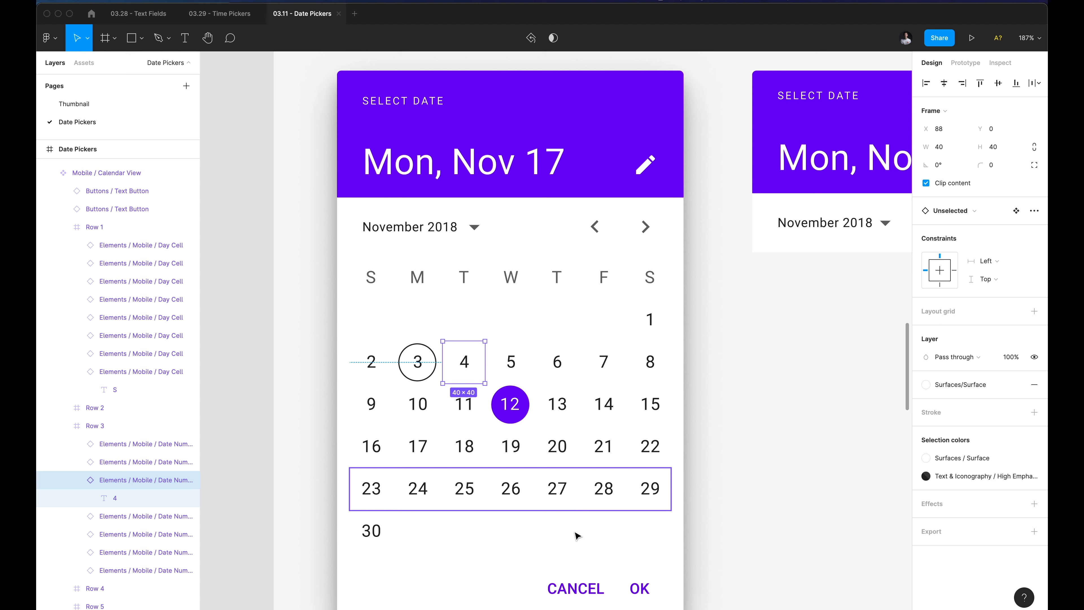
click(768, 478)
scroll(768, 478, down, 5)
scroll(769, 477, right, 4)
super+click(425, 420)
click(627, 275)
Copy the mobile Day Cell and unselected Date Number Cell components to the space below the rebuilt Calendar View header.
scroll(627, 276, down, 10)
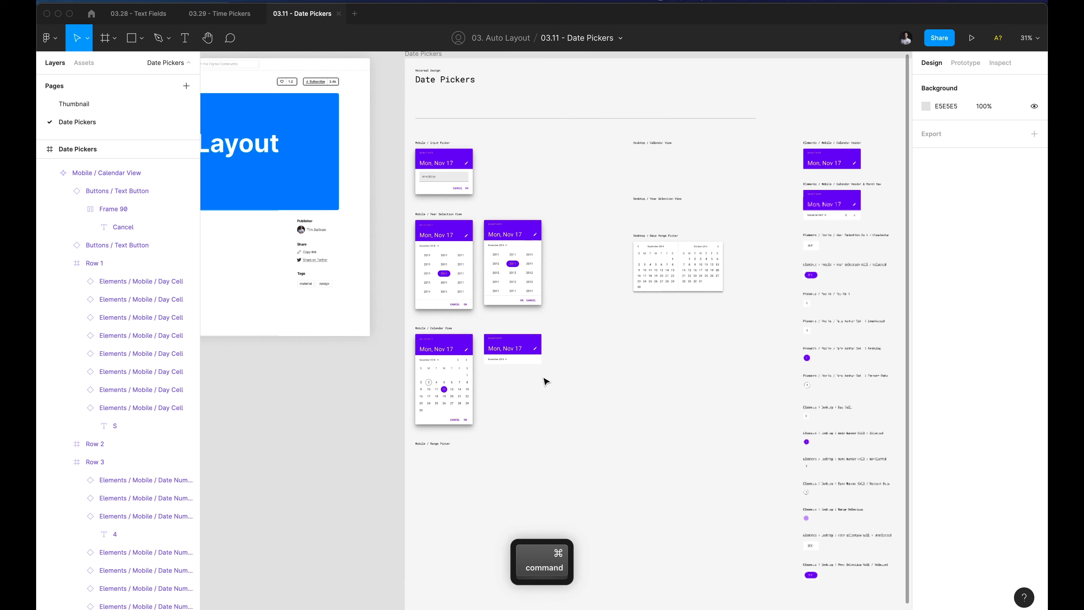
scroll(535, 373, right, 3)
scroll(714, 279, up, 2)
drag(698, 273, 332, 366)
key(Escape)
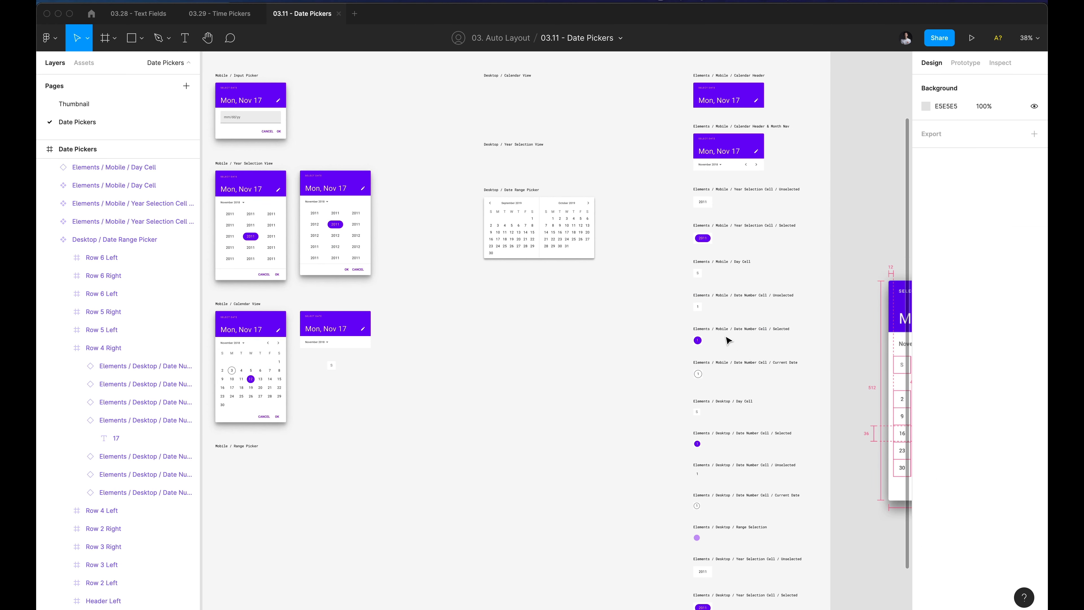
drag(702, 312, 343, 373)
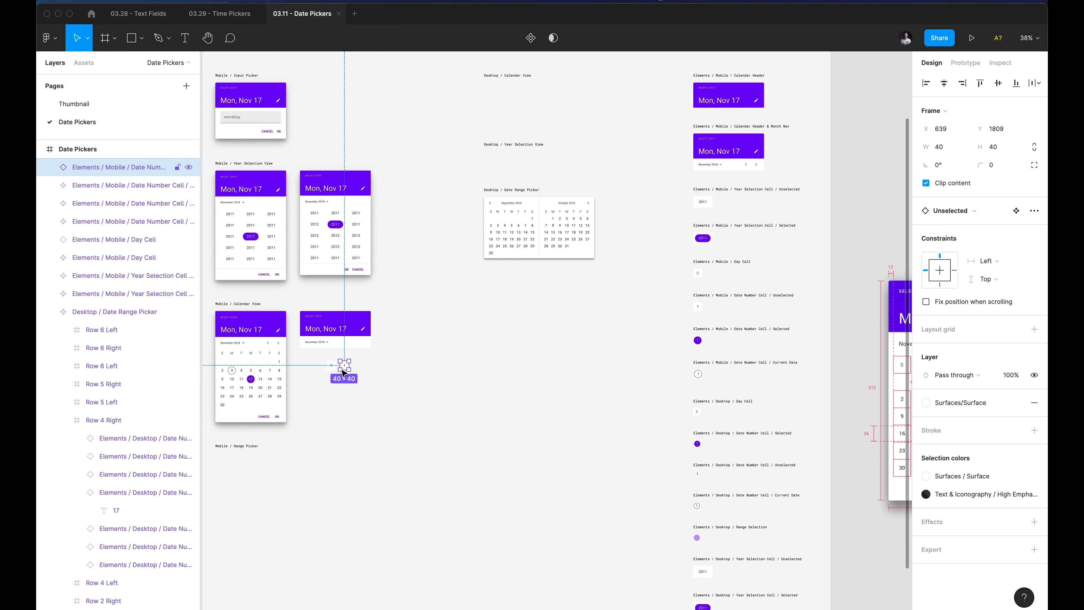
scroll(327, 370, up, 5)
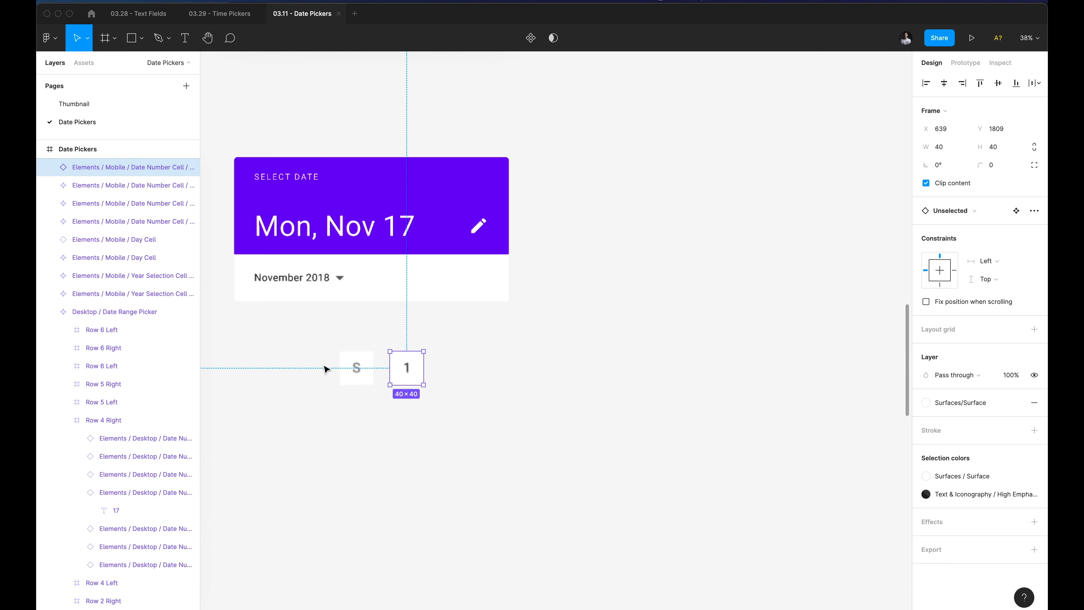
key(Escape)
Check the component names of the two copied cells, widening the layer list to show more of them.
scroll(325, 369, up, 3)
click(535, 377)
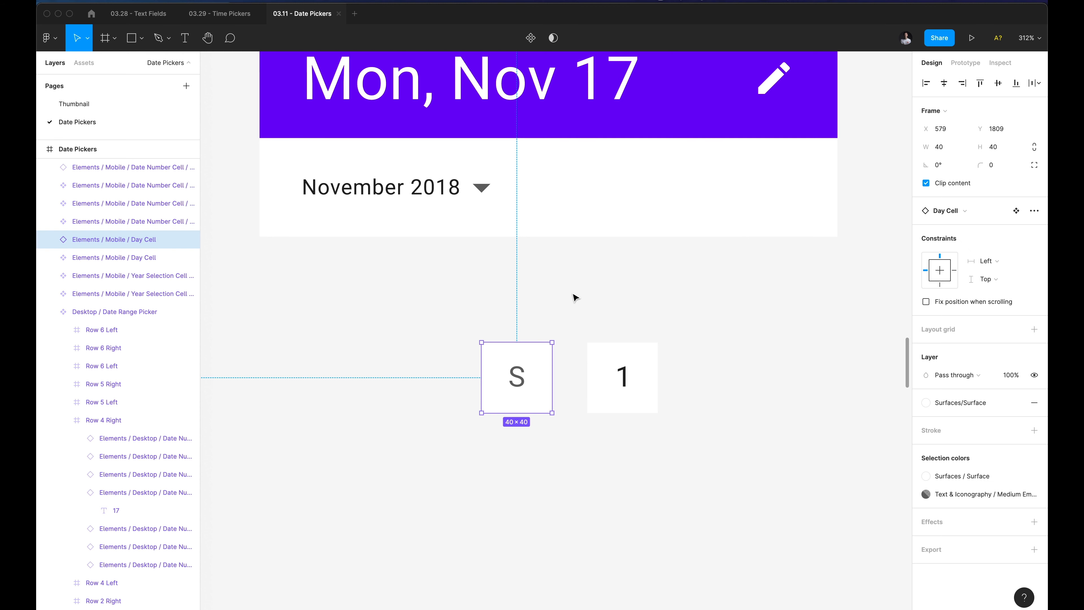
click(621, 367)
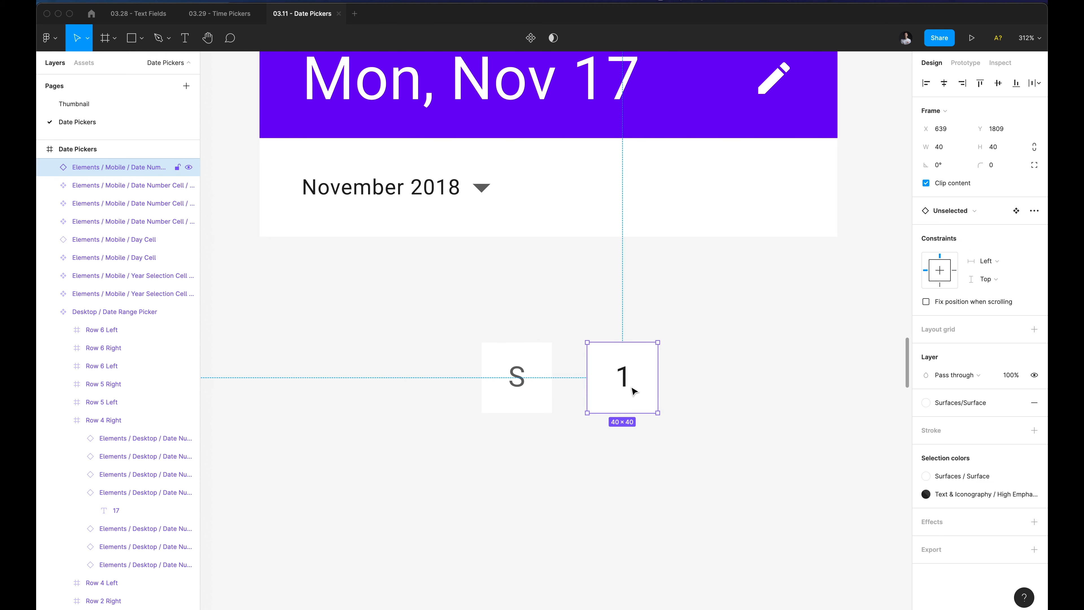
mouse_move(202, 195)
mouse_down()
mouse_move(241, 197)
mouse_move(221, 203)
mouse_up()
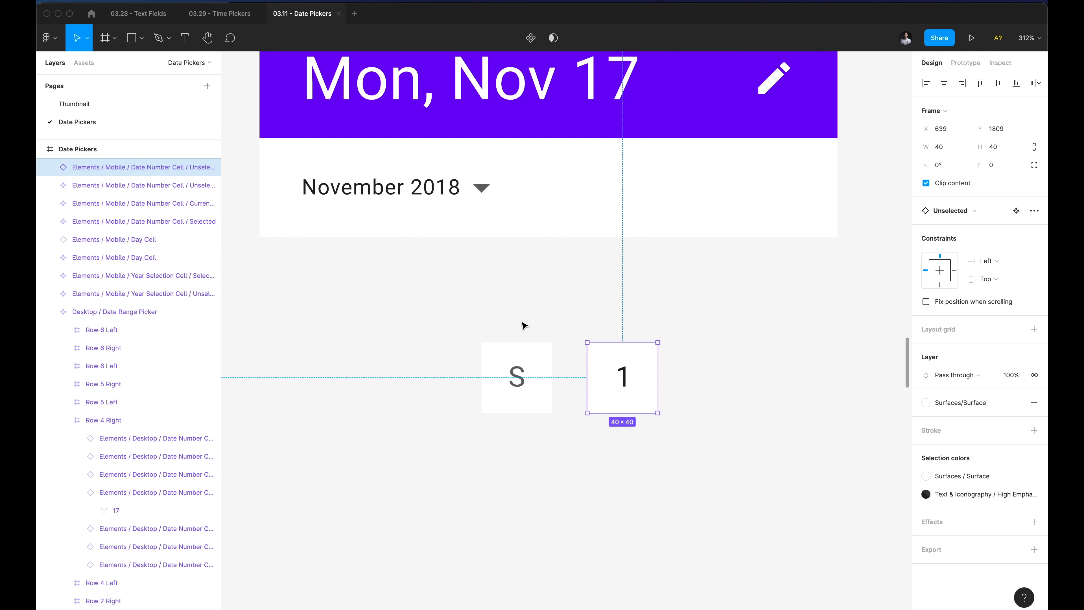
Examine the text layers and frames of the copied day cell and date number cell.
super+click(520, 390)
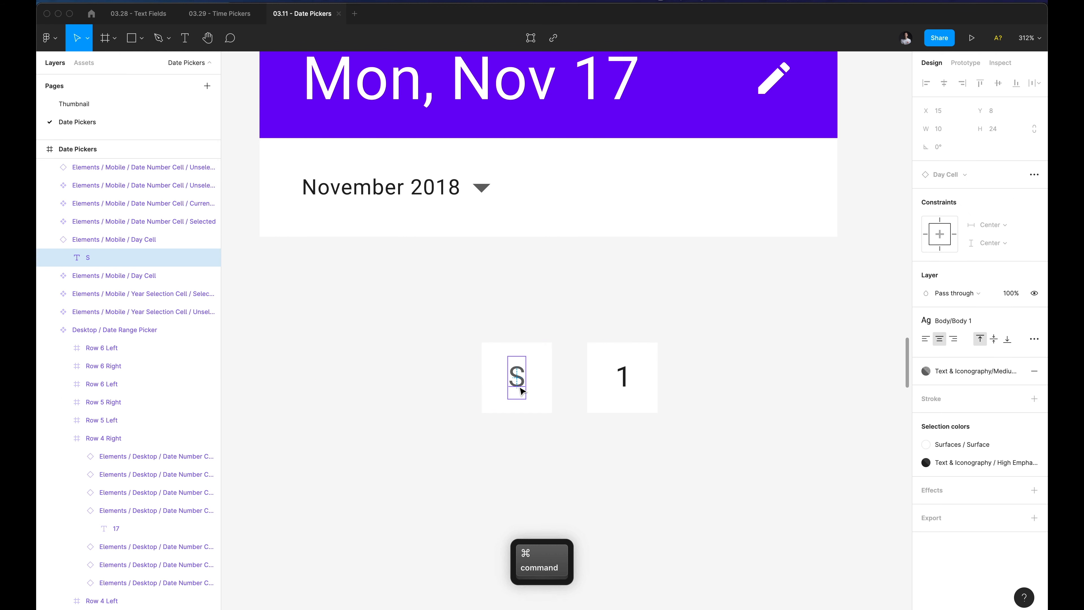
click(726, 361)
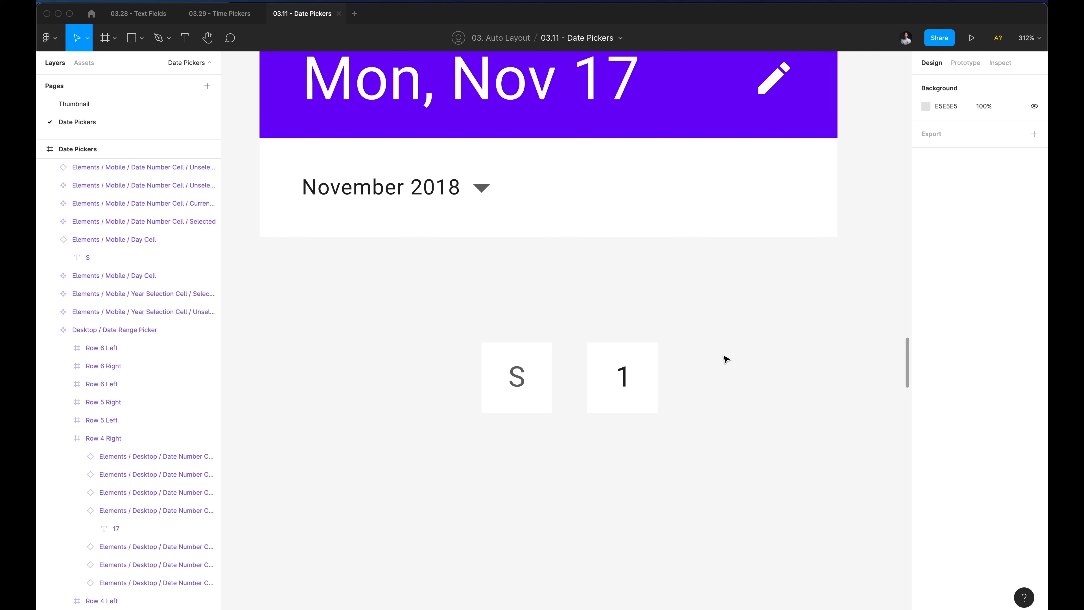
super+click(623, 376)
super+click(533, 379)
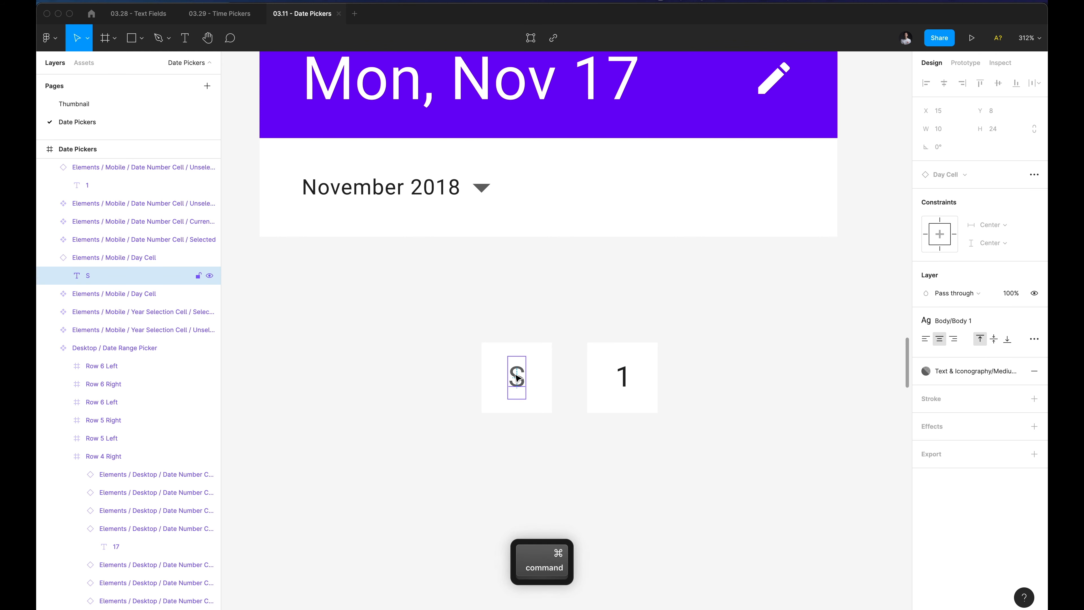
click(560, 318)
scroll(559, 320, down, 5)
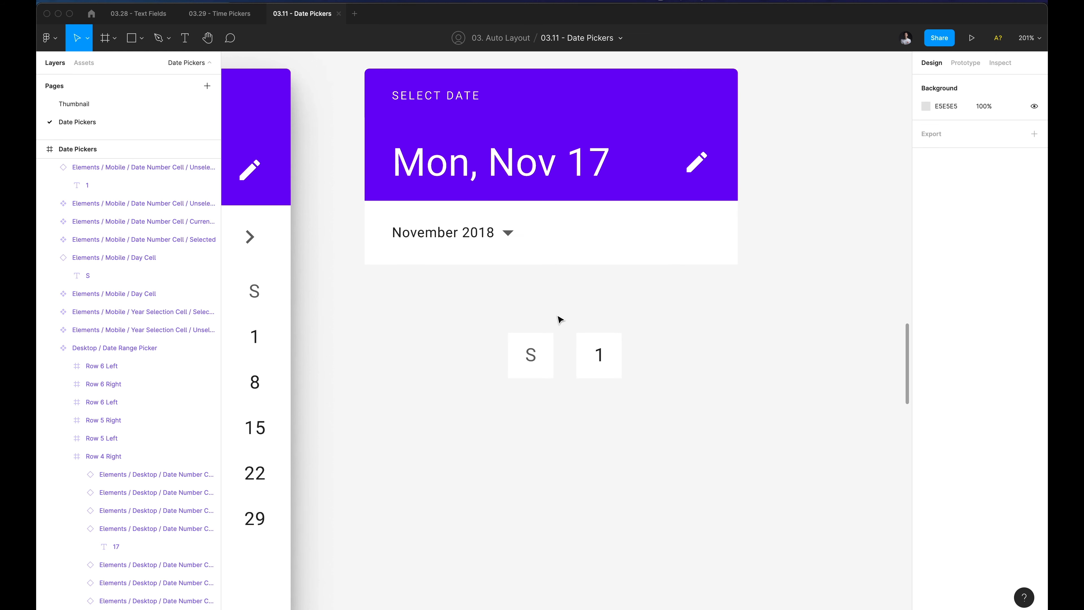
click(619, 360)
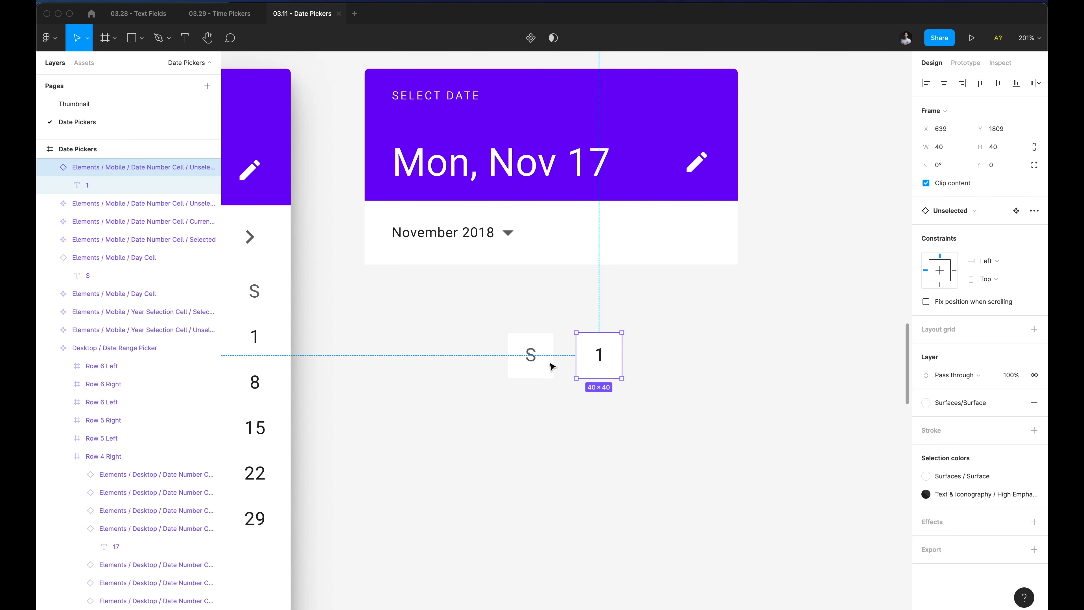
shift+click(545, 355)
click(562, 427)
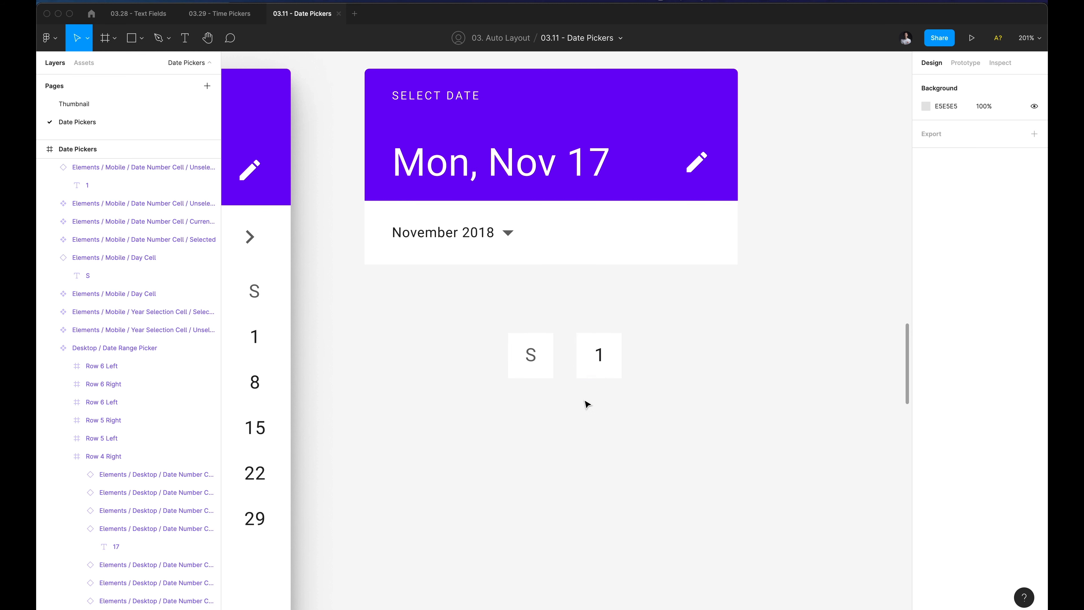
click(542, 368)
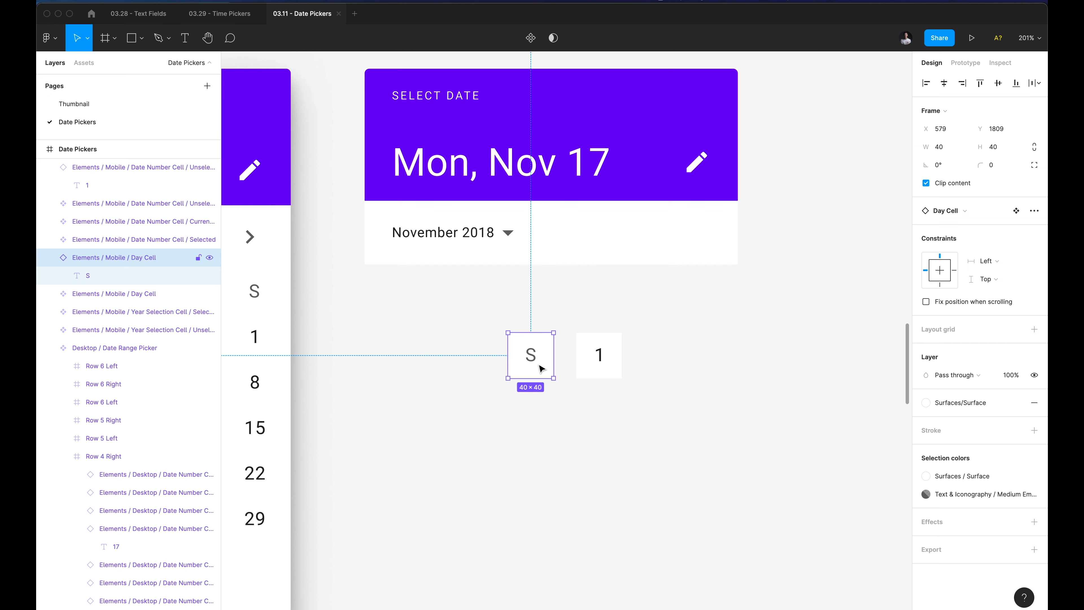
scroll(556, 434, down, 3)
click(556, 433)
scroll(556, 434, down, 4)
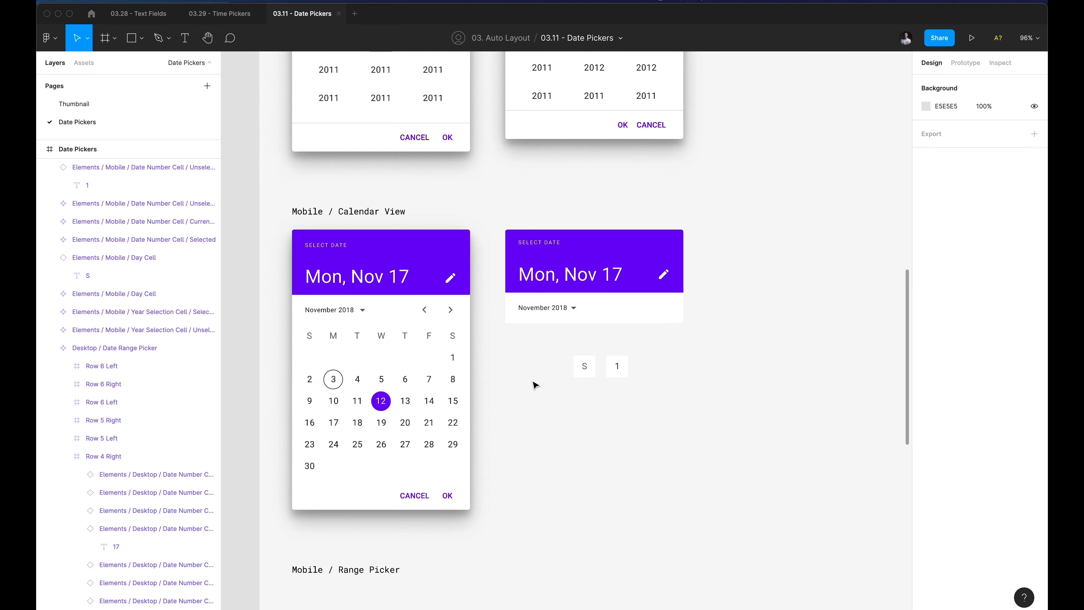
Move both cells toward the left edge of the header copy and put the date number cell on a lower row.
scroll(535, 385, down, 3)
scroll(535, 384, right, 4)
scroll(592, 359, left, 3)
scroll(593, 358, up, 2)
scroll(594, 360, down, 1)
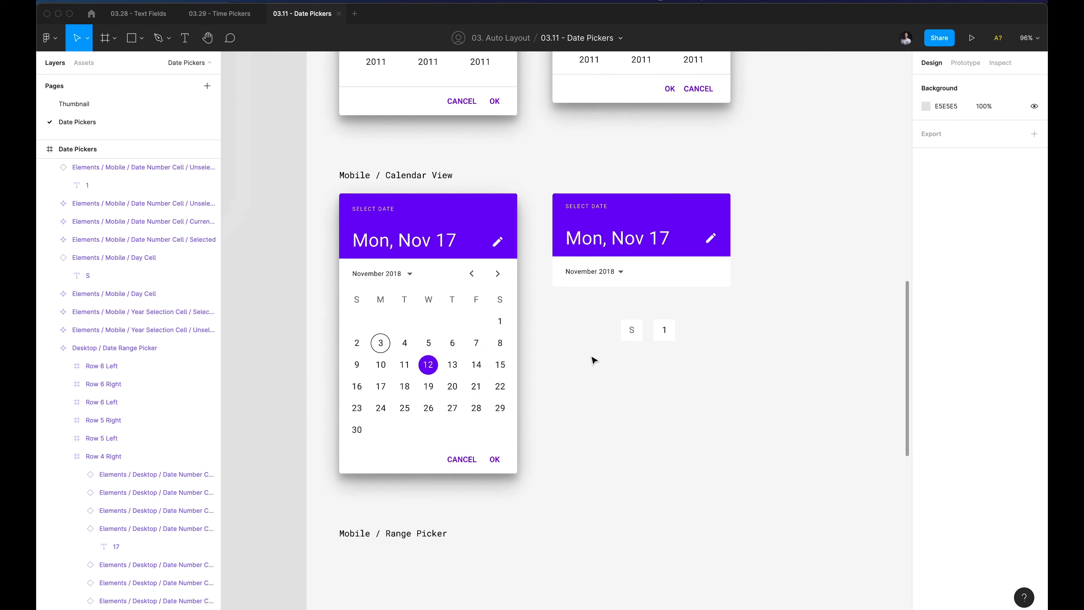
scroll(594, 360, up, 5)
scroll(593, 360, left, 2)
scroll(593, 360, up, 2)
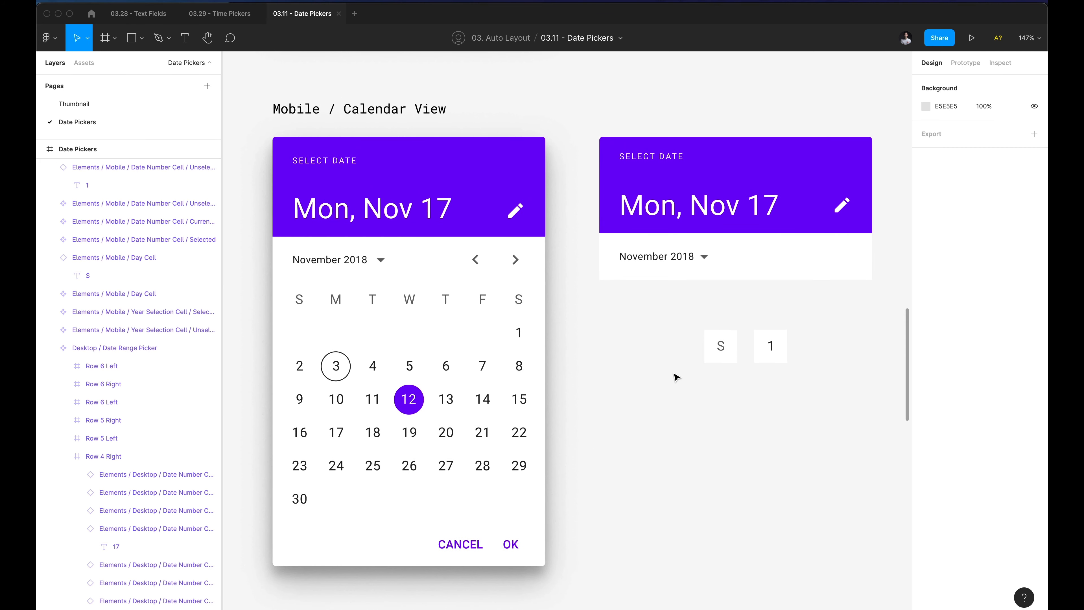
click(734, 341)
click(665, 390)
click(720, 346)
shift+click(771, 346)
drag(781, 362, 689, 367)
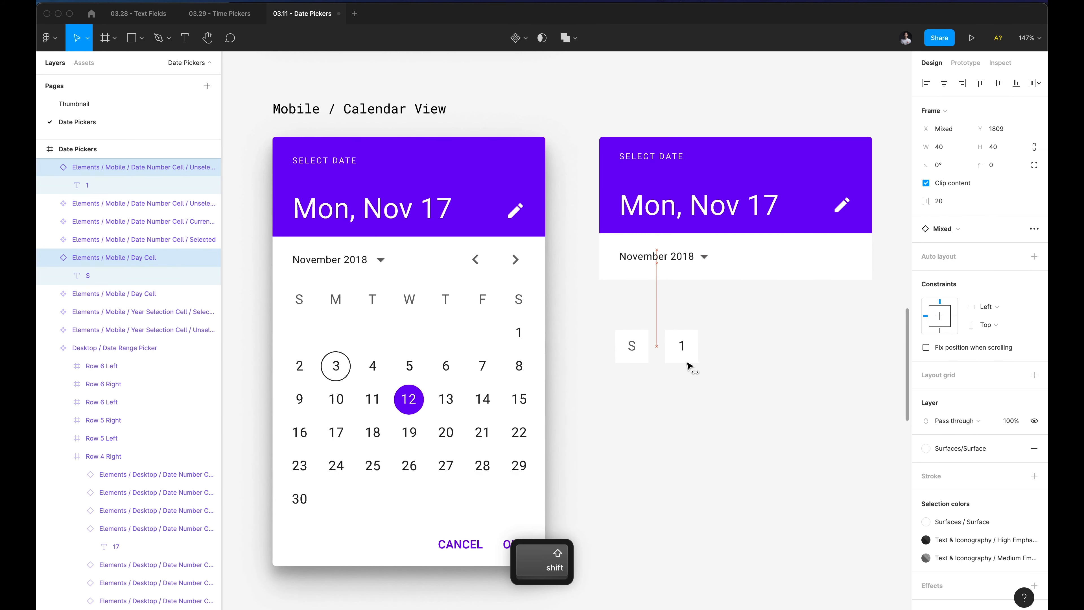
click(710, 352)
drag(679, 347, 680, 403)
click(680, 351)
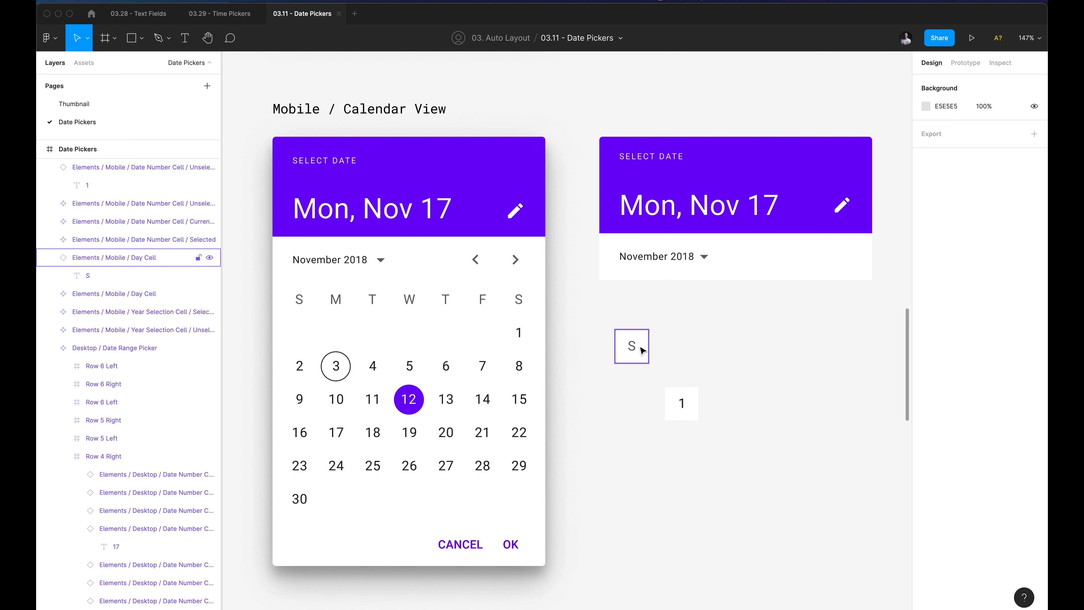
Duplicate the day cell and date number cell into rows of seven, labelled S M T W T F S and 1 to 7.
click(644, 350)
drag(634, 356, 670, 353)
super+click(670, 348)
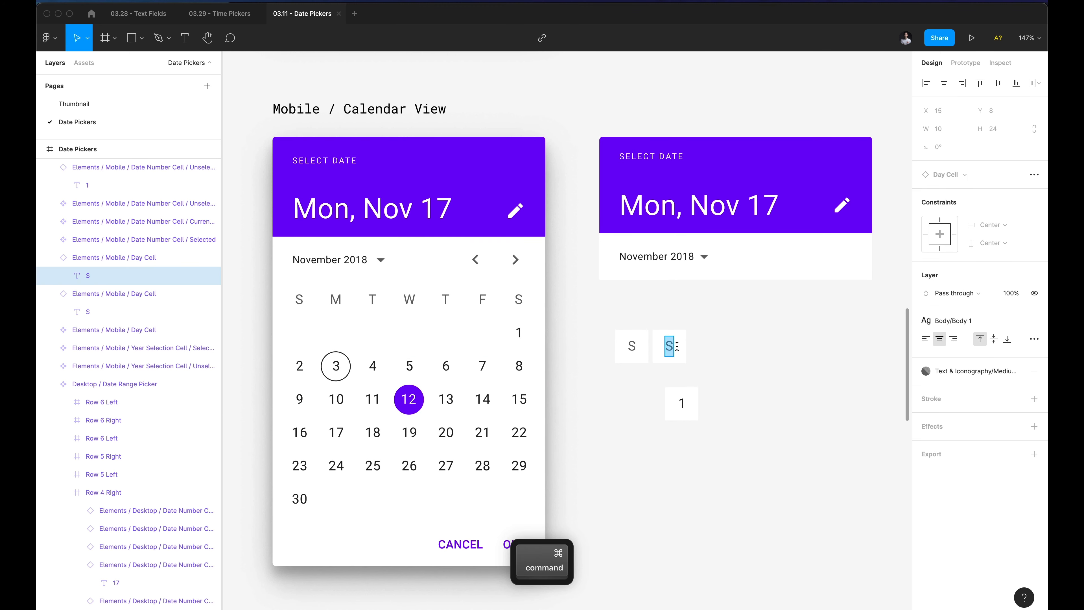
key(Escape)
key(Escape)
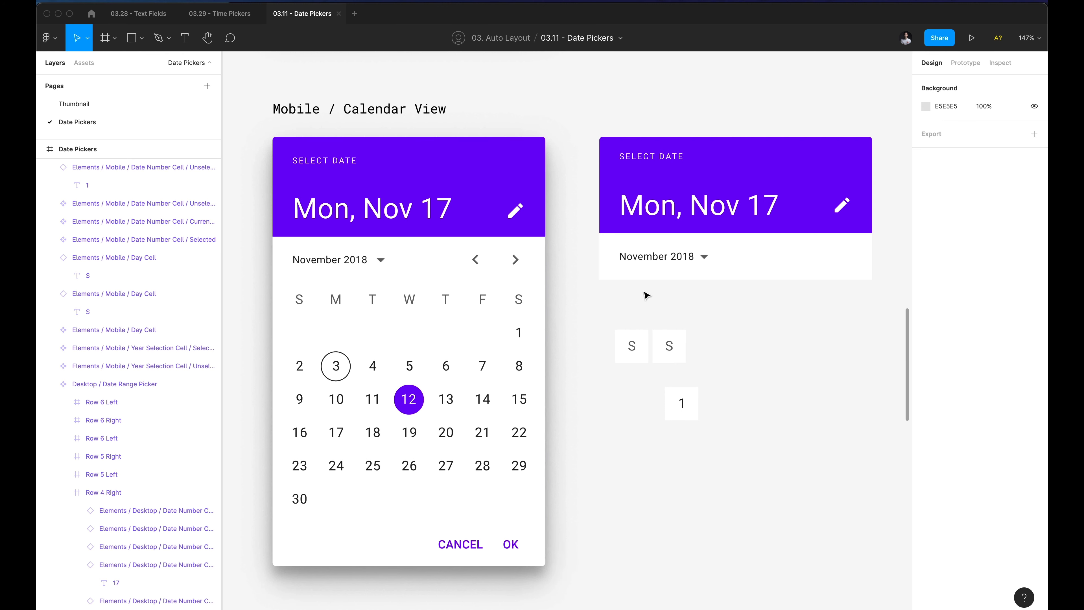
key(shift+super+p)
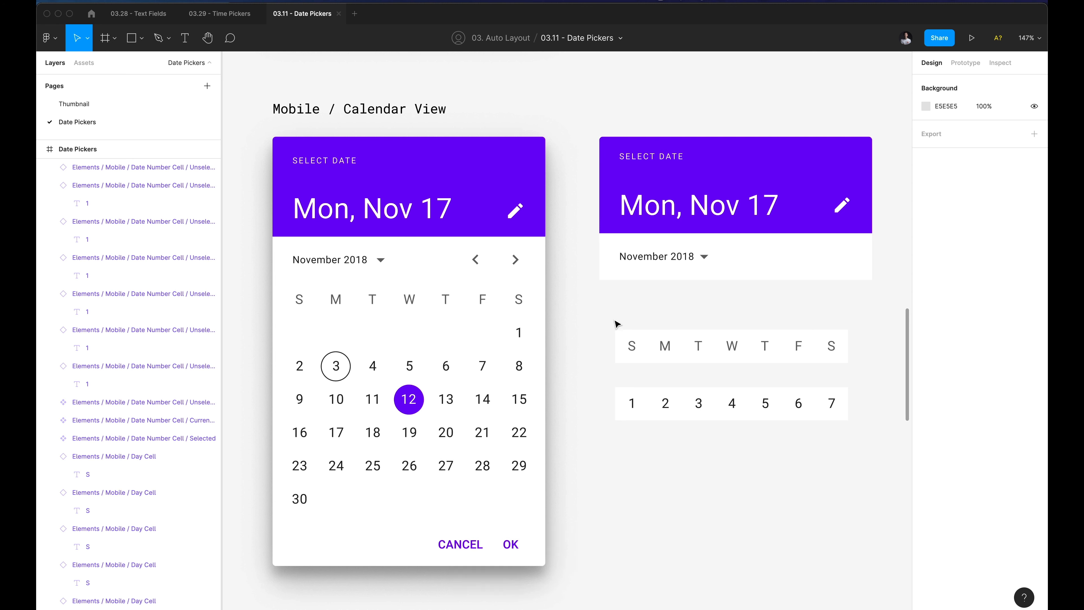
Read the cell spacing and row heights on the redlined mobile calendar specification.
scroll(602, 273, down, 1)
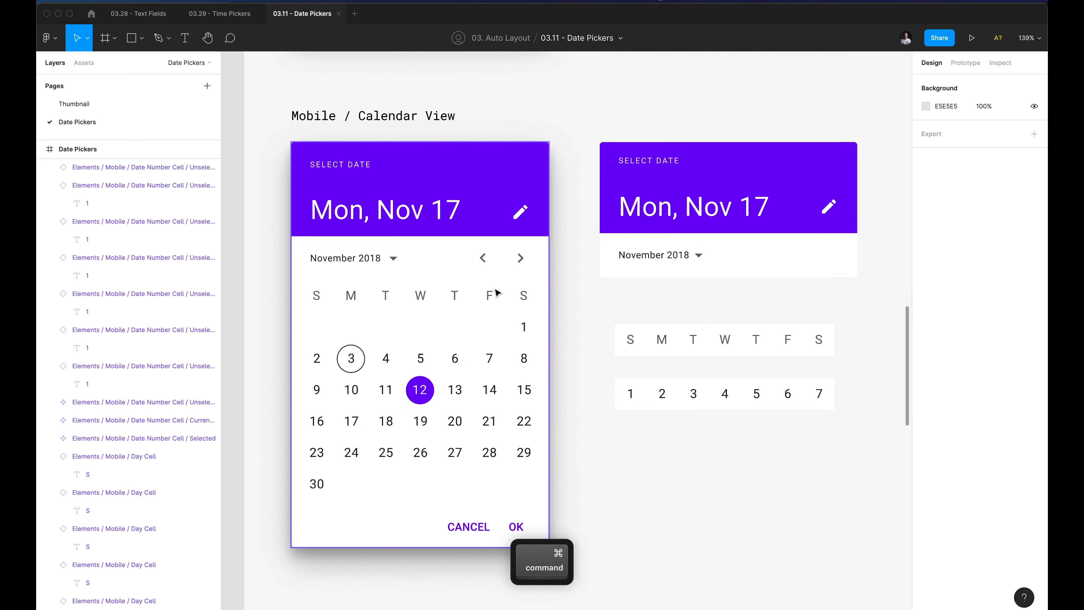
scroll(496, 293, down, 10)
drag(765, 317, 268, 250)
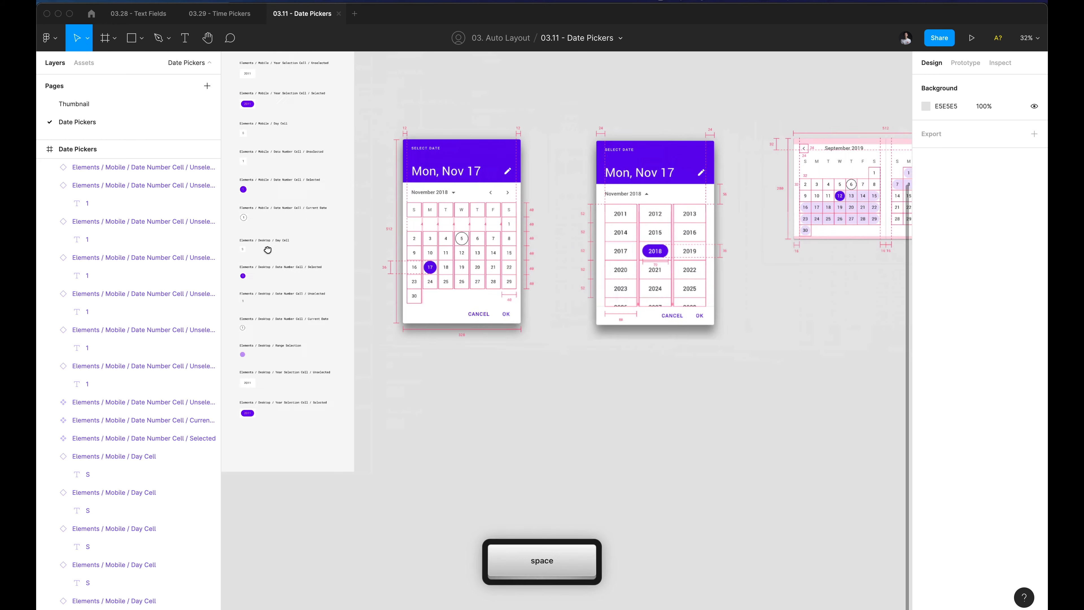
scroll(450, 247, up, 4)
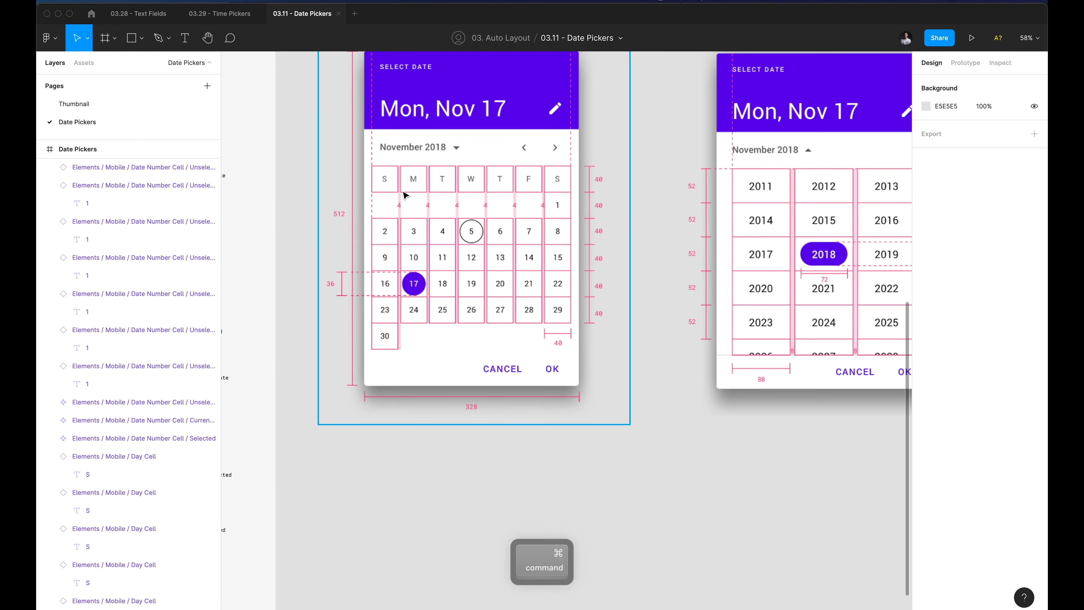
scroll(404, 194, up, 10)
scroll(395, 209, down, 5)
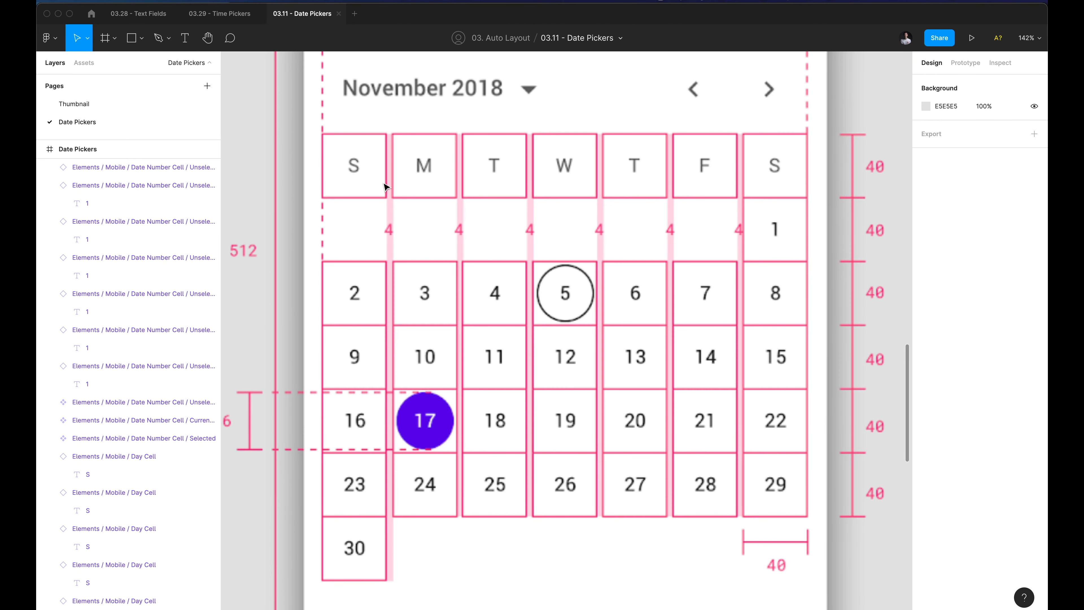
Apply horizontal auto layout to the row of weekday cells with a spacing of 4 between items.
scroll(383, 252, down, 6)
drag(375, 250, 909, 199)
drag(465, 212, 893, 216)
drag(475, 181, 576, 208)
scroll(450, 198, up, 5)
scroll(559, 197, down, 4)
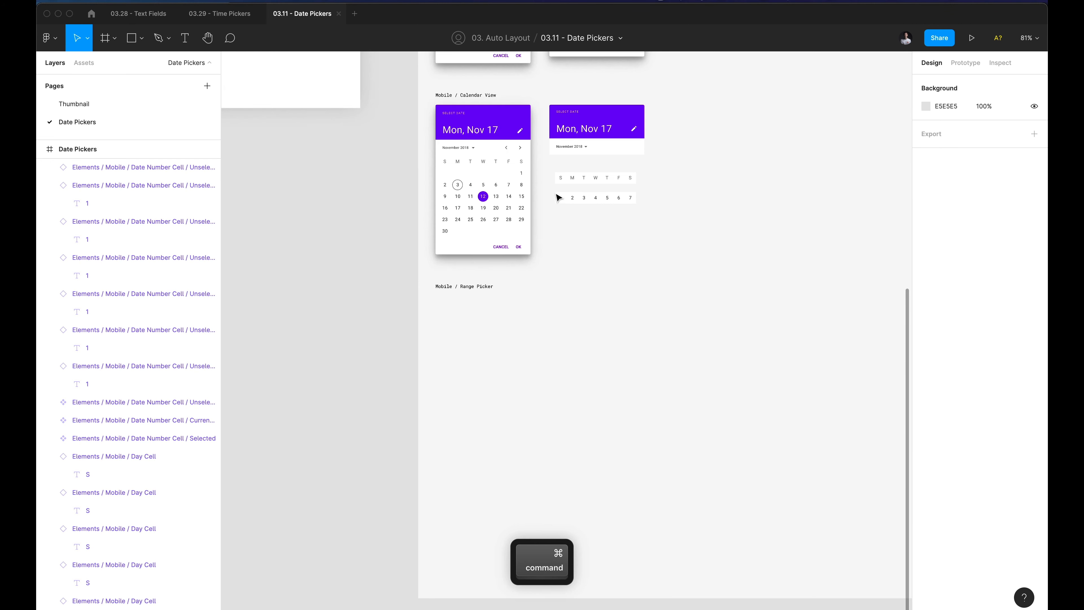
scroll(558, 188, up, 5)
drag(545, 170, 867, 223)
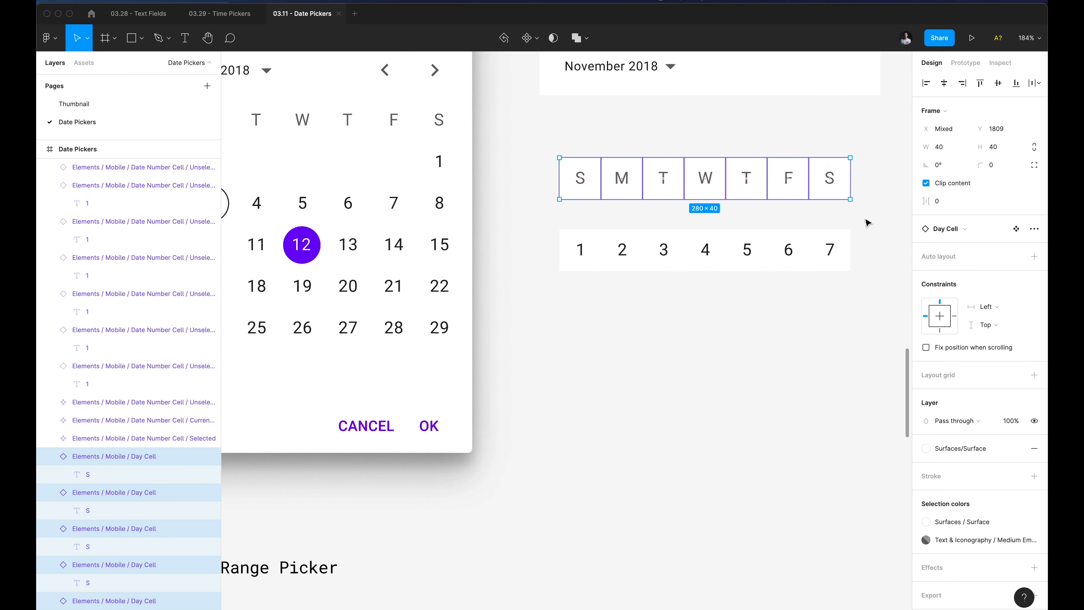
key(shift+a)
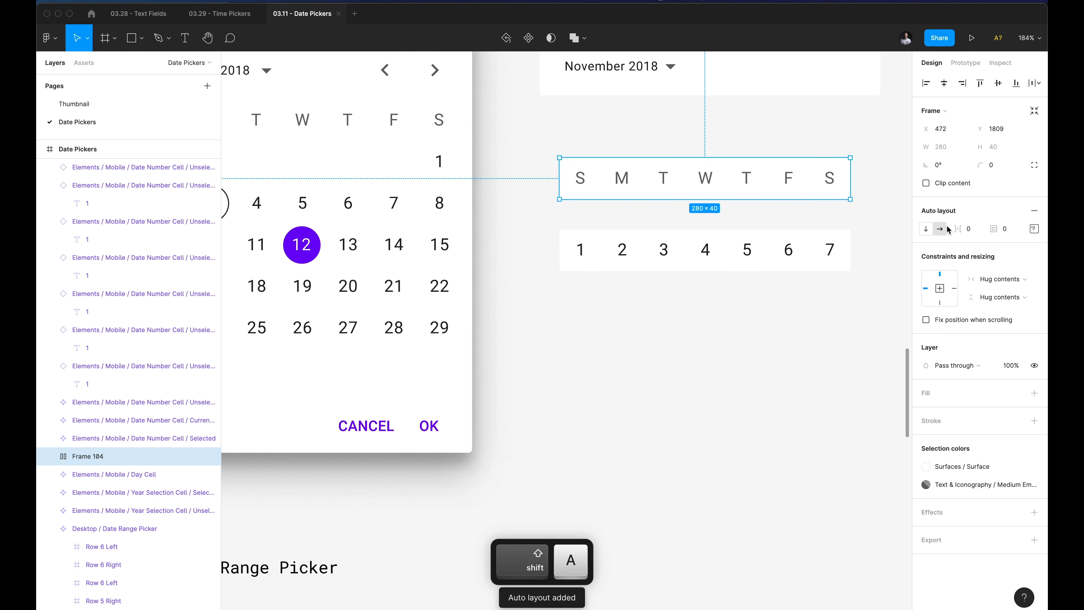
text(4)
key(Return)
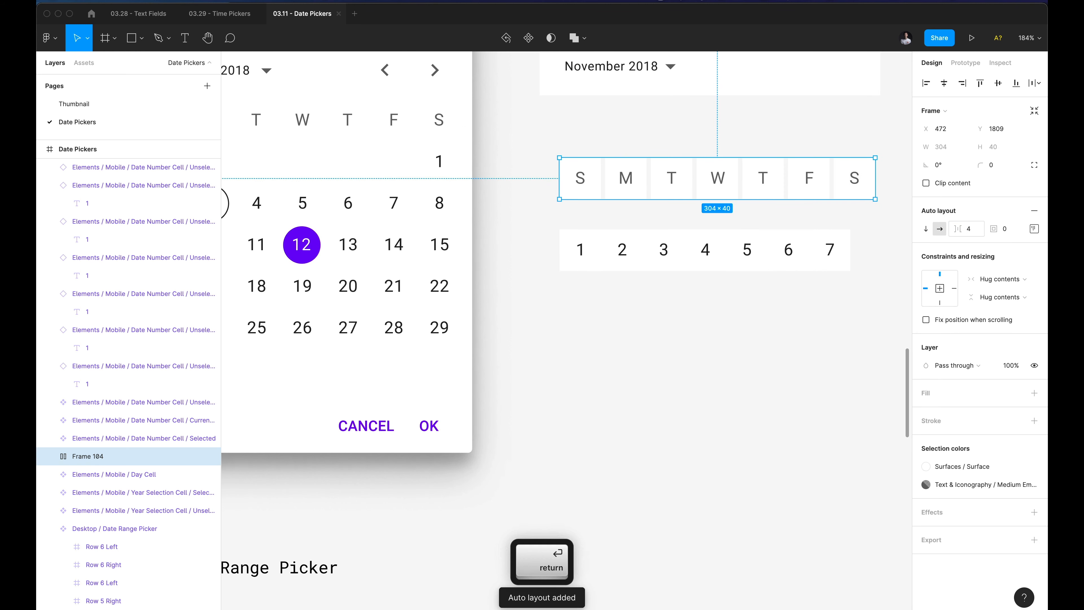
Apply horizontal auto layout to the row of date numbers 1 to 7 with a spacing of 4 between items.
drag(545, 235, 876, 274)
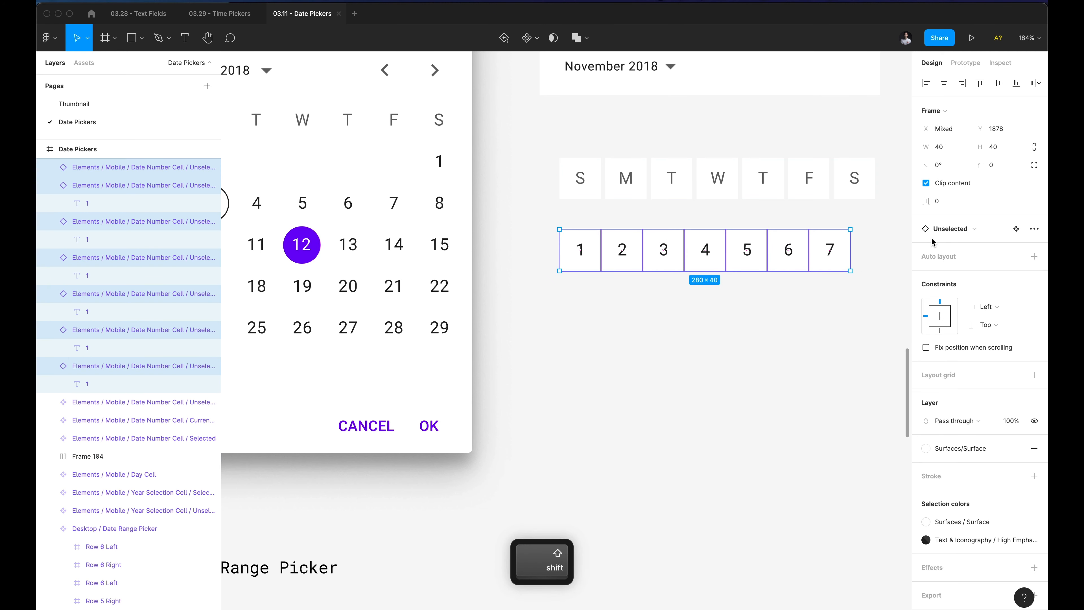
key(shift+a)
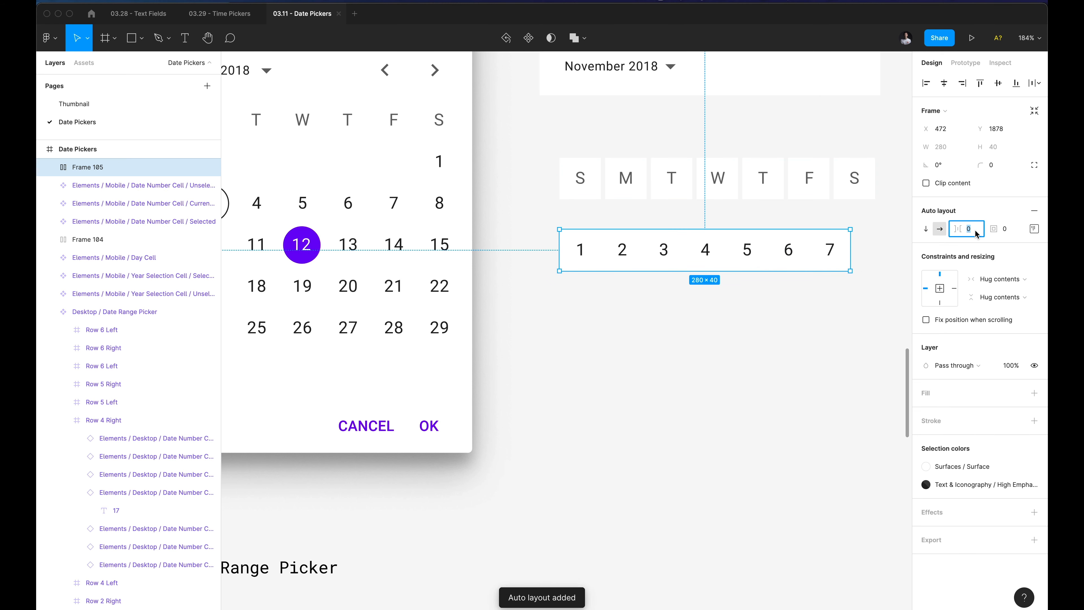
text(4)
key(Return)
click(694, 344)
scroll(696, 344, down, 3)
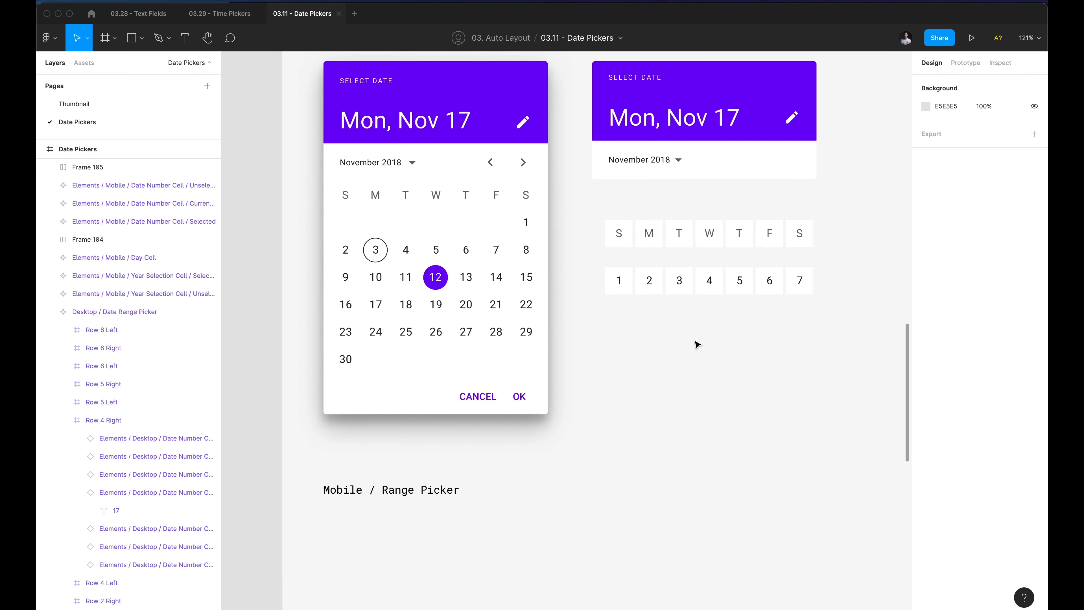
Move the weekday row and the date number row up together, directly beneath the November 2018 line of the header copy.
drag(601, 210, 847, 310)
drag(781, 241, 769, 199)
key(alt)
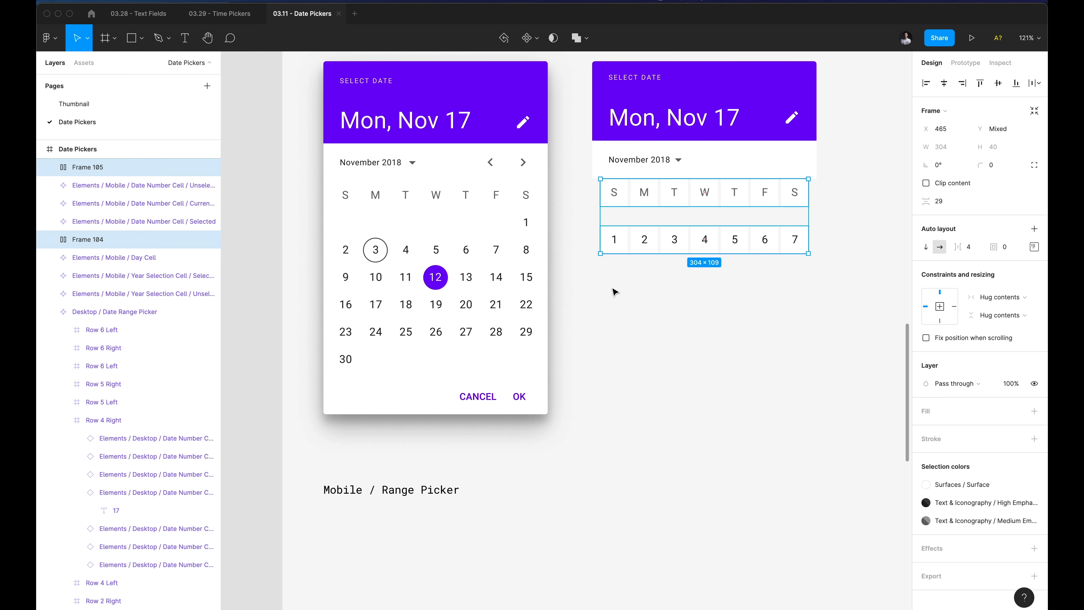
click(643, 297)
scroll(675, 274, down, 5)
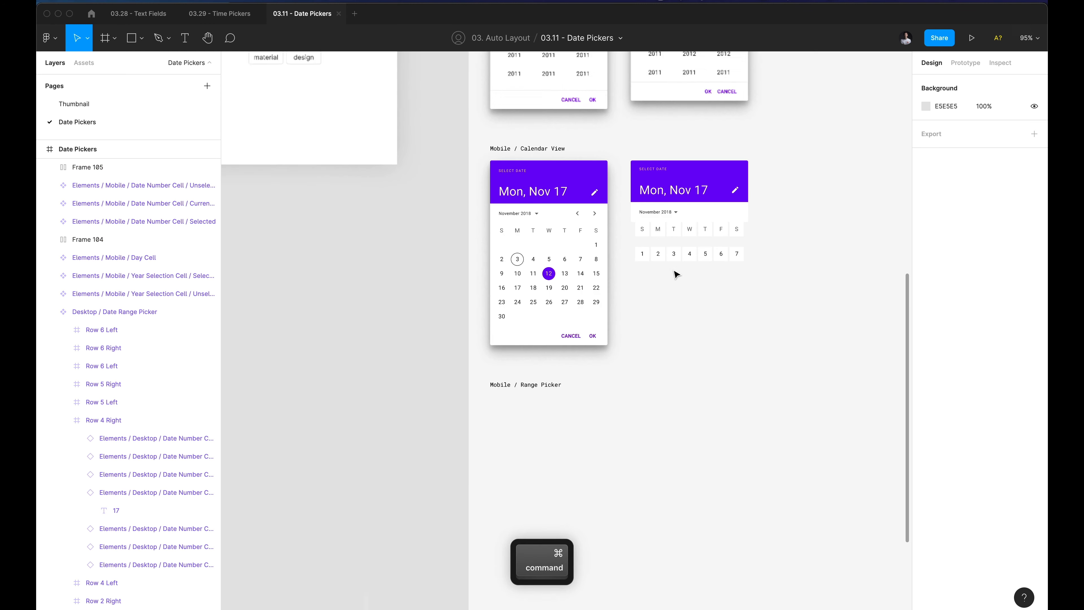
scroll(536, 244, up, 3)
scroll(665, 266, up, 3)
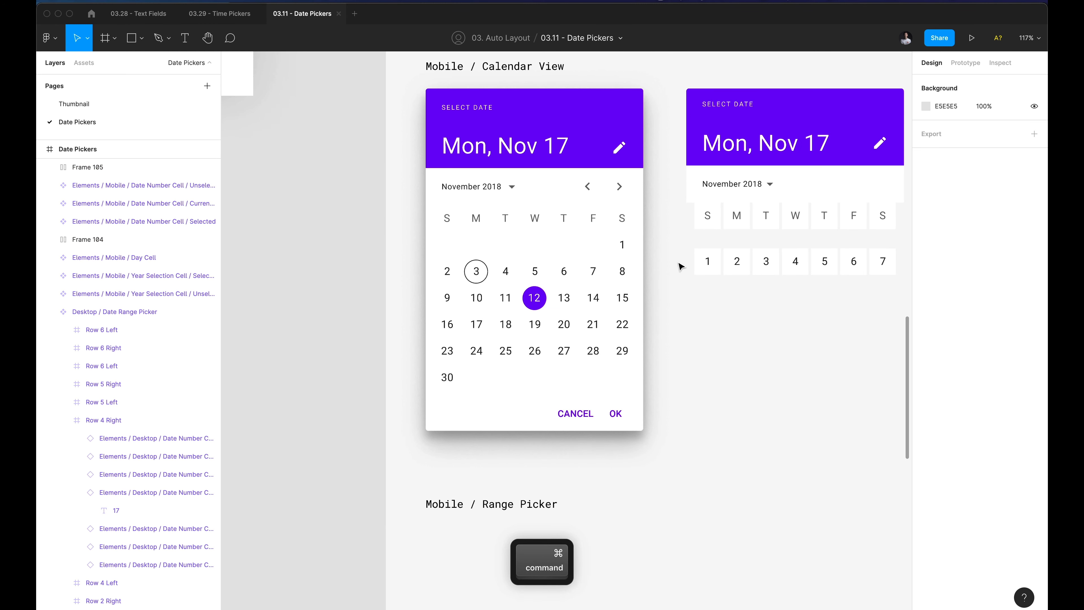
drag(728, 288, 661, 296)
click(652, 267)
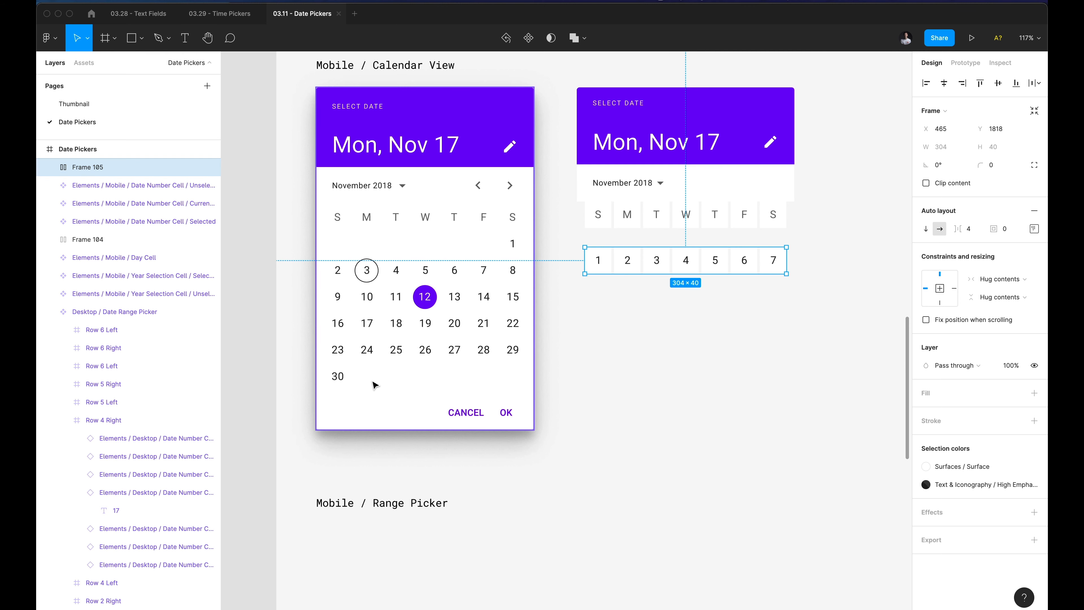
click(639, 329)
scroll(639, 274, down, 3)
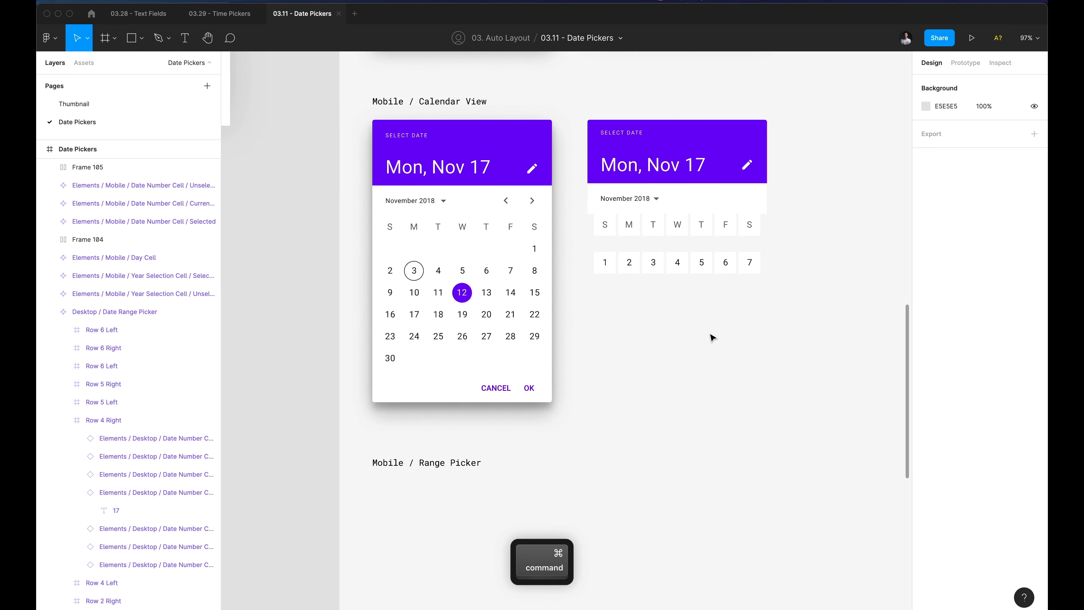
Duplicate the date cell 1 to an empty spot below its row and hide the number in the copy.
drag(721, 334, 671, 302)
click(561, 236)
click(567, 257)
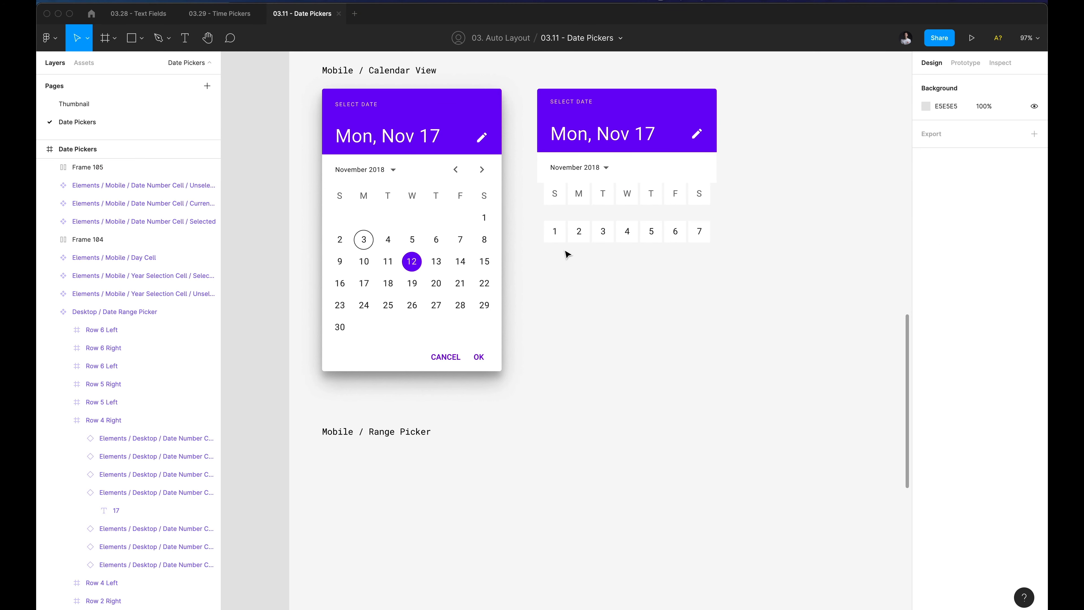
super+click(561, 236)
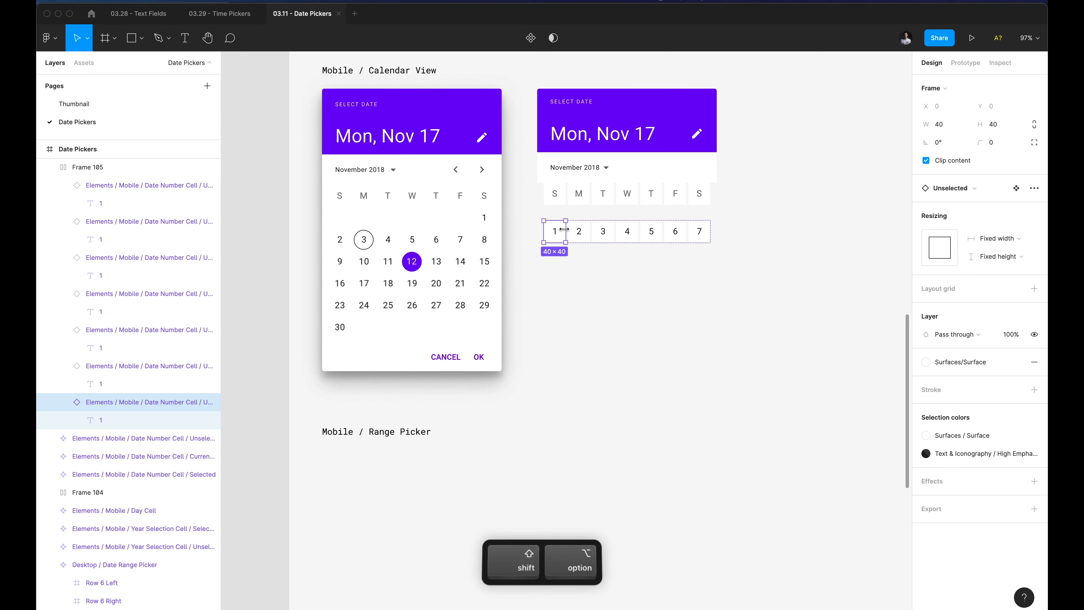
drag(563, 234, 564, 313)
super+click(555, 312)
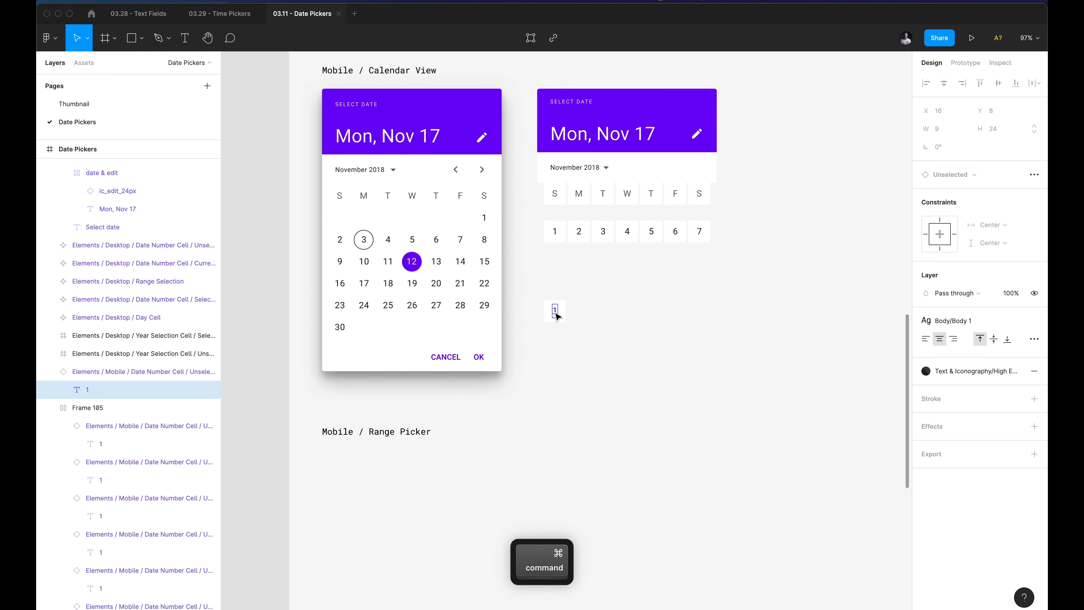
key(BackSpace)
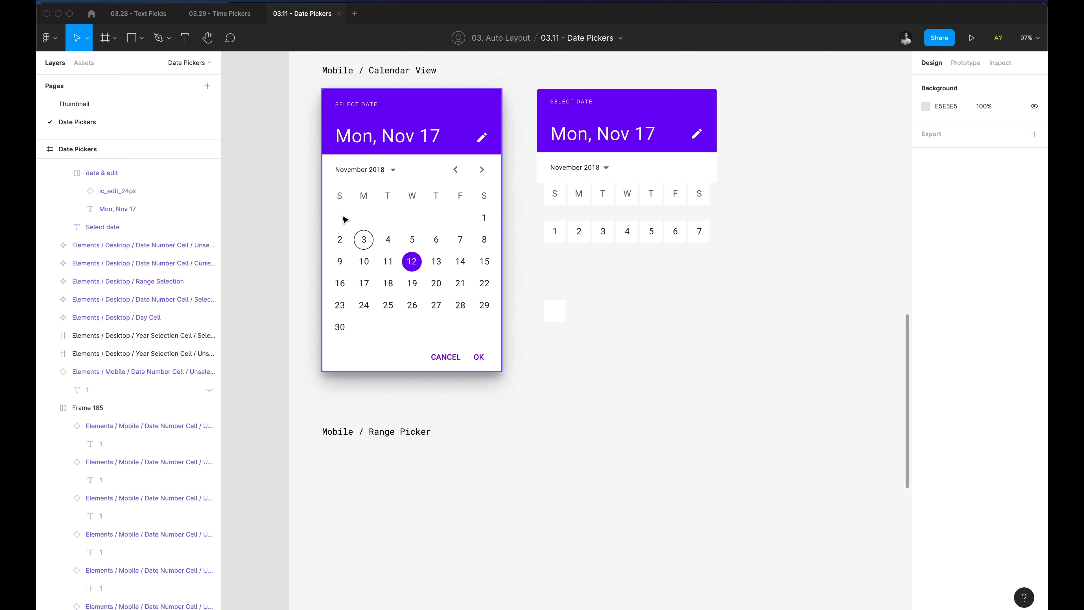
Duplicate the date number row just below itself and hide the numbers in the copy's first six cells.
drag(600, 236, 600, 276)
super+click(555, 272)
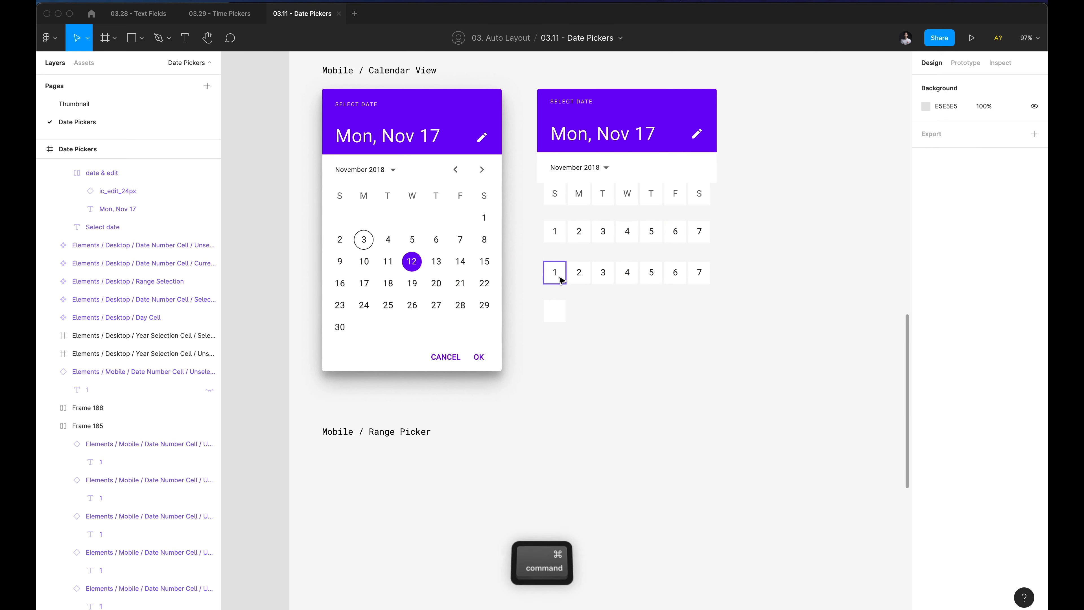
shift+super+click(578, 274)
shift+super+click(603, 274)
shift+super+click(628, 273)
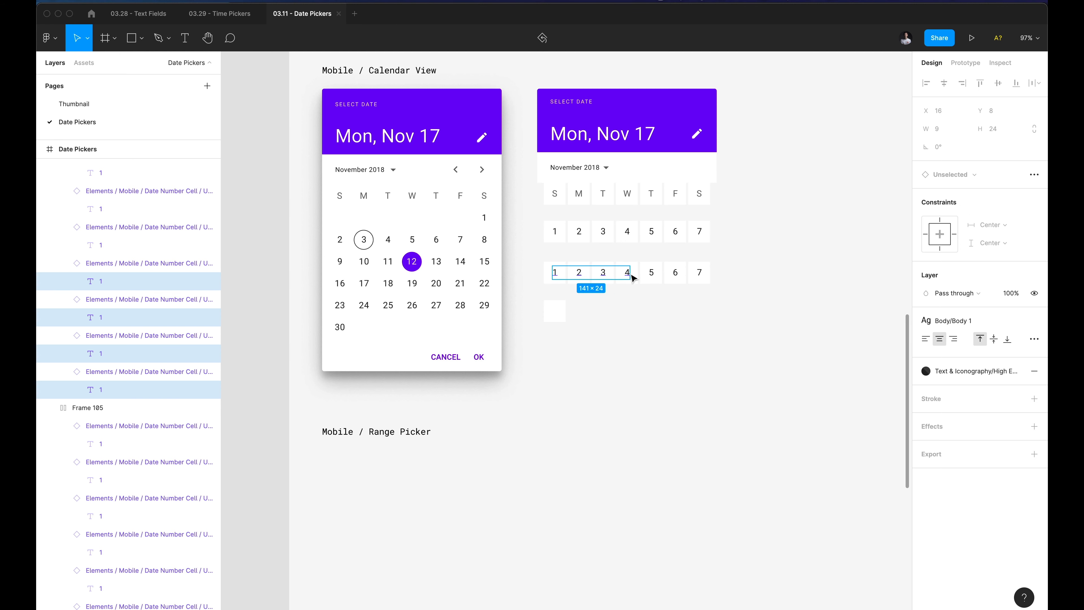
shift+super+click(653, 275)
shift+super+click(677, 275)
key(BackSpace)
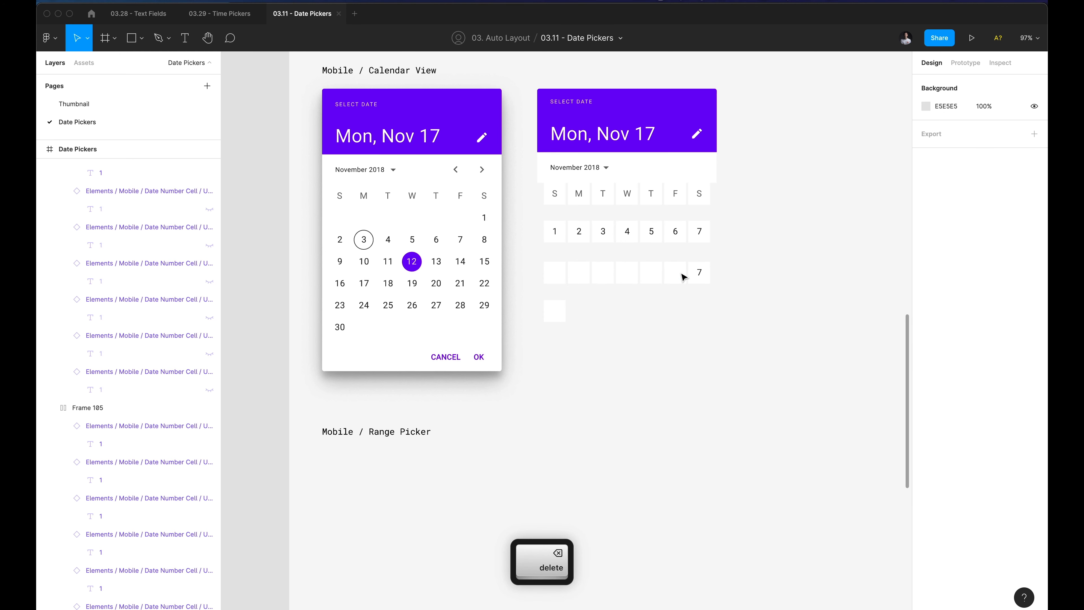
Check the component swap options of a blank cell in the duplicated date row.
click(652, 277)
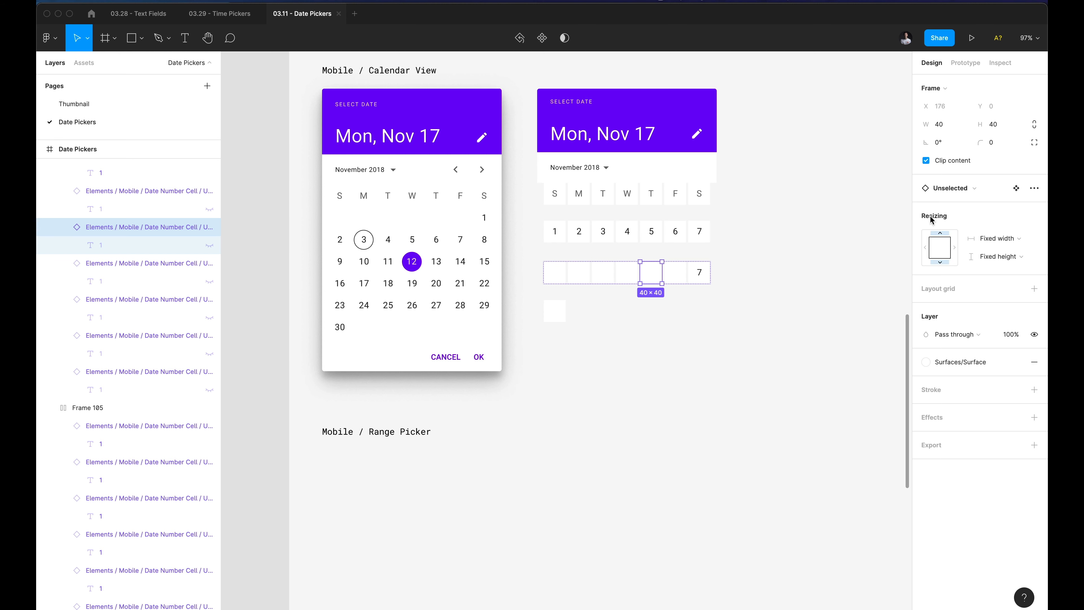
click(973, 191)
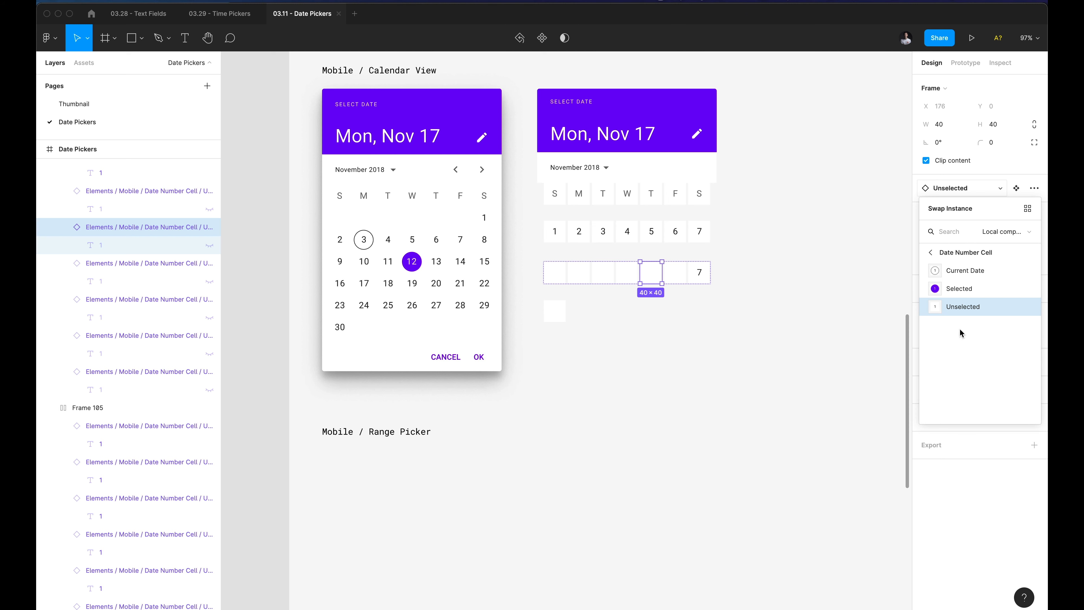
click(800, 285)
click(665, 273)
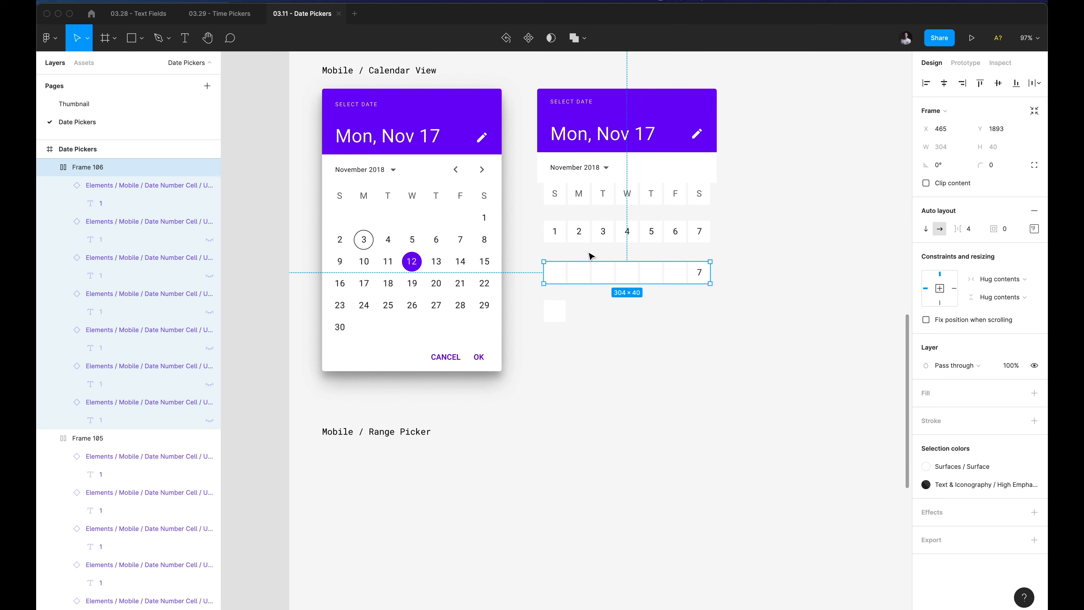
Duplicate the mobile Unselected date number cell component just below the original and detach the copy from its component.
scroll(581, 254, up, 2)
scroll(581, 255, down, 5)
key(space)
drag(828, 249, 476, 228)
drag(596, 236, 500, 212)
scroll(536, 138, up, 8)
drag(508, 140, 515, 197)
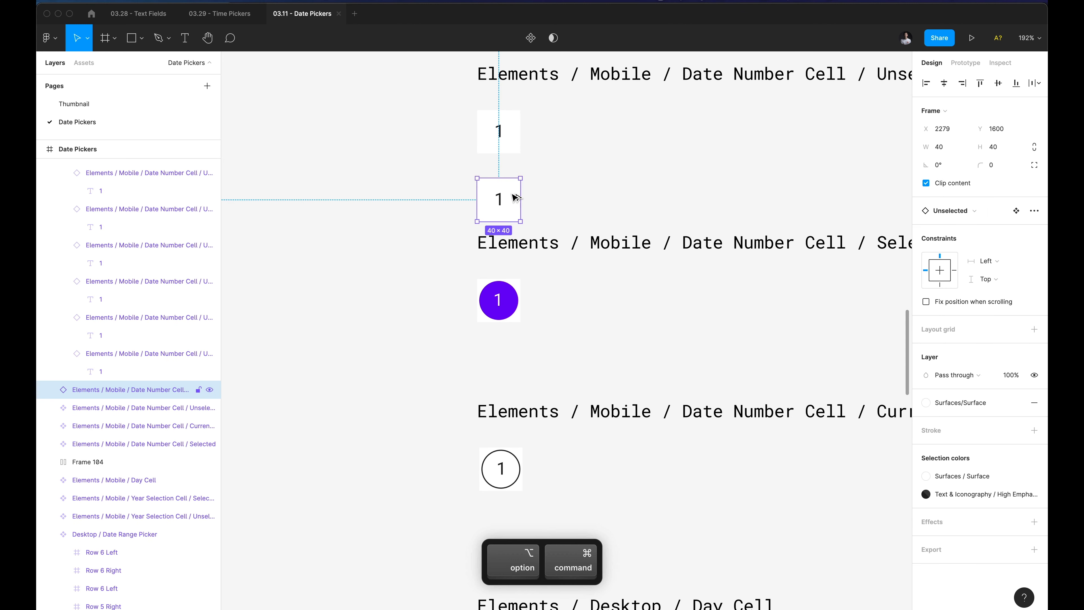
key(super+alt+b)
Rename the detached cell as Elements / Mobile / Date Number Cell / No Date.
key(super+r)
key(Right)
key(alt+shift+Left)
key(shift+Left)
key(shift+Left)
key(shift+Right)
key(shift+Right)
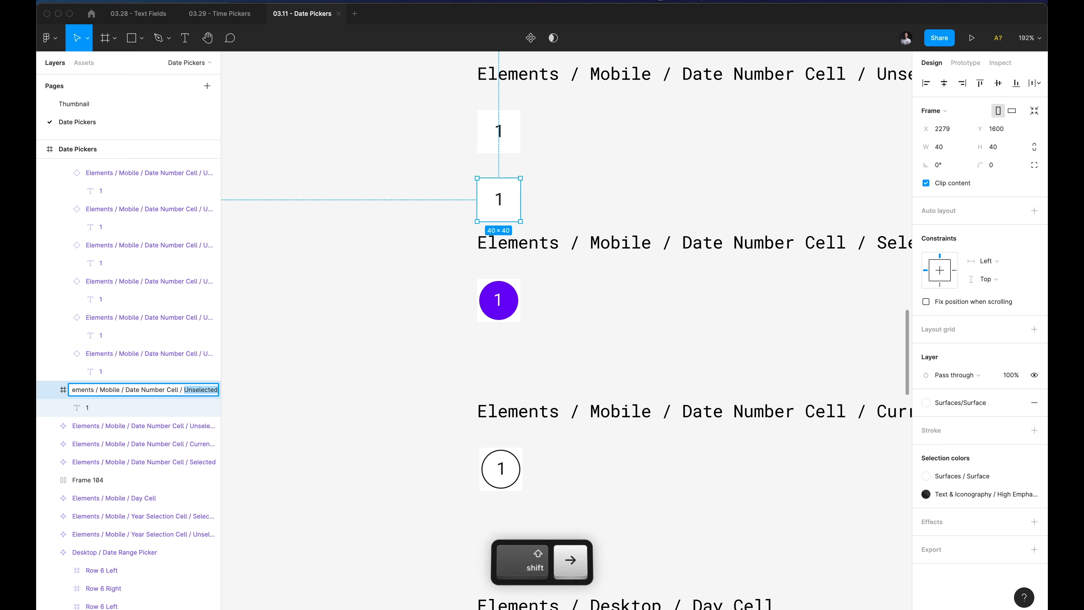
text(No Date)
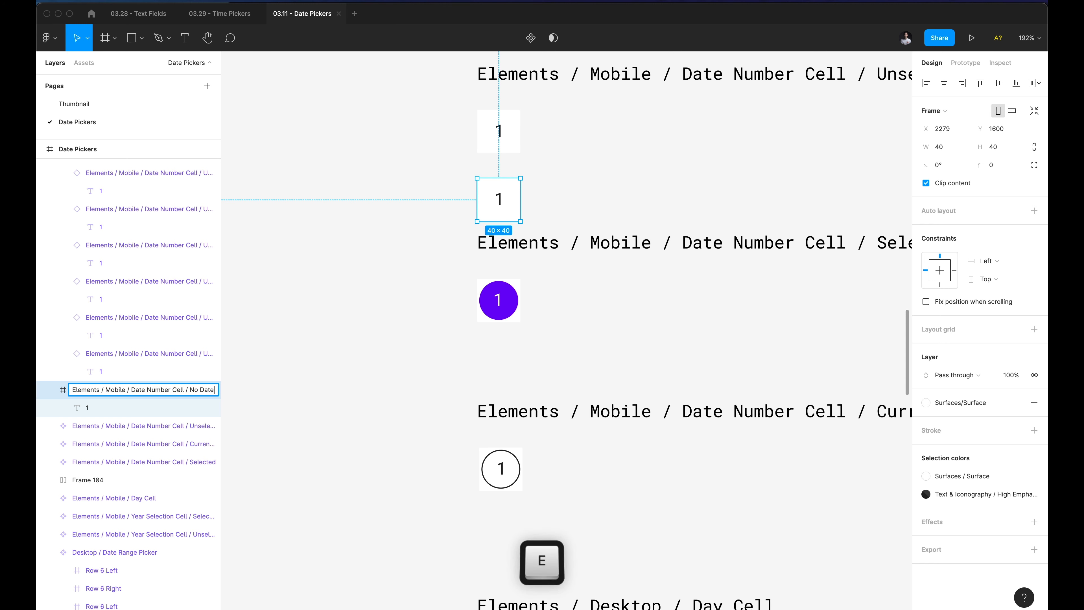
key(Return)
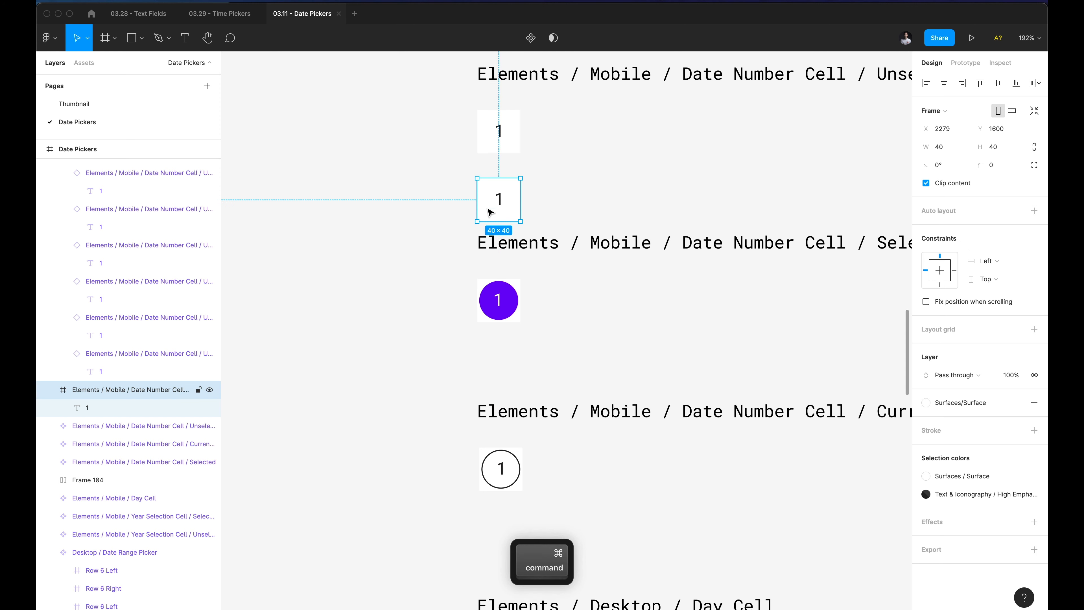
Delete the number from the No Date cell and turn the empty cell into a component.
super+click(502, 204)
key(BackSpace)
click(503, 205)
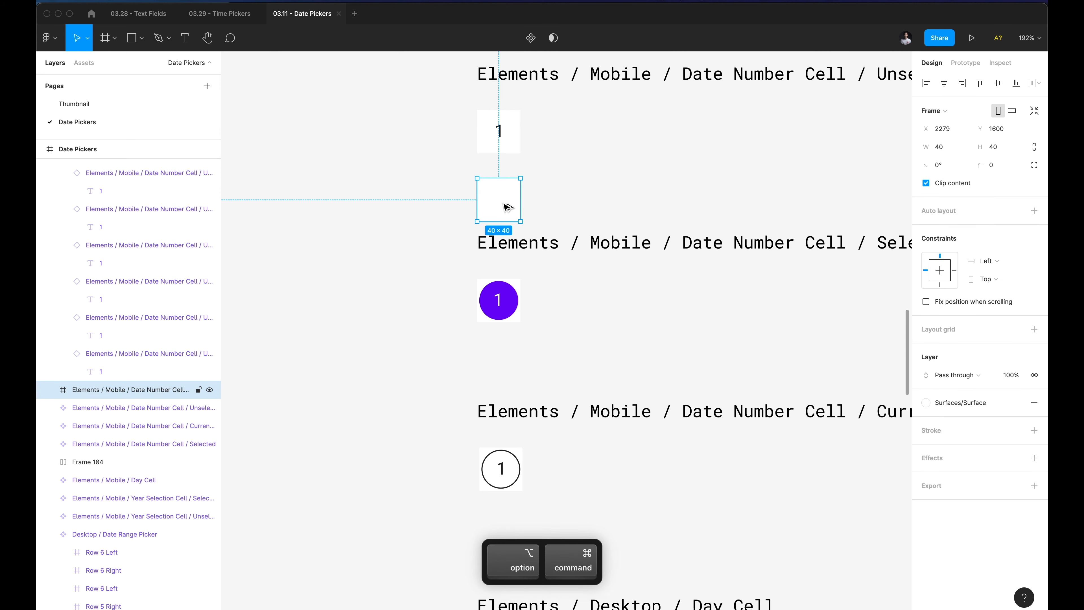
key(alt+super+k)
click(440, 195)
Swap the date 2 cell in the first date number row to the No Date component.
scroll(439, 195, down, 5)
drag(438, 195, 608, 207)
scroll(458, 196, down, 7)
scroll(446, 230, up, 10)
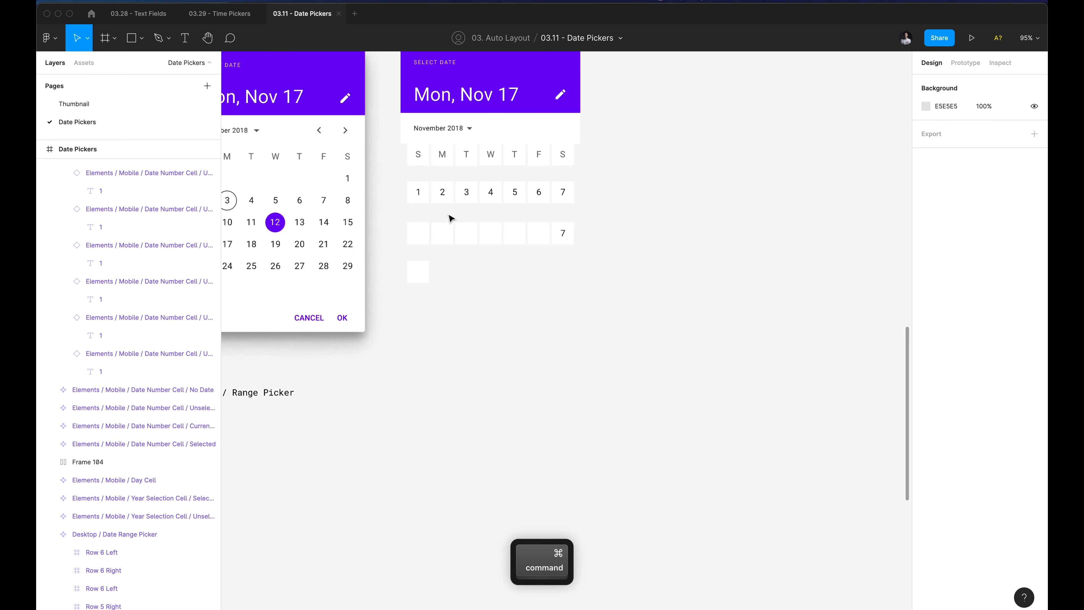
super+click(452, 190)
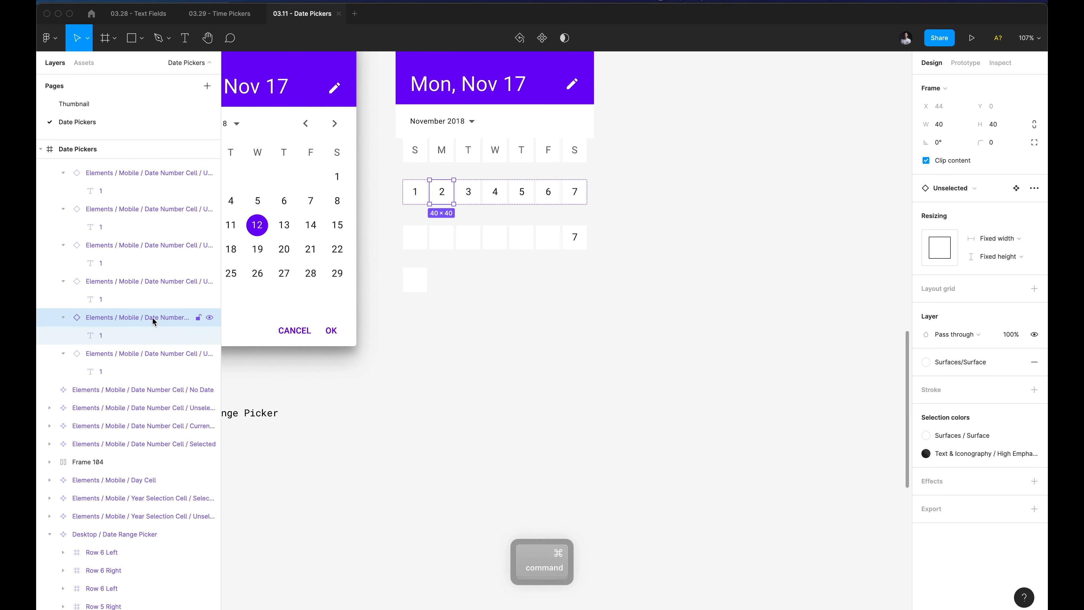
click(952, 189)
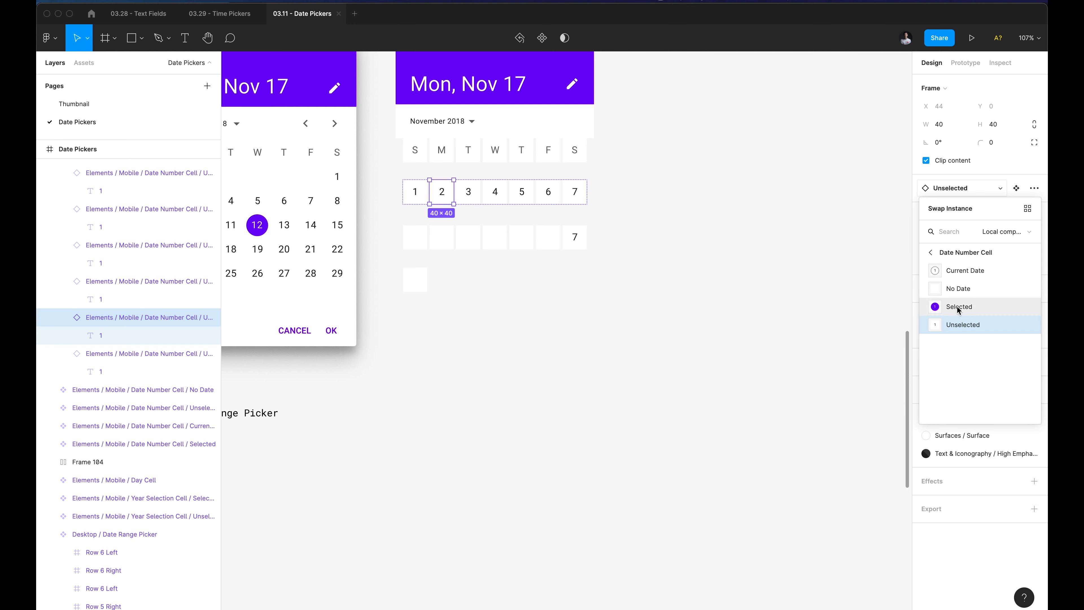
click(956, 293)
click(636, 229)
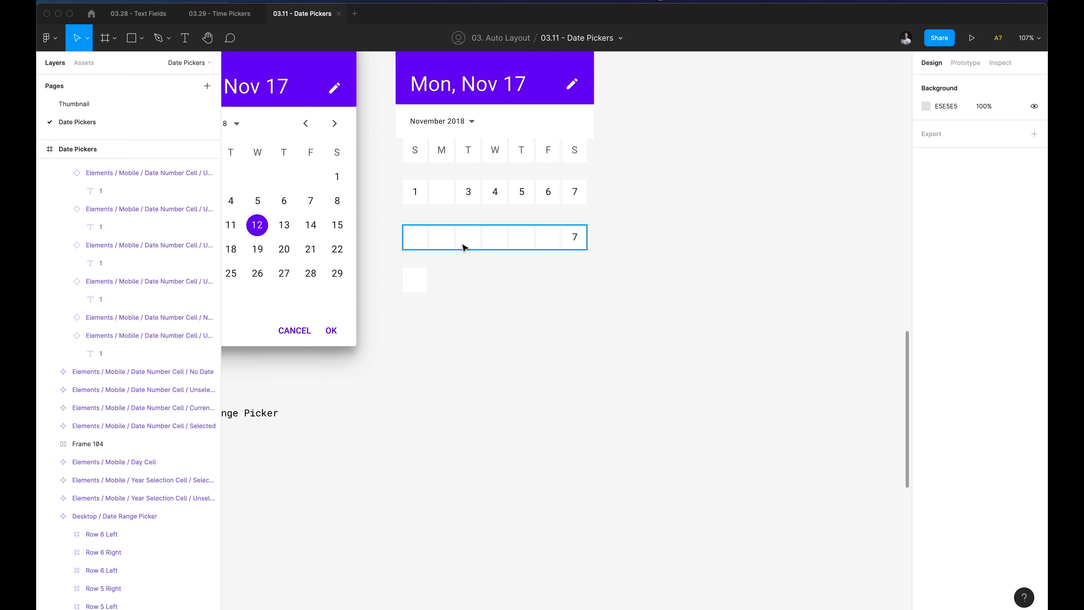
Examine the hidden number layer inside the single blank cell below the date rows.
click(421, 290)
scroll(470, 274, left, 5)
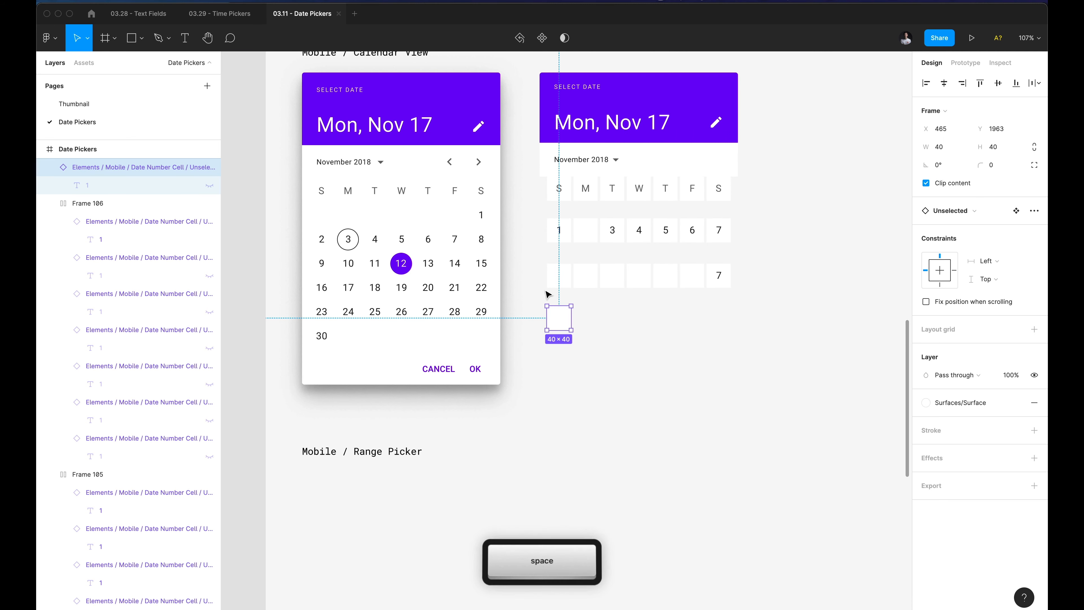
scroll(581, 328, up, 5)
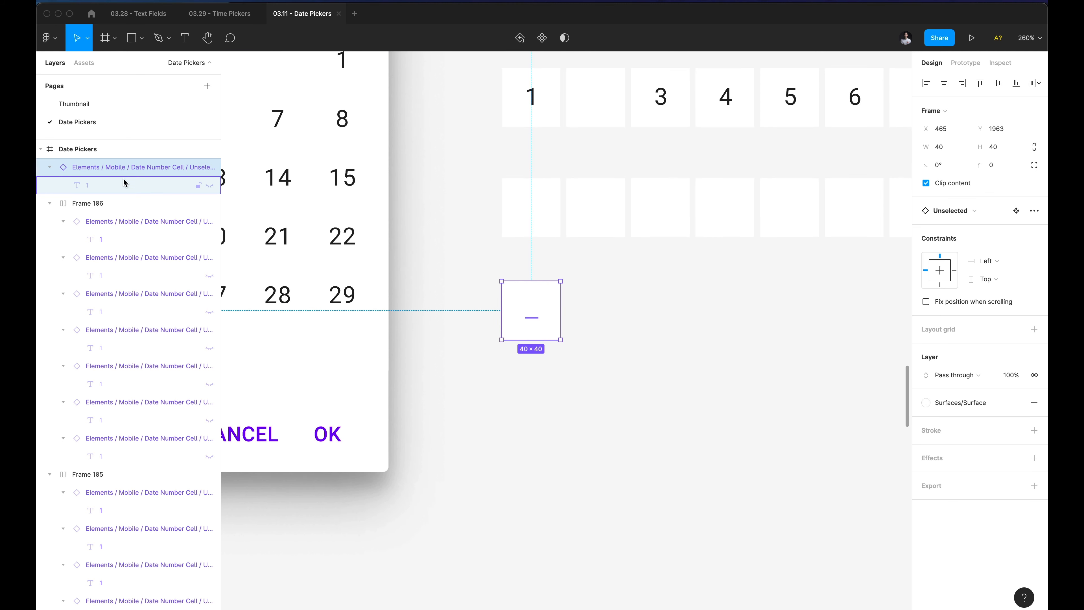
click(208, 187)
click(207, 187)
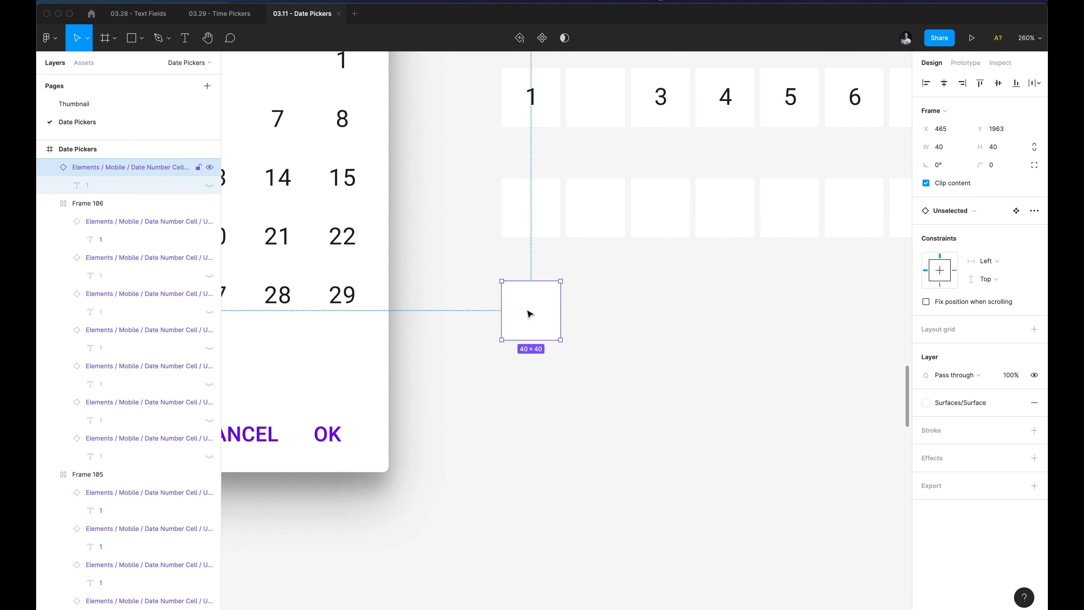
drag(529, 314, 535, 316)
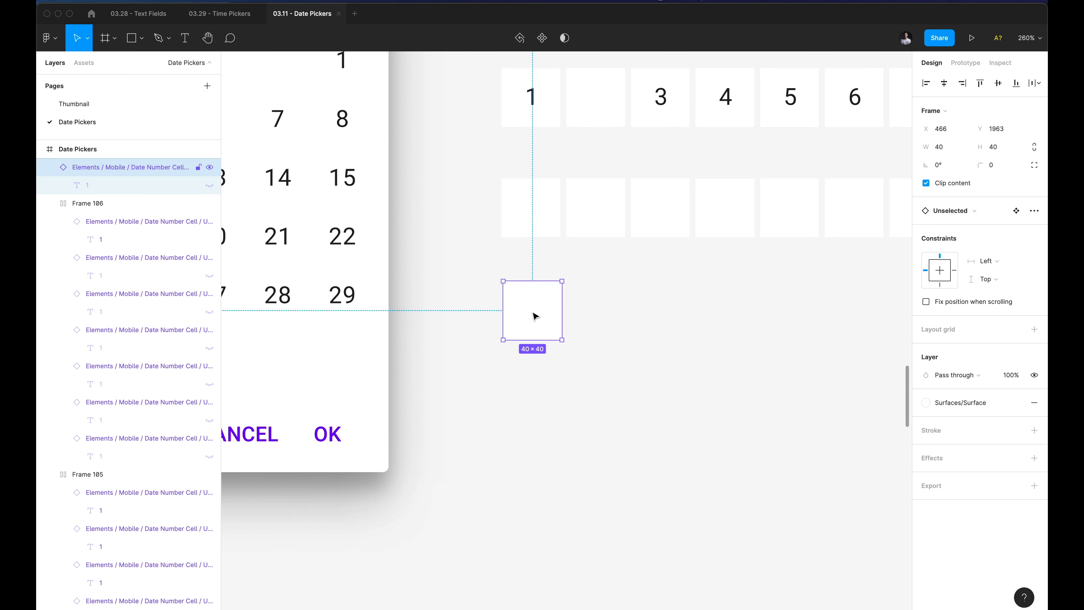
Delete the single blank cell and the duplicated date row with hidden numbers.
key(Delete)
scroll(525, 267, down, 5)
scroll(523, 267, up, 3)
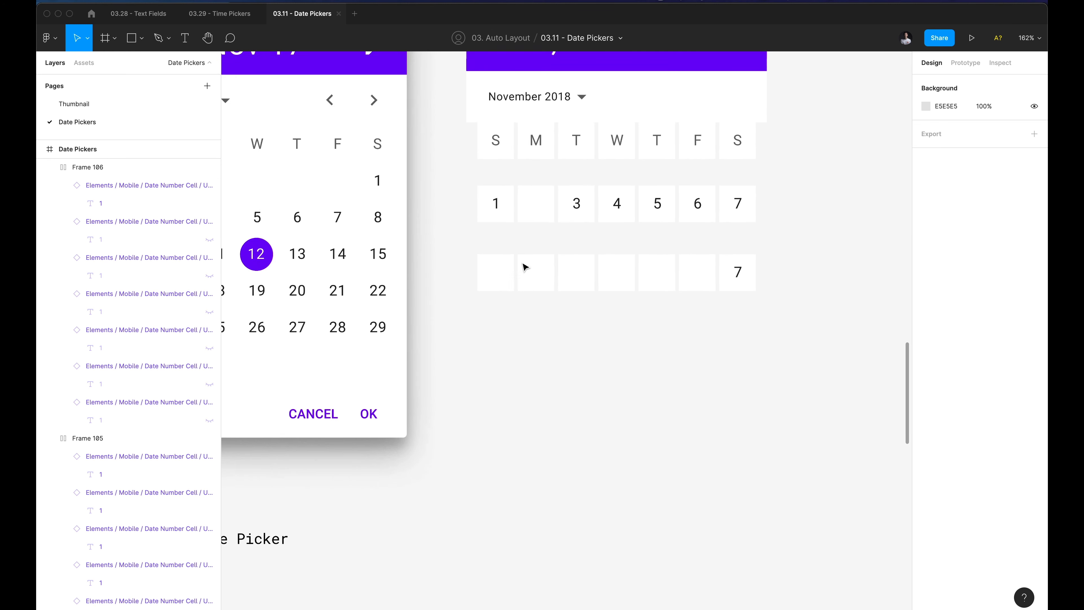
drag(471, 244, 695, 354)
key(BackSpace)
scroll(525, 293, up, 3)
scroll(525, 294, left, 3)
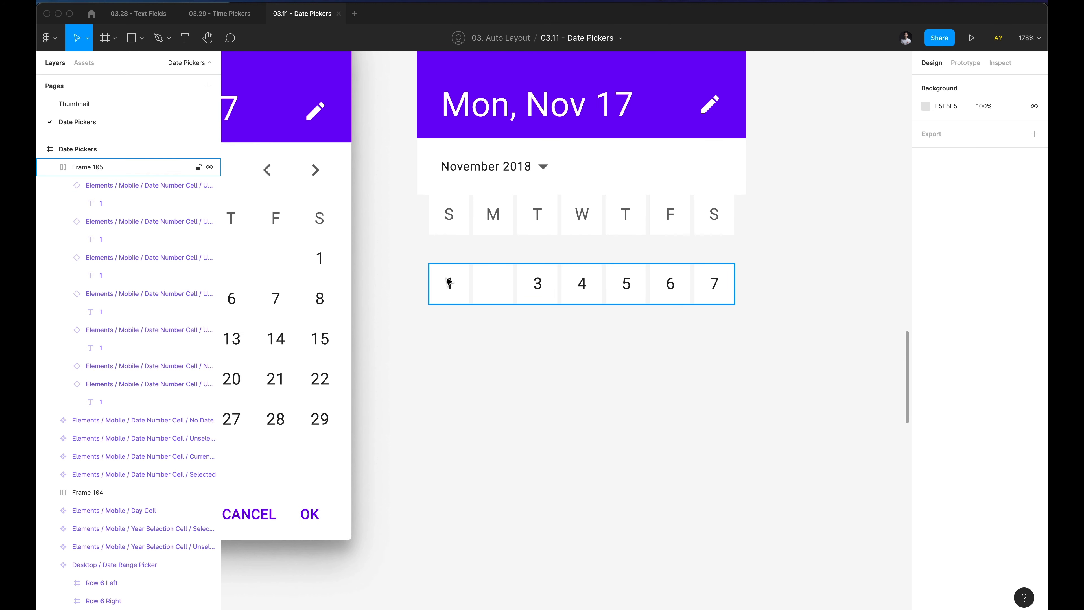
Swap the blank second cell in the date row back to the Unselected date cell.
super+click(491, 284)
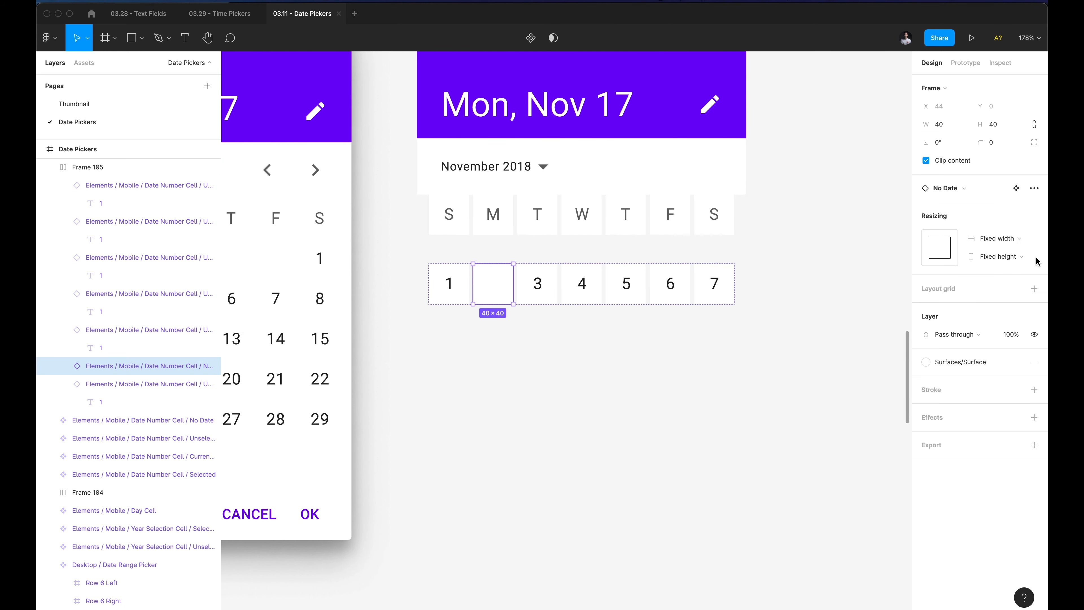
click(976, 190)
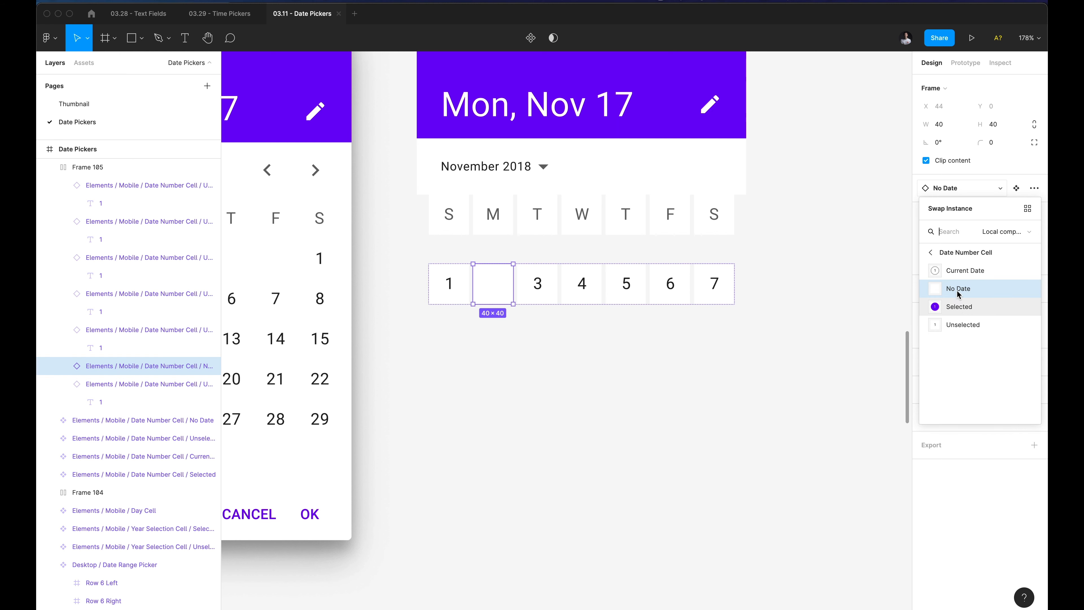
click(962, 325)
click(513, 356)
scroll(513, 355, down, 5)
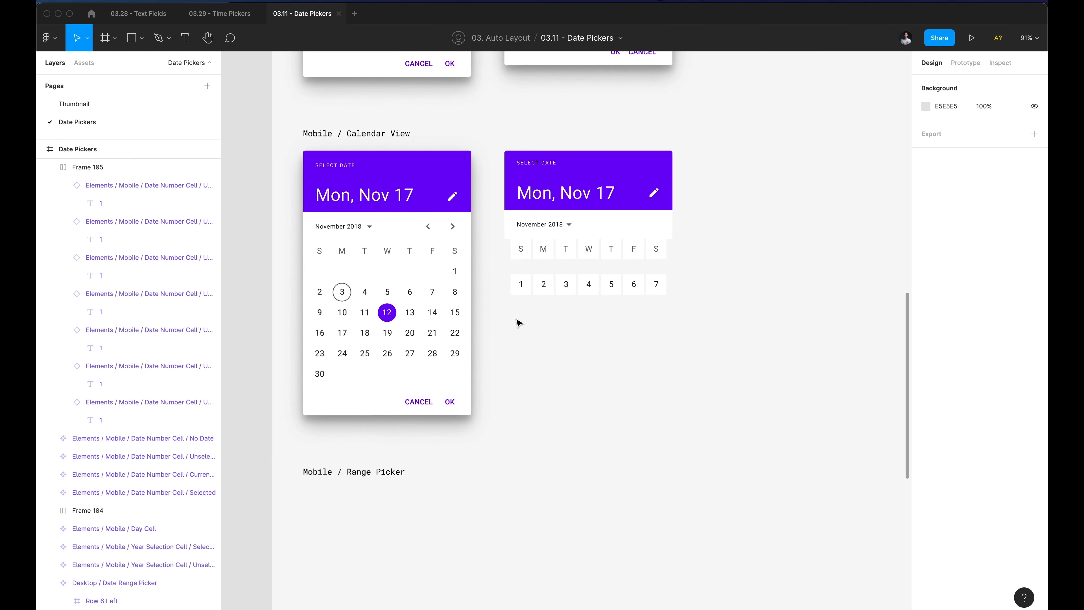
scroll(519, 322, up, 5)
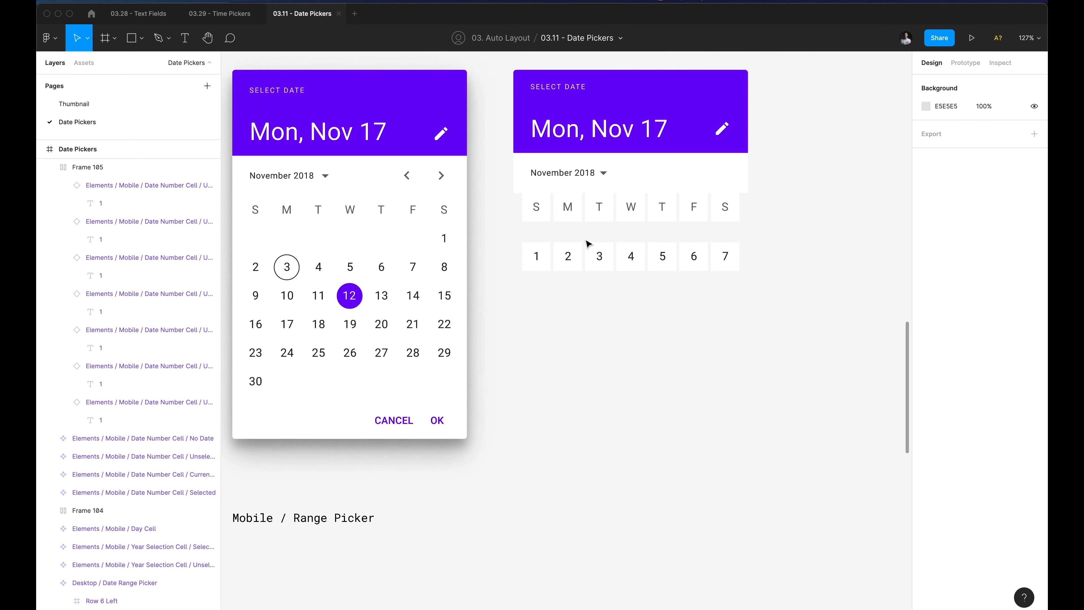
Swap the first six cells of the date row to the No Date component.
click(581, 258)
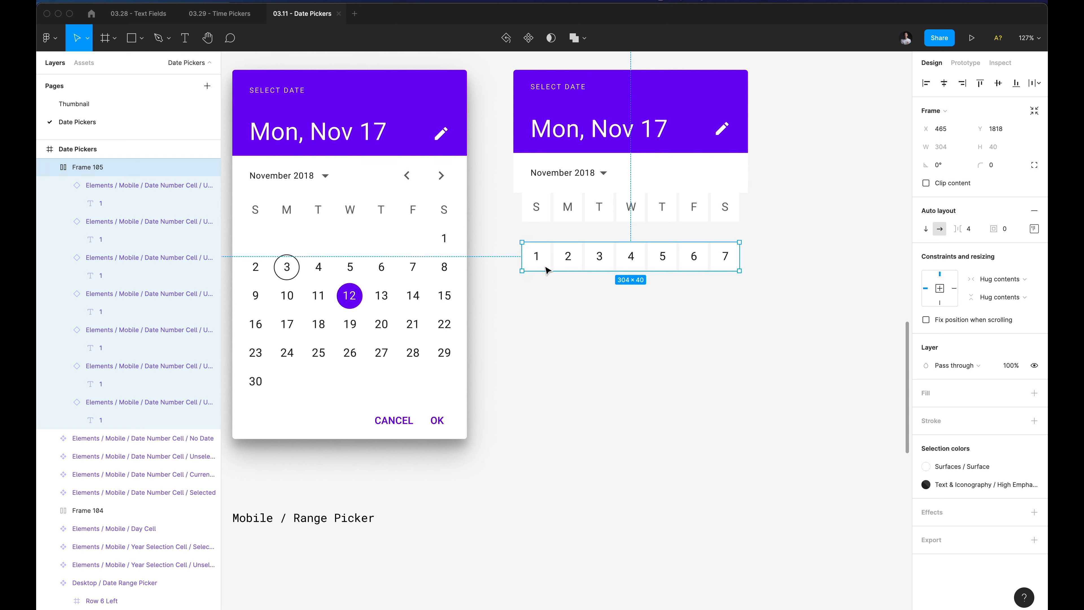
click(542, 268)
shift+click(567, 268)
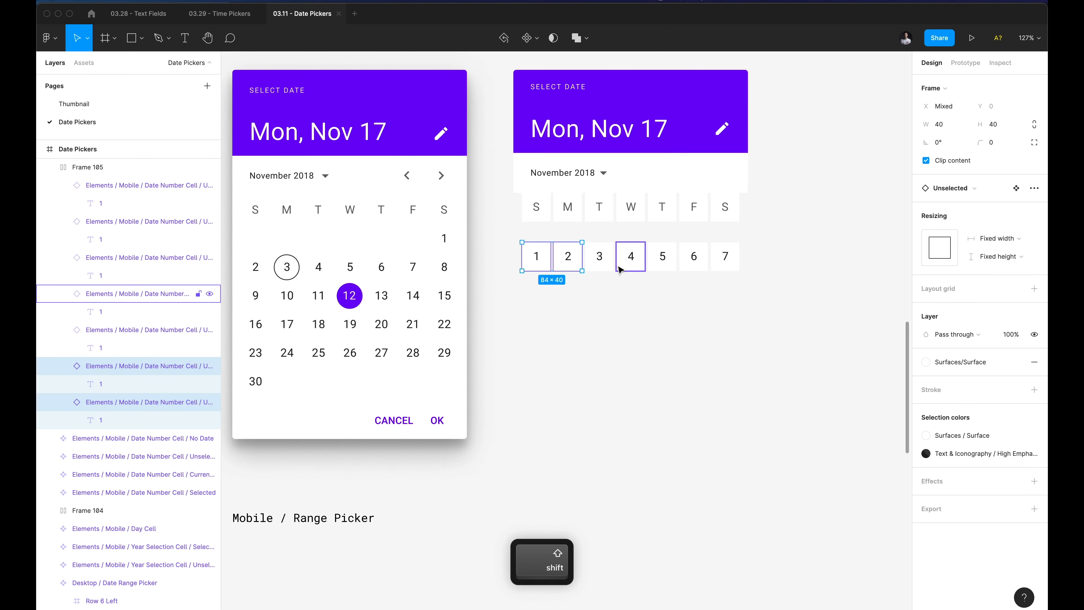
shift+click(600, 259)
shift+click(630, 261)
shift+click(657, 262)
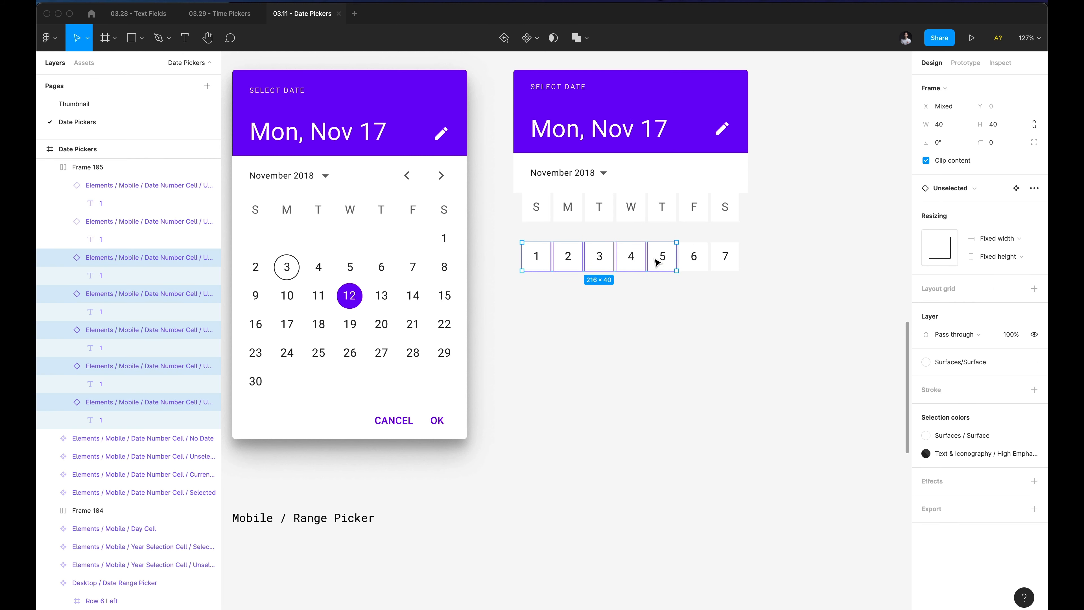
shift+click(691, 261)
click(953, 193)
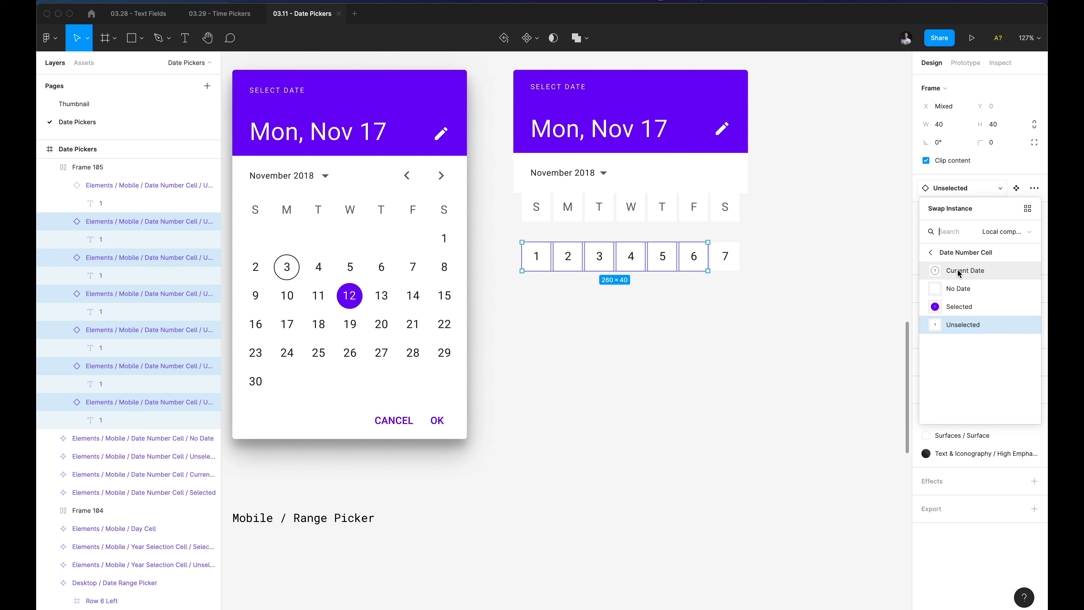
click(961, 285)
click(762, 253)
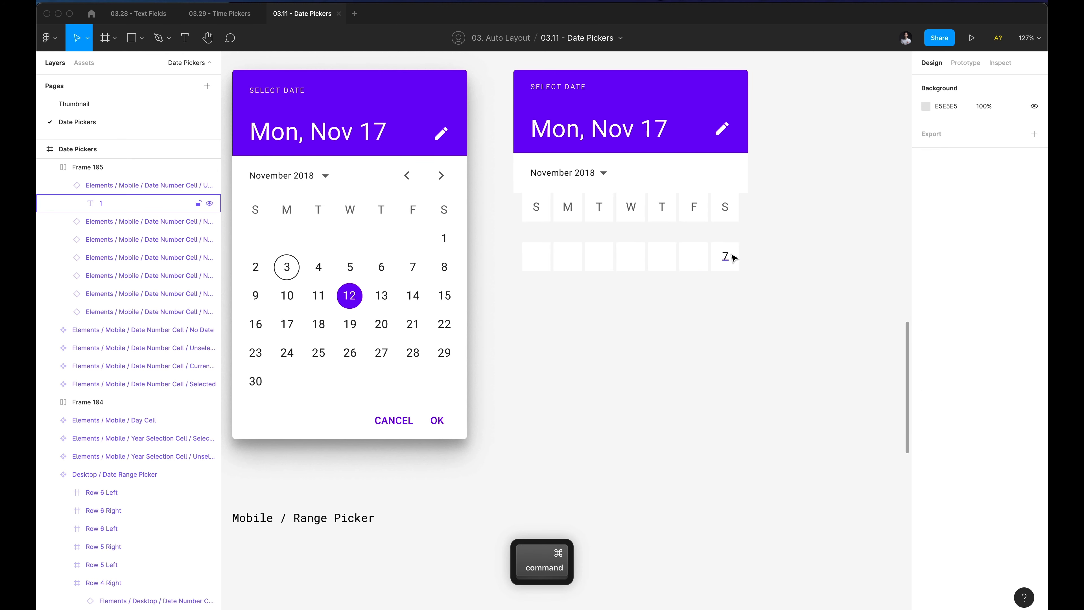
Change the number in the date row's last cell to 1.
super+double_click(726, 256)
text(1)
click(773, 253)
Move the first date row up so it sits flush beneath the weekday row.
click(709, 252)
key(alt)
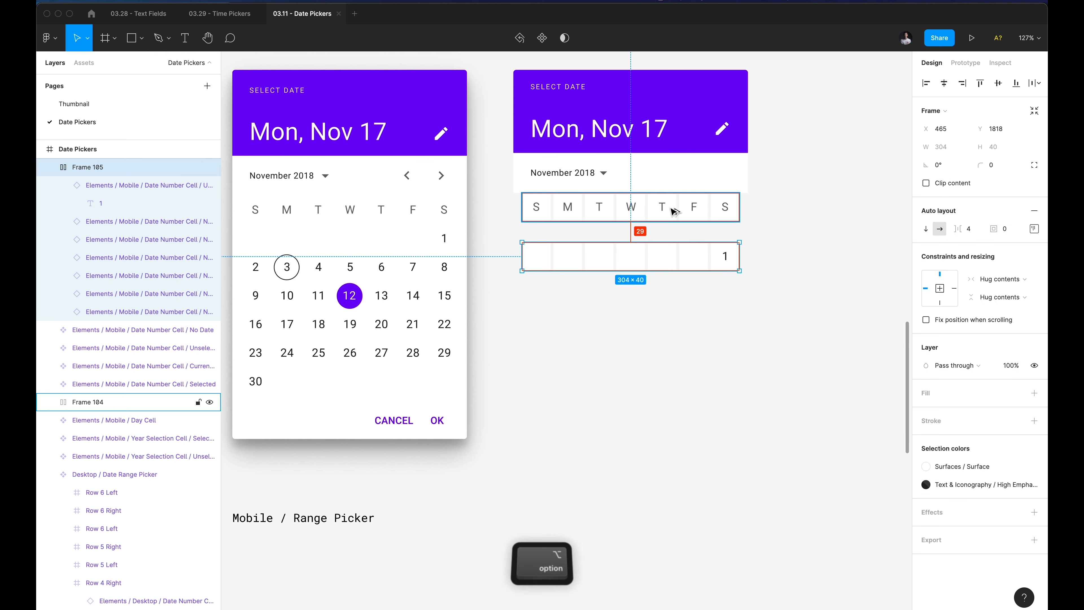
super+click(440, 236)
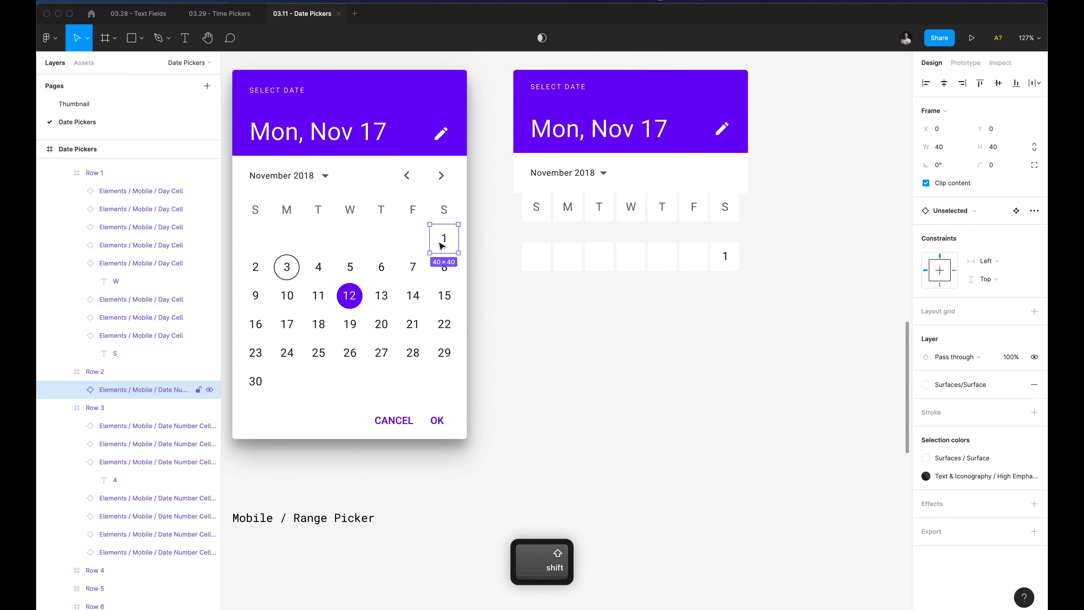
click(634, 256)
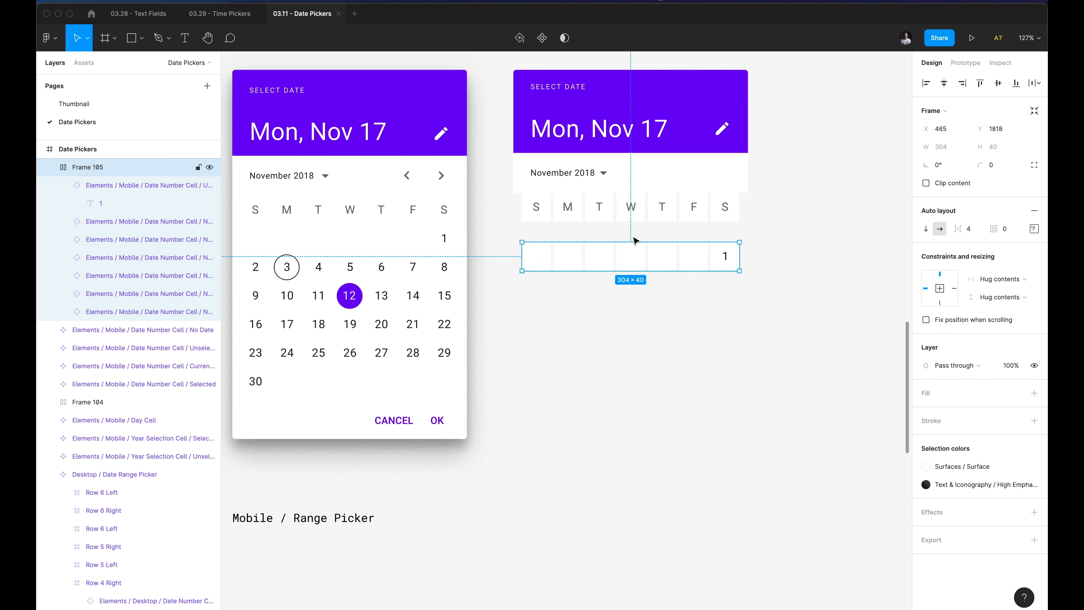
key(alt)
key(shift+Up)
key(shift+Up)
key(shift+Up)
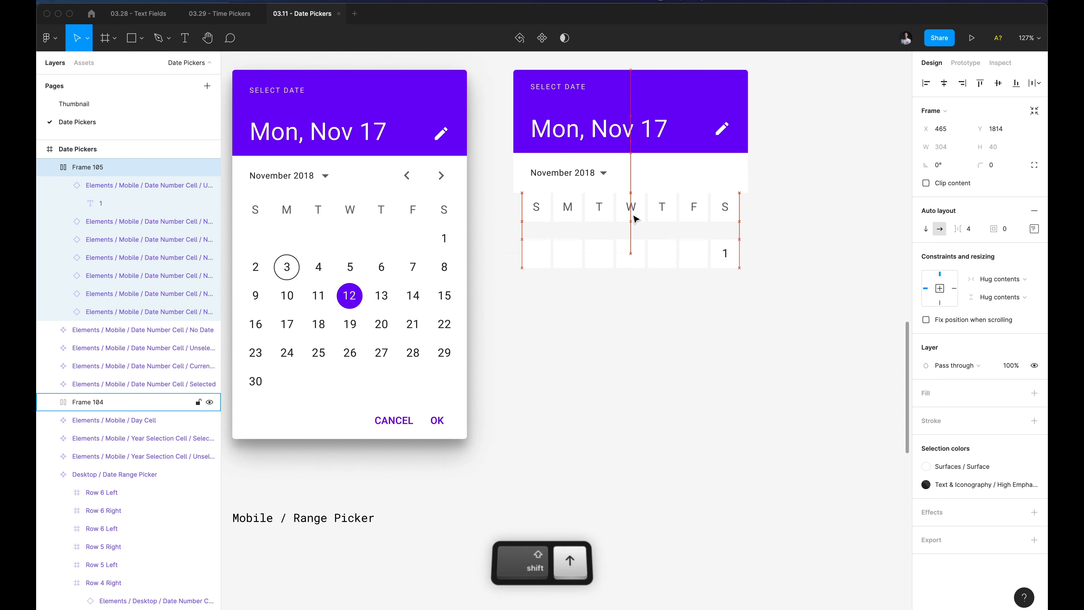
Duplicate the first date row directly below it and swap the copy's six blank cells to Unselected.
drag(634, 219, 609, 272)
click(540, 302)
super+click(537, 272)
shift+click(565, 277)
shift+click(599, 274)
shift+click(631, 274)
shift+click(662, 274)
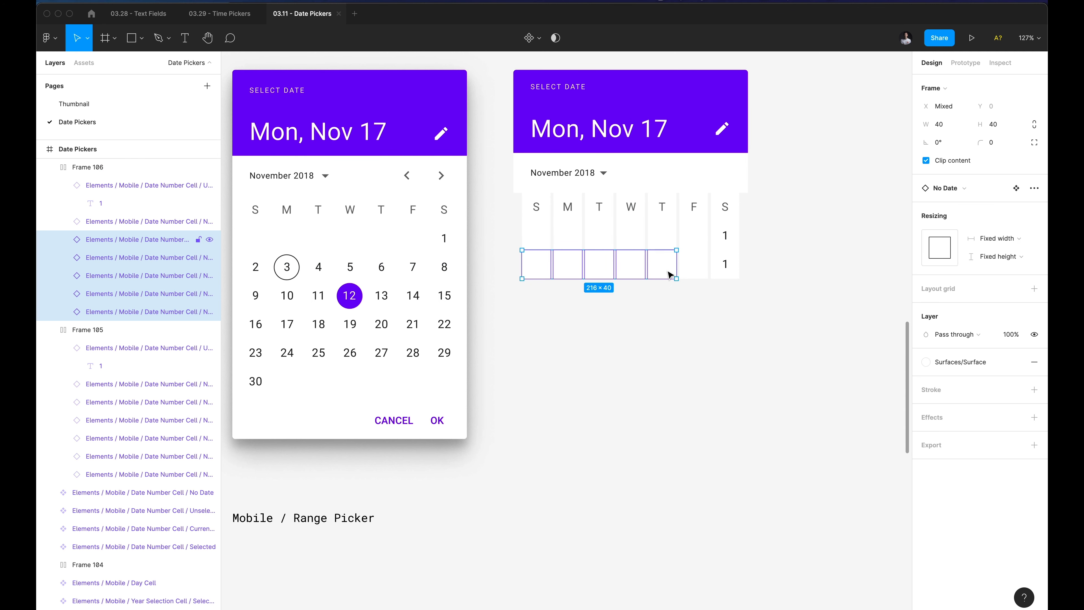
shift+click(685, 274)
click(954, 193)
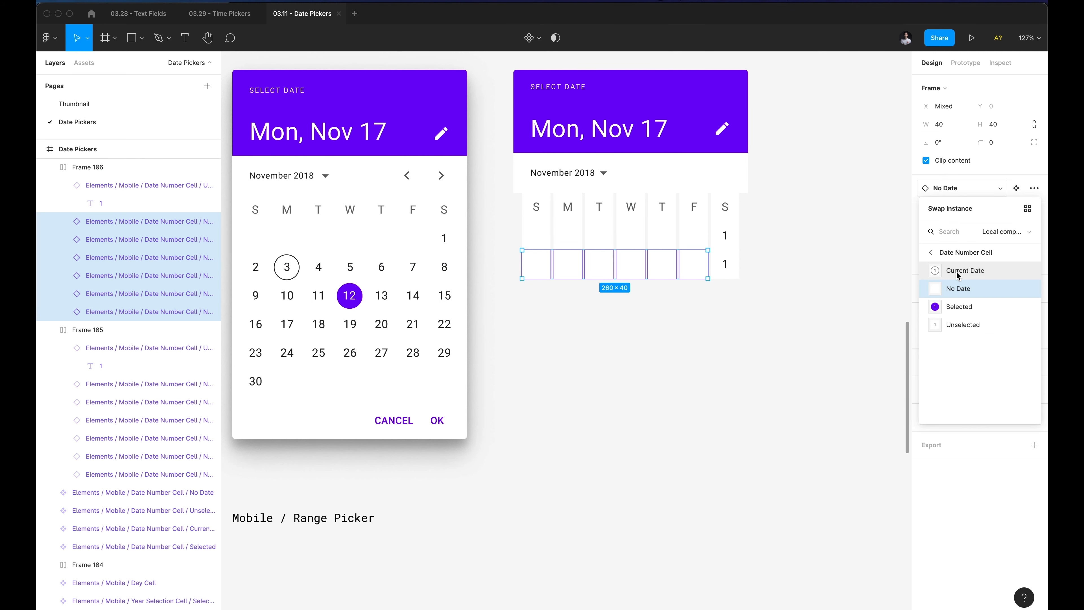
click(963, 324)
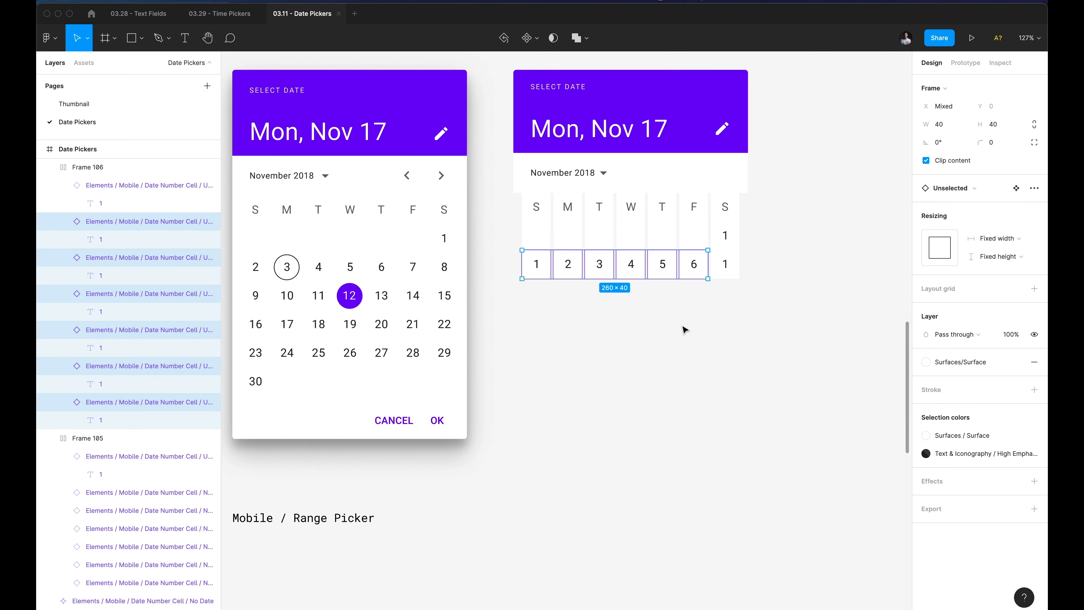
Change the number in the second date row's last cell to 7.
click(684, 328)
super+click(726, 264)
text(7)
key(Escape)
Duplicate the 1 to 7 date row three times, stacking the copies flush beneath one another.
click(581, 281)
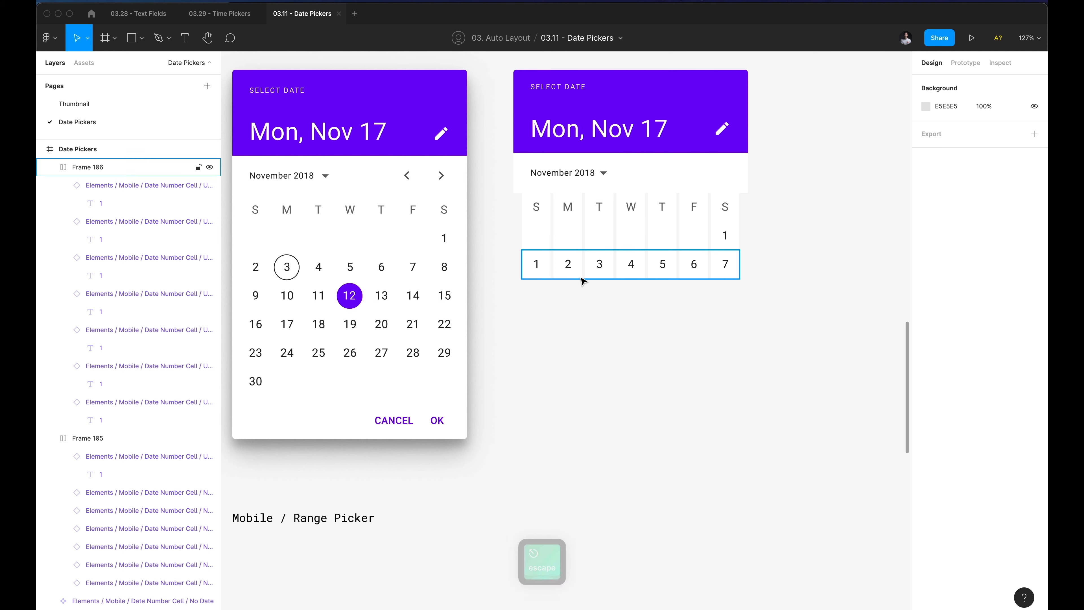
key(super+d)
key(Down)
key(Down)
key(Down)
key(Down)
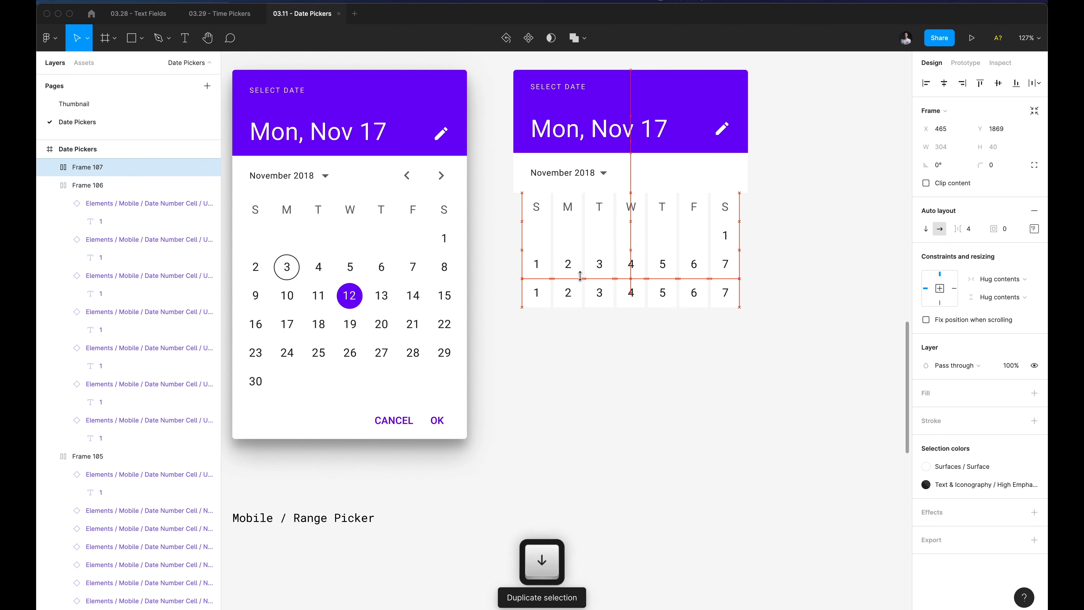
key(alt)
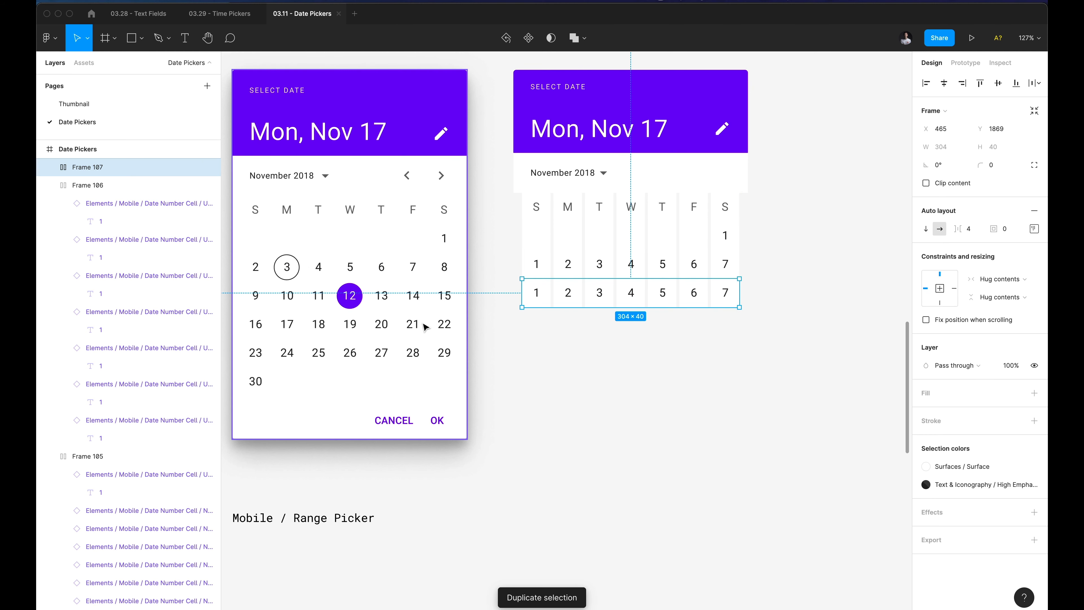
key(super+d)
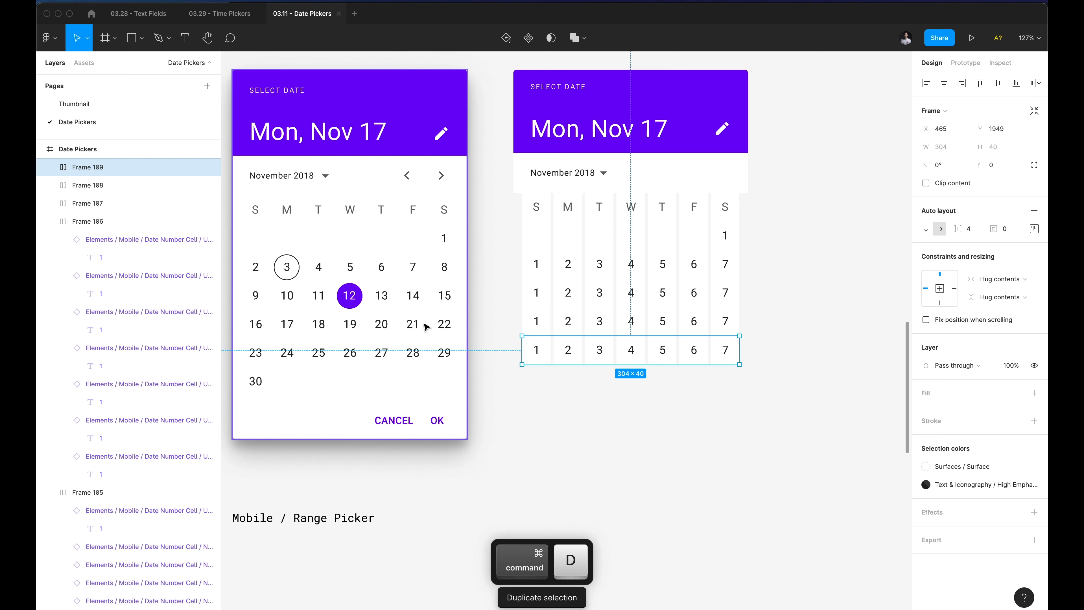
key(super+d)
Duplicate the mostly blank first date row and place the copy flush beneath the last date row.
key(super+d)
key(Down)
key(Down)
key(Down)
key(Down)
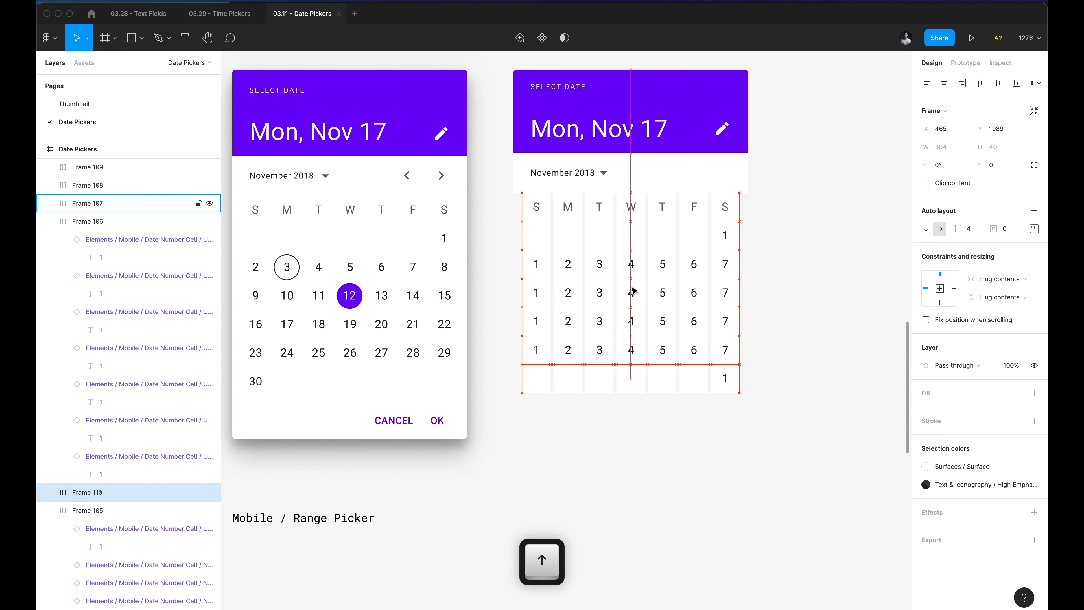
Reorder the bottom row's cells so the numbered cell comes first, ahead of the six blank cells.
drag(687, 382, 720, 386)
key(shift+h)
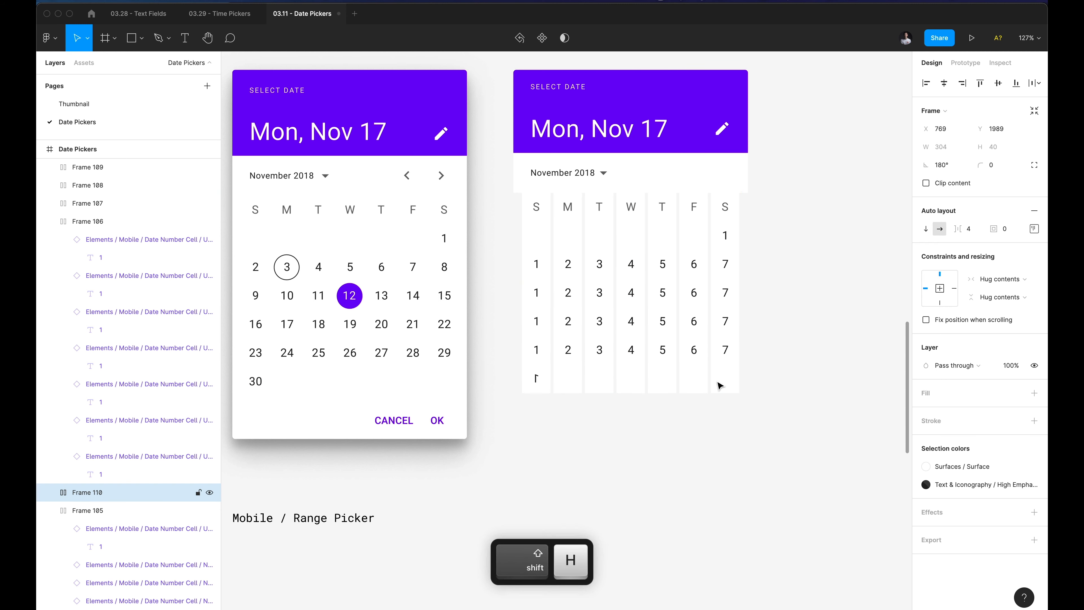
super+click(725, 382)
key(shift+Return)
key(Left)
key(Left)
key(Left)
key(Left)
key(Left)
key(Left)
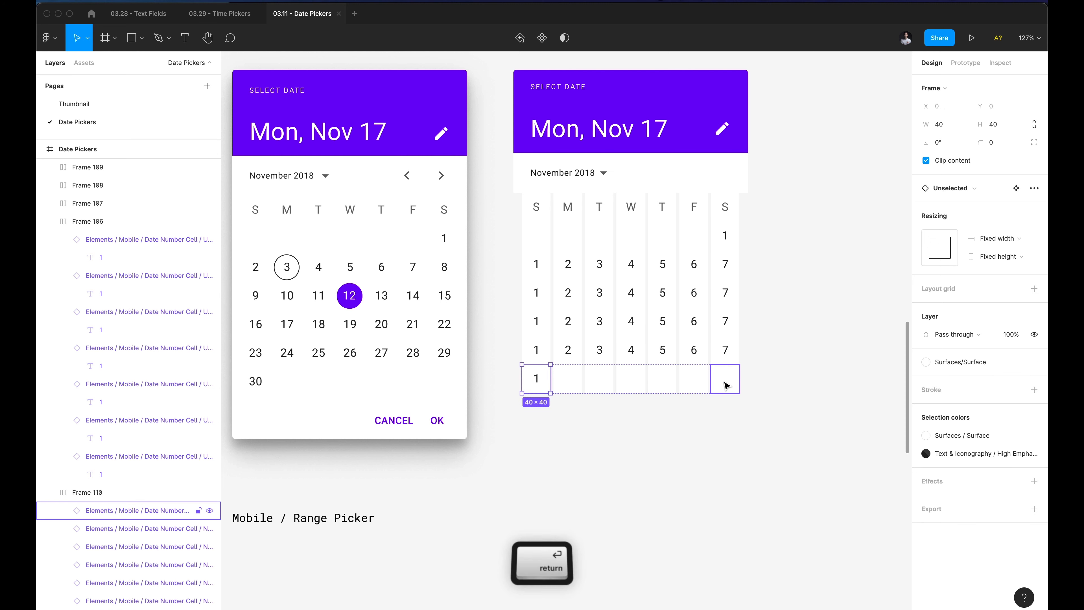
Change the number in the bottom row's first cell to 30.
key(Return)
text(30)
key(Escape)
key(Escape)
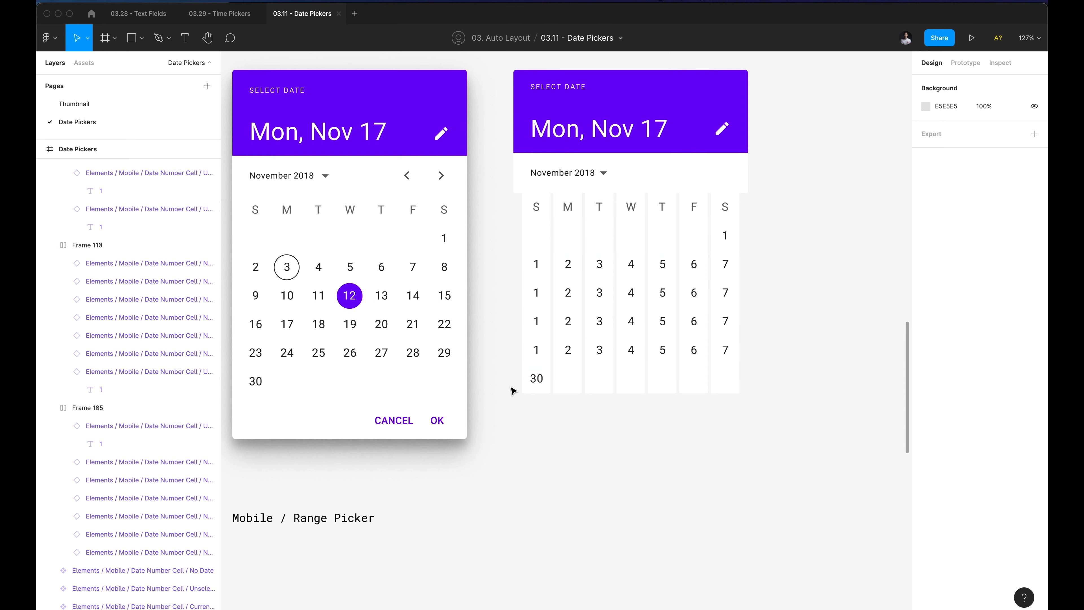
drag(502, 406, 742, 231)
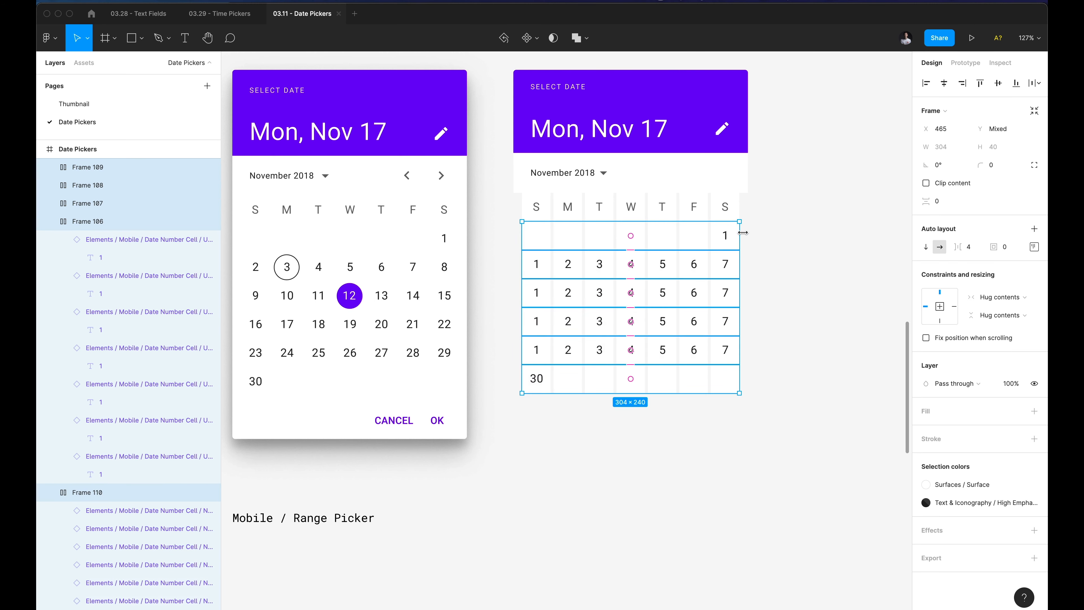
click(775, 236)
Copy the original Calendar View card's Cancel and OK buttons to just below the rebuilt date rows.
scroll(550, 384, down, 5)
super+click(464, 407)
key(shift+Return)
key(shift+Return)
key(super+c)
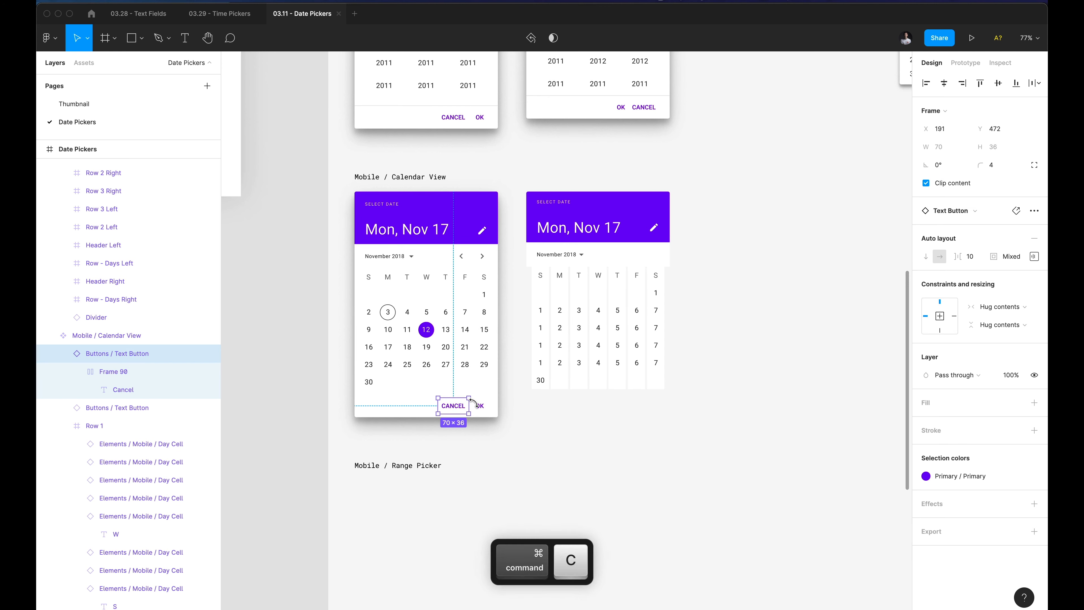
shift+click(480, 405)
key(super+c)
click(535, 410)
key(super+z)
drag(467, 409, 614, 411)
scroll(613, 411, up, 5)
click(701, 466)
scroll(702, 465, down, 1)
scroll(703, 468, down, 3)
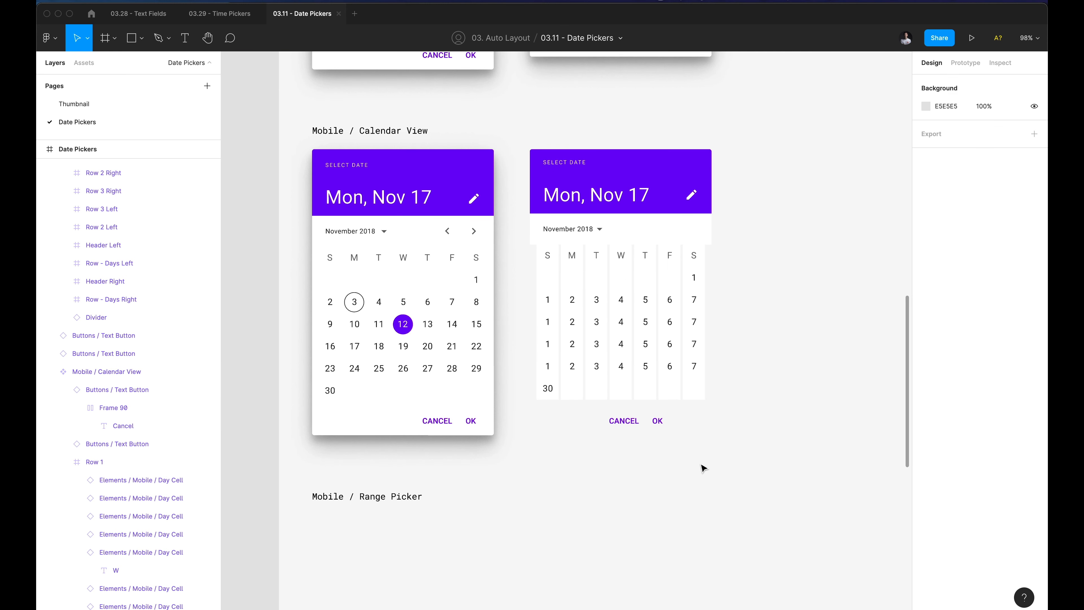
Wrap the rebuilt calendar pieces in one auto layout frame and apply the original card's copied properties to it.
click(357, 425)
key(alt+super+c)
drag(518, 120, 730, 472)
key(shift)
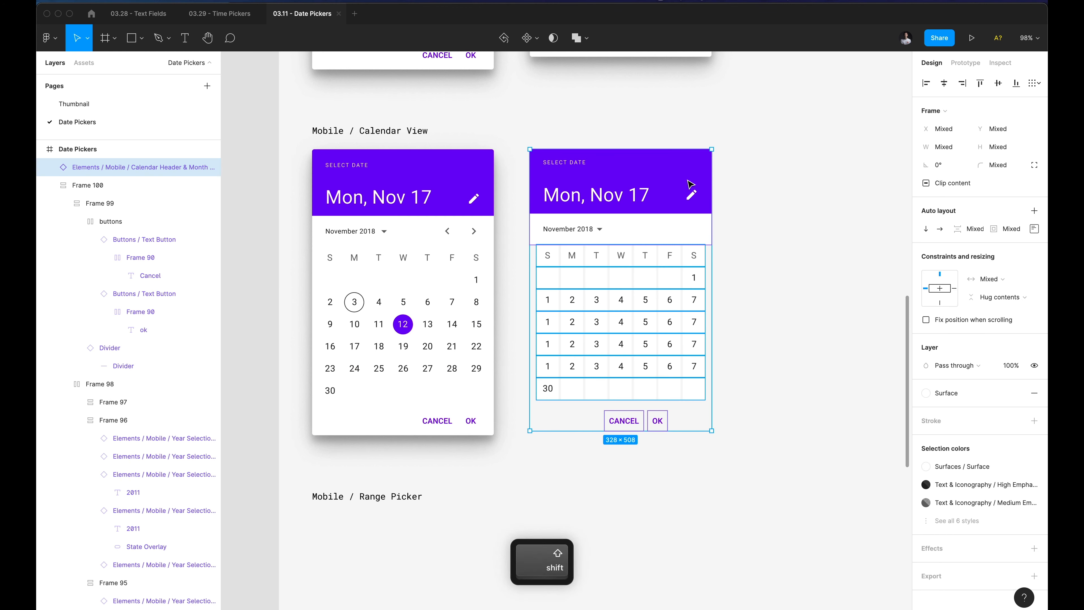
key(shift+a)
key(alt+super+v)
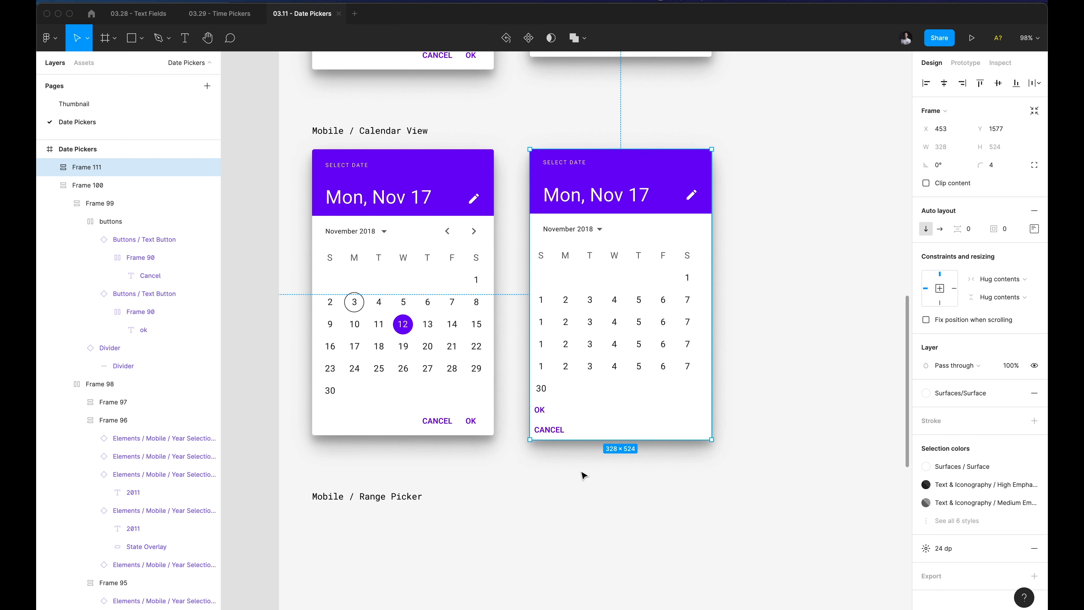
Wrap the rebuilt card's OK and Cancel buttons in their own horizontal auto layout frame.
click(596, 473)
super+click(551, 429)
shift+click(545, 410)
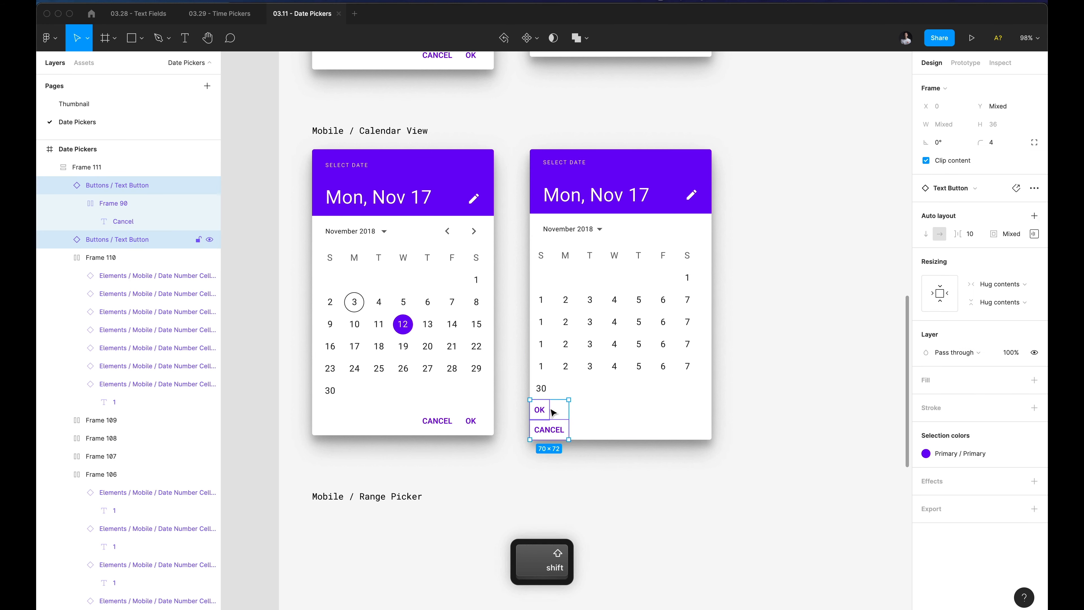
key(shift+a)
click(943, 207)
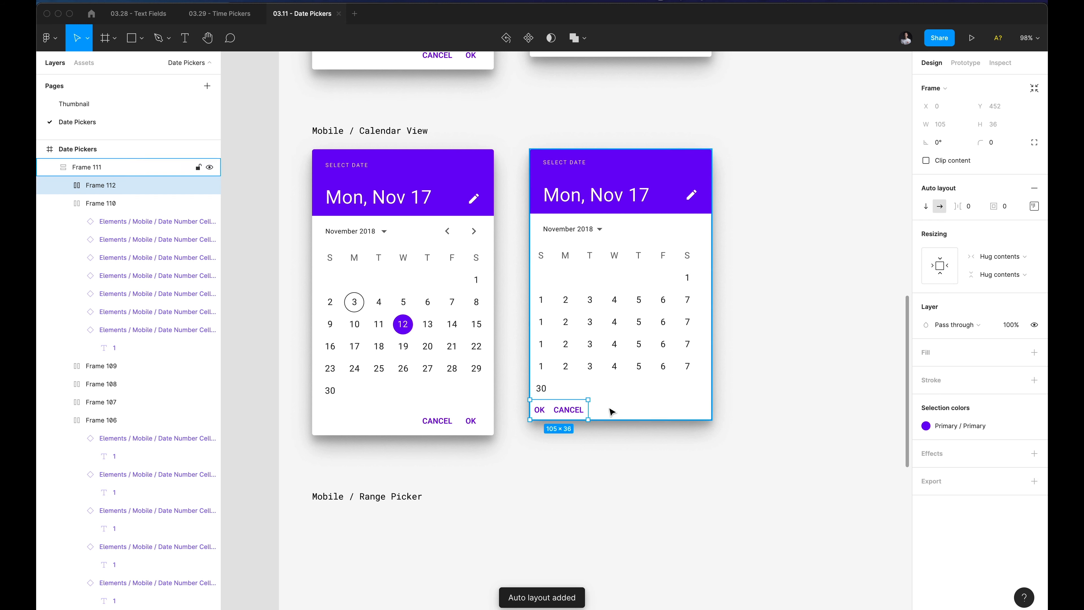
Move the Cancel button ahead of the OK button in the rebuilt card's button row.
super+click(574, 410)
key(shift+Return)
key(shift+Return)
key(Left)
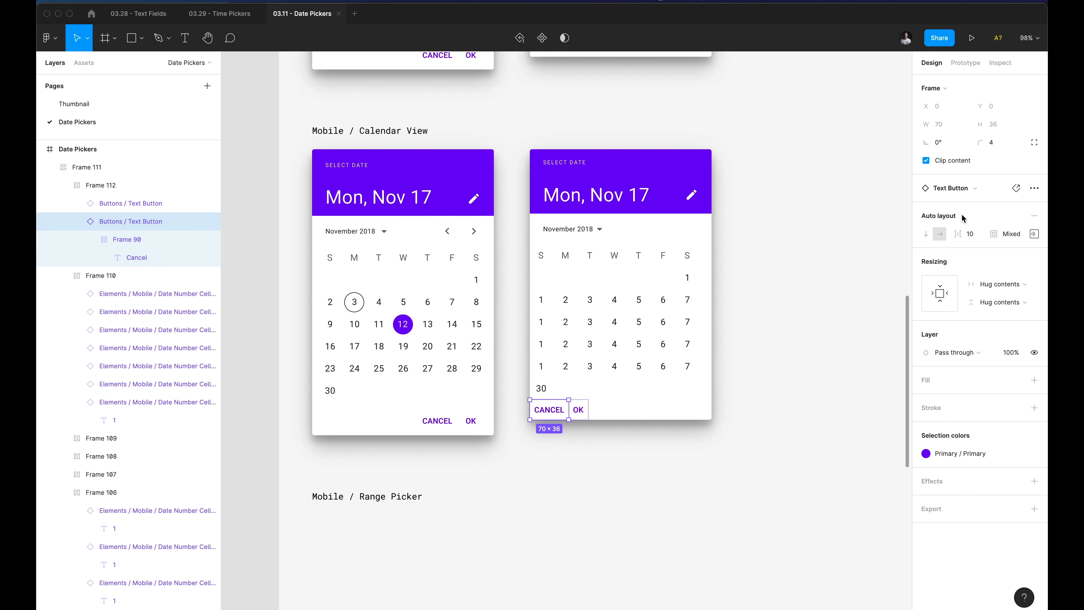
Set the auto layout item spacing to 8 for the Cancel button and for the button row.
text(8)
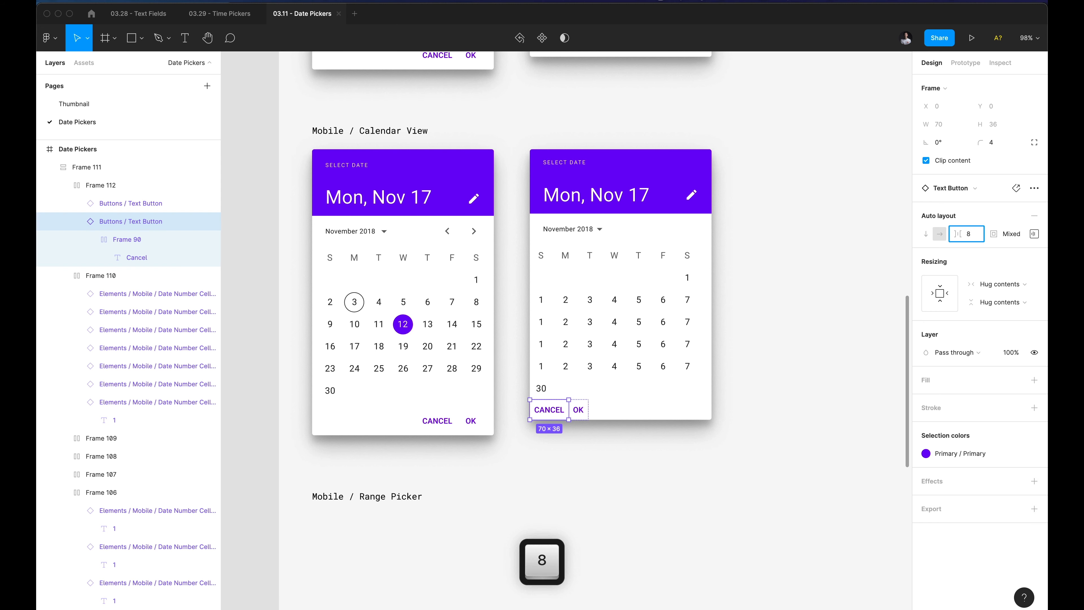
key(Return)
key(shift+Return)
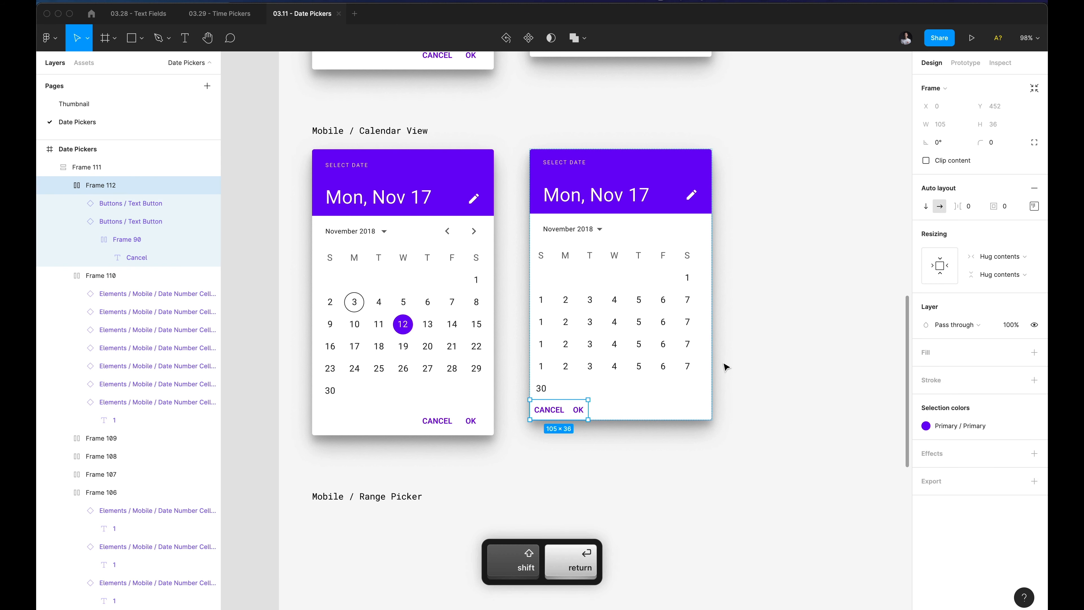
text(8)
key(Return)
Wrap the weekday header row and all six date rows of the rebuilt card in one vertical auto layout frame.
click(681, 250)
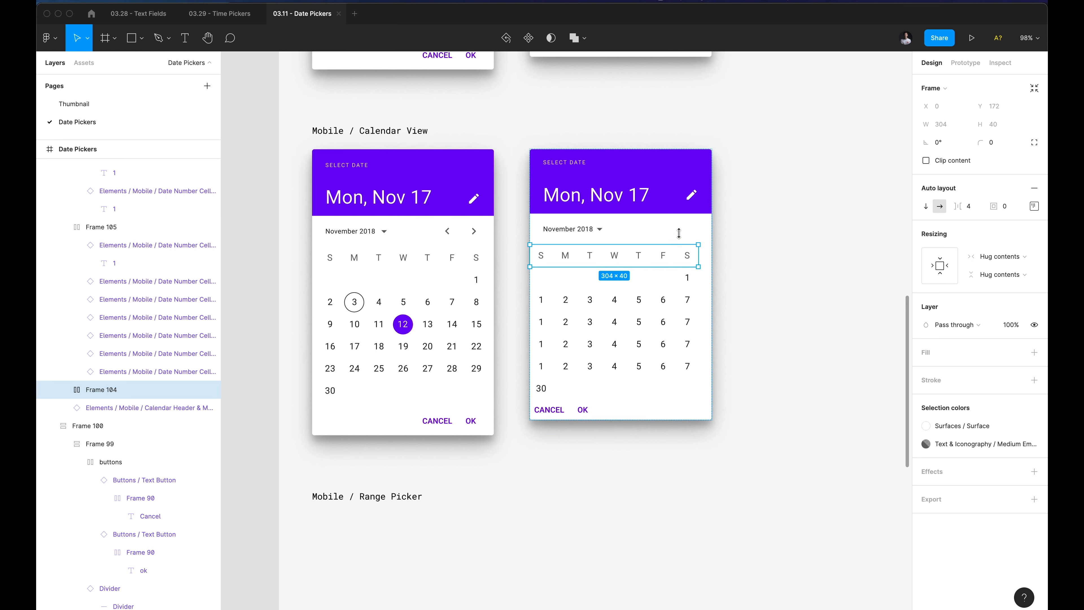
click(737, 373)
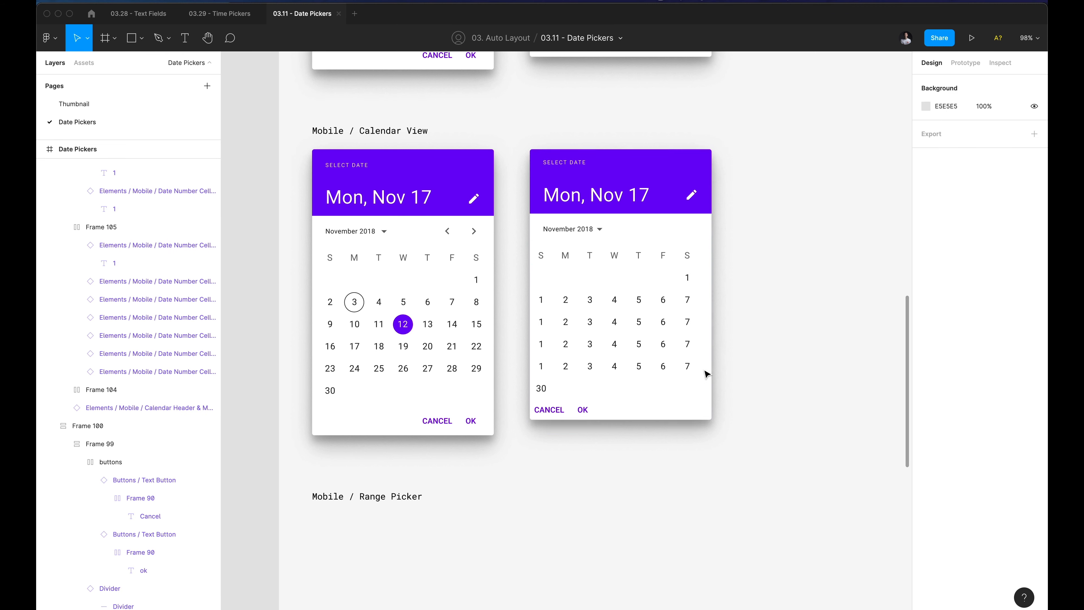
super+click(542, 391)
key(shift+Return)
key(shift+Return)
shift+click(568, 369)
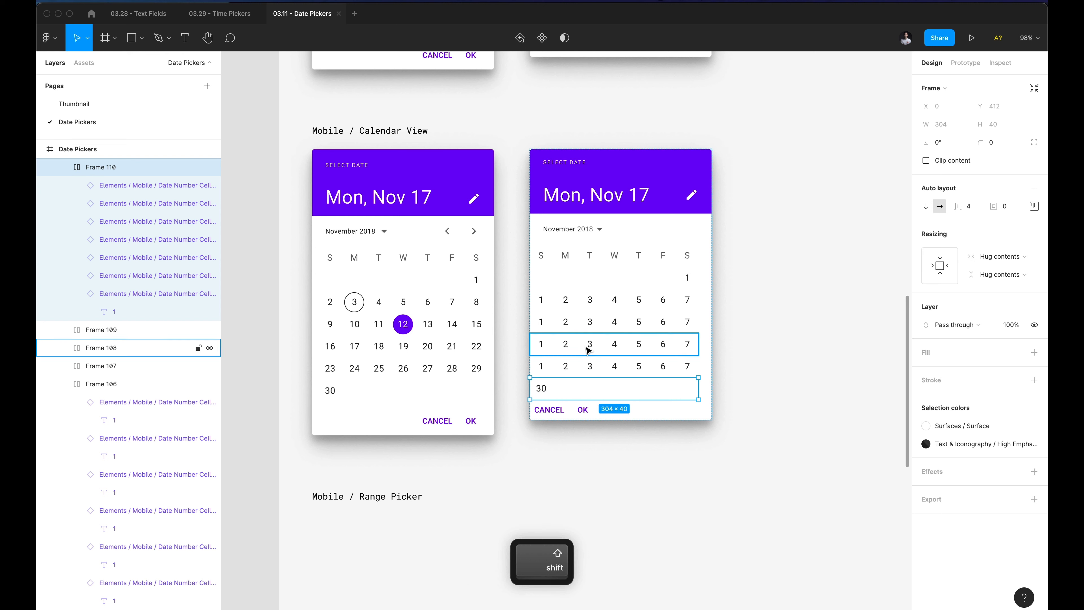
shift+click(589, 353)
shift+click(589, 322)
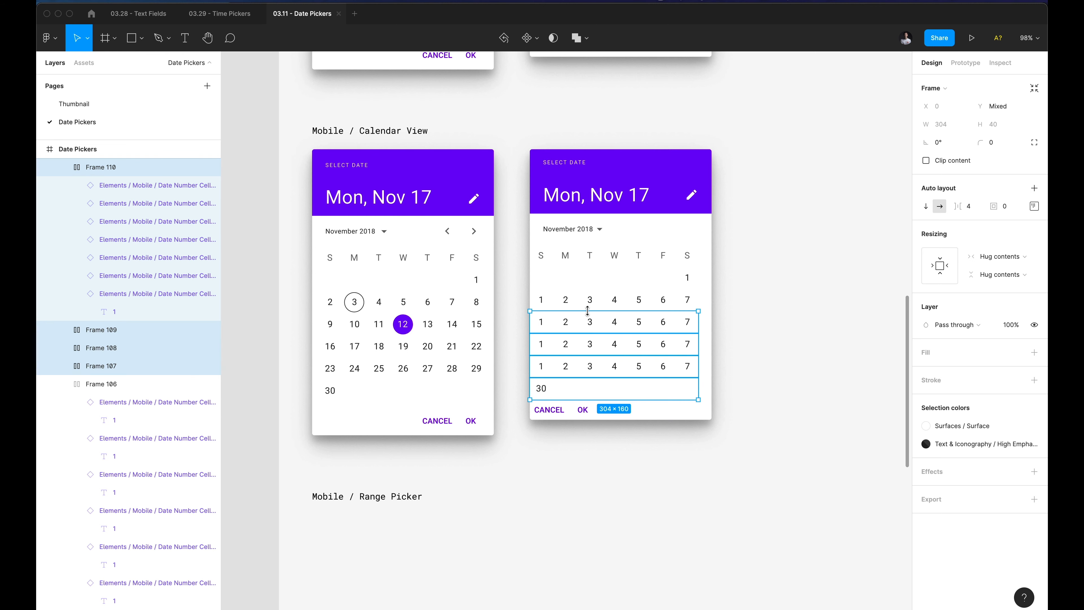
shift+click(589, 300)
shift+click(593, 280)
shift+click(595, 264)
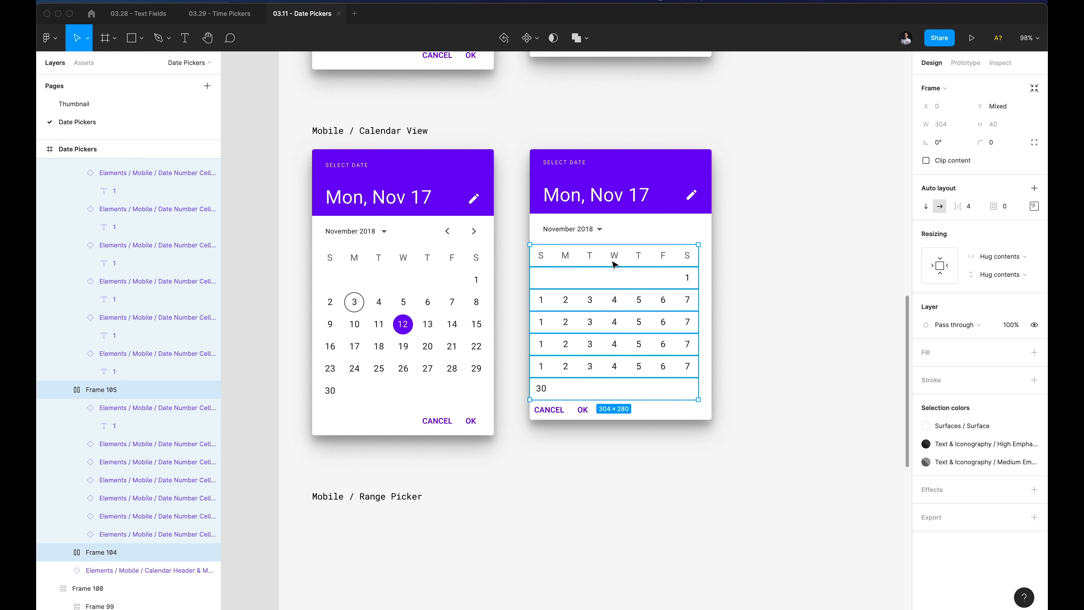
key(shift+a)
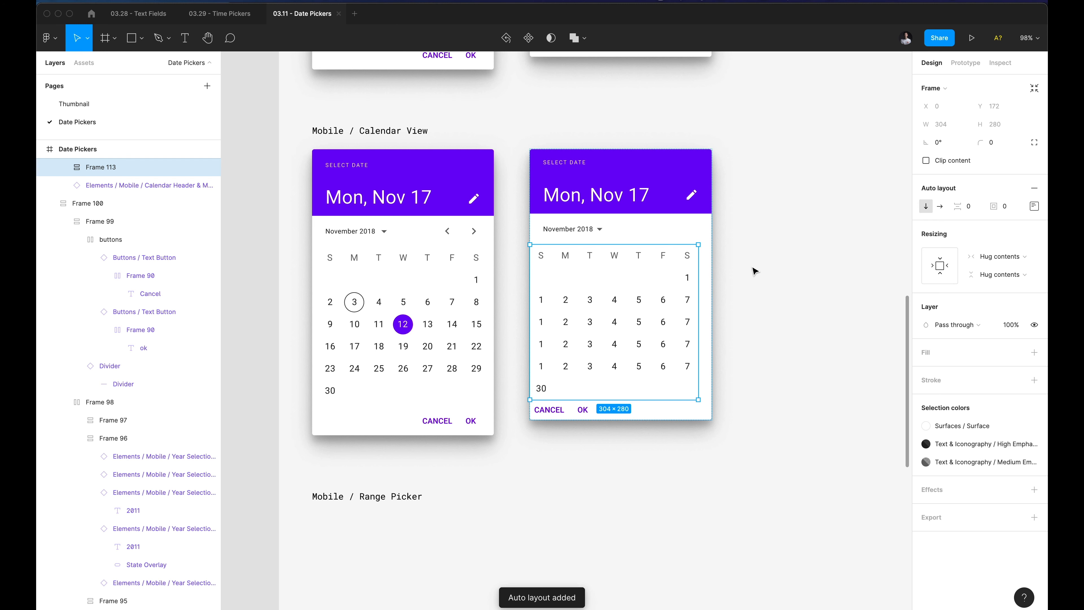
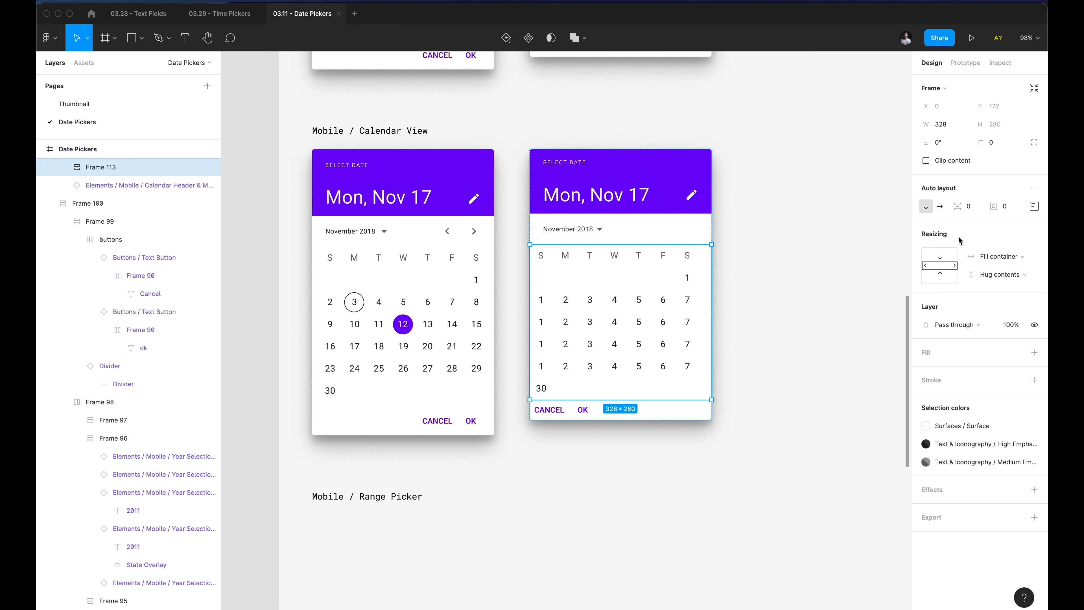
Make the rebuilt card's date grid frame fill the container width and centre its rows.
click(1034, 206)
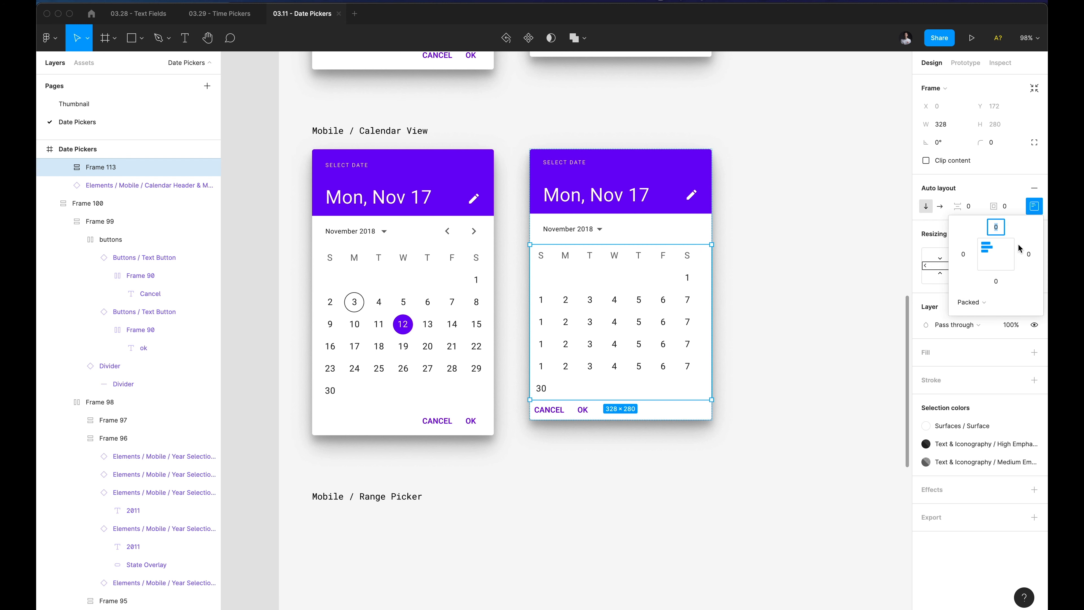
click(996, 255)
key(alt)
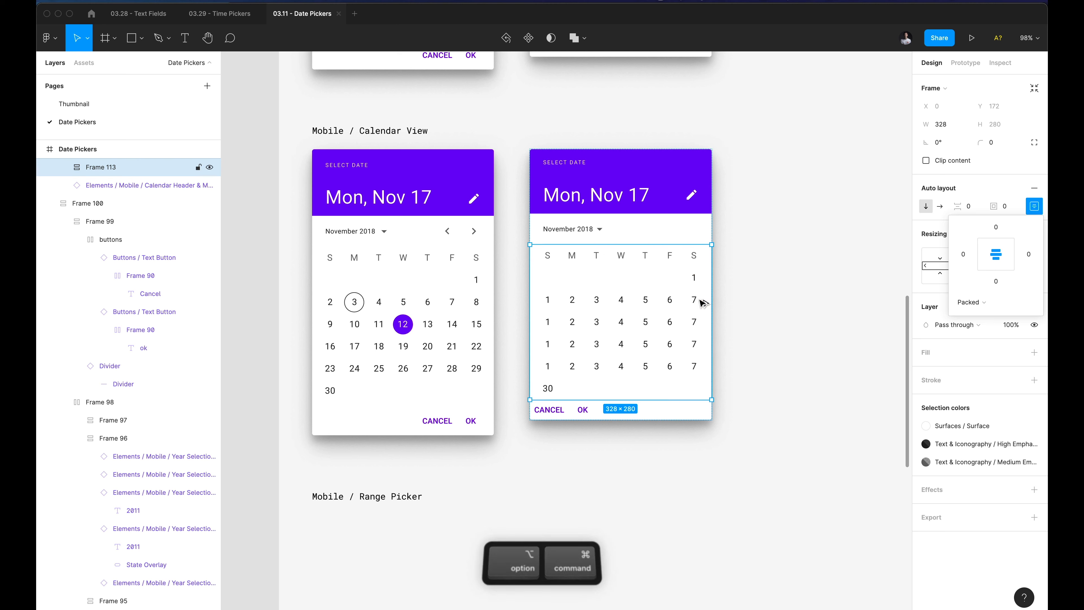
click(741, 301)
scroll(786, 256, down, 1)
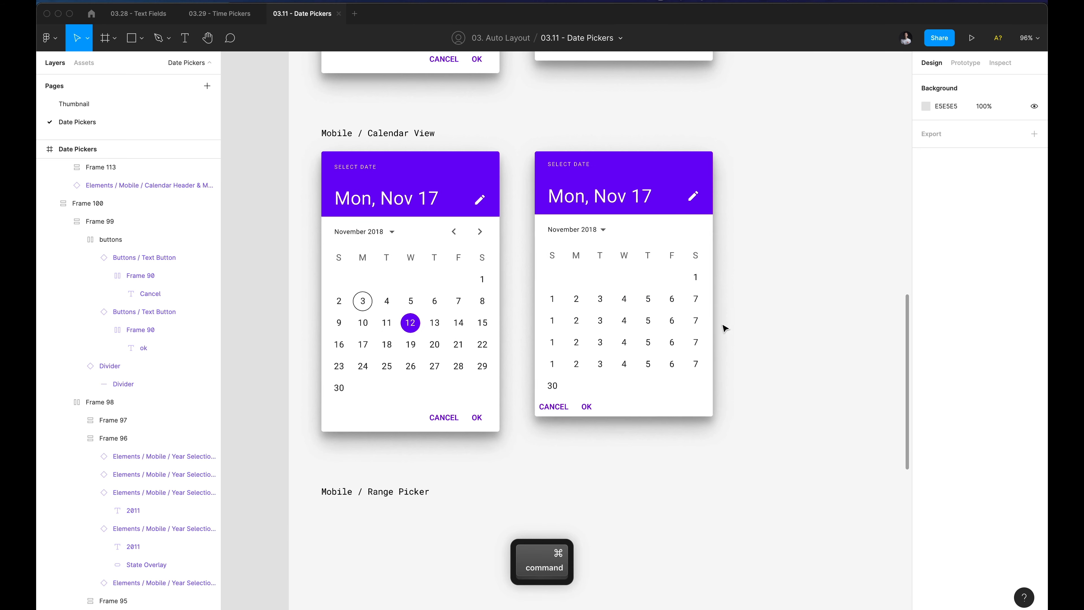
Make the rebuilt card's button row fill the container width and align Cancel and OK to its right end.
key(super)
scroll(568, 393, up, 3)
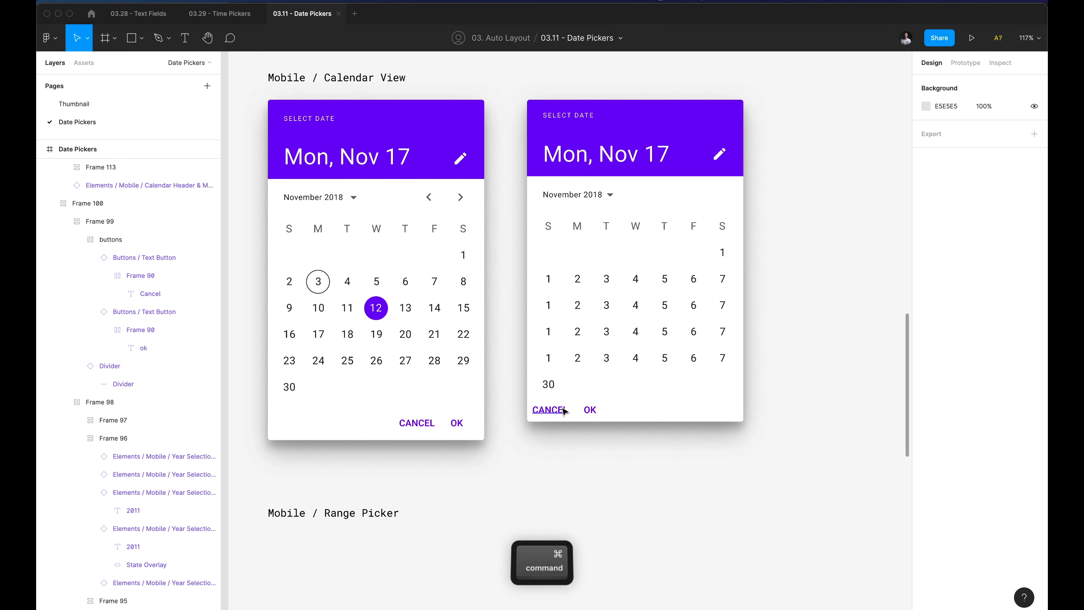
super+click(564, 409)
key(shift+Return)
key(shift+Return)
key(shift+Return)
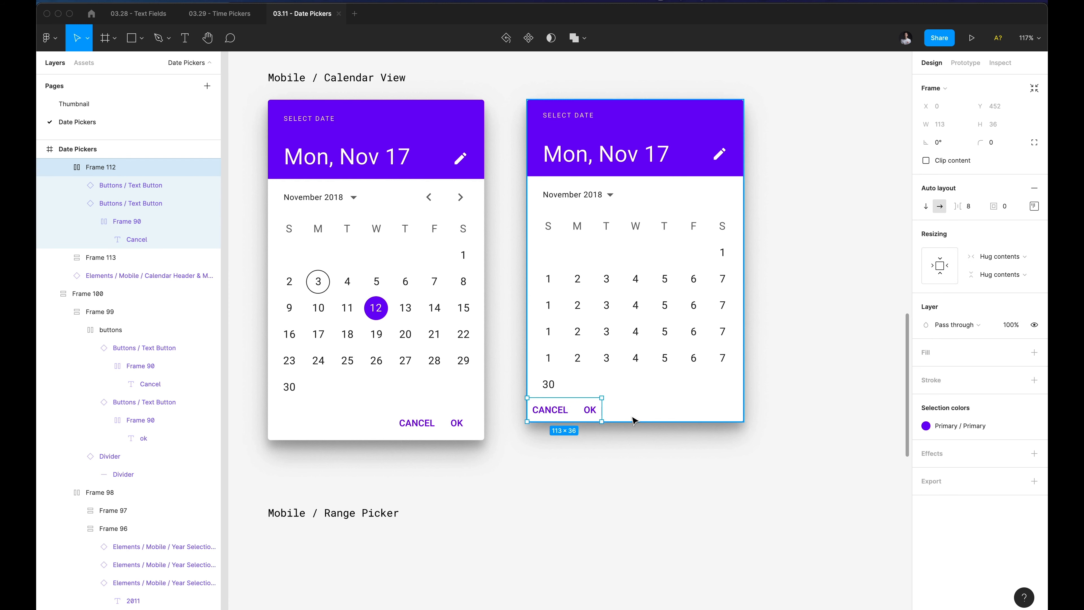
click(954, 268)
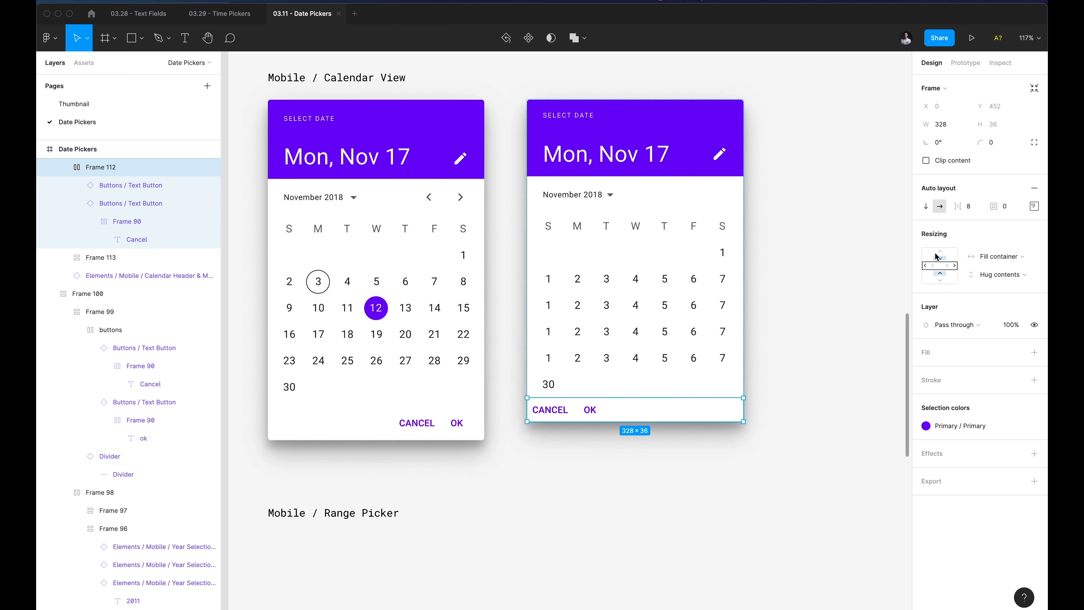
click(1034, 207)
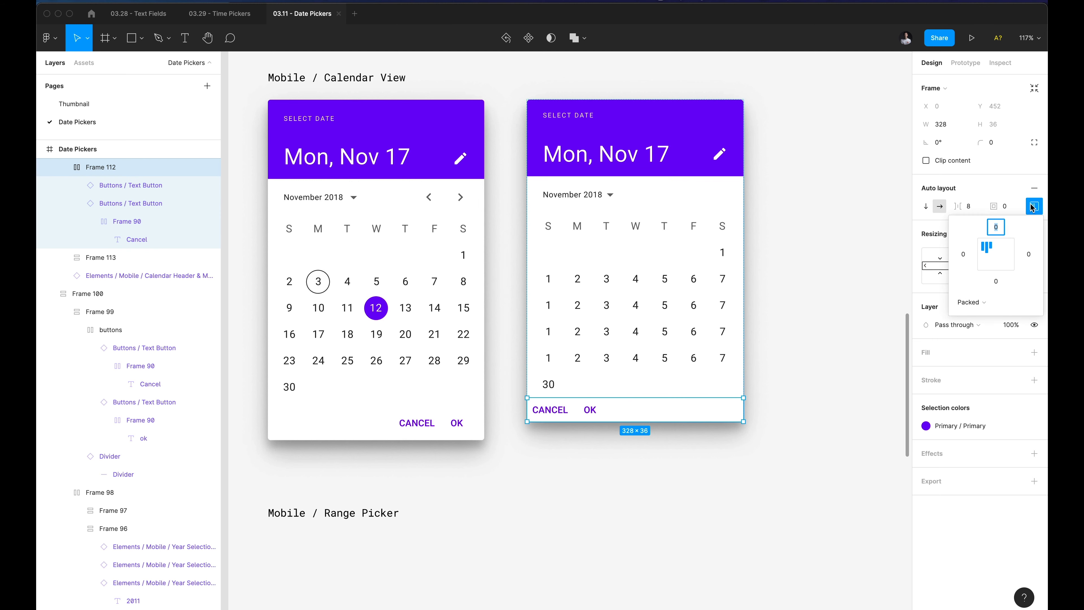
click(809, 391)
super+click(691, 410)
key(shift+Return)
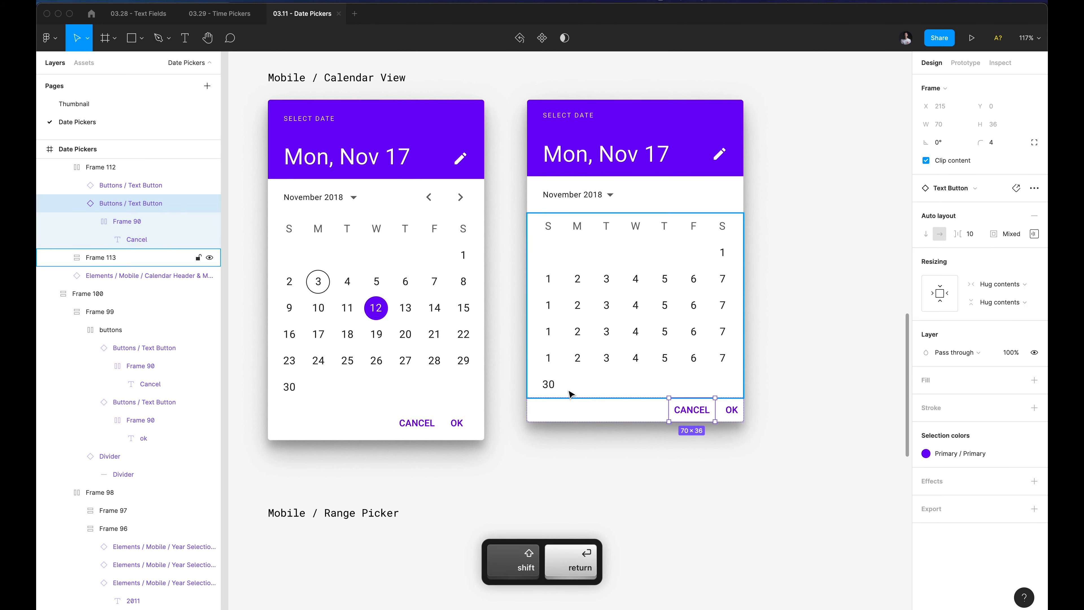
Check the spacing specs of the reference calendar and measure the original card's gap between its last date row and Cancel button.
scroll(564, 389, down, 6)
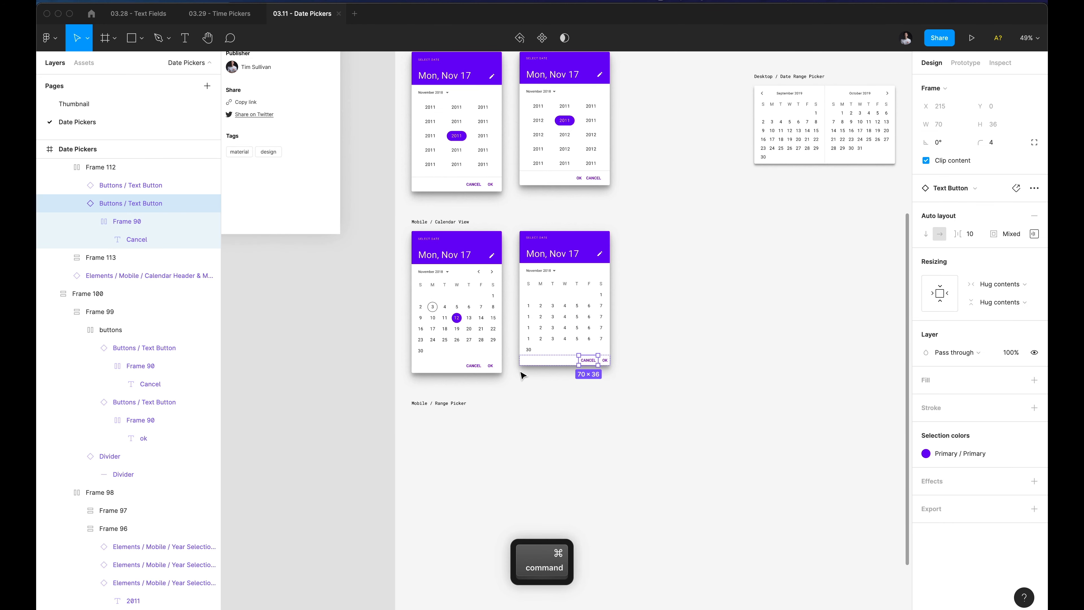
scroll(522, 375, right, 10)
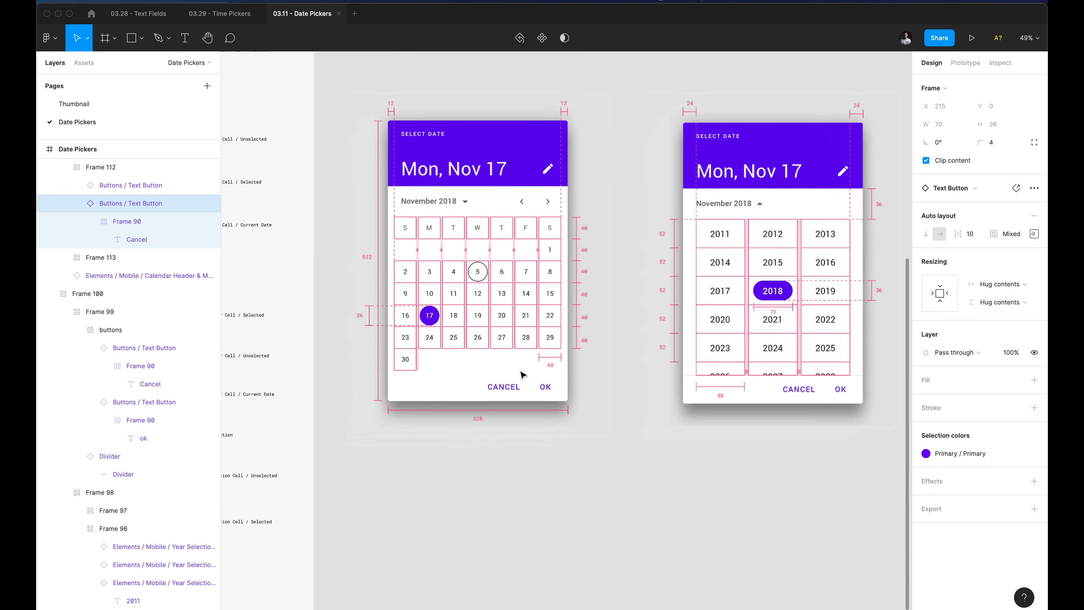
scroll(521, 375, up, 3)
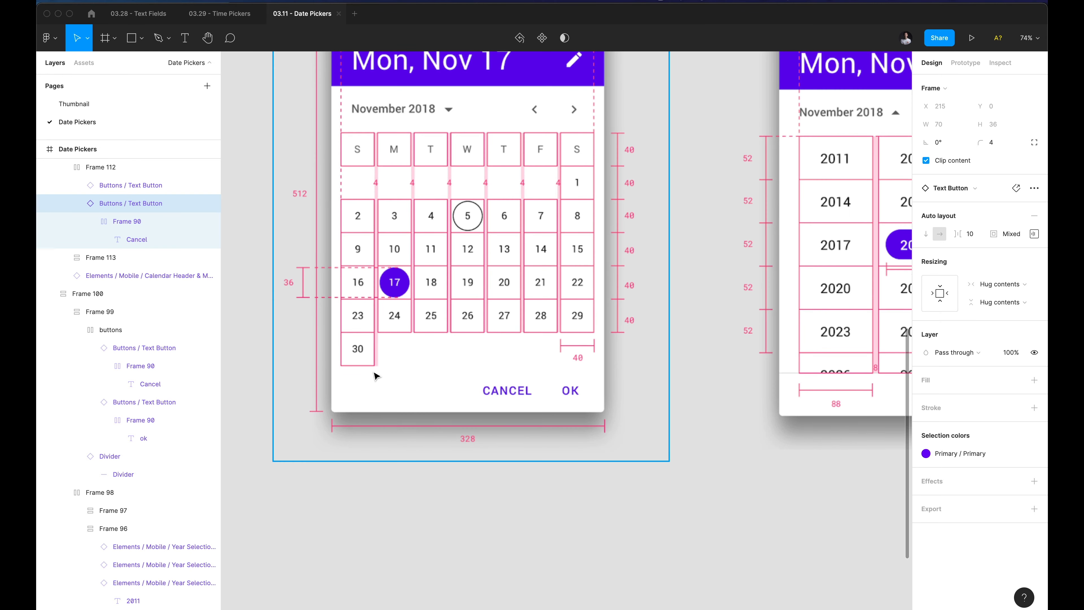
scroll(373, 386, down, 5)
scroll(372, 384, down, 1)
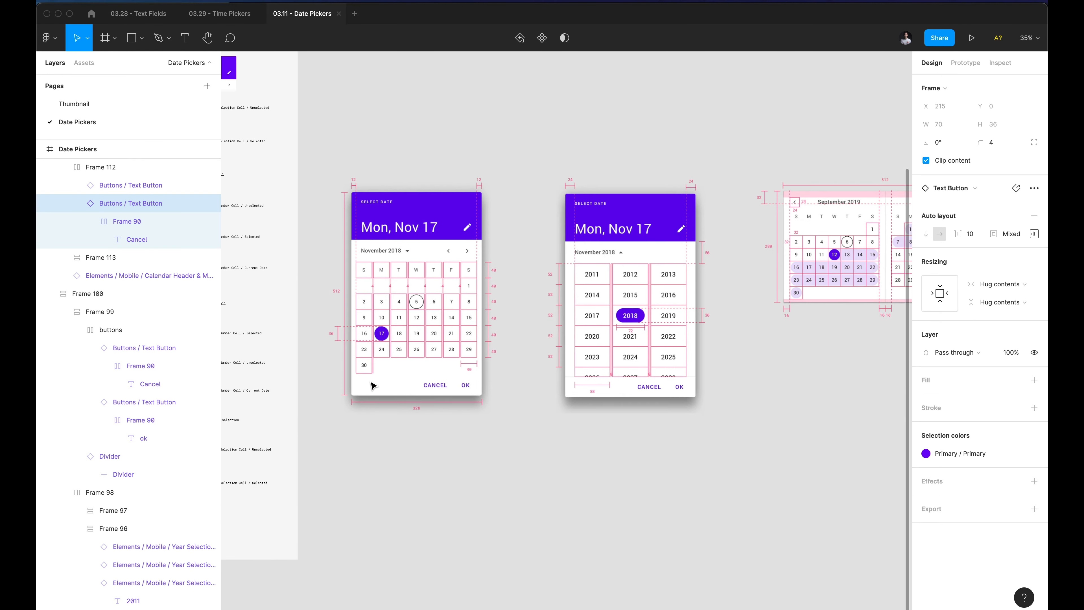
scroll(373, 384, left, 10)
scroll(564, 257, up, 7)
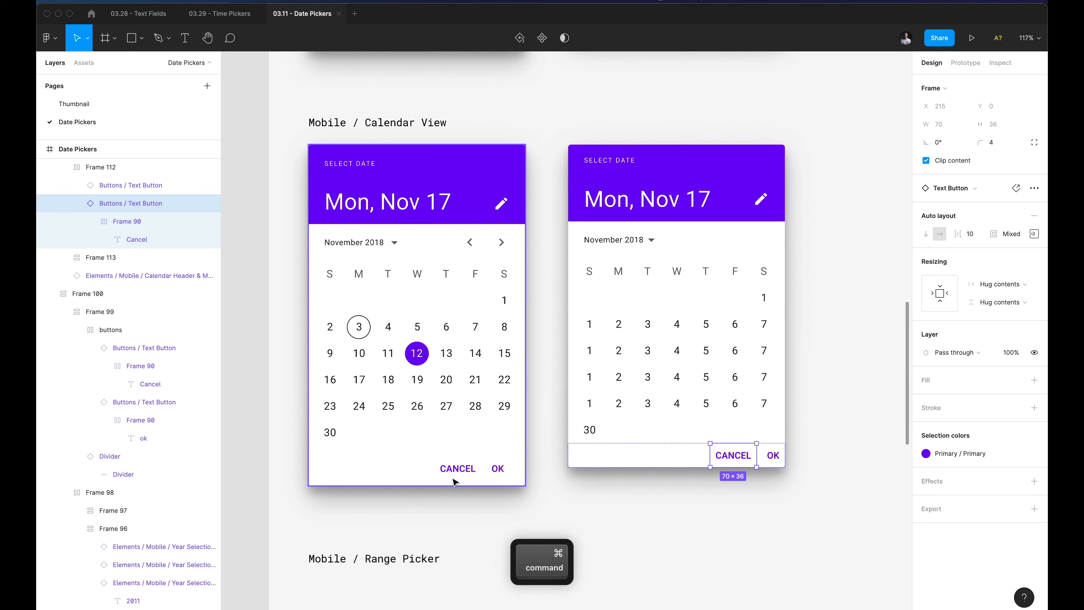
super+click(456, 469)
key(alt)
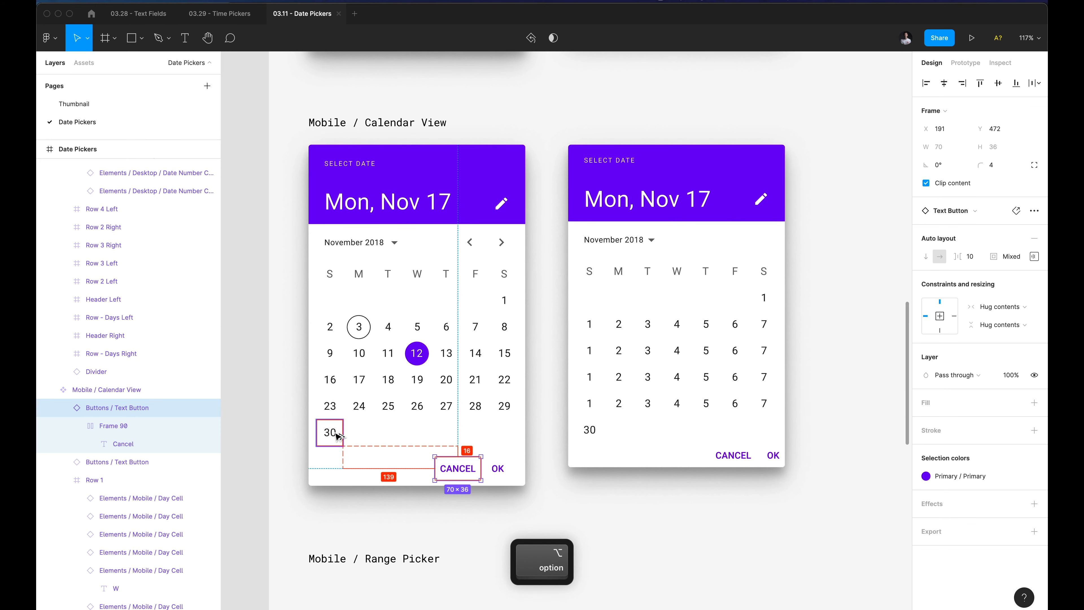
Set the top padding of the rebuilt card's button row to 16.
click(715, 462)
super+click(716, 462)
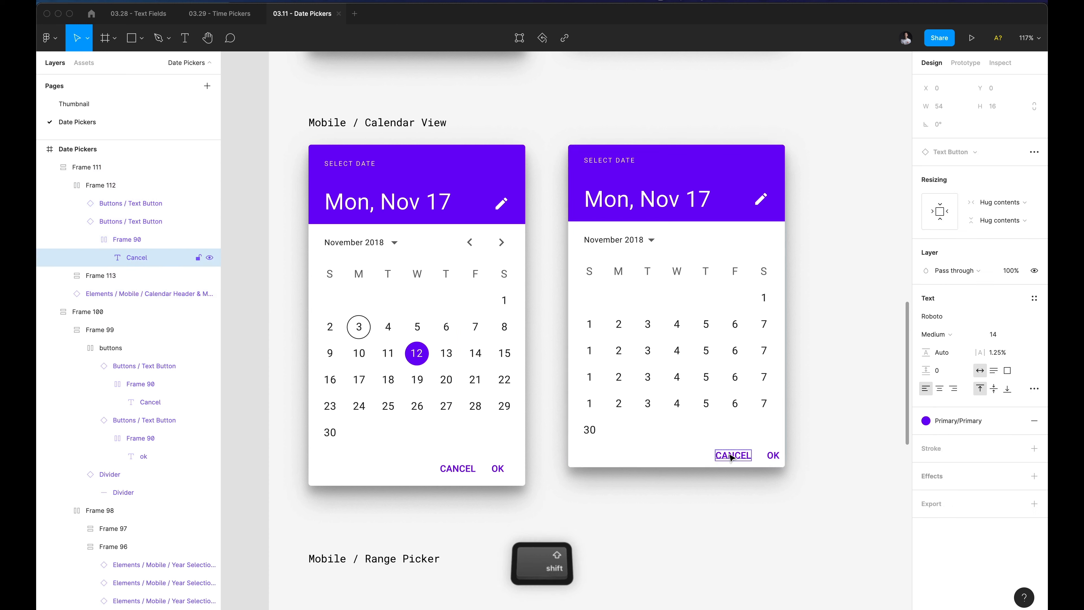
key(shift+Return)
key(shift+Return)
key(shift+Return)
click(1035, 206)
click(996, 226)
text(16)
key(Return)
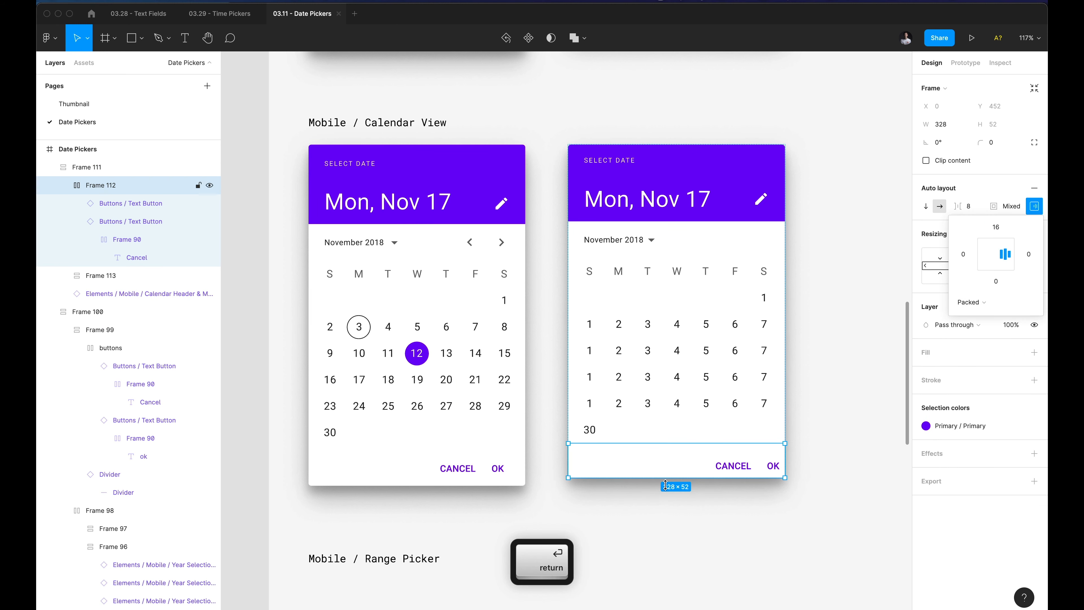
Measure the original buttons' distances to the card edges and give the rebuilt button row 24 right padding and 8 bottom padding.
click(617, 500)
super+click(498, 469)
key(shift+Return)
key(shift+Return)
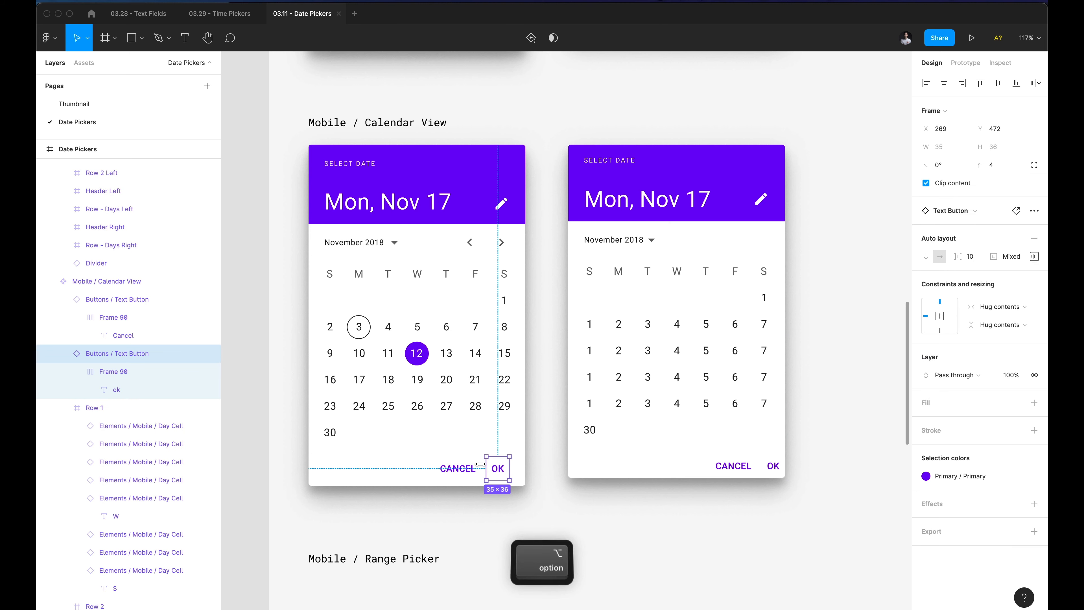
shift+click(479, 469)
mouse_move(520, 477)
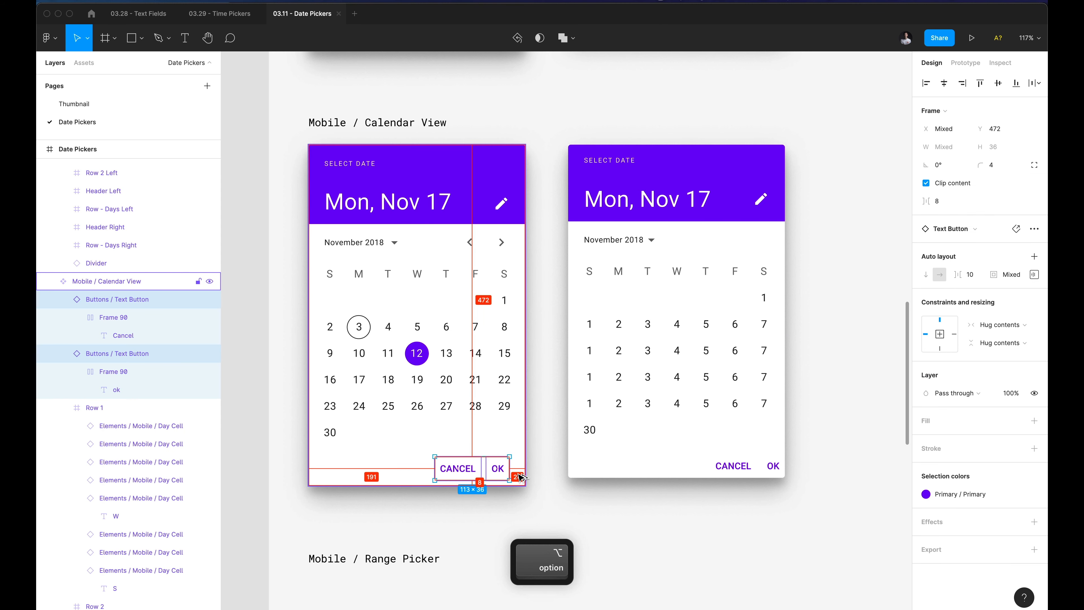
click(697, 525)
super+click(743, 470)
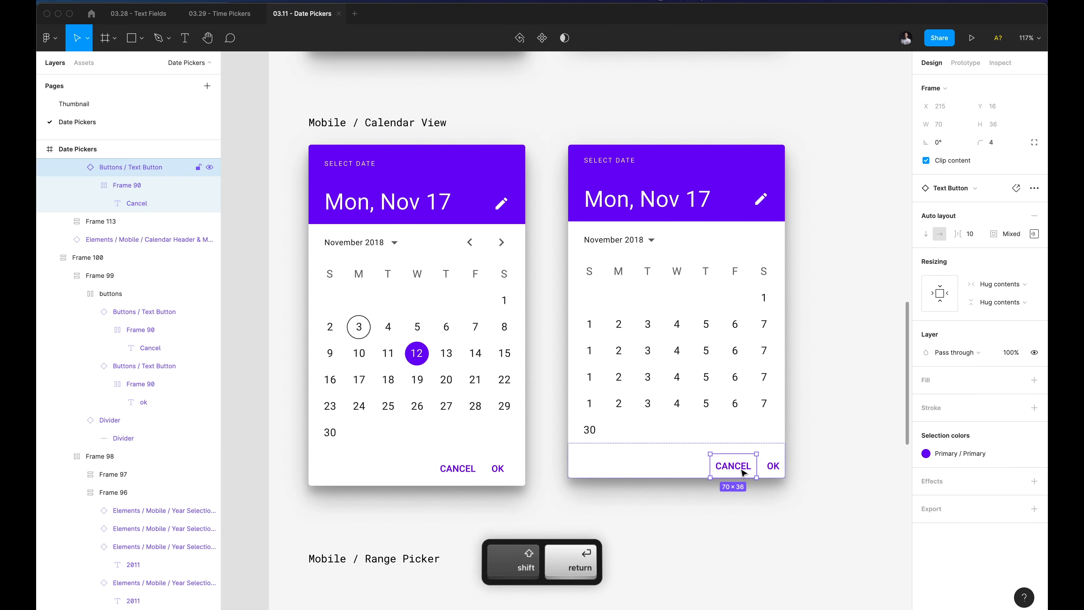
key(shift+Return)
click(1036, 207)
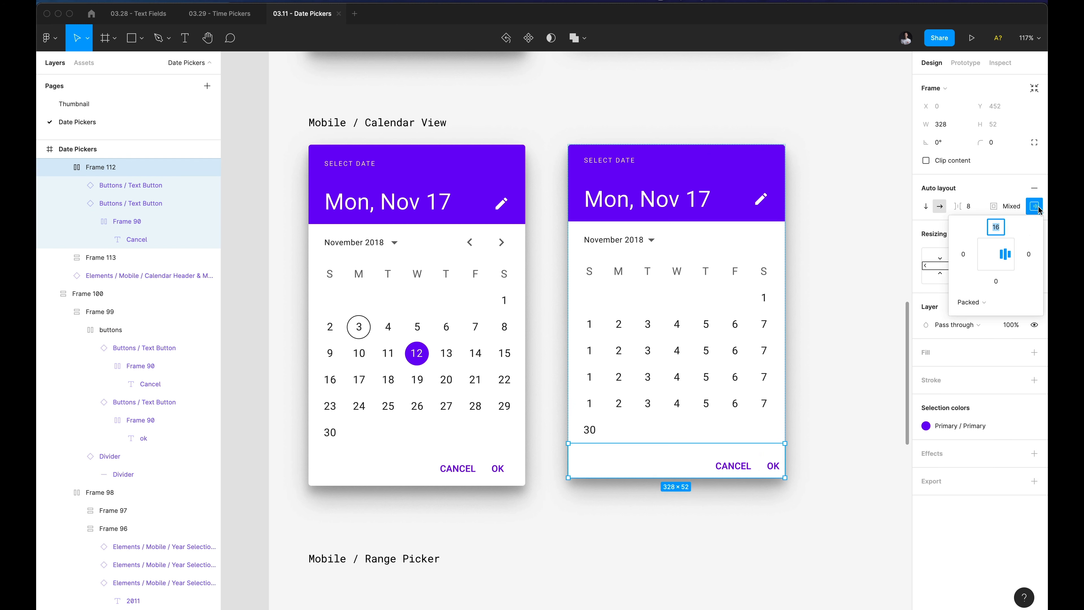
text(24)
key(Tab)
text(8)
key(Return)
click(695, 539)
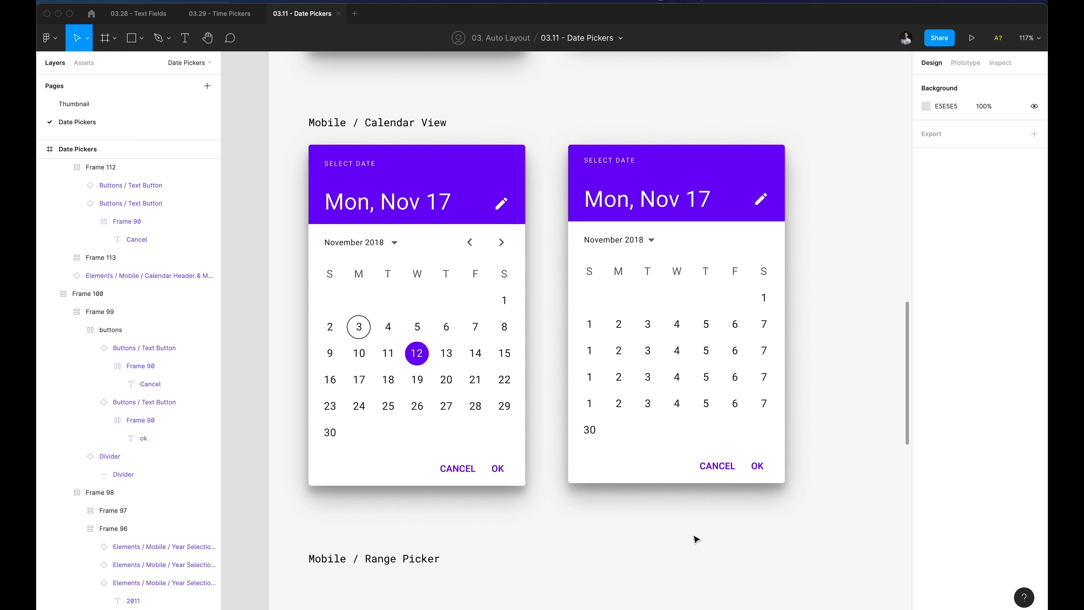
Try moving the rebuilt card's date grid frame one place in the stacking order and back again.
scroll(557, 368, down, 5)
click(564, 358)
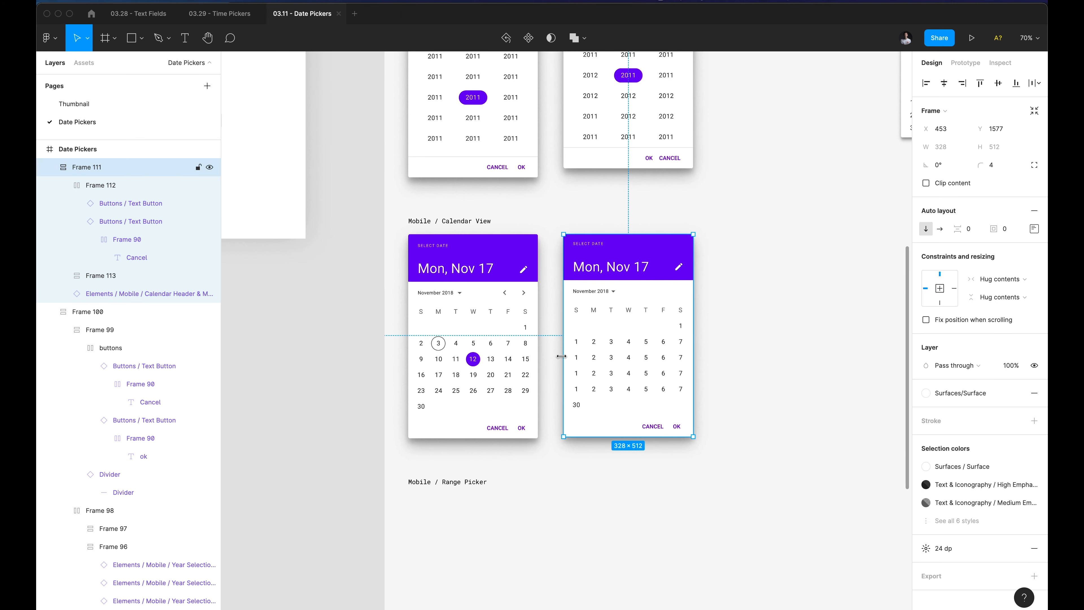
super+click(625, 315)
key(shift+Return)
key(shift+Return)
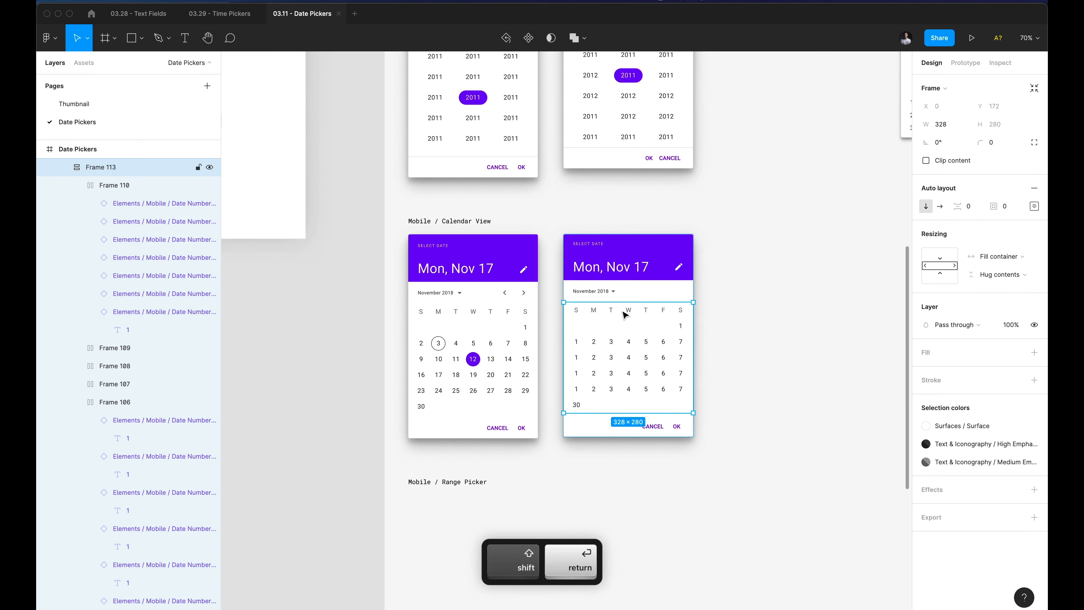
key(Up)
key(Down)
Try moving the last date row, holding 30, three rows up in the grid and back down to its place.
key(Return)
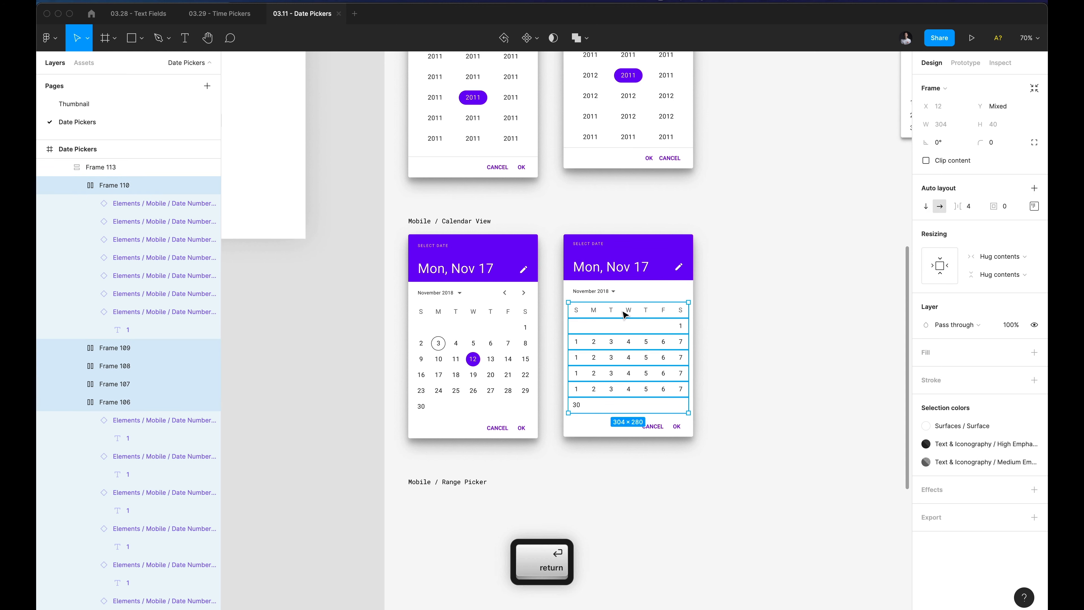
key(Tab)
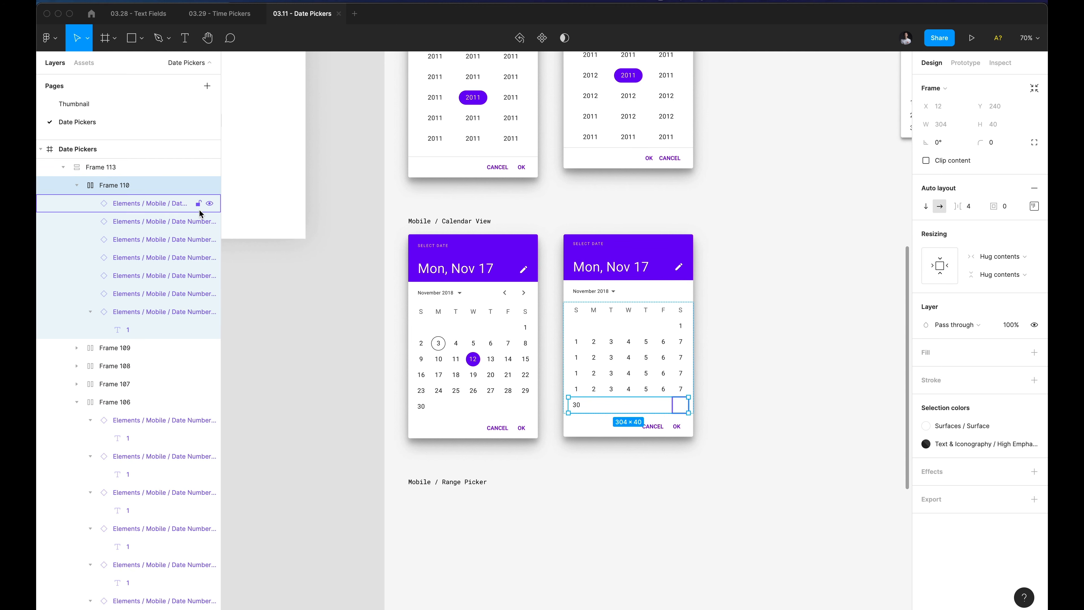
key(Up)
key(Up)
key(Up)
key(Down)
key(Down)
key(Down)
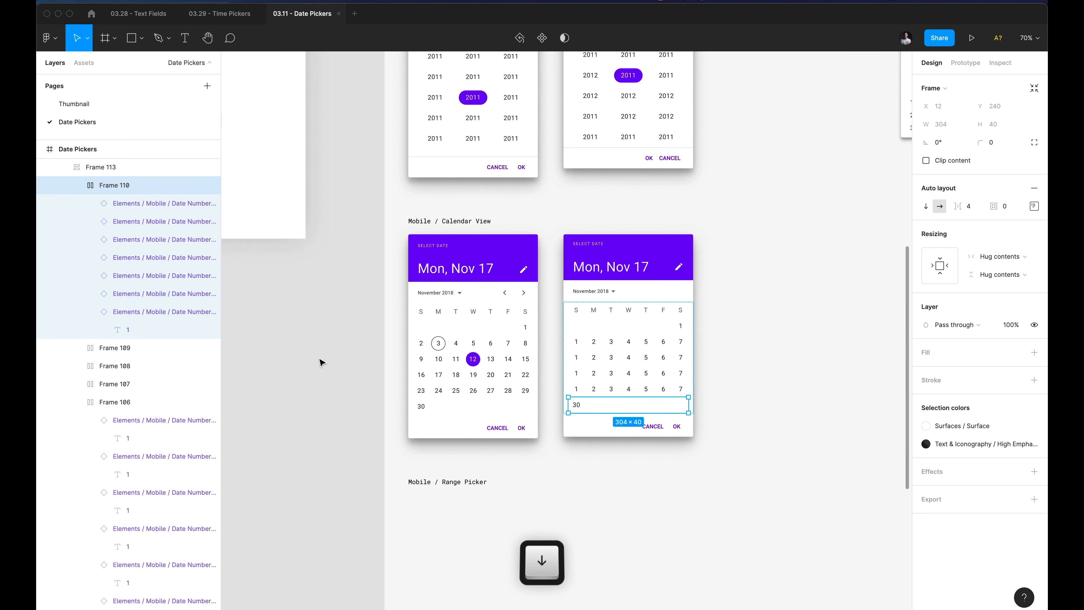
click(733, 359)
Look over the date pickers page and examine the two-month layout of the Desktop / Date Range Picker.
scroll(733, 359, down, 5)
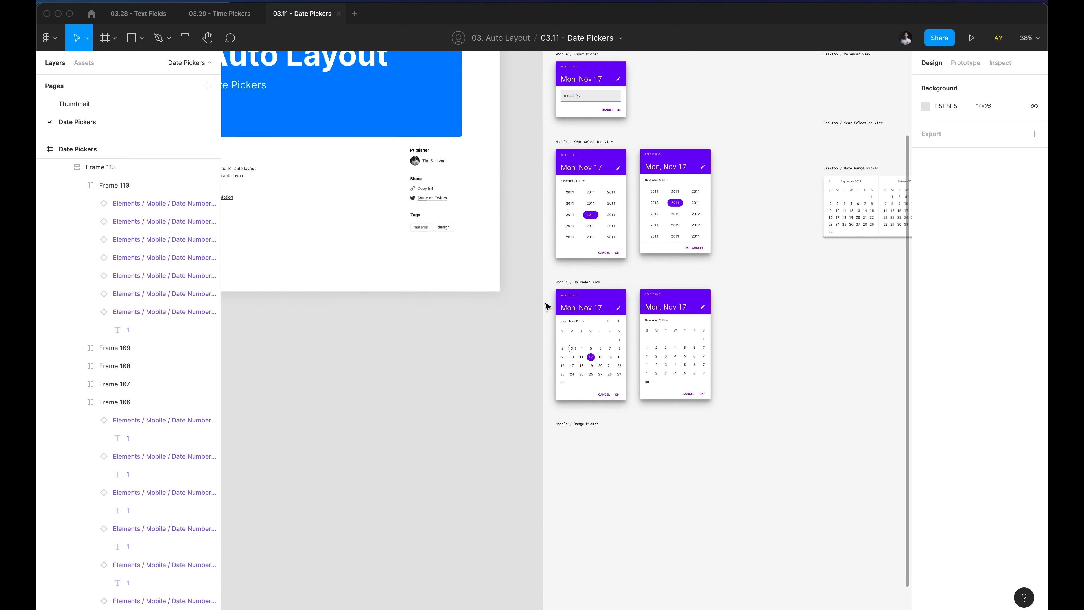
scroll(546, 304, right, 5)
scroll(546, 303, right, 2)
scroll(444, 315, down, 3)
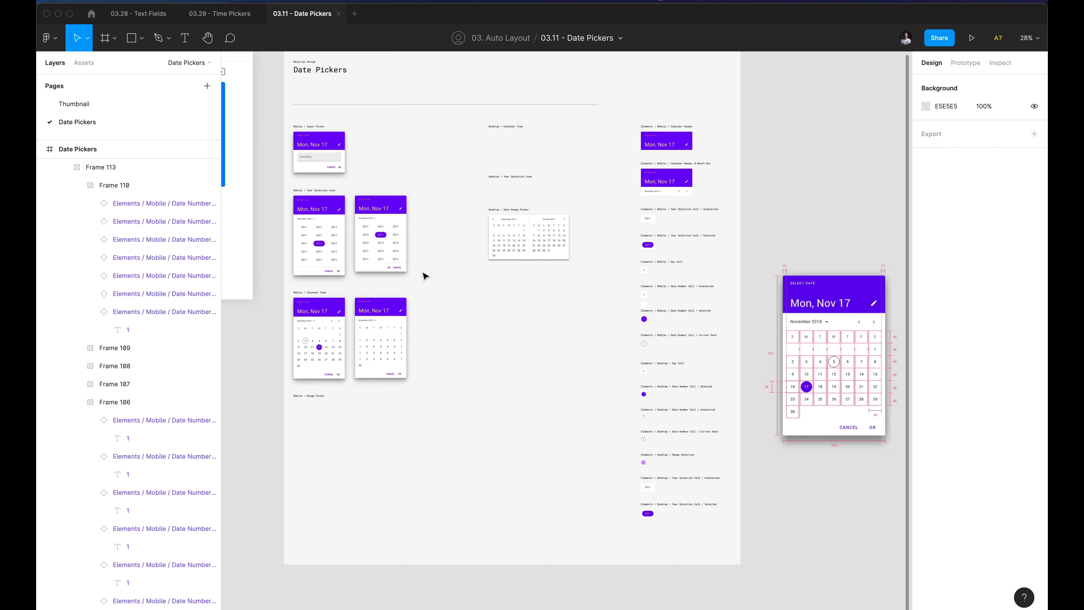
scroll(425, 276, up, 5)
scroll(425, 275, up, 2)
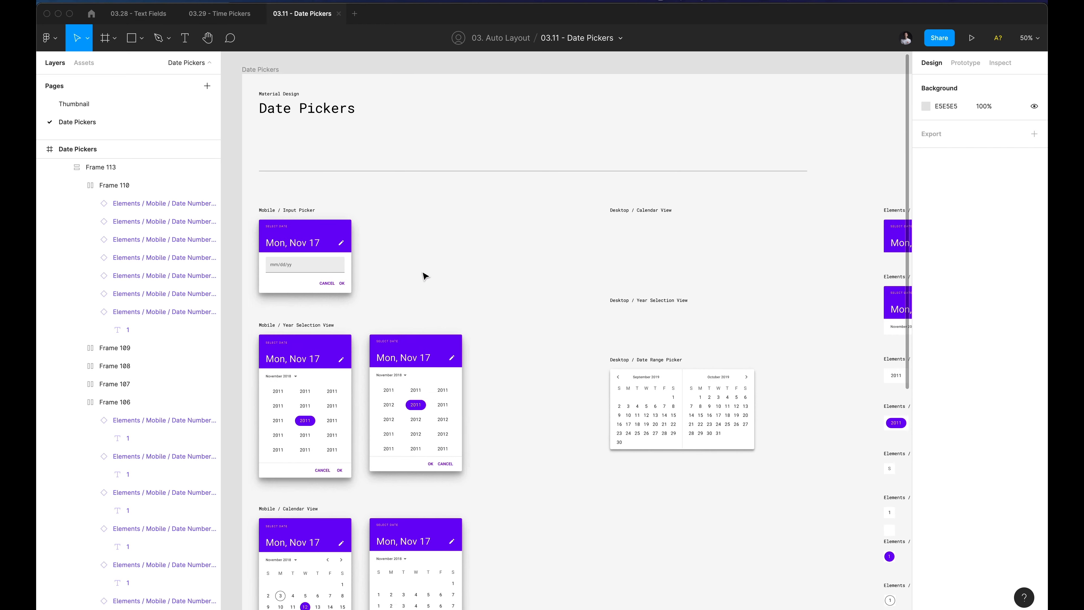
scroll(424, 275, down, 5)
scroll(424, 275, right, 5)
scroll(521, 163, up, 5)
scroll(374, 212, up, 5)
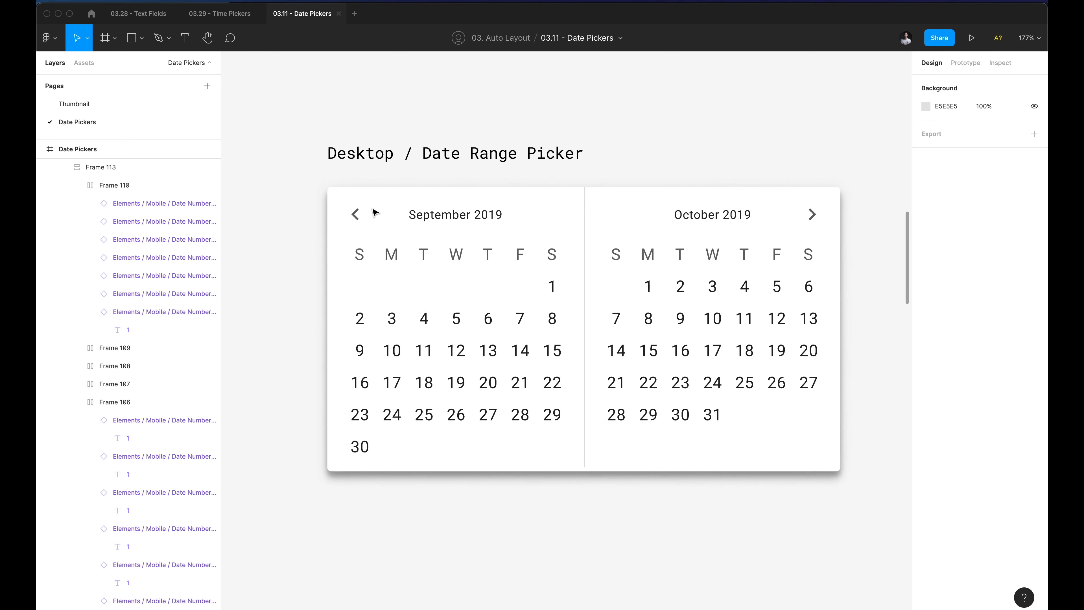
click(403, 202)
click(473, 126)
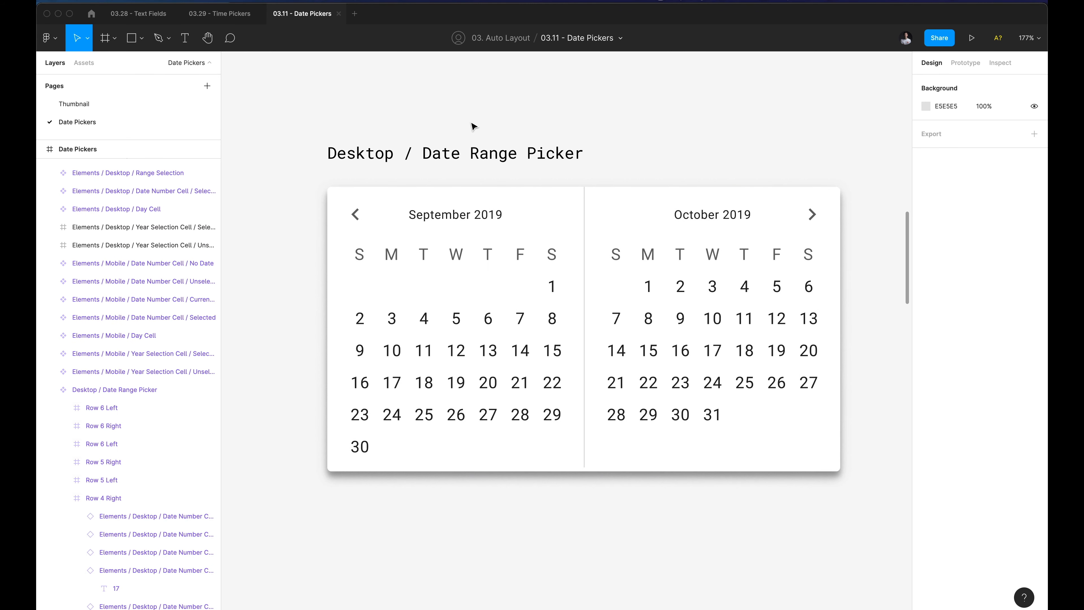